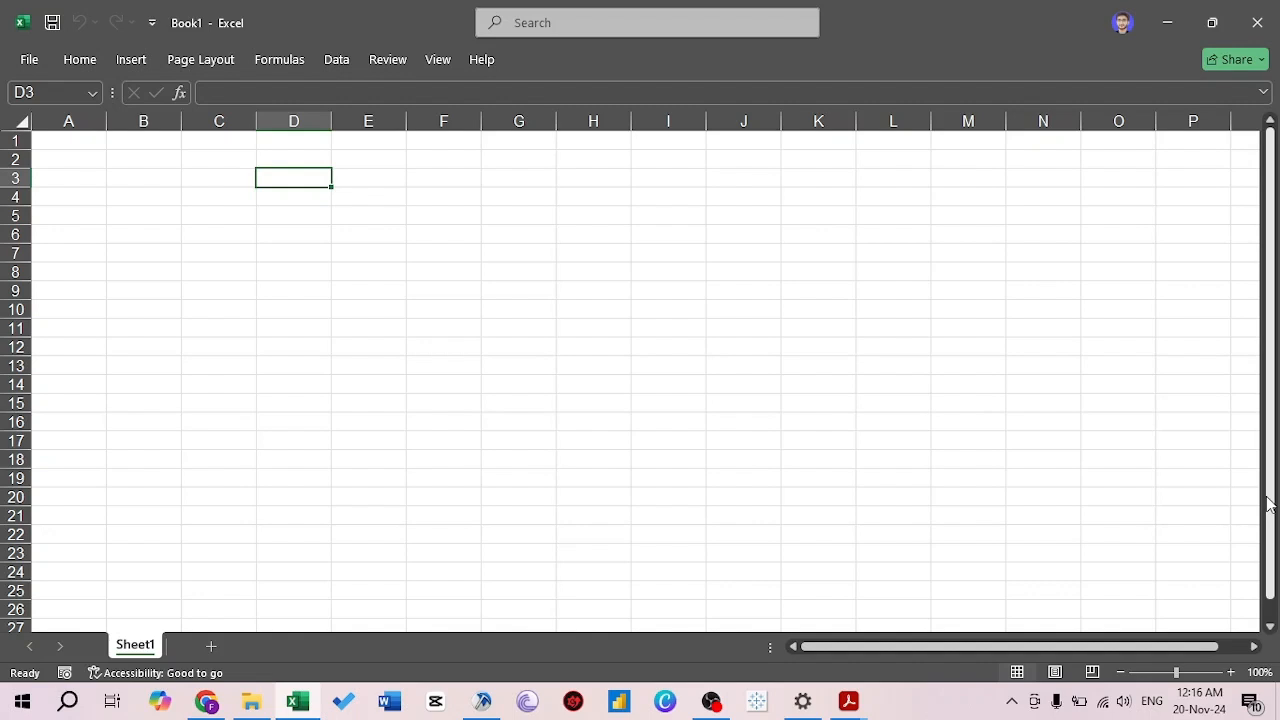
Open the 1.Sales Report workbook from the "Datasets - for excel course" folder in File Explorer
key(alt+Tab)
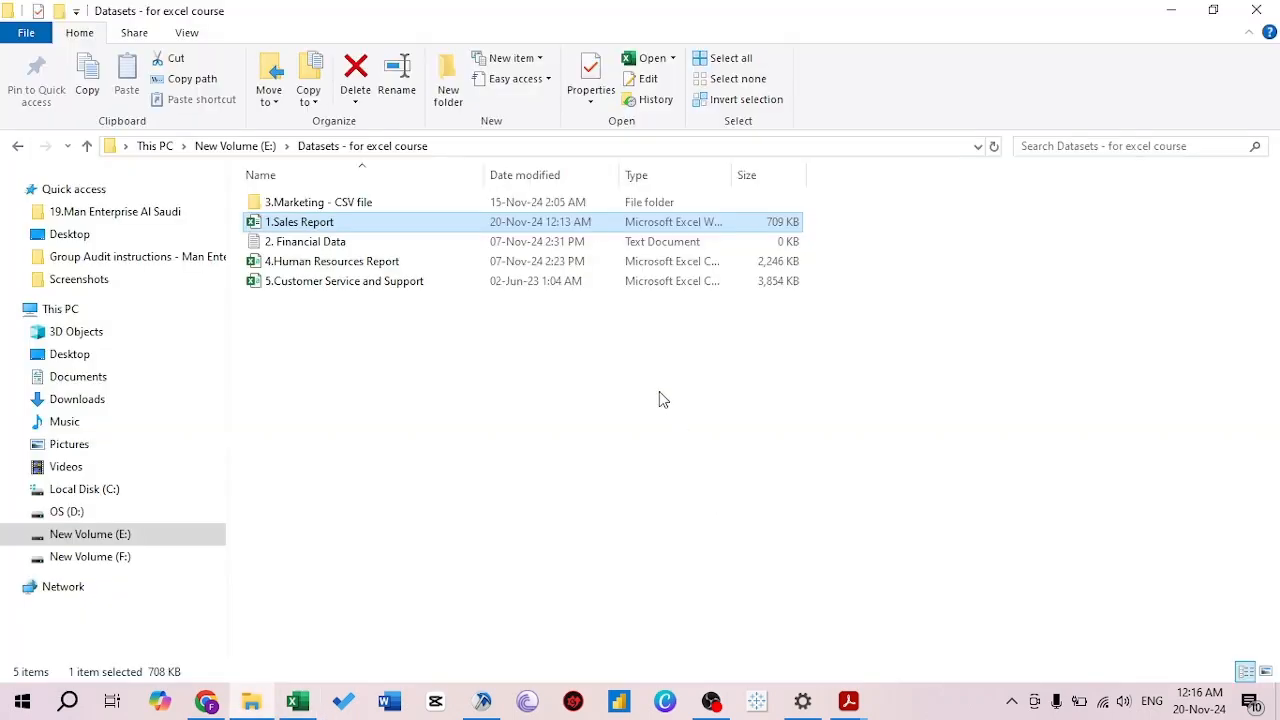
double_click(530, 223)
key(ctrl+Home)
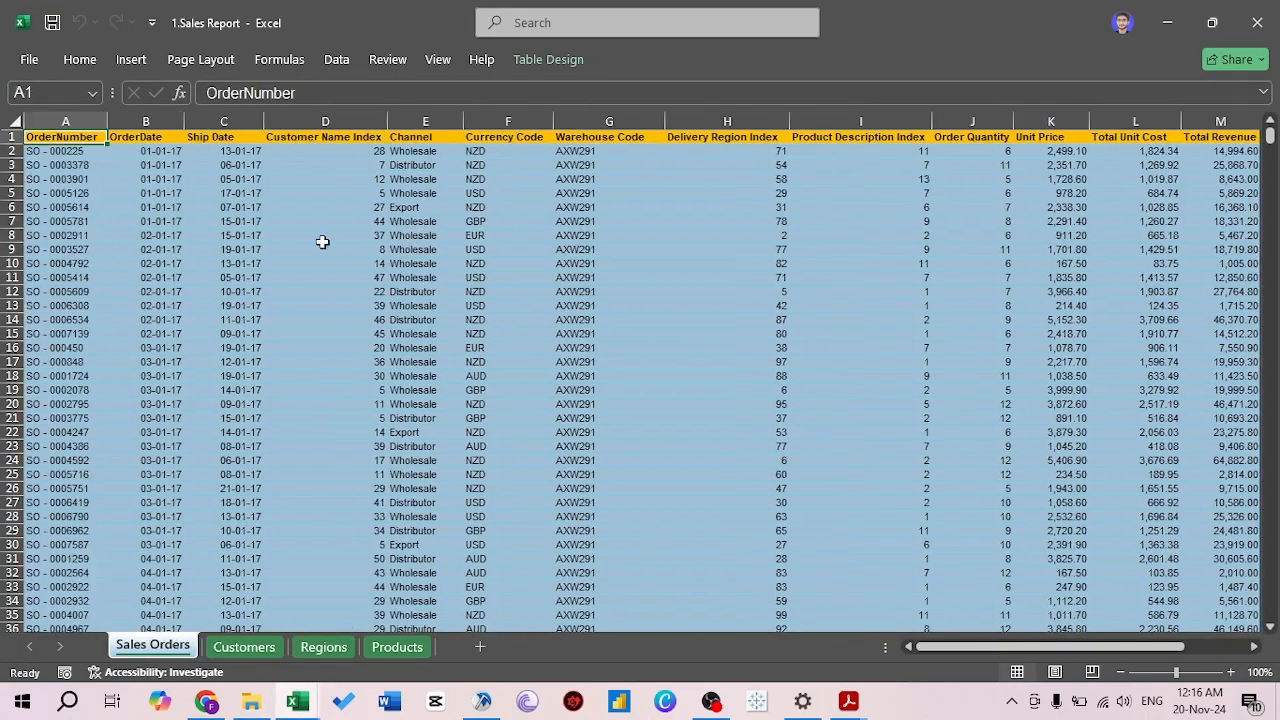
Look through the Sales Orders, Customers, Regions and Products sheets to see what data each one holds
key(ctrl+Right)
key(ctrl+Home)
click(238, 650)
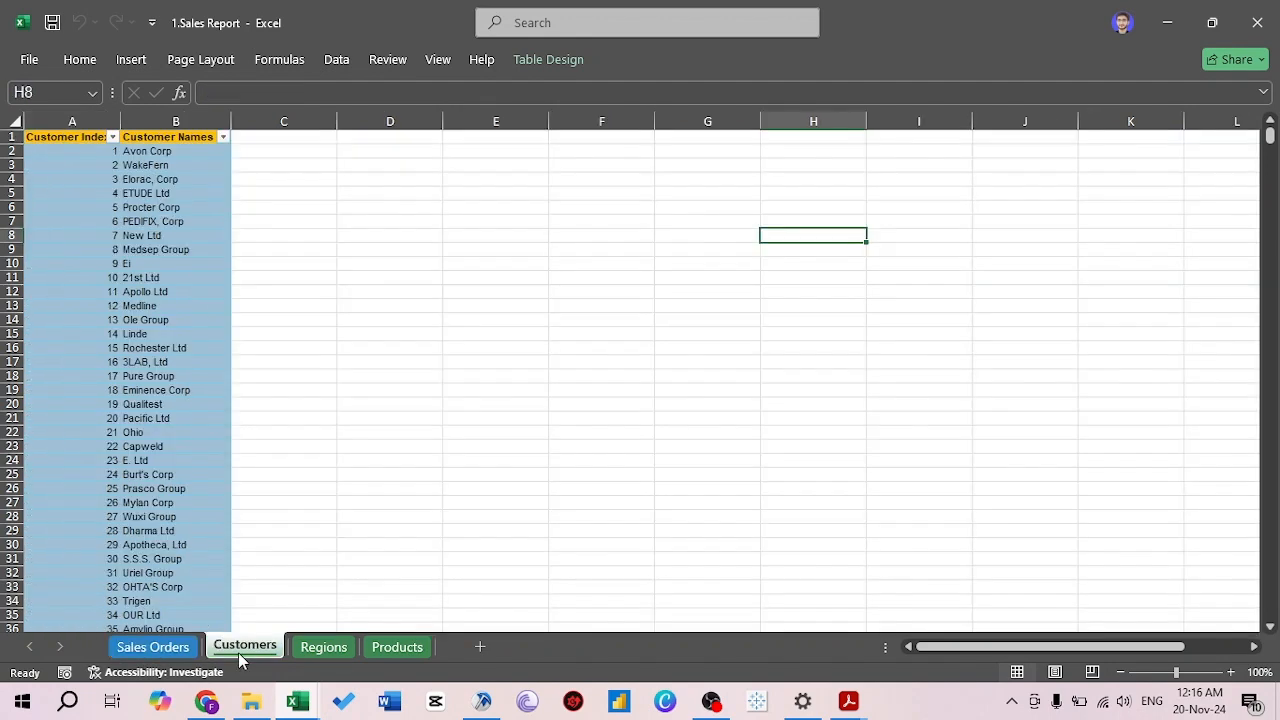
click(333, 652)
click(421, 651)
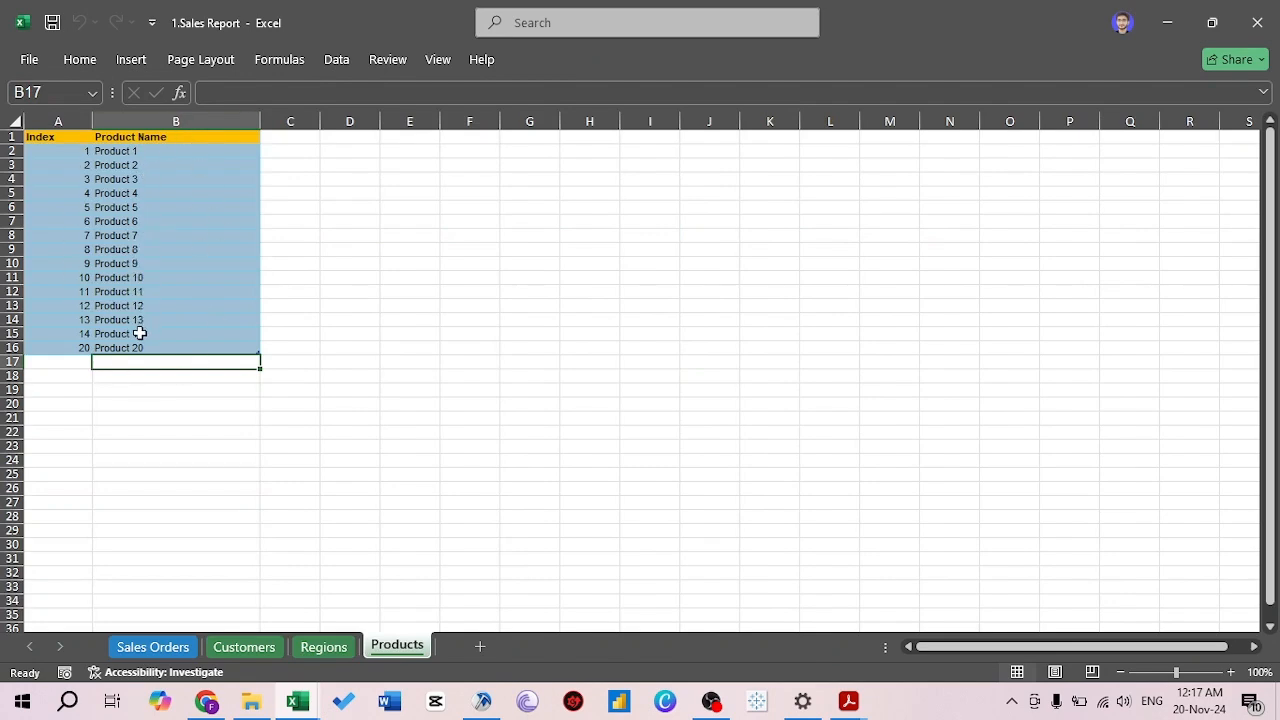
click(152, 647)
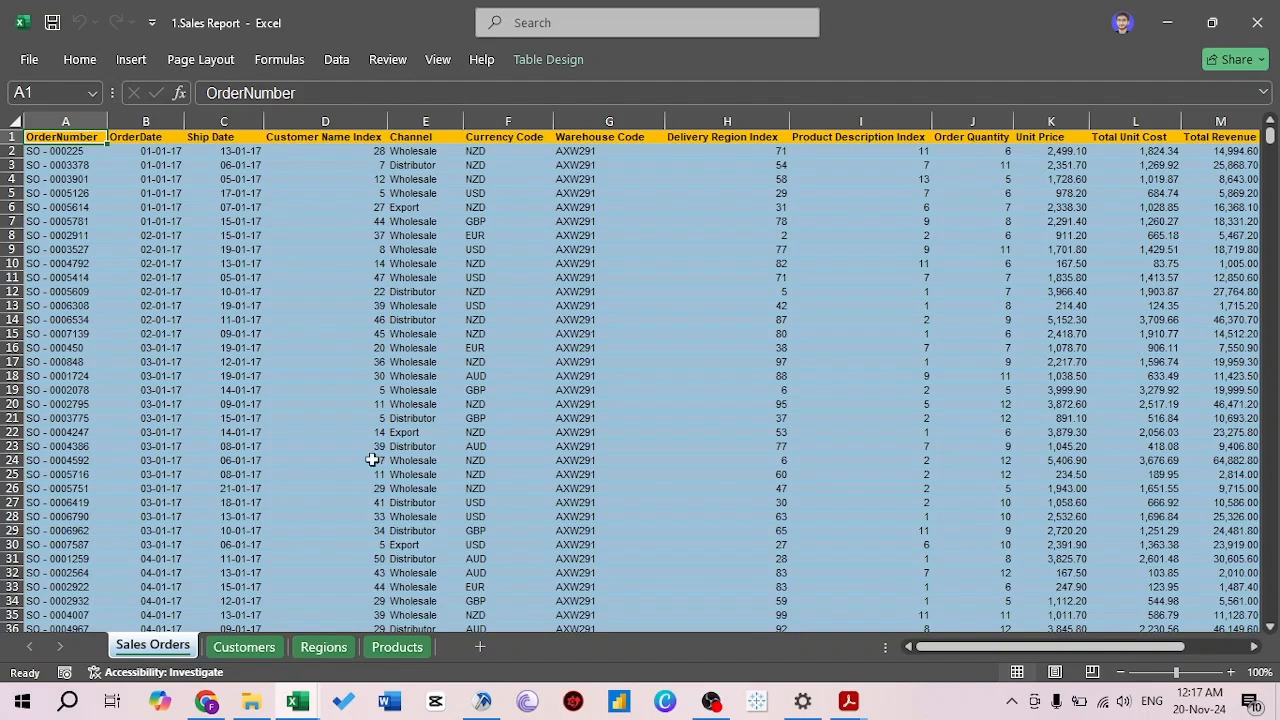
click(244, 647)
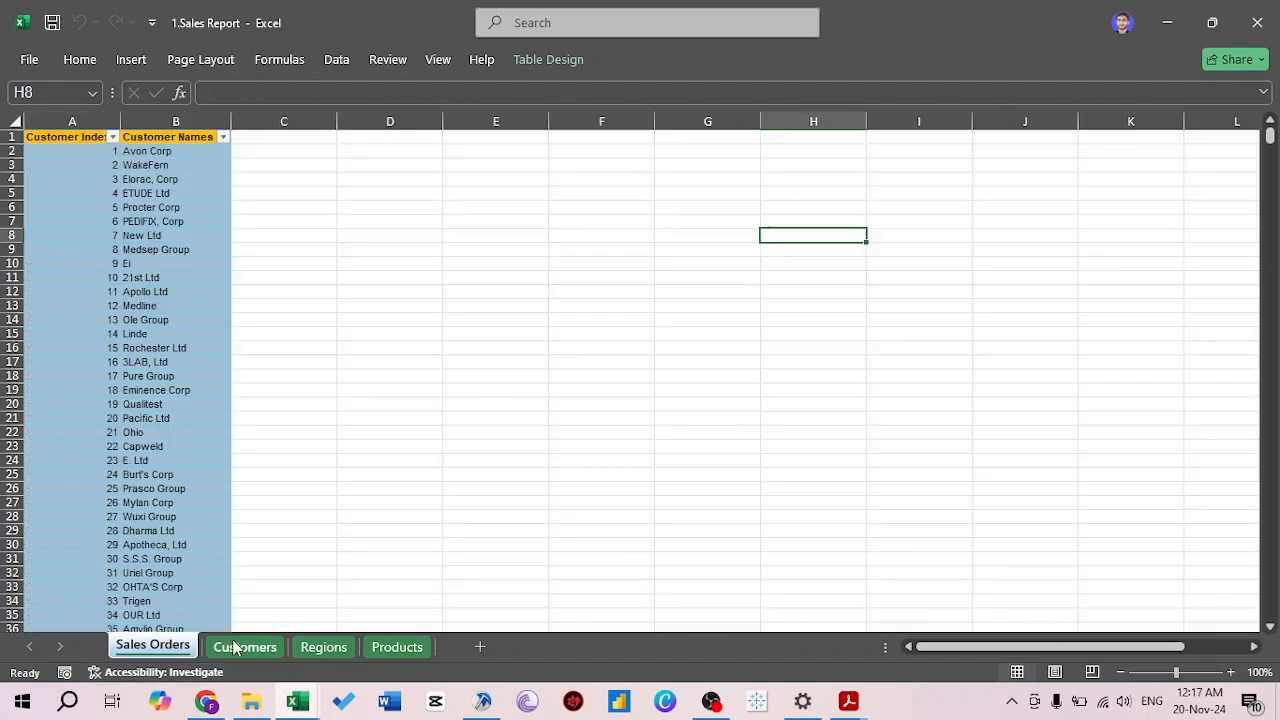
click(323, 647)
click(398, 647)
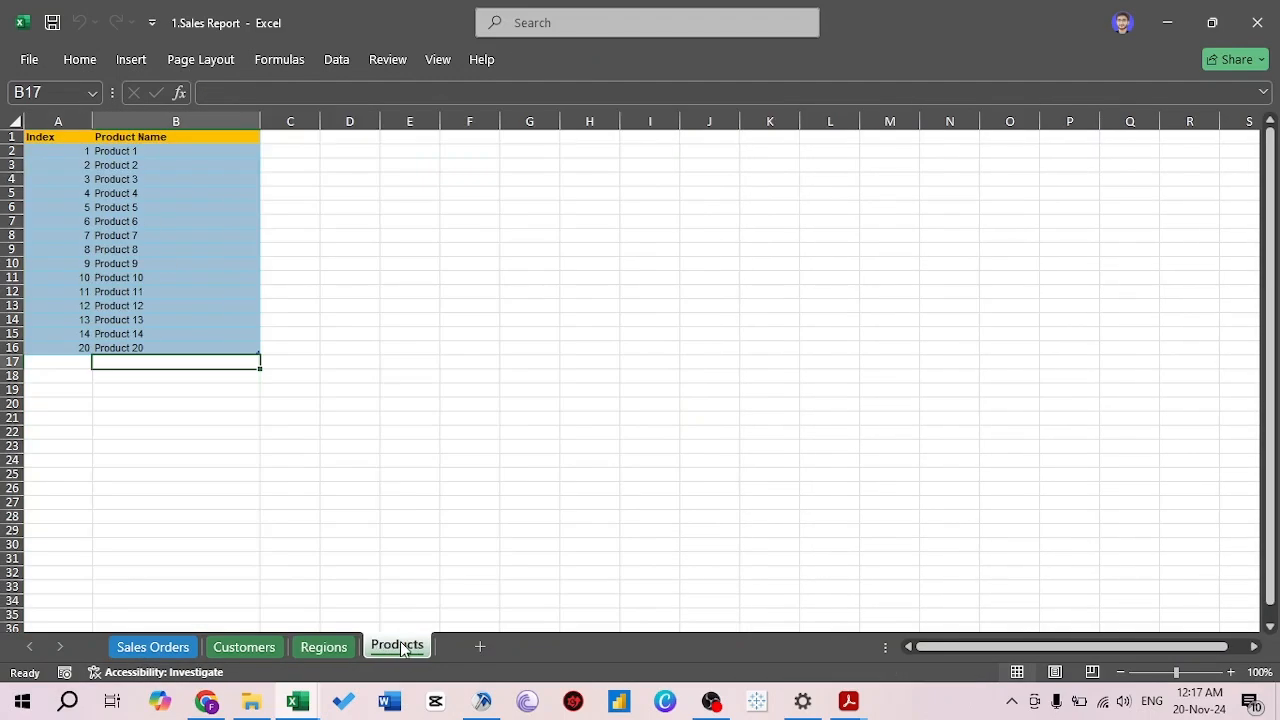
click(176, 647)
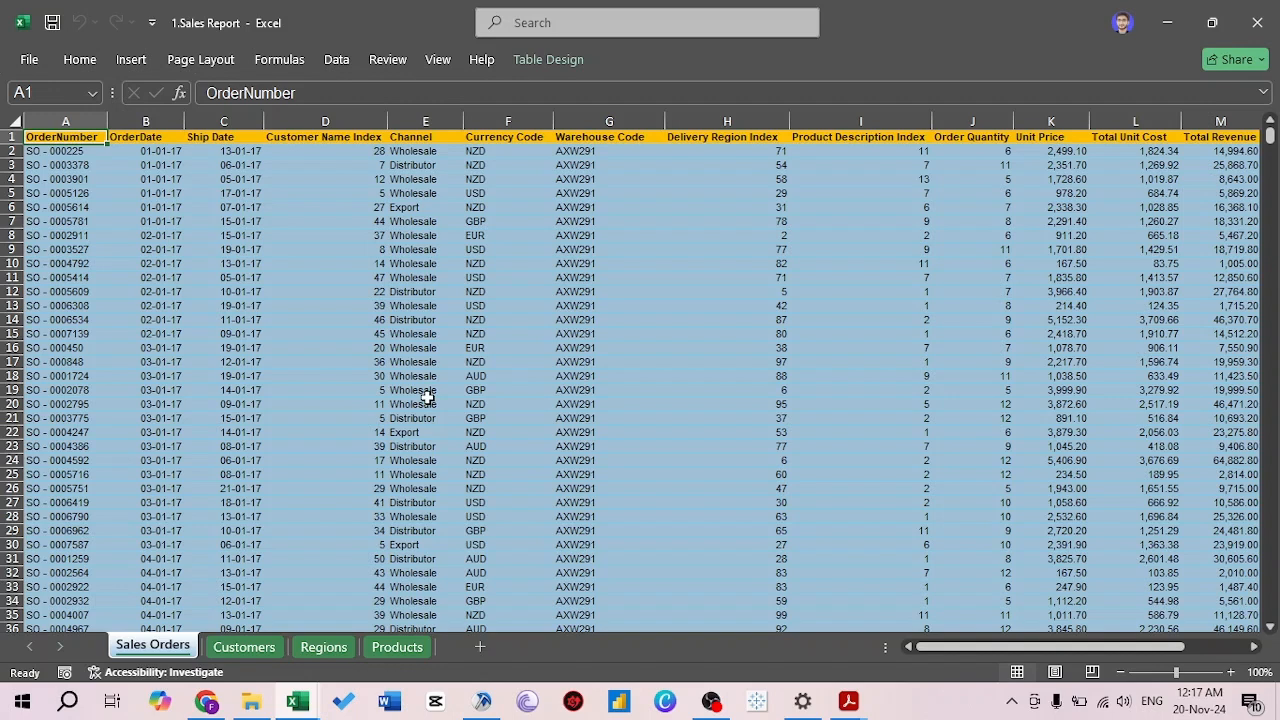
Examine the Sales Orders table's columns, especially Product Description Index and Delivery Region Index
click(267, 320)
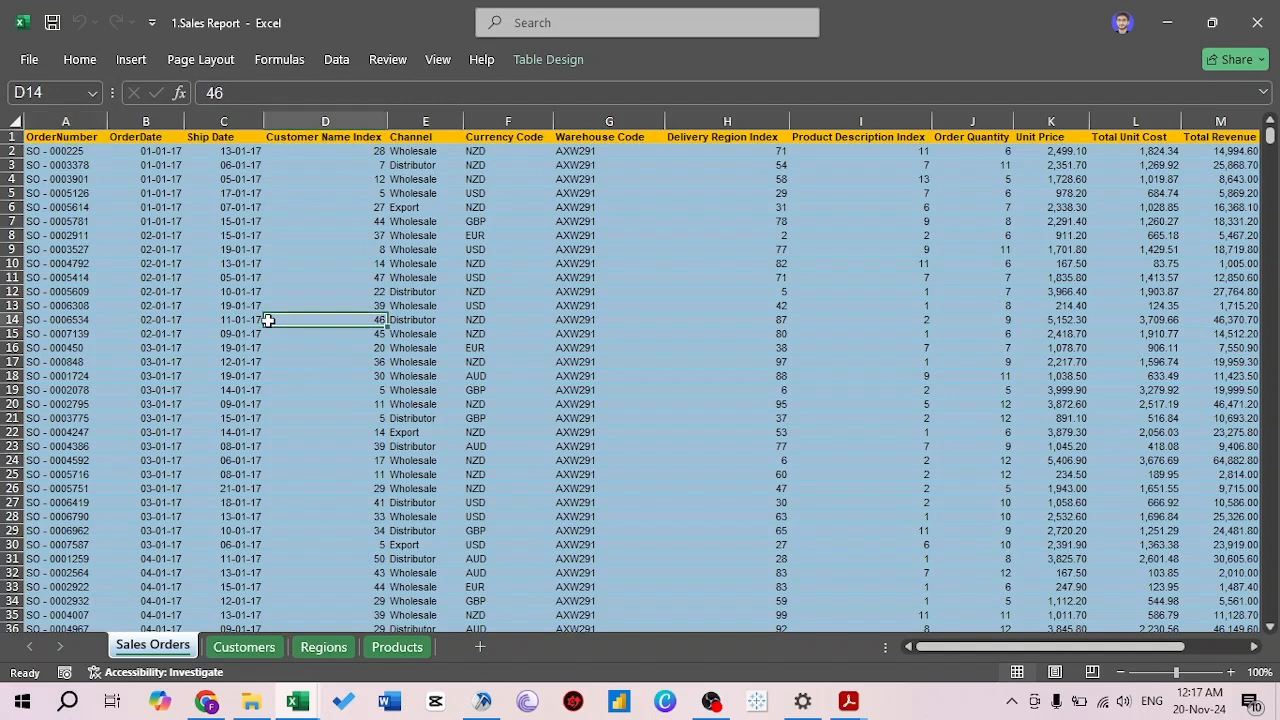
click(192, 258)
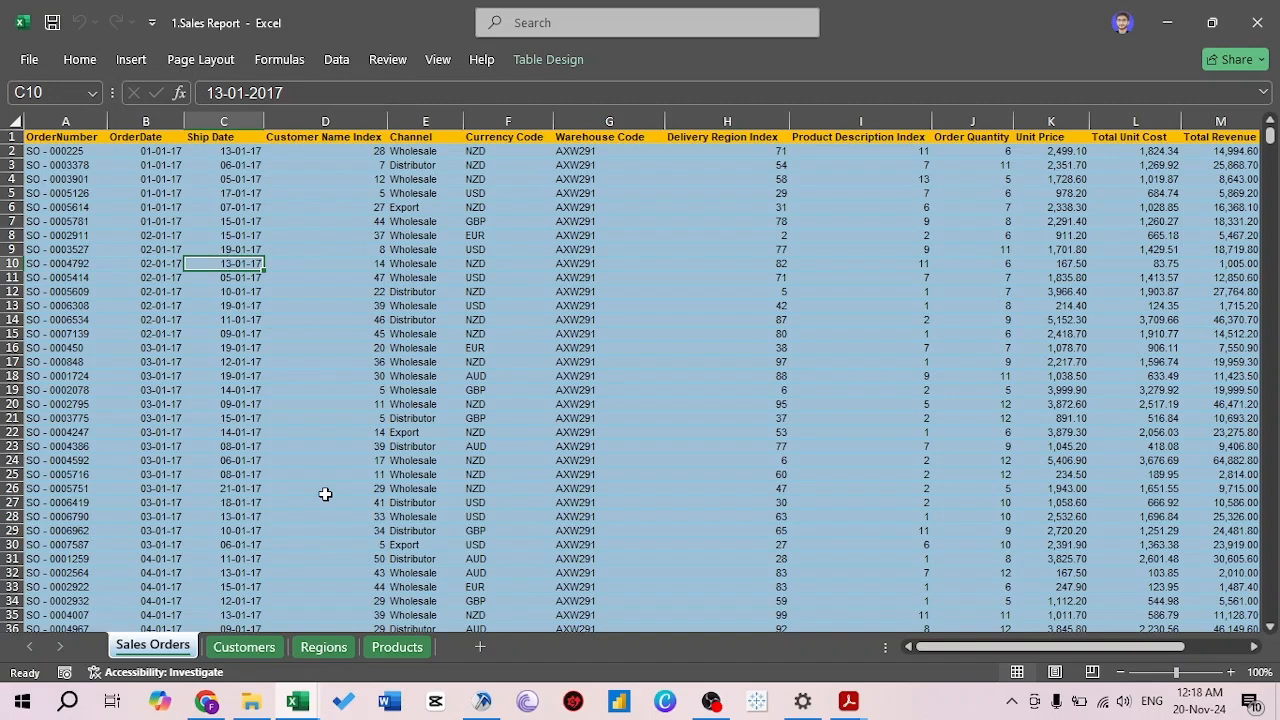
click(517, 366)
key(ctrl+Up)
key(Right)
key(Right)
key(Right)
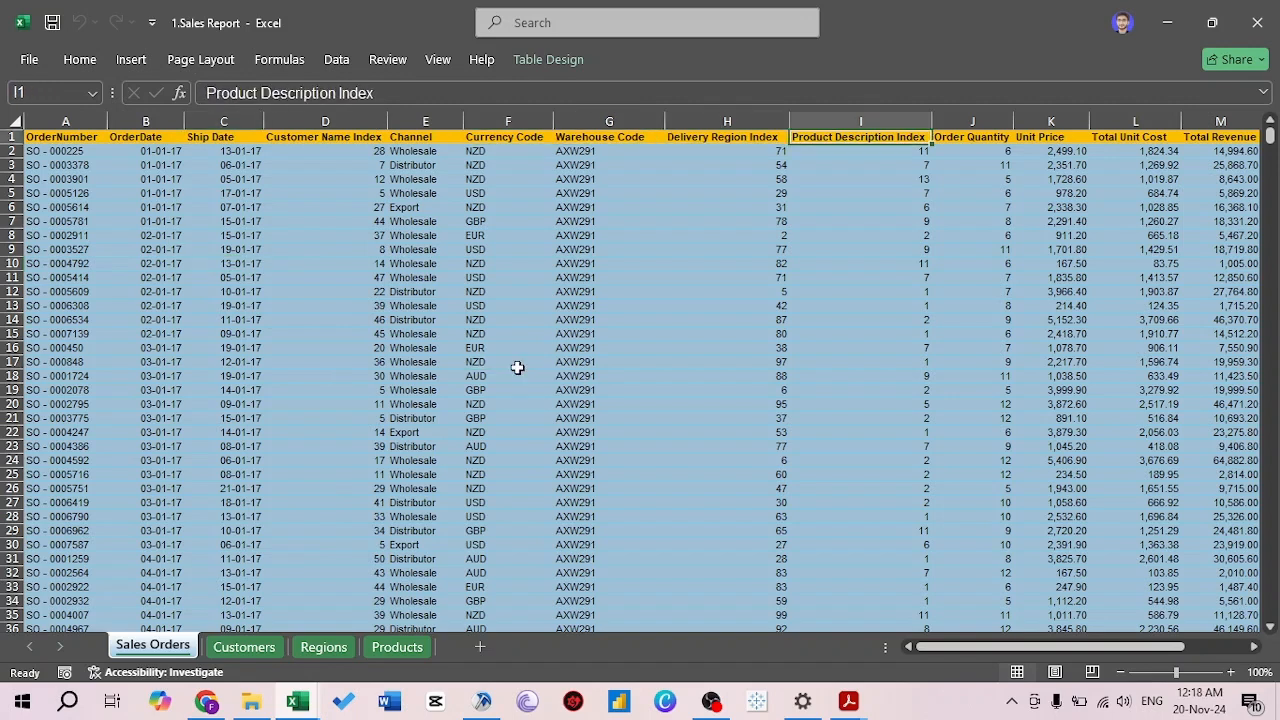
key(Down)
key(Right)
key(Left)
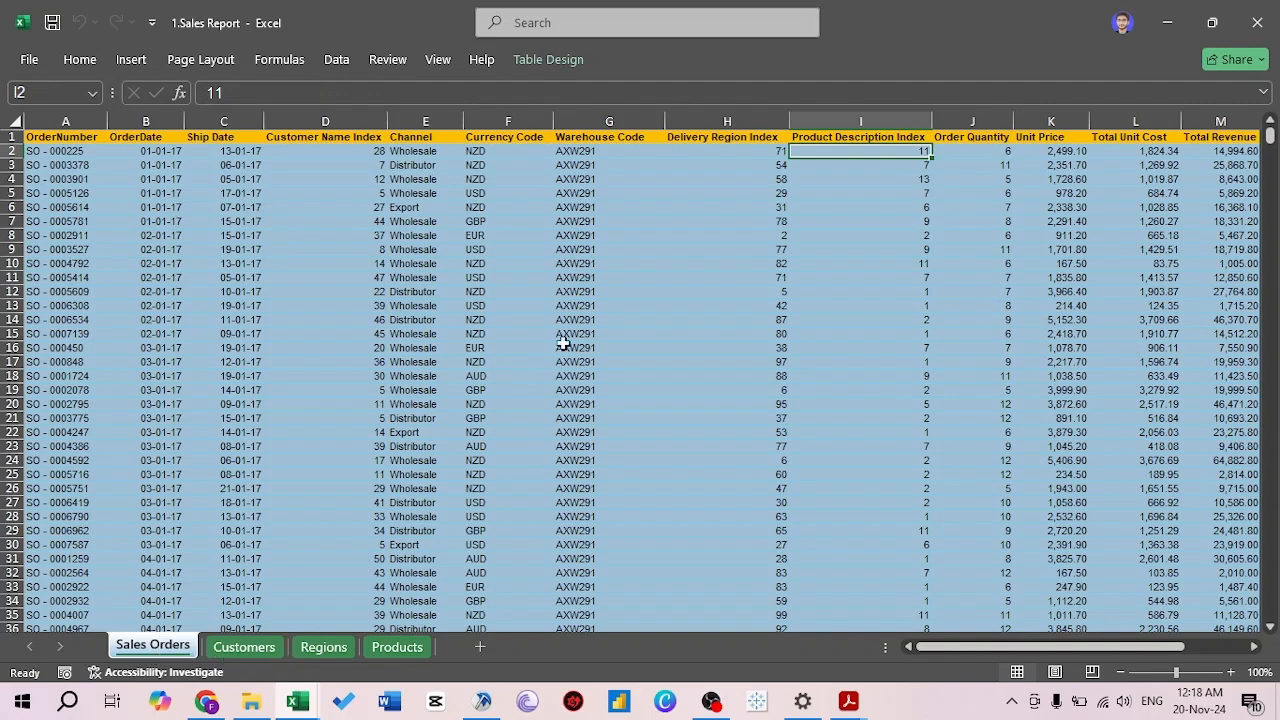
click(718, 156)
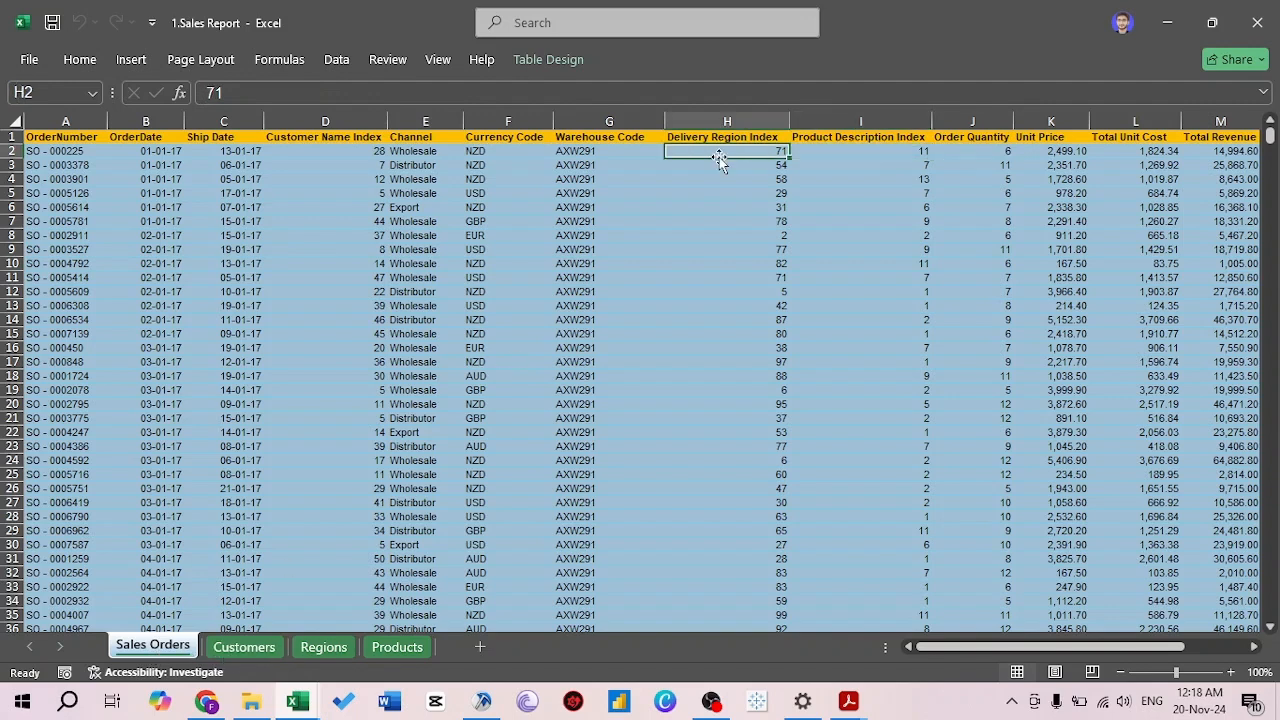
key(Left)
key(Left)
key(Left)
Compare the Customer Index column of the Customers sheet with the Customer Name Index column in Sales Orders
click(246, 647)
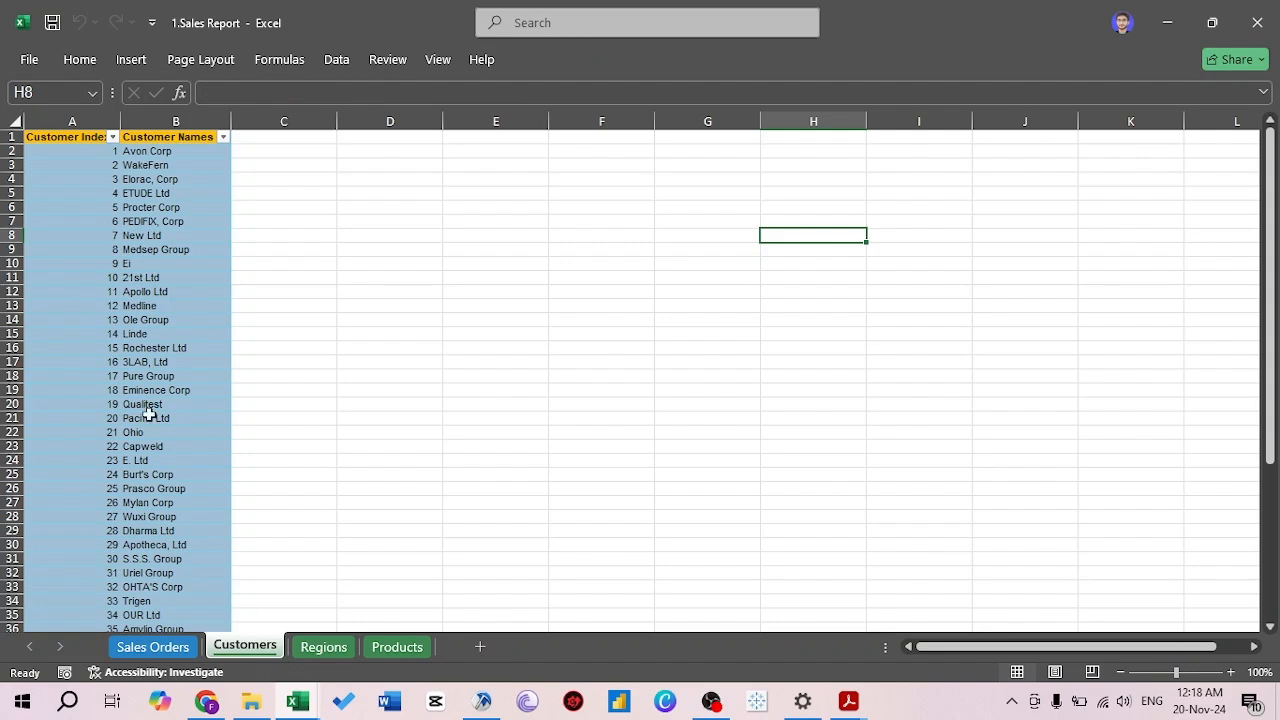
click(121, 377)
click(128, 210)
key(ctrl+Up)
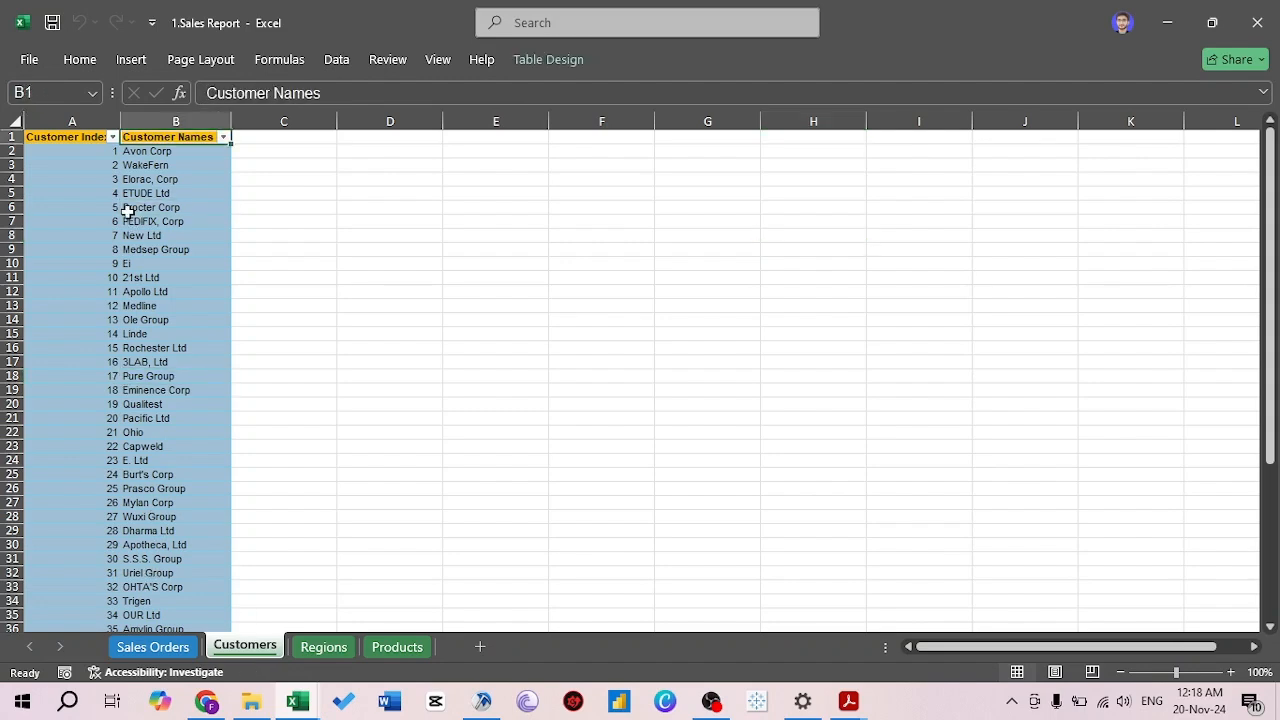
key(Left)
click(176, 656)
click(330, 342)
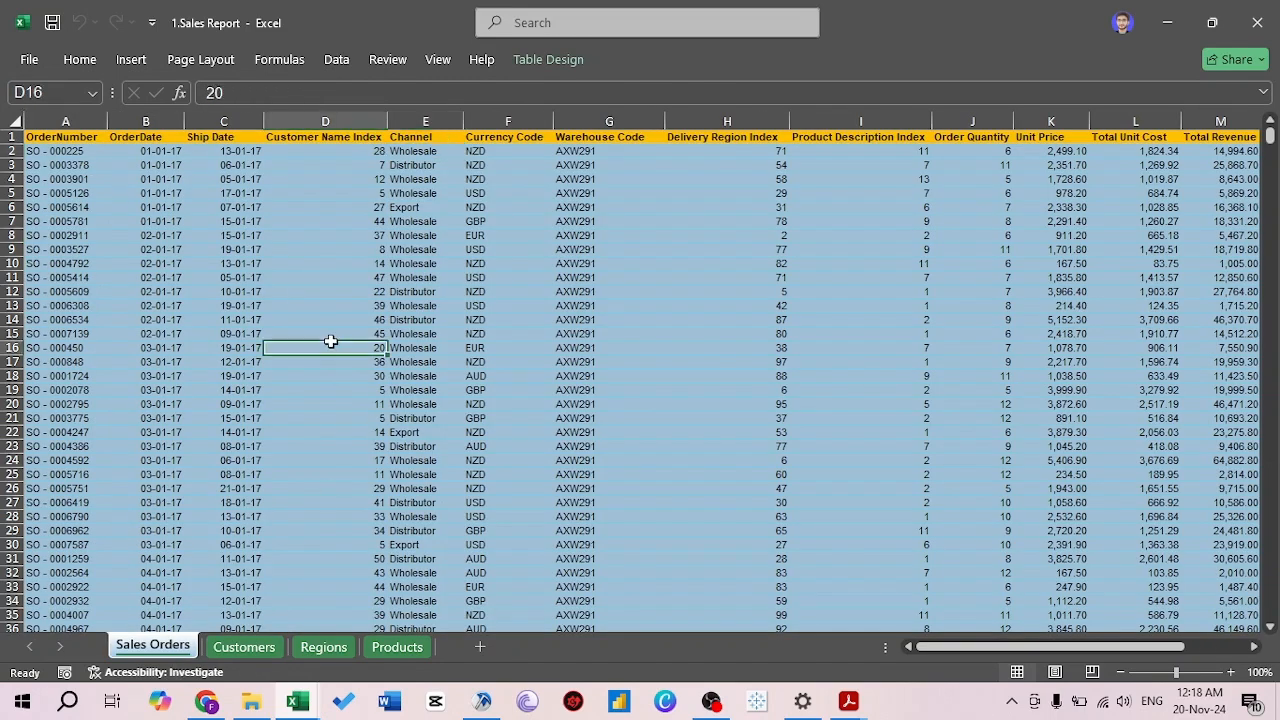
key(ctrl+space)
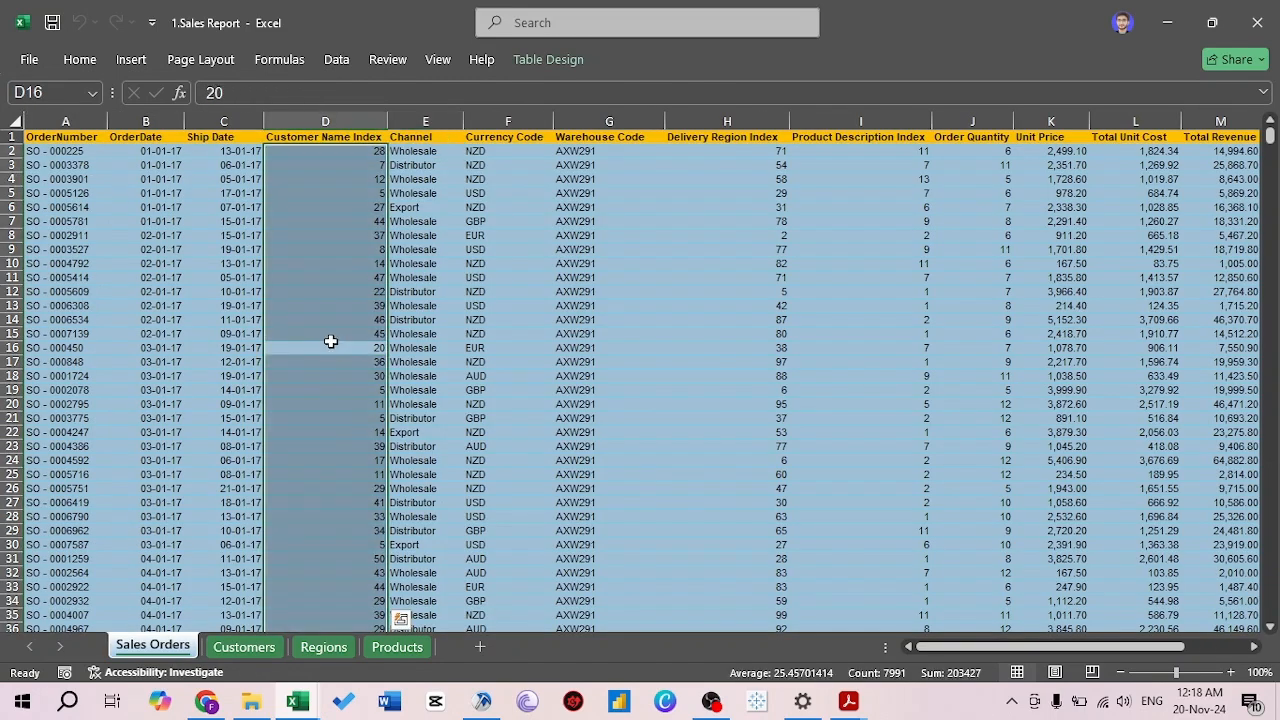
click(497, 277)
Compare the Index column of the Regions sheet with the Delivery Region Index column in Sales Orders
click(323, 647)
key(ctrl+a)
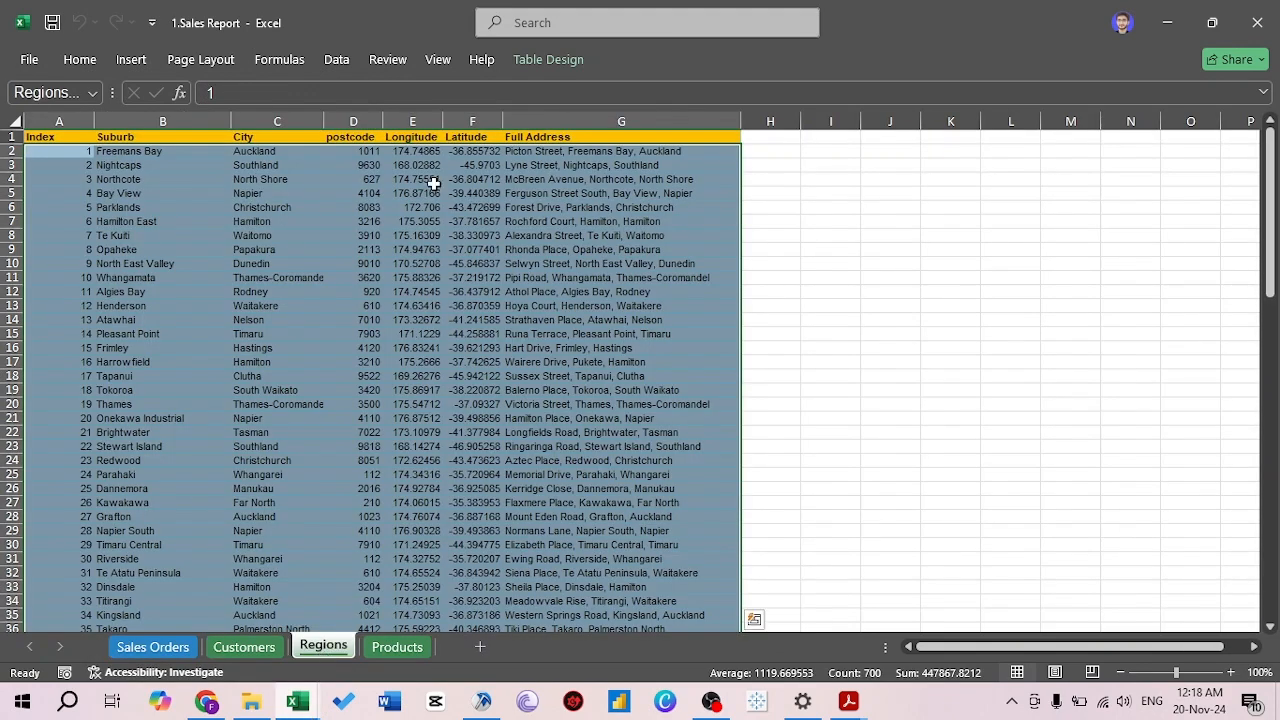
click(432, 183)
key(Home)
key(ctrl+space)
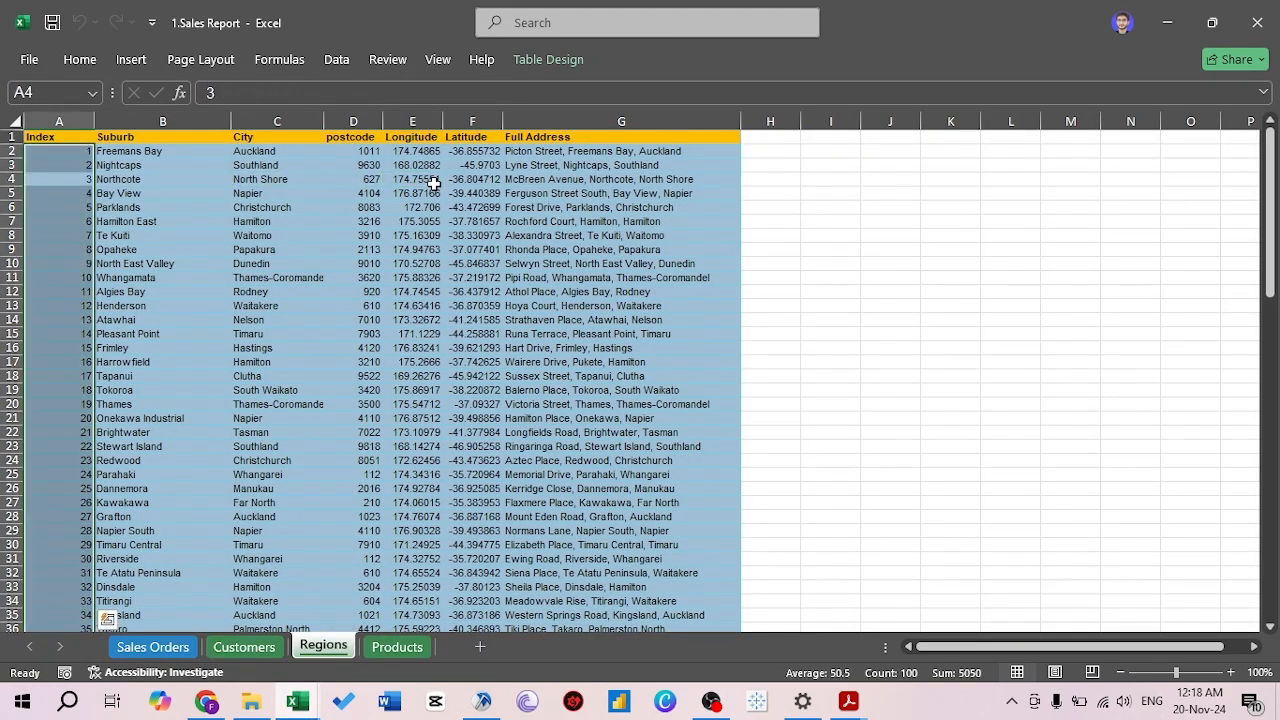
click(152, 646)
click(708, 251)
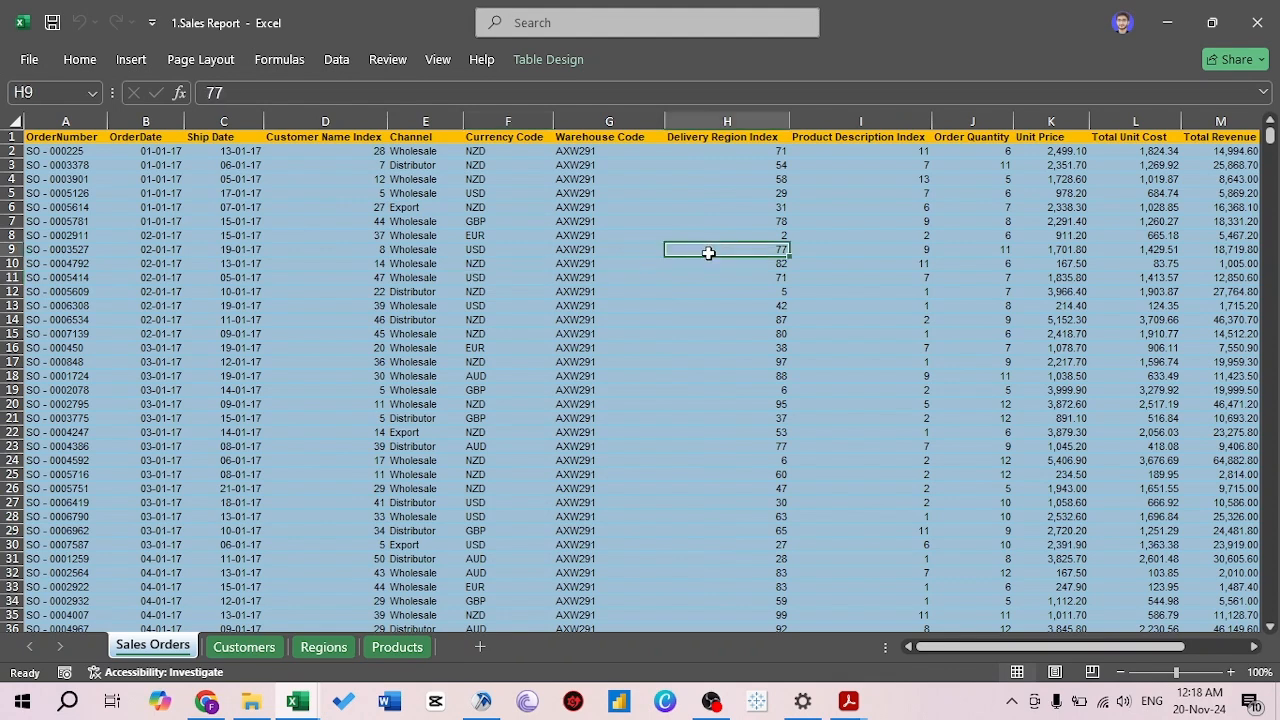
key(ctrl+space)
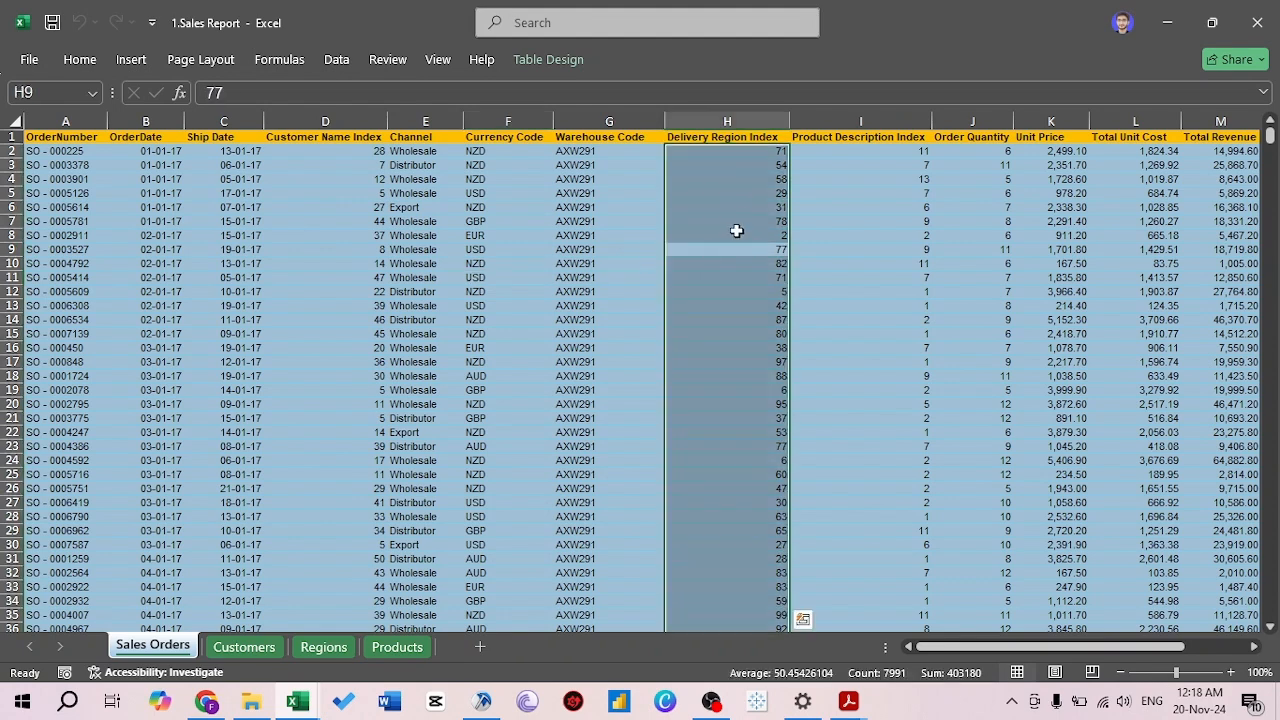
Compare the product list on the Products sheet with the Product Description Index column in Sales Orders
click(389, 648)
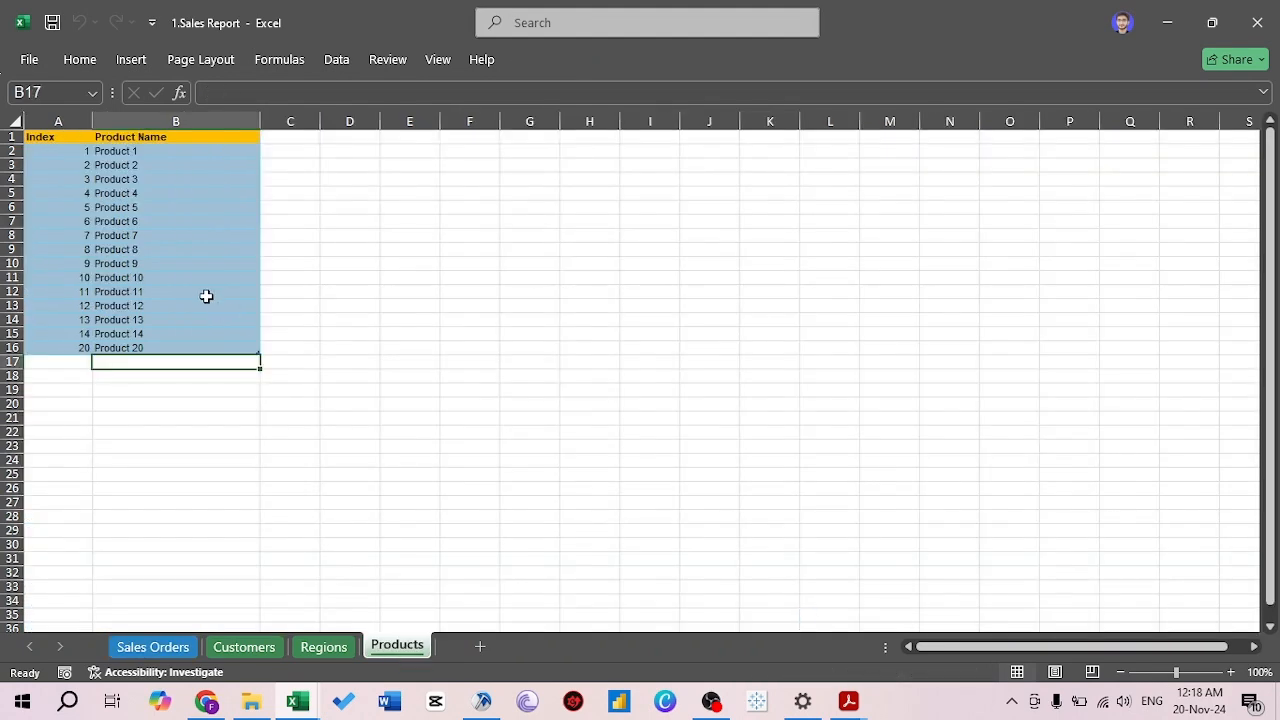
click(158, 647)
click(928, 289)
key(ctrl+space)
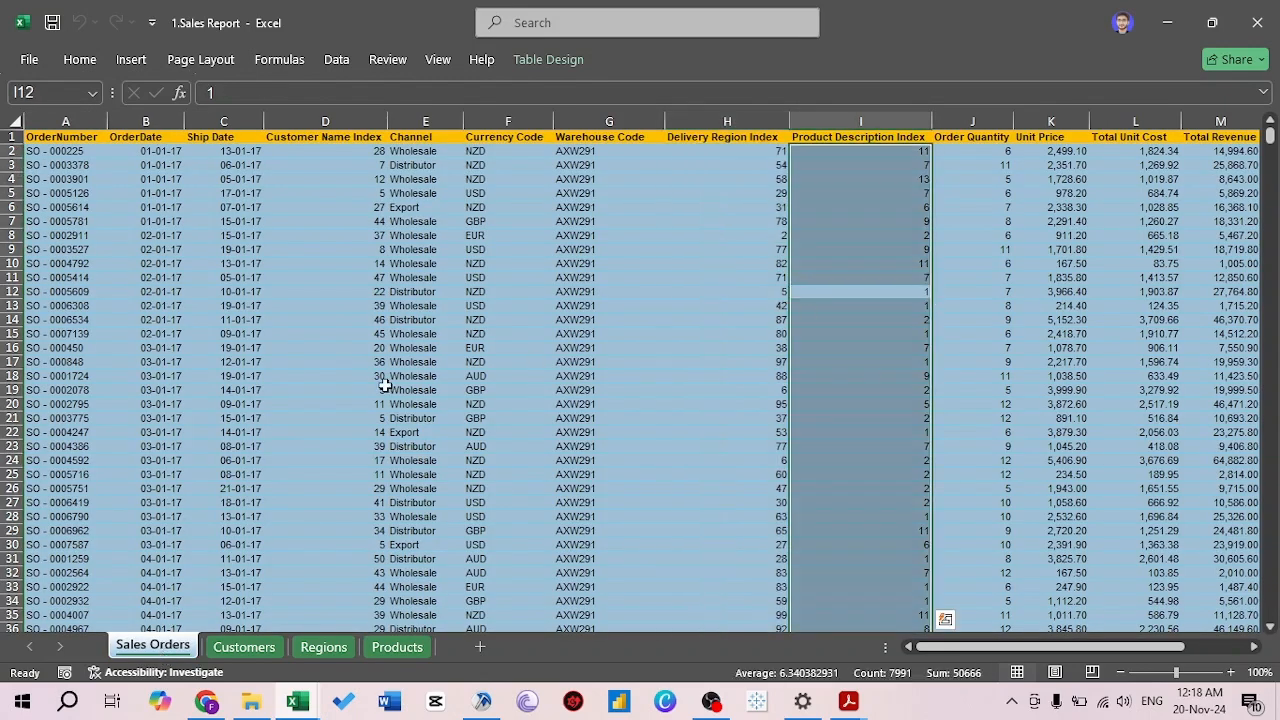
Select the Channel column's data in Sales Orders and view its Quick Analysis options
key(Up)
key(Up)
key(Up)
key(Up)
key(Up)
key(Up)
key(Up)
key(Up)
key(Up)
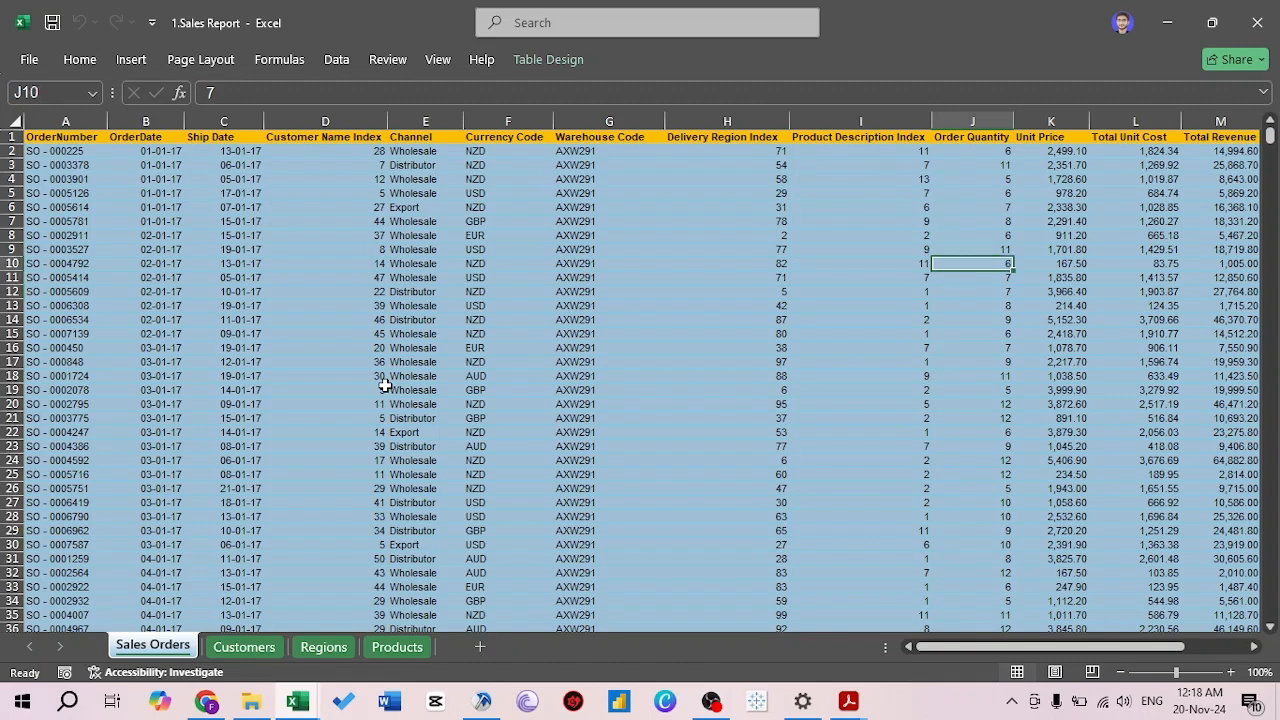
key(Left)
key(Left)
key(Left)
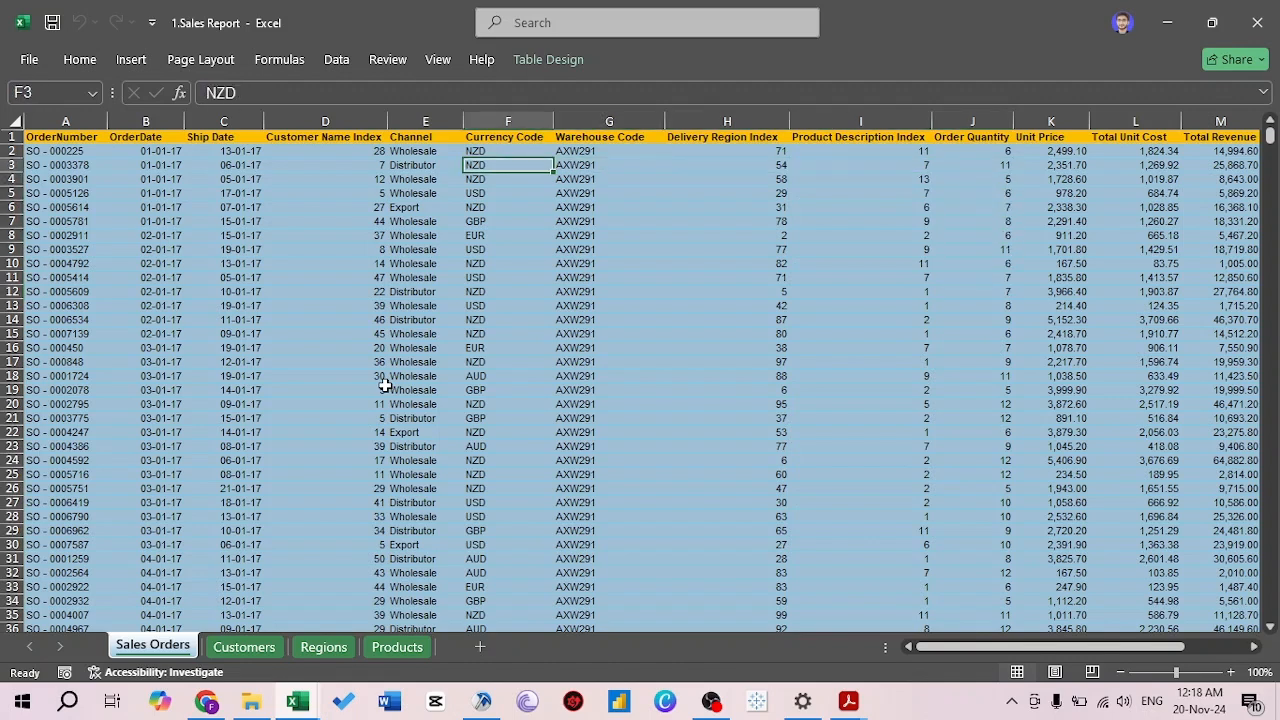
key(Left)
key(ctrl+space)
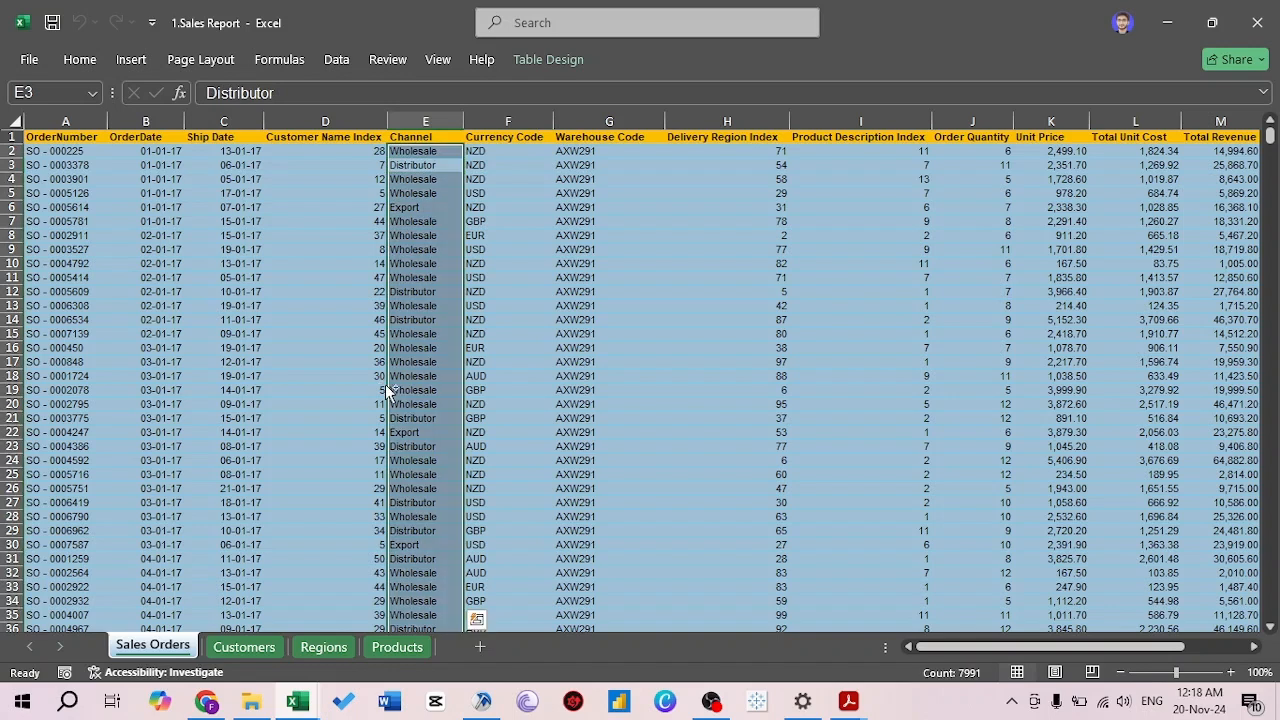
key(ctrl+q)
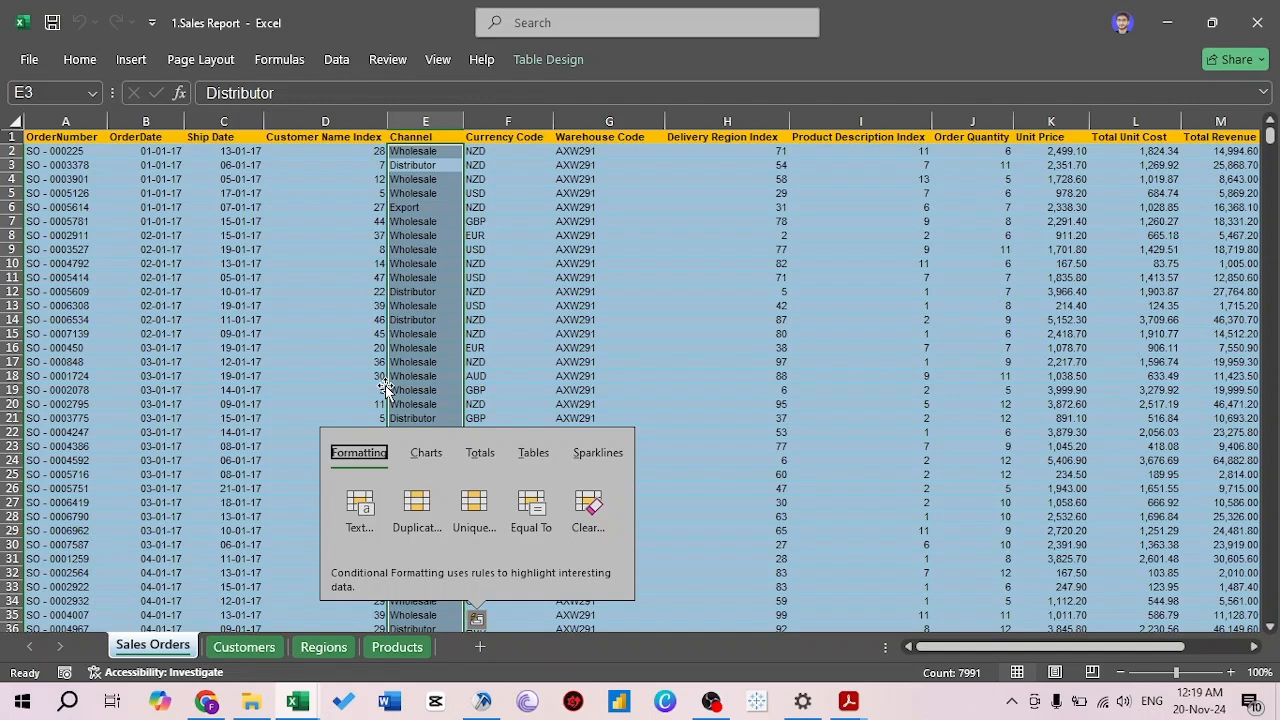
Create a folder named "Sales report" inside the "Datasets - for excel course" folder in File Explorer
key(alt+Tab)
key(Tab)
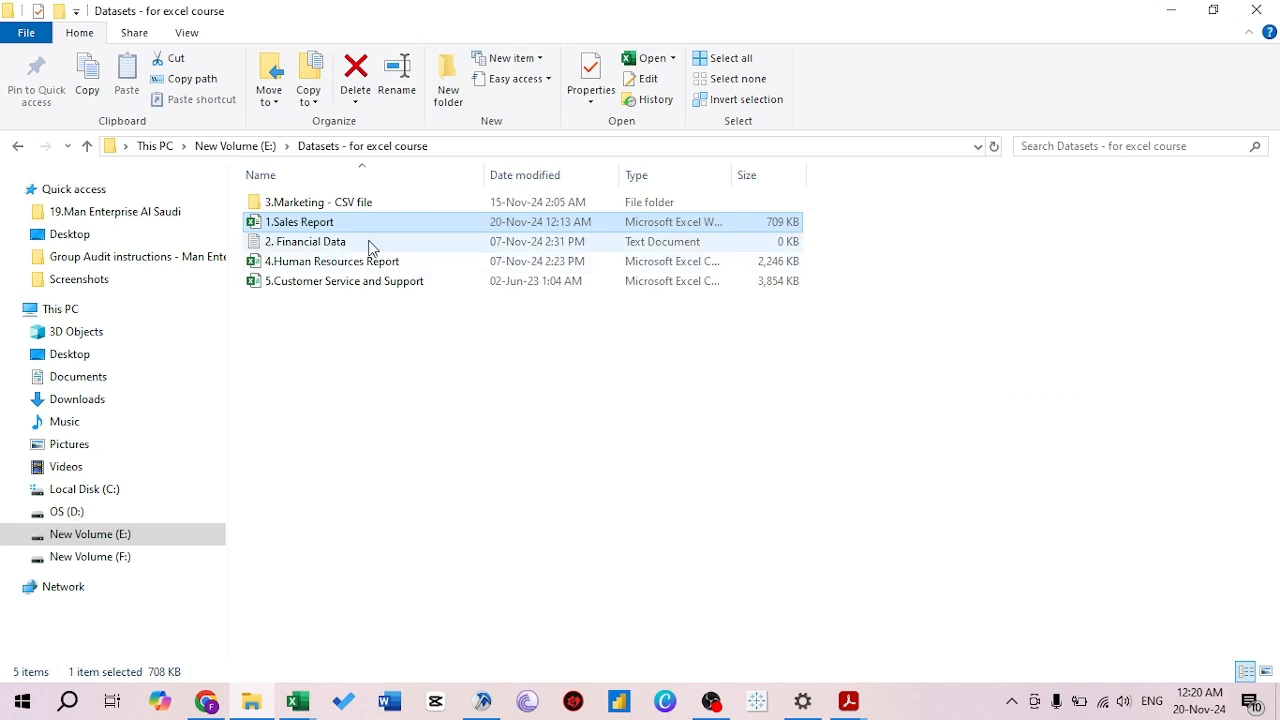
right_click(354, 449)
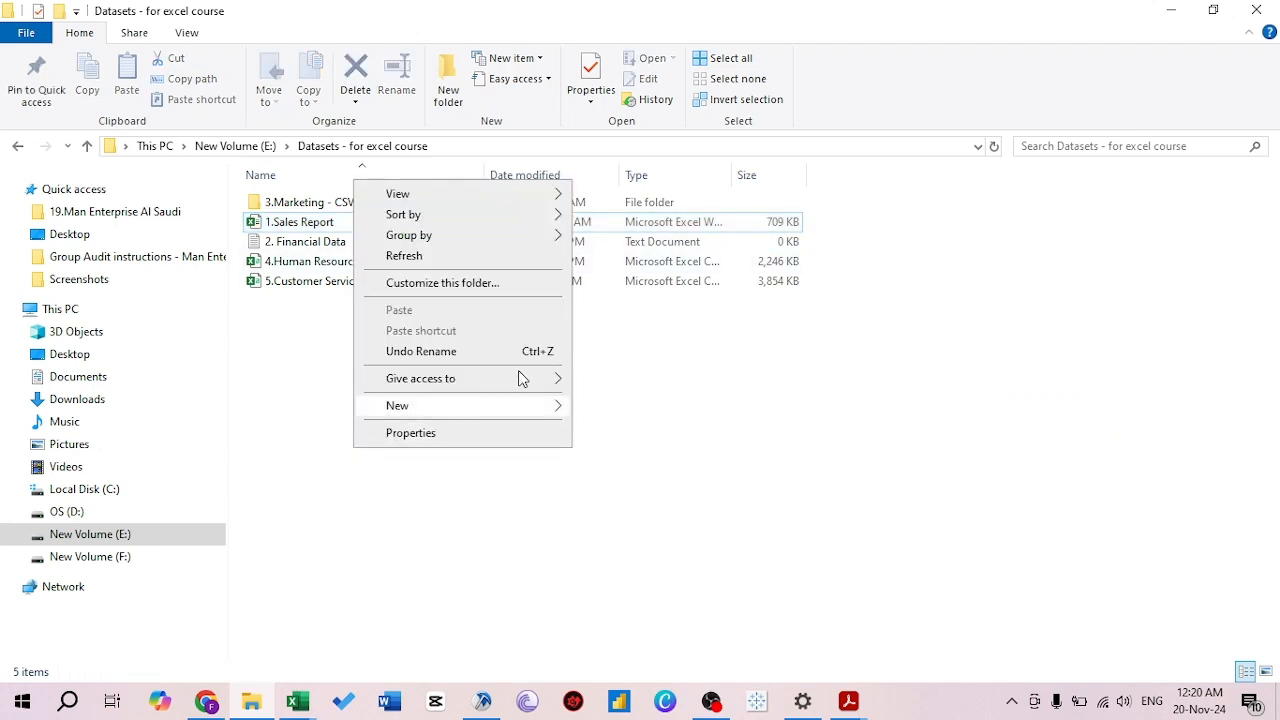
mouse_move(562, 417)
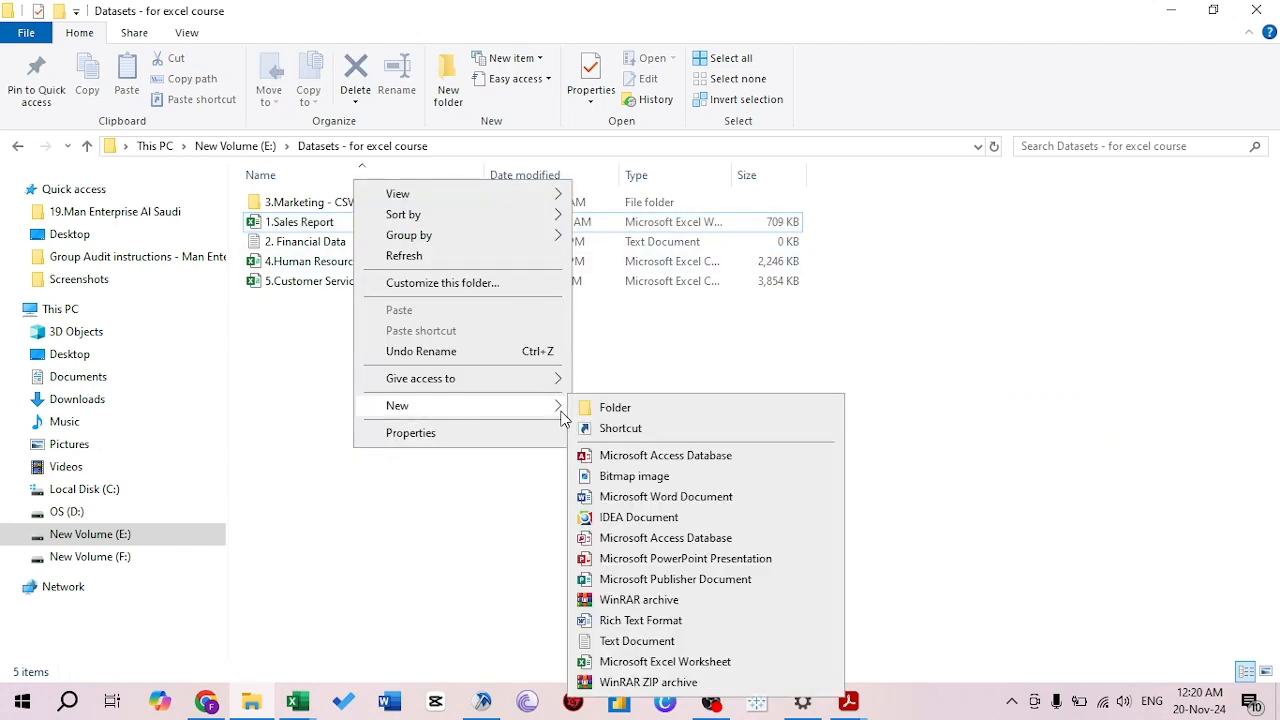
click(634, 409)
text(Sales report)
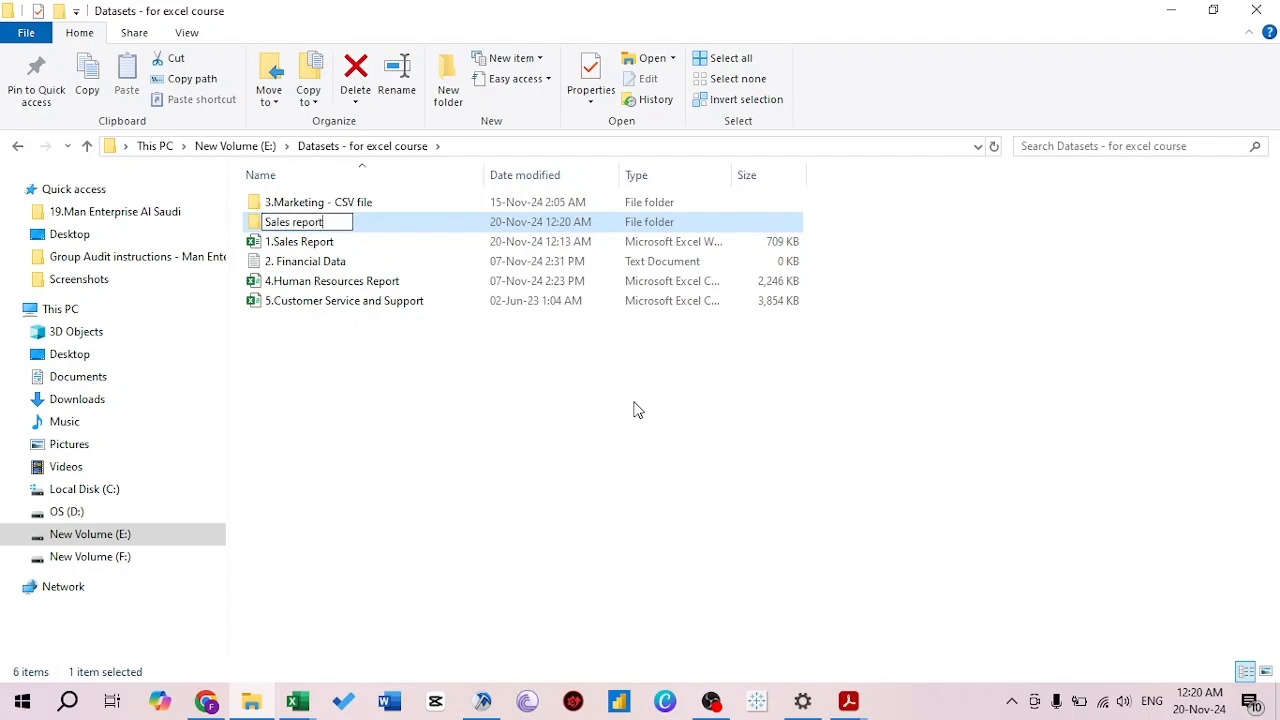
key(Return)
Paste the 1.Sales Report workbook into the Sales report folder and open it from there
key(Down)
key(Up)
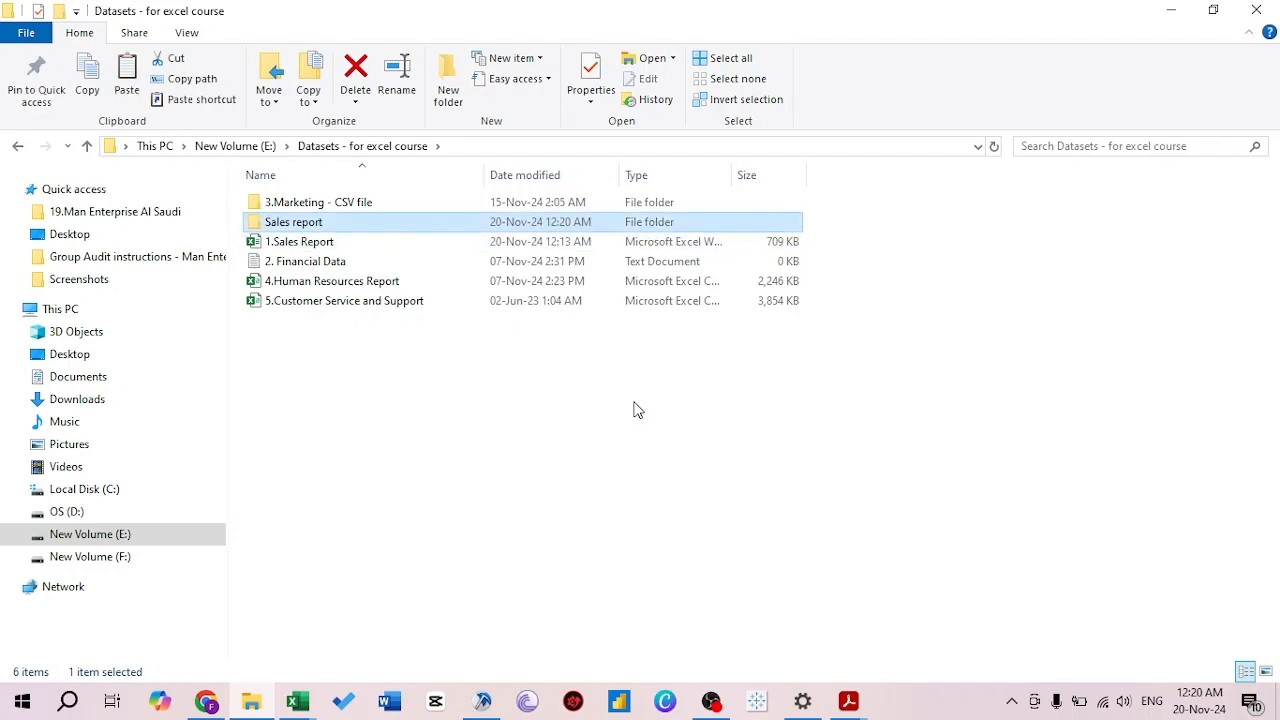
key(Return)
key(ctrl+v)
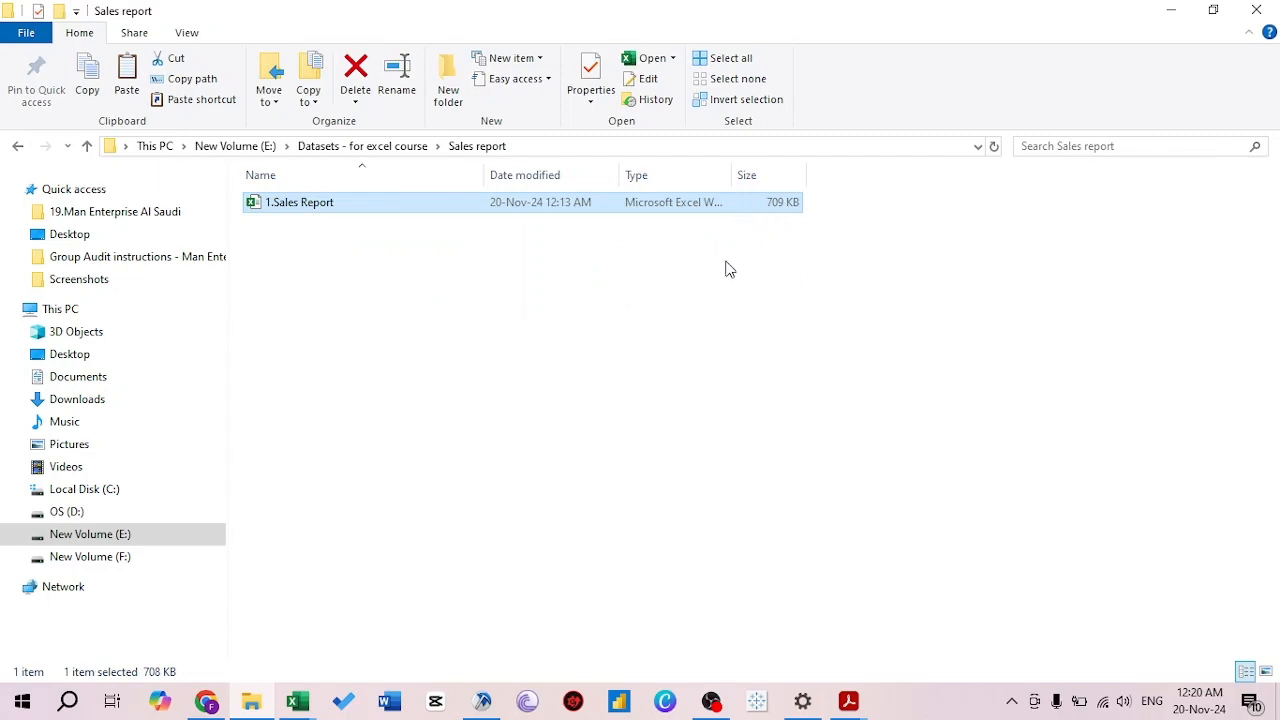
key(Return)
Select the whole Customer Name Index column in Sales Orders and check it against the Customers sheet
key(Left)
key(ctrl+shift+Down)
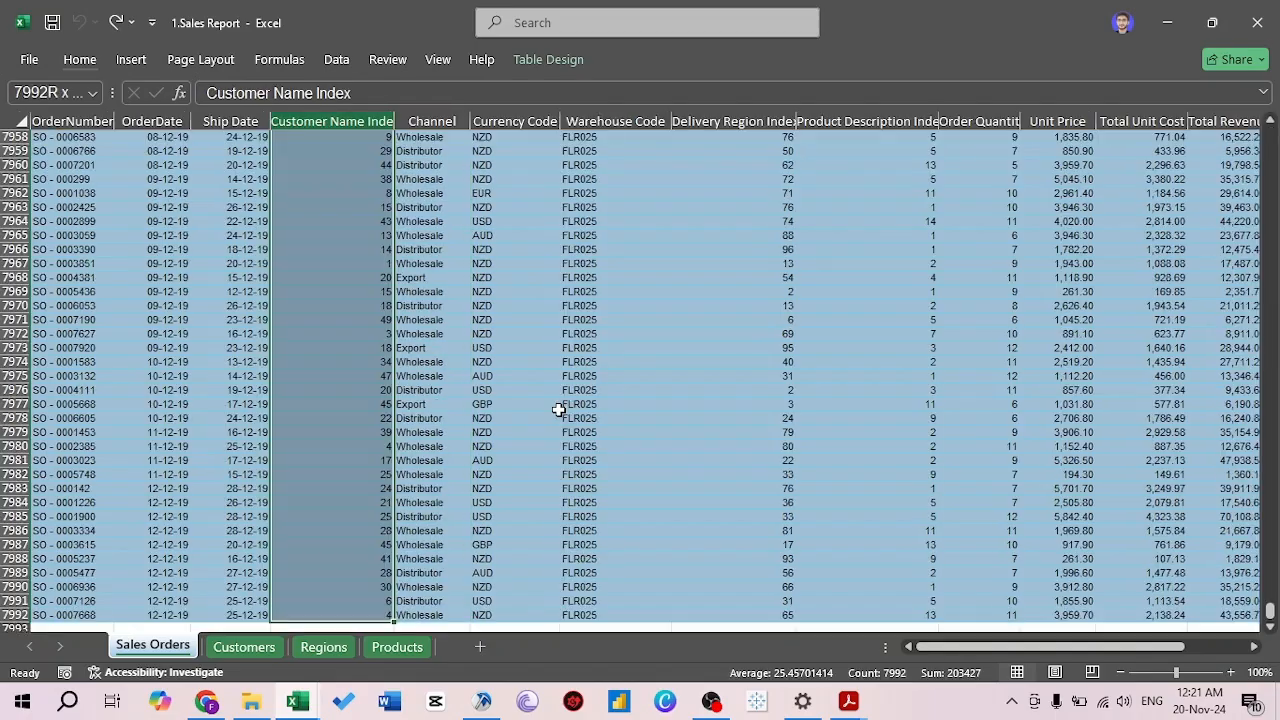
click(220, 647)
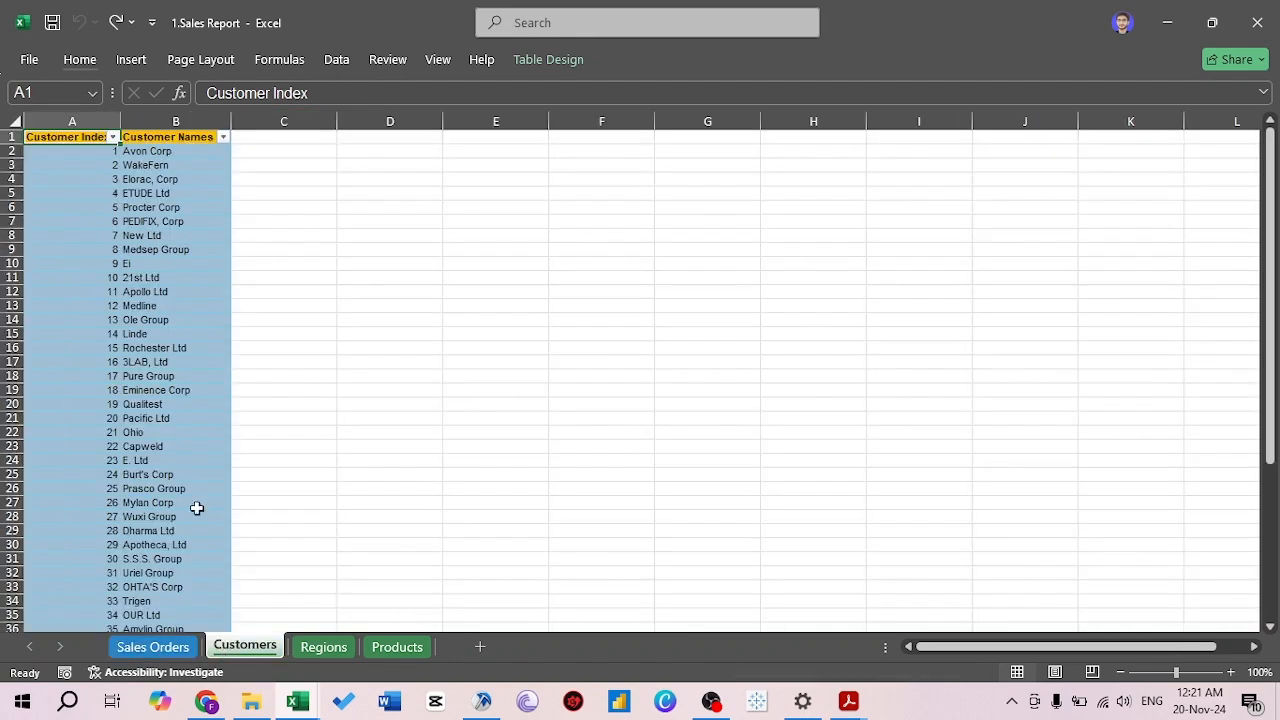
Insert an empty column before Channel in the Sales Orders table
click(97, 262)
key(ctrl+Up)
key(ctrl+Page_Up)
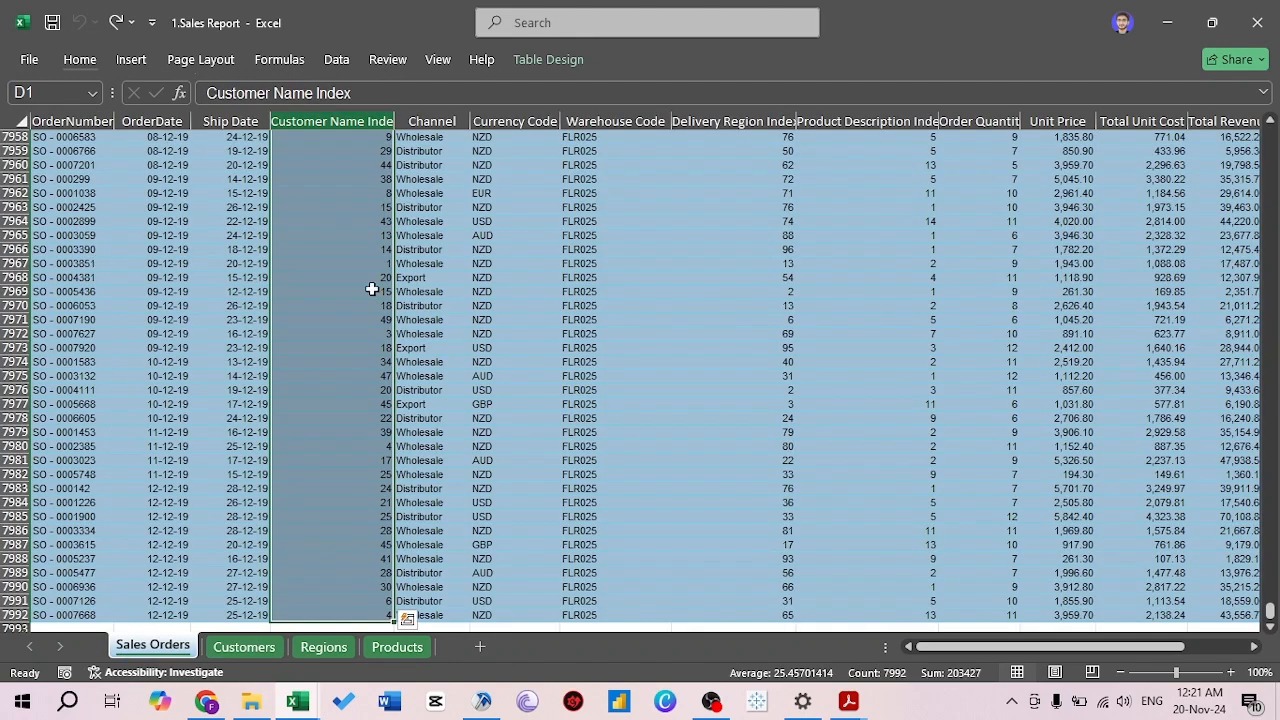
click(439, 294)
key(ctrl+Up)
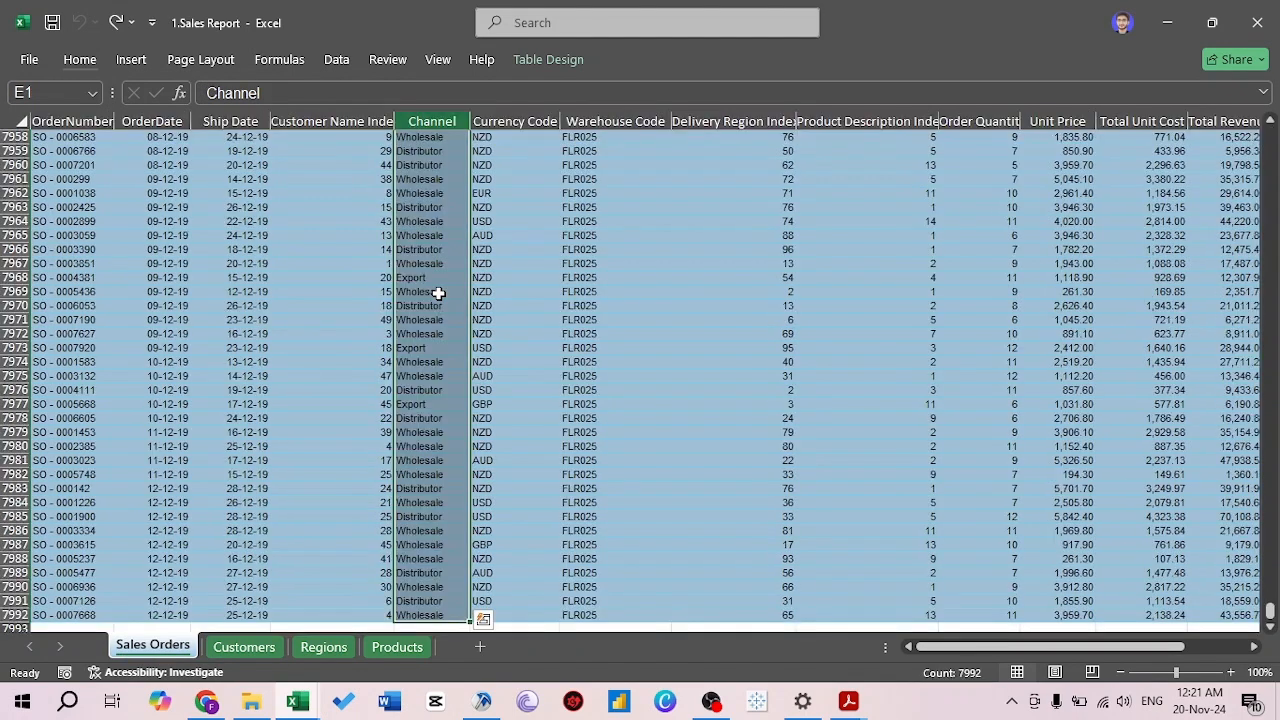
key(ctrl+shift+plus)
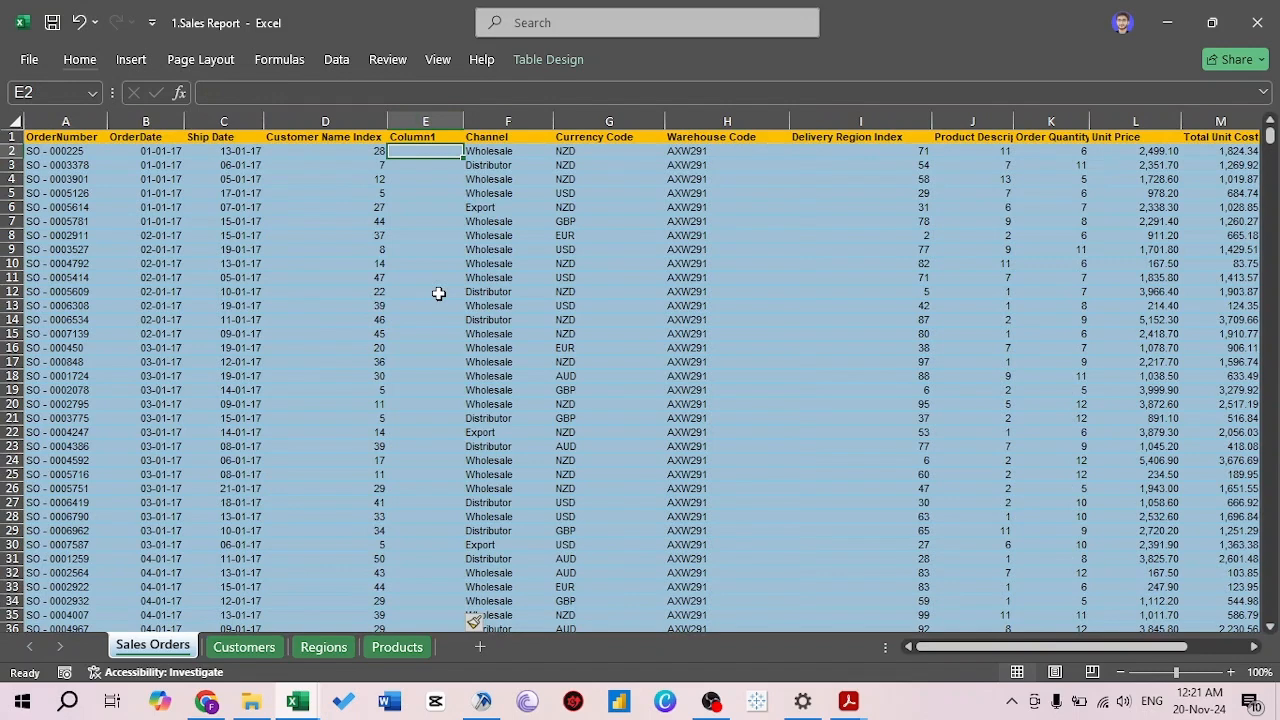
Fill the new column from E2 with the formula =VLOOKUP([@[Customer Name Index]],Customer_Data,2)
text(=vl)
key(Tab)
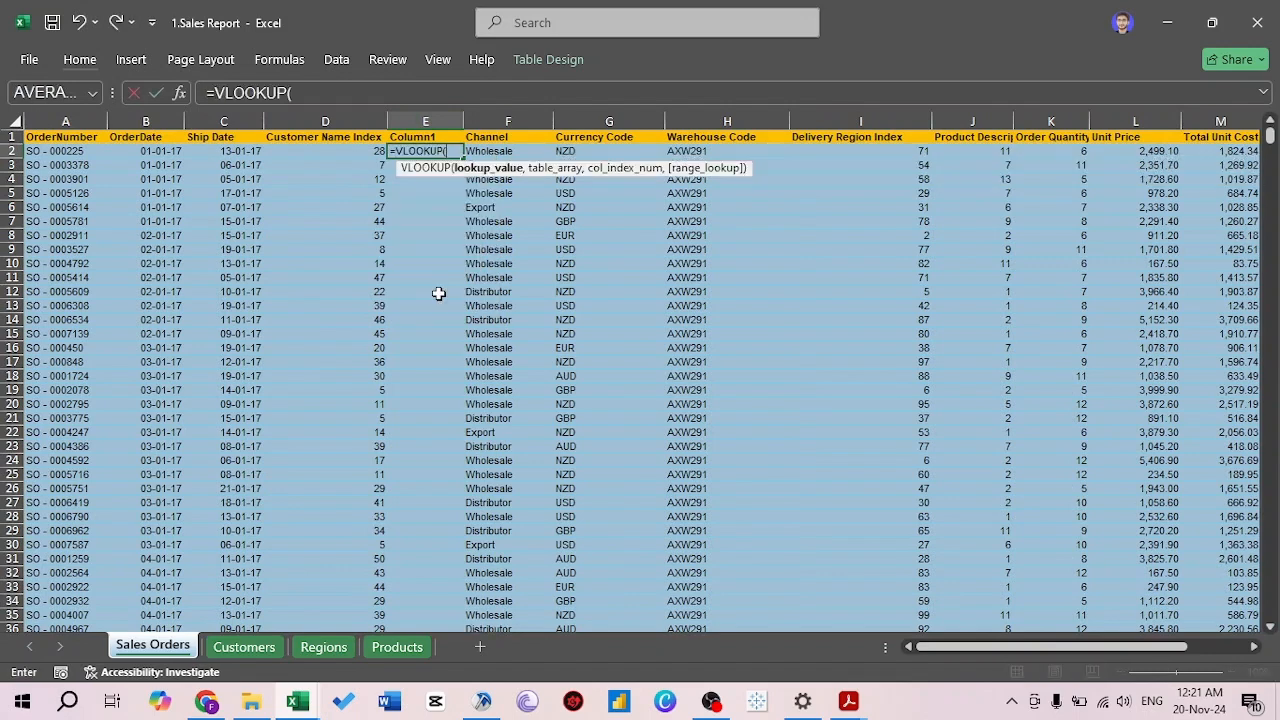
key(Left)
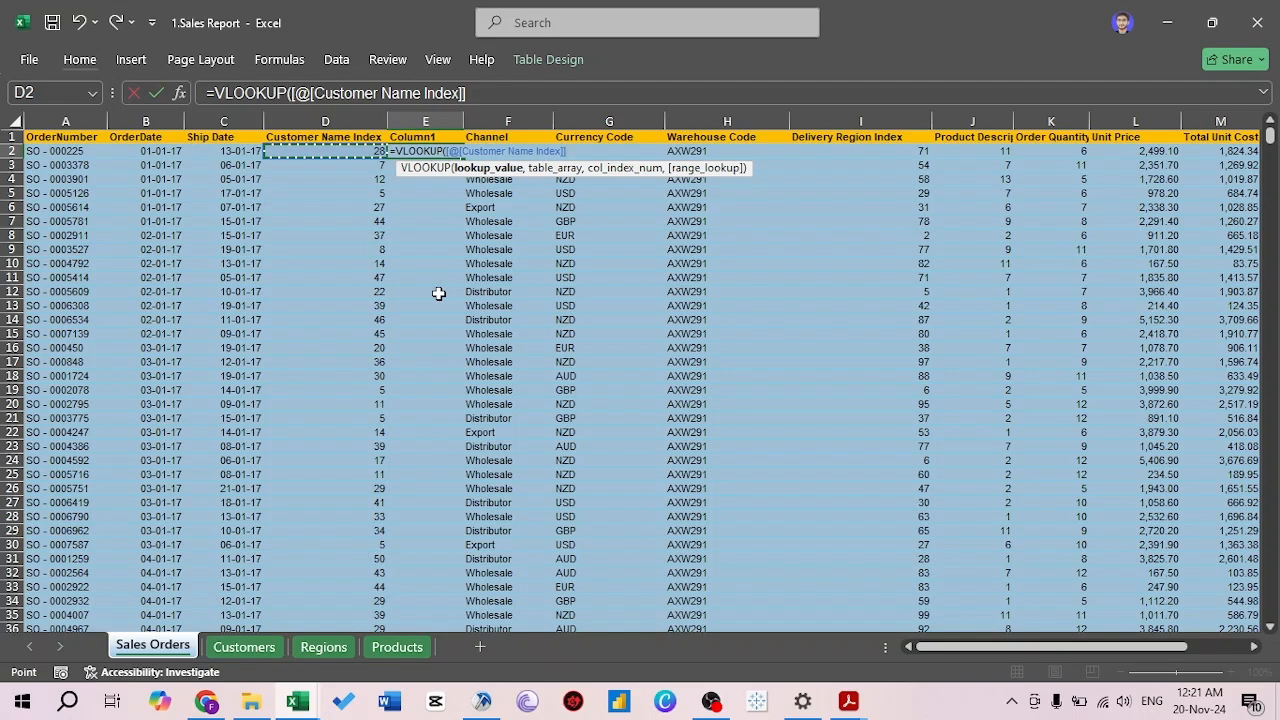
key(ctrl+Page_Down)
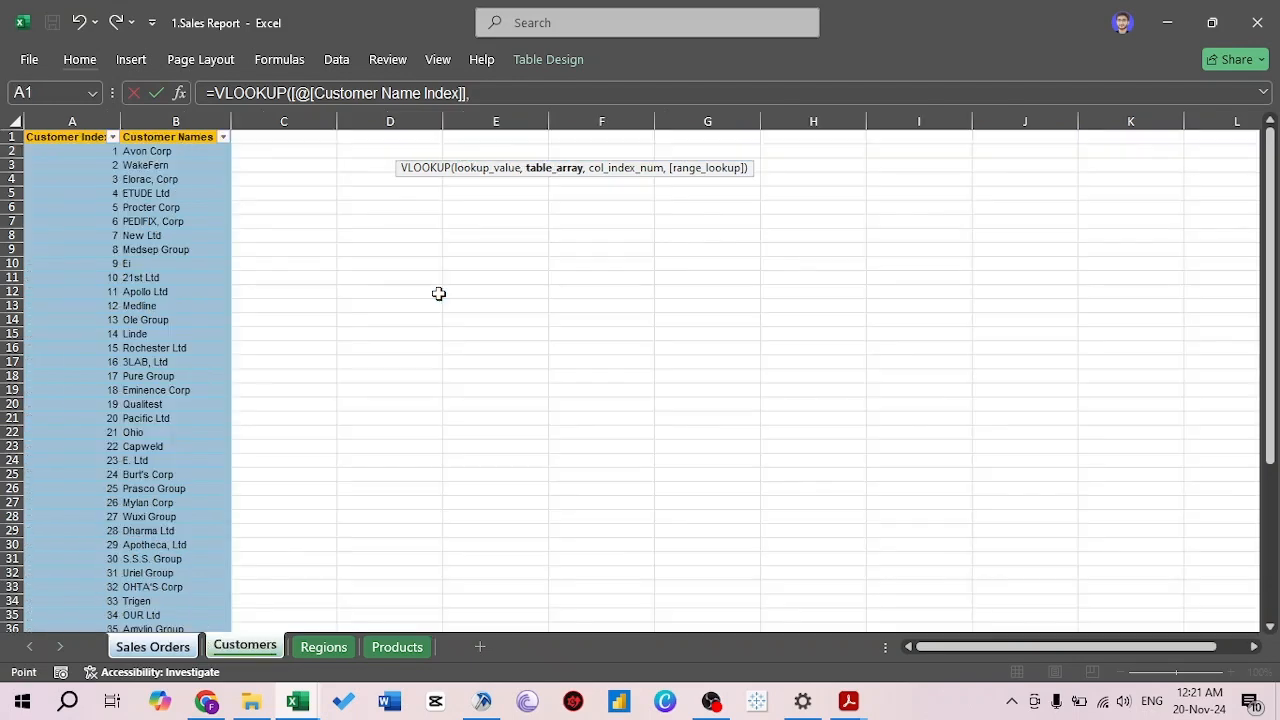
click(168, 304)
key(Left)
key(ctrl+Up)
key(Down)
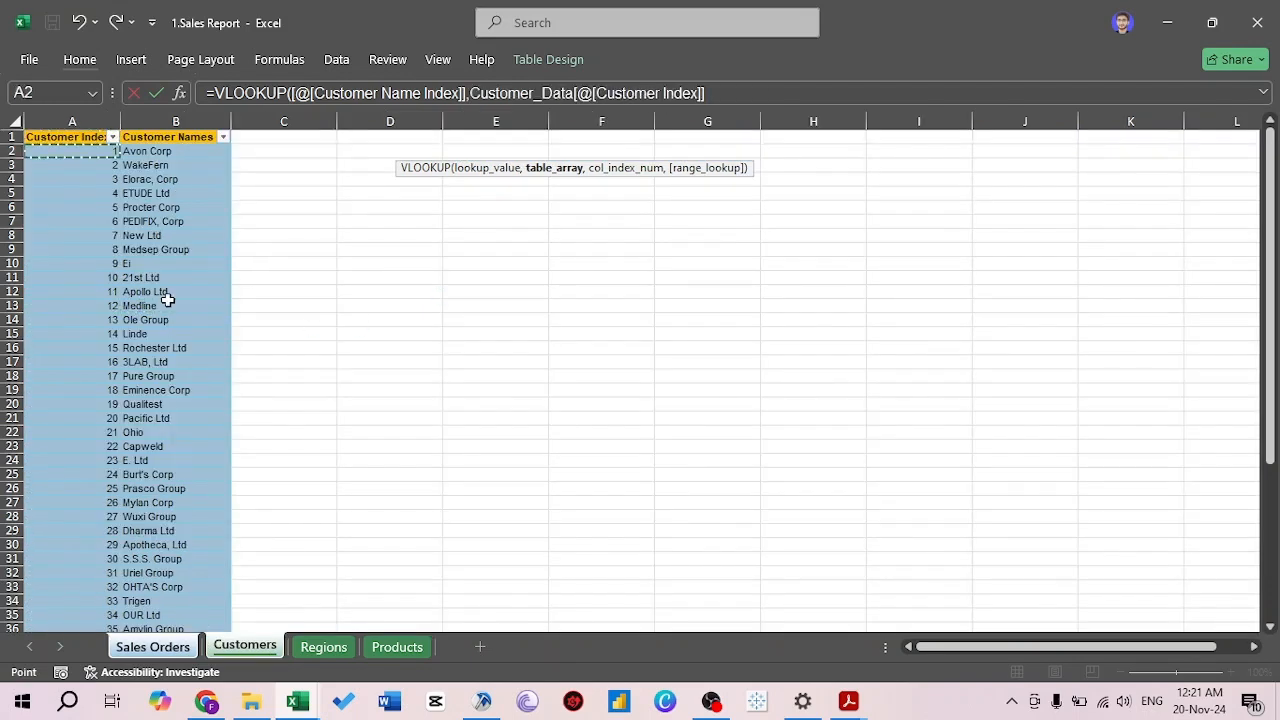
key(shift+Right)
key(ctrl+shift+Down)
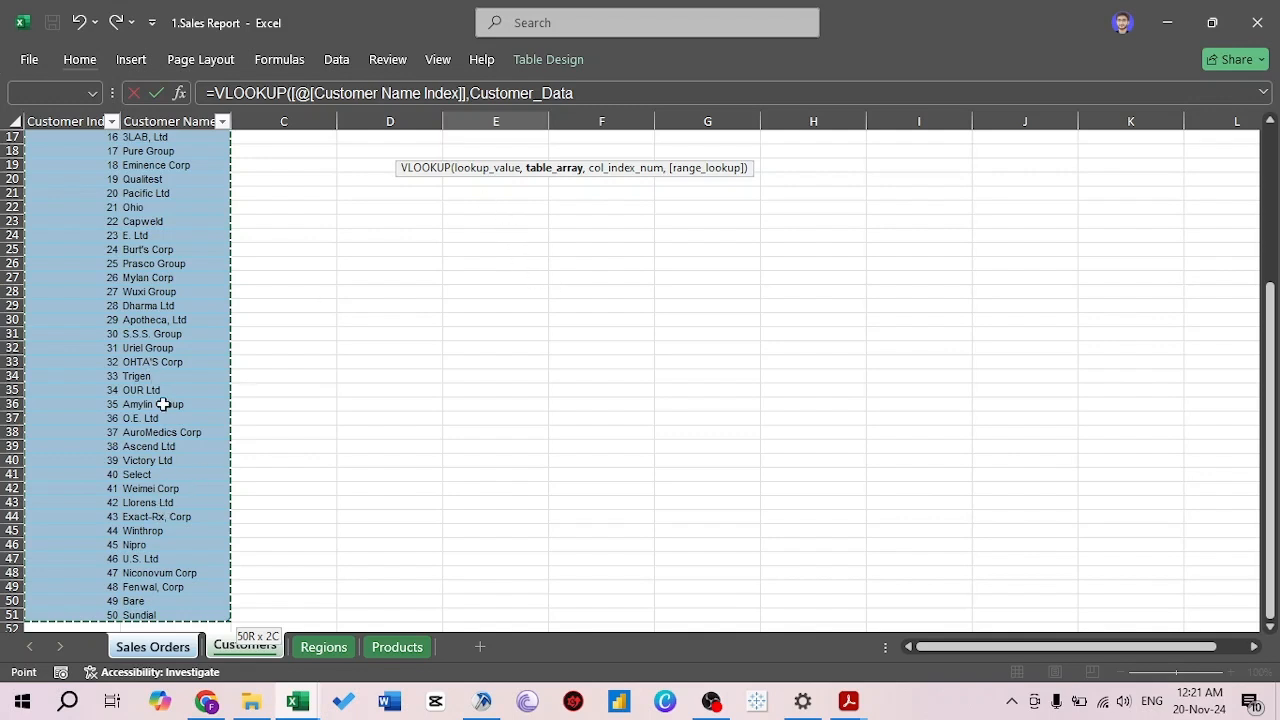
click(617, 93)
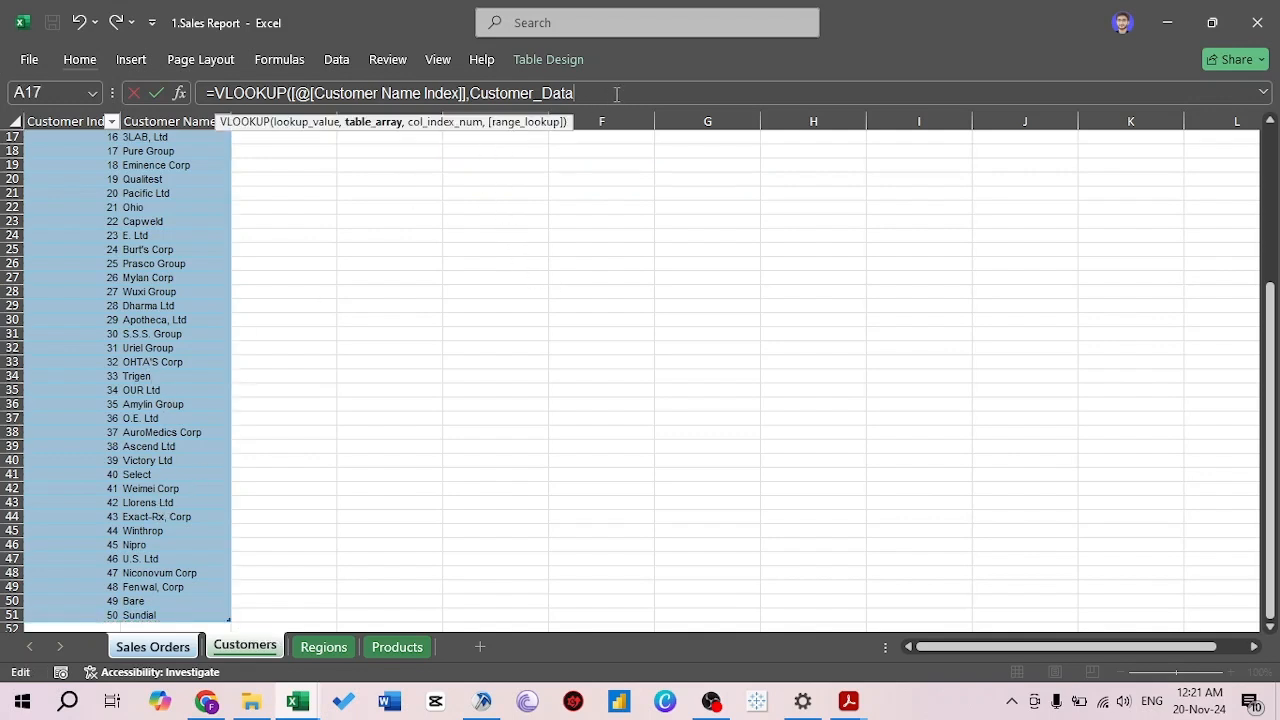
text(,)
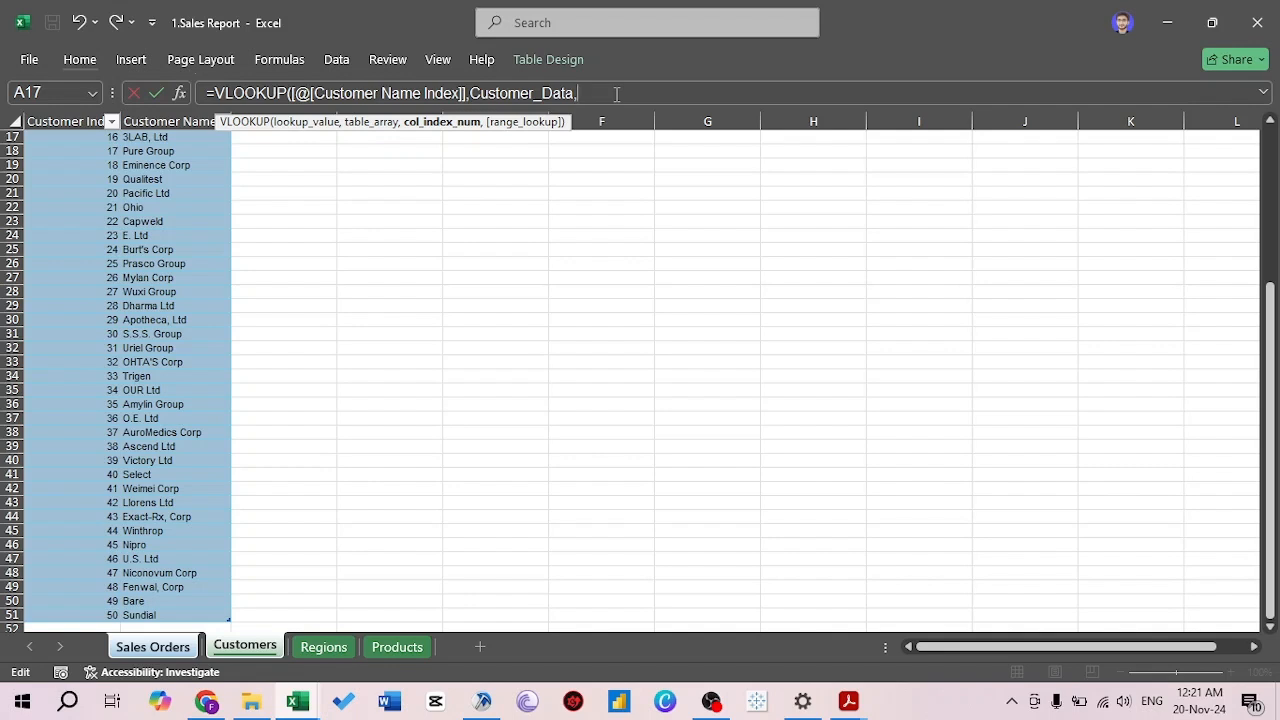
text(2)
key(Return)
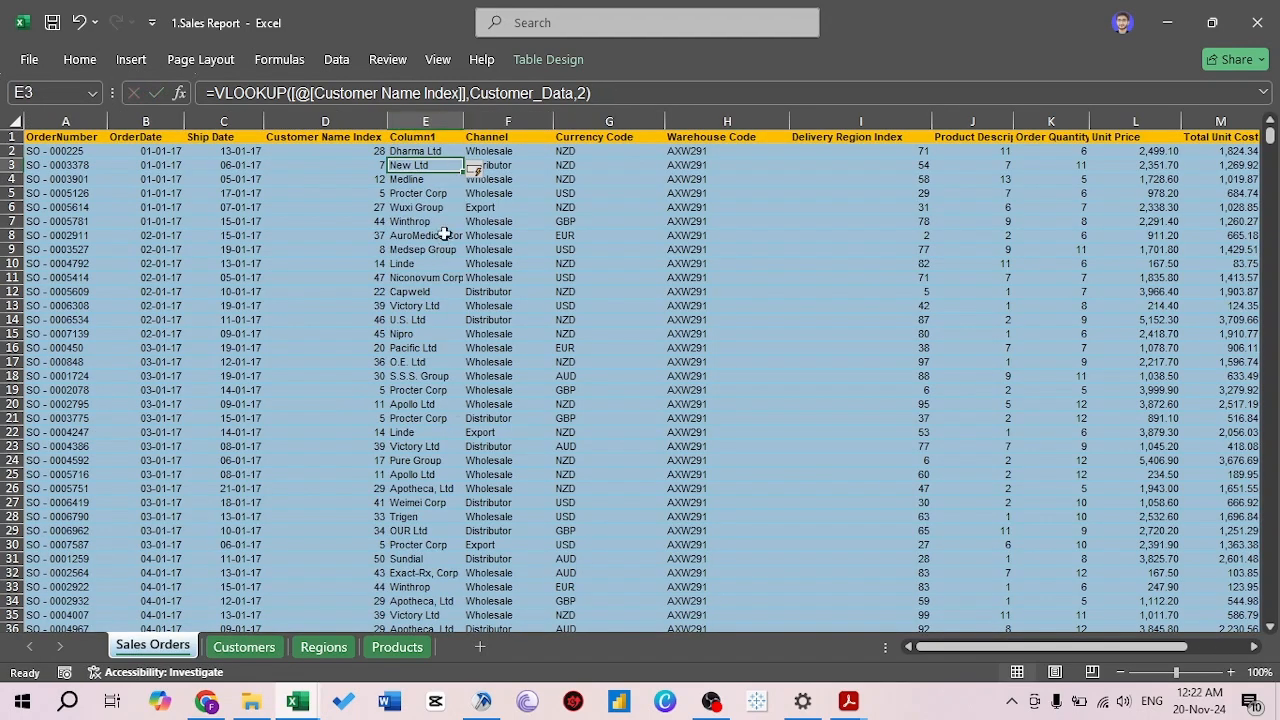
Rename the lookup column's header in E1 to "Customer names"
key(Up)
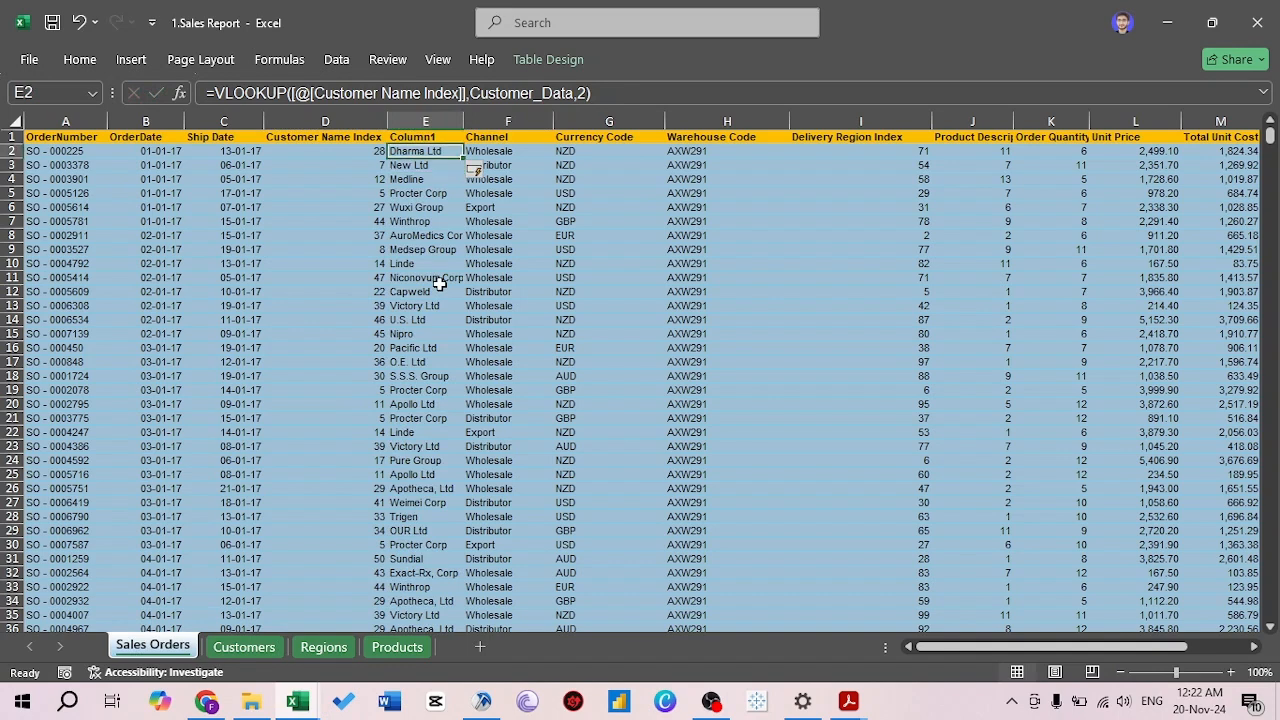
key(Left)
key(Up)
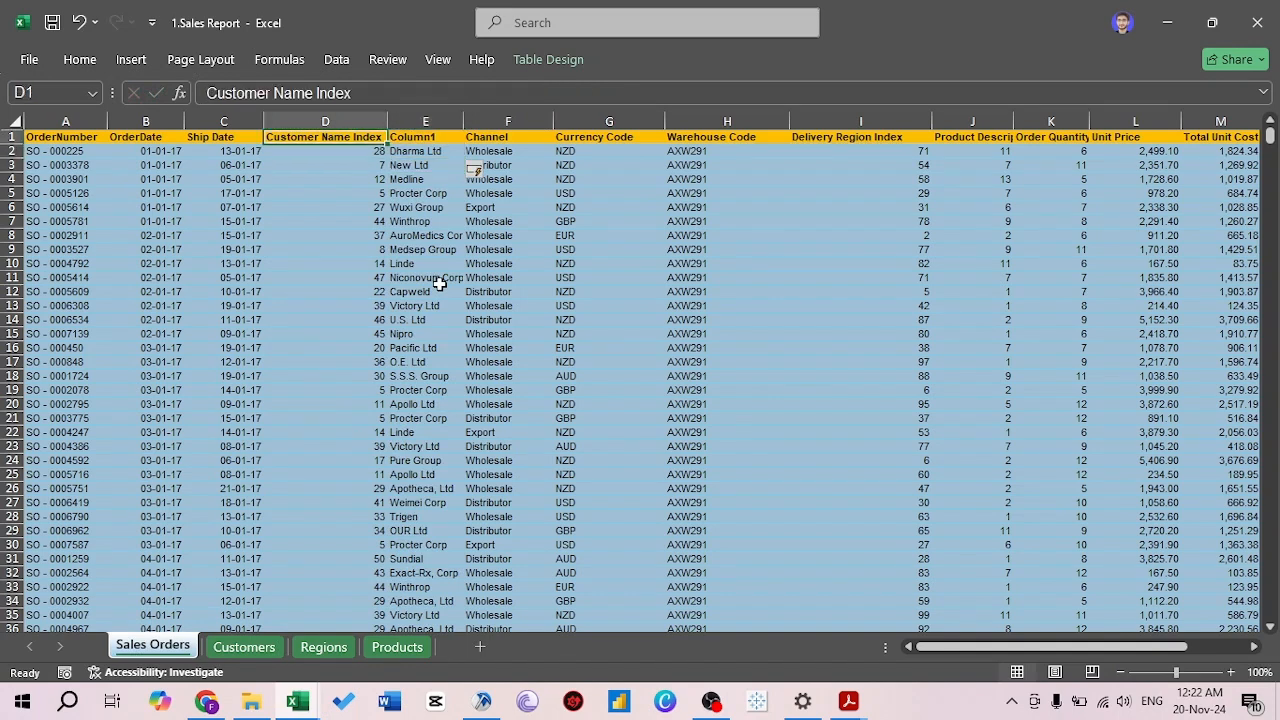
key(F2)
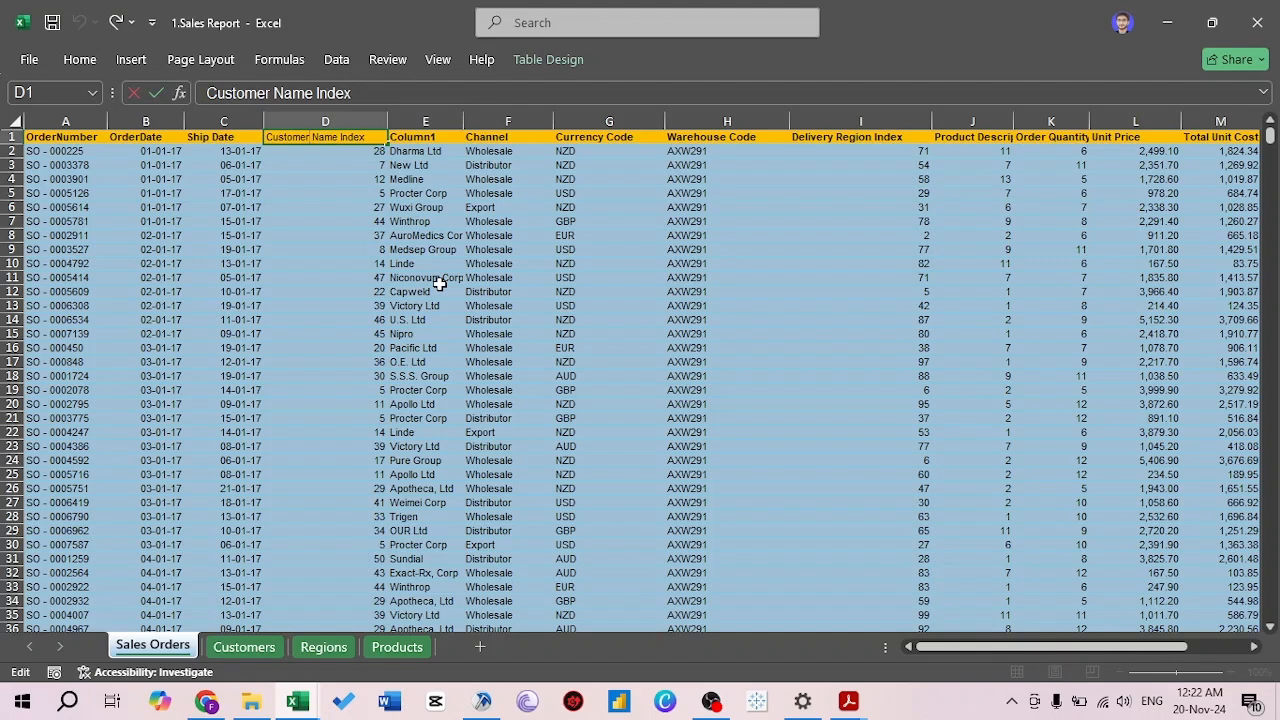
key(Escape)
key(Right)
key(F2)
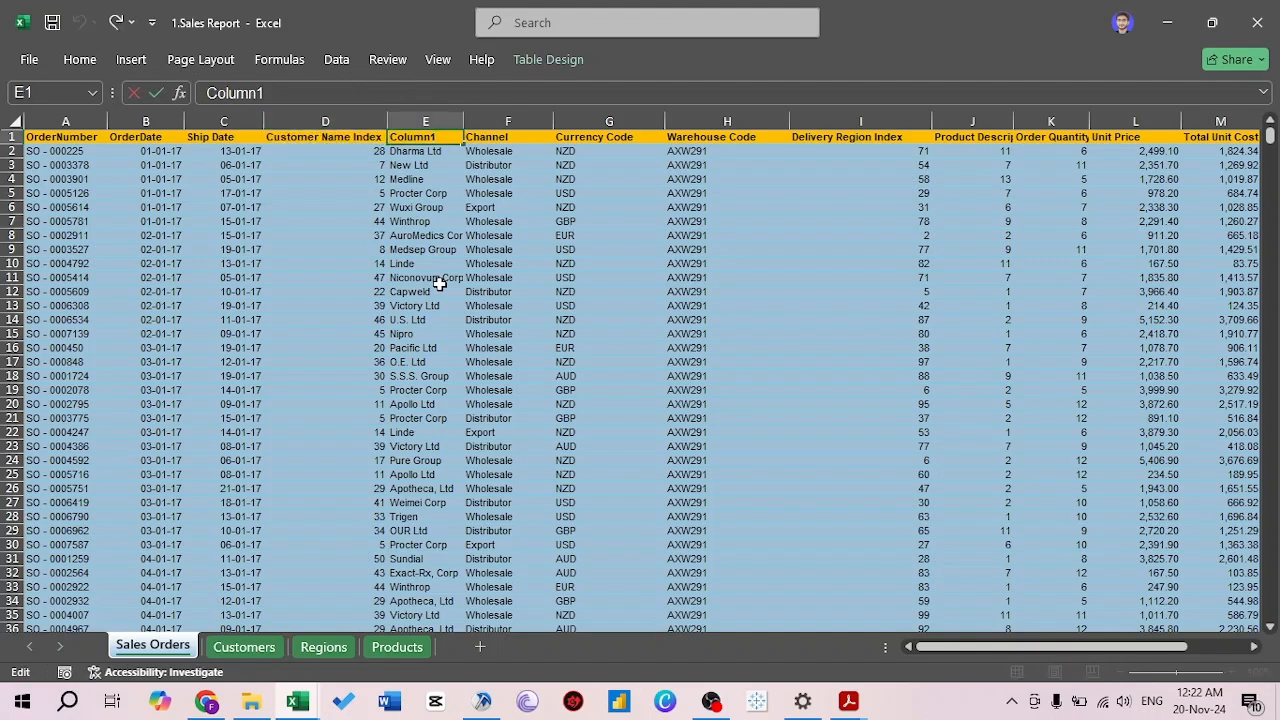
key(BackSpace)
key(BackSpace)
key(BackSpace)
key(BackSpace)
key(BackSpace)
key(BackSpace)
key(BackSpace)
text(Customer anmes)
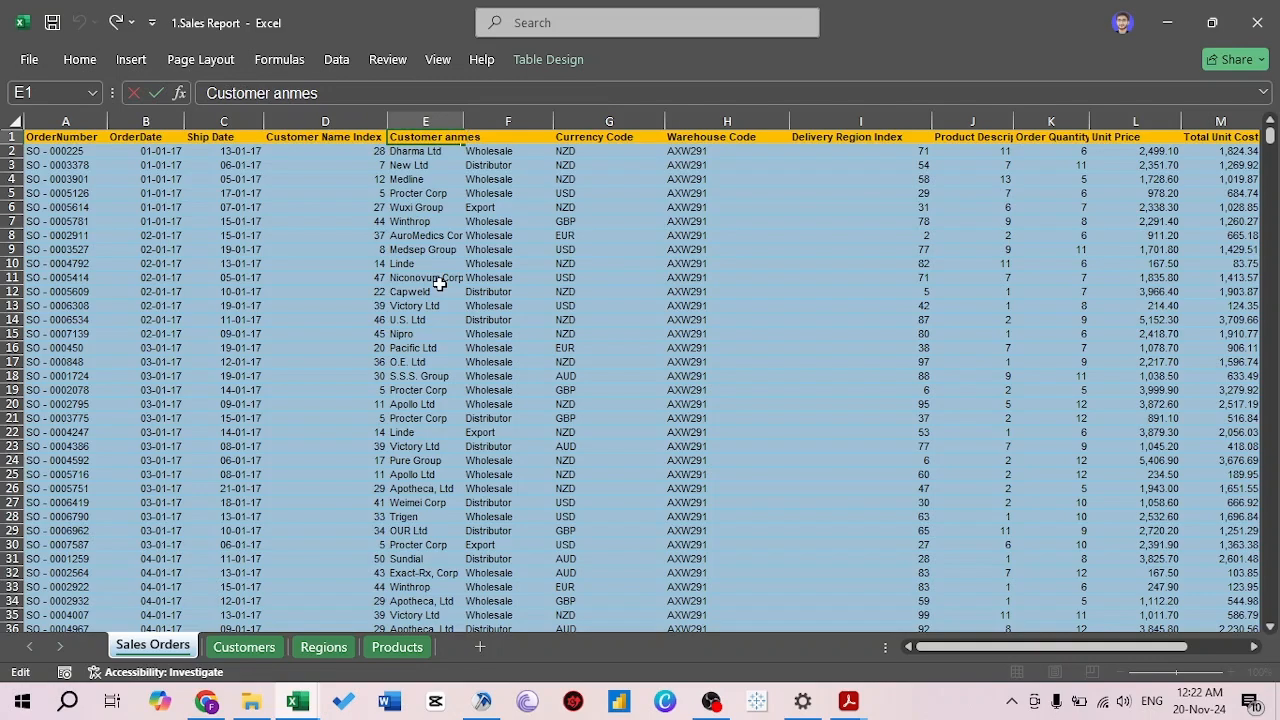
key(Left)
key(Left)
key(Left)
key(BackSpace)
key(BackSpace)
text(na)
key(Return)
Replace all lookup formulas in the Customer names column with their values using Paste Special
key(Up)
key(Left)
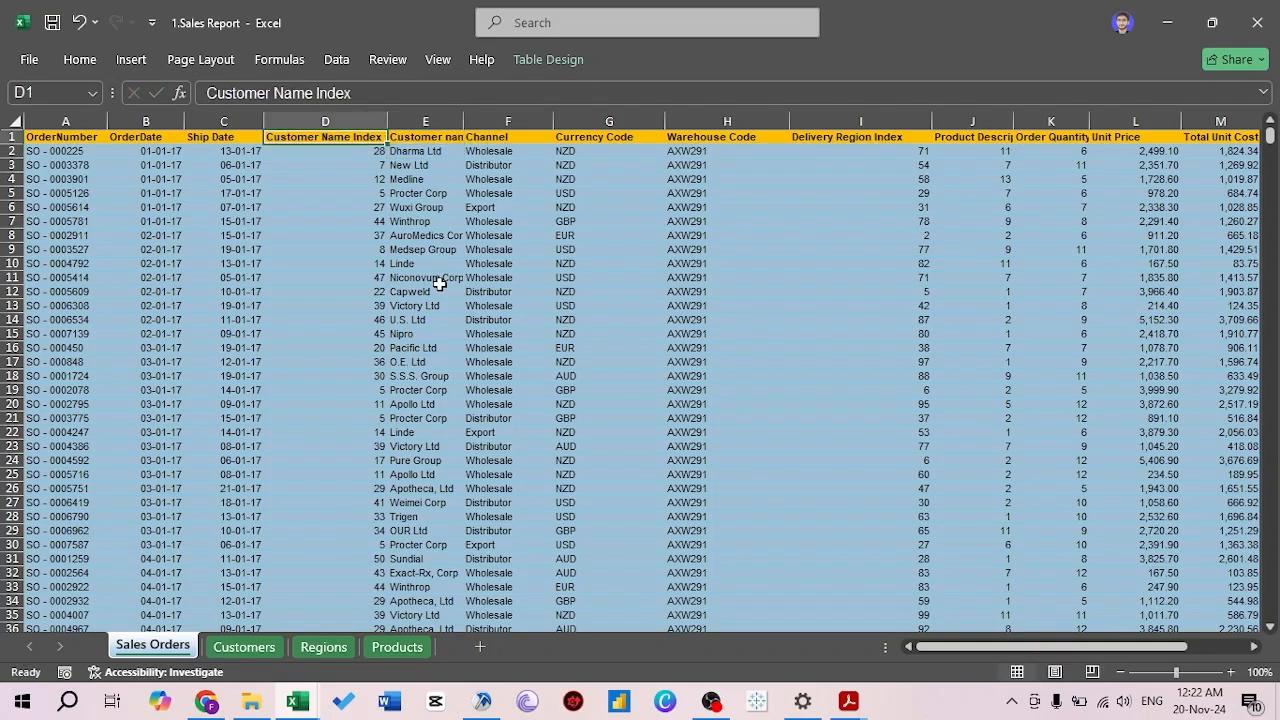
key(ctrl+shift+Down)
key(Right)
key(Down)
key(ctrl+shift+Down)
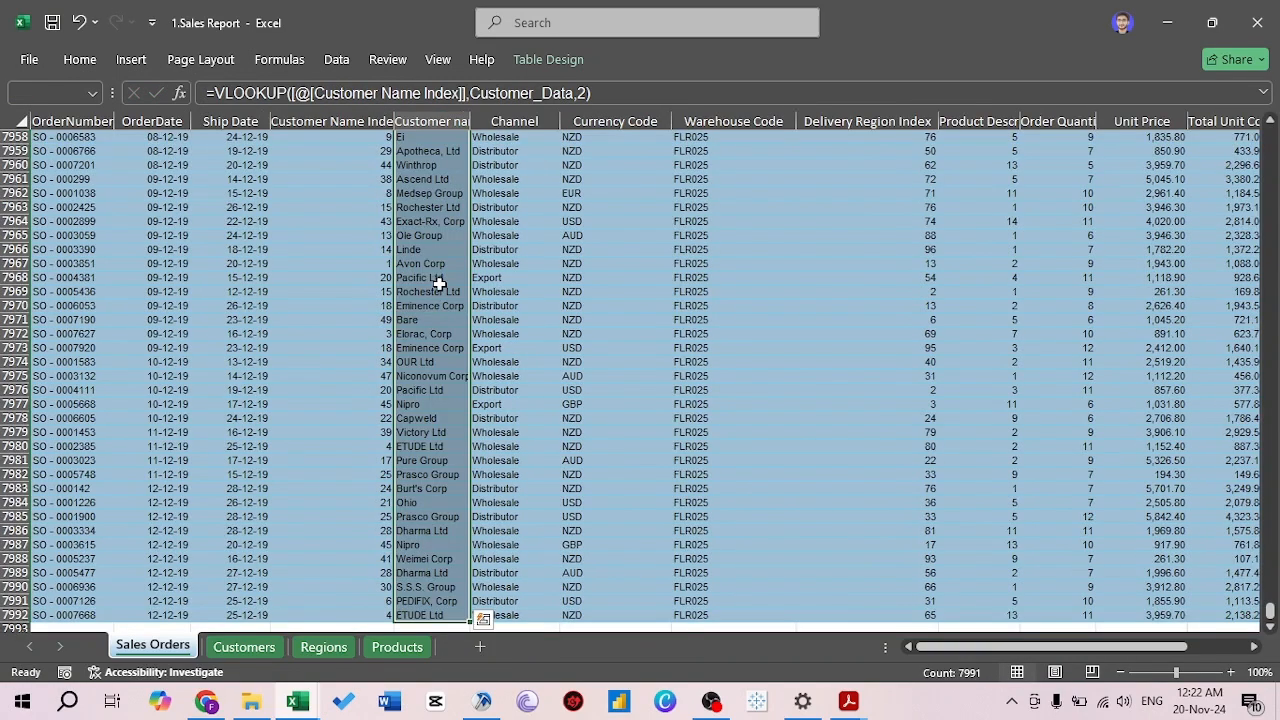
key(ctrl+c)
key(alt+e)
key(s)
key(v)
key(Return)
Delete the Customer Name Index column from the Sales Orders table
key(Left)
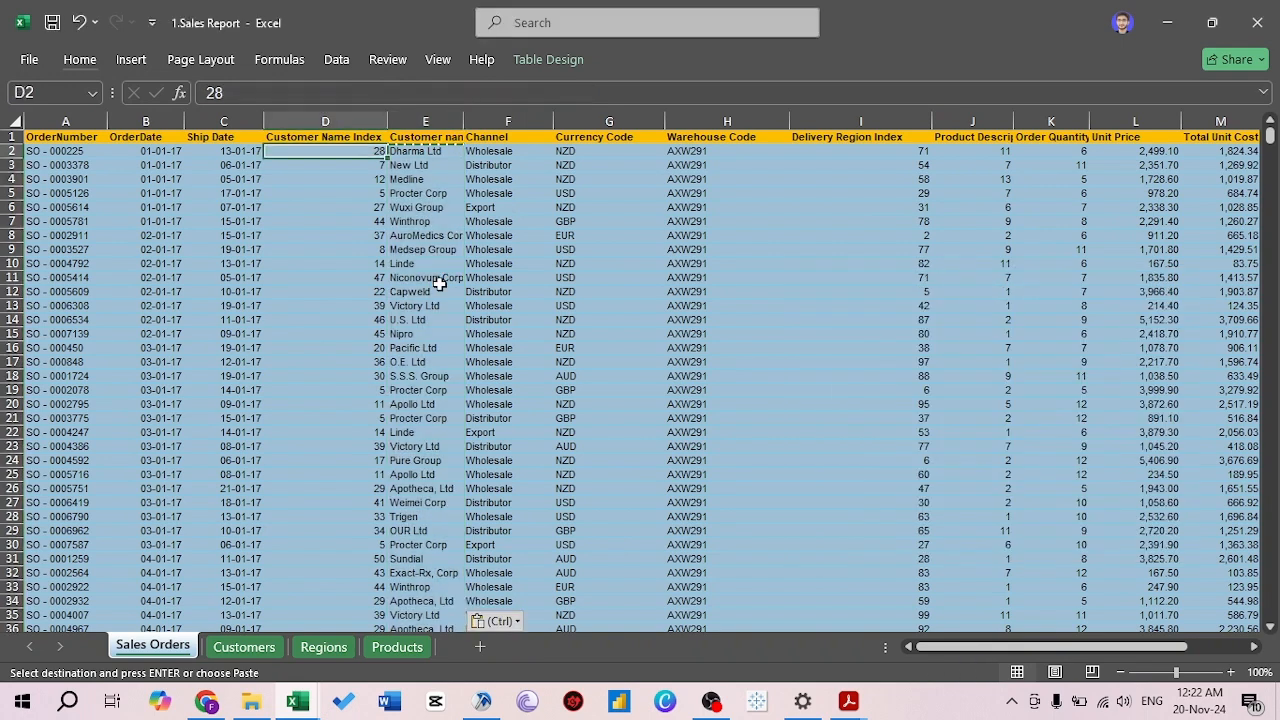
key(ctrl+shift+Down)
key(ctrl+minus)
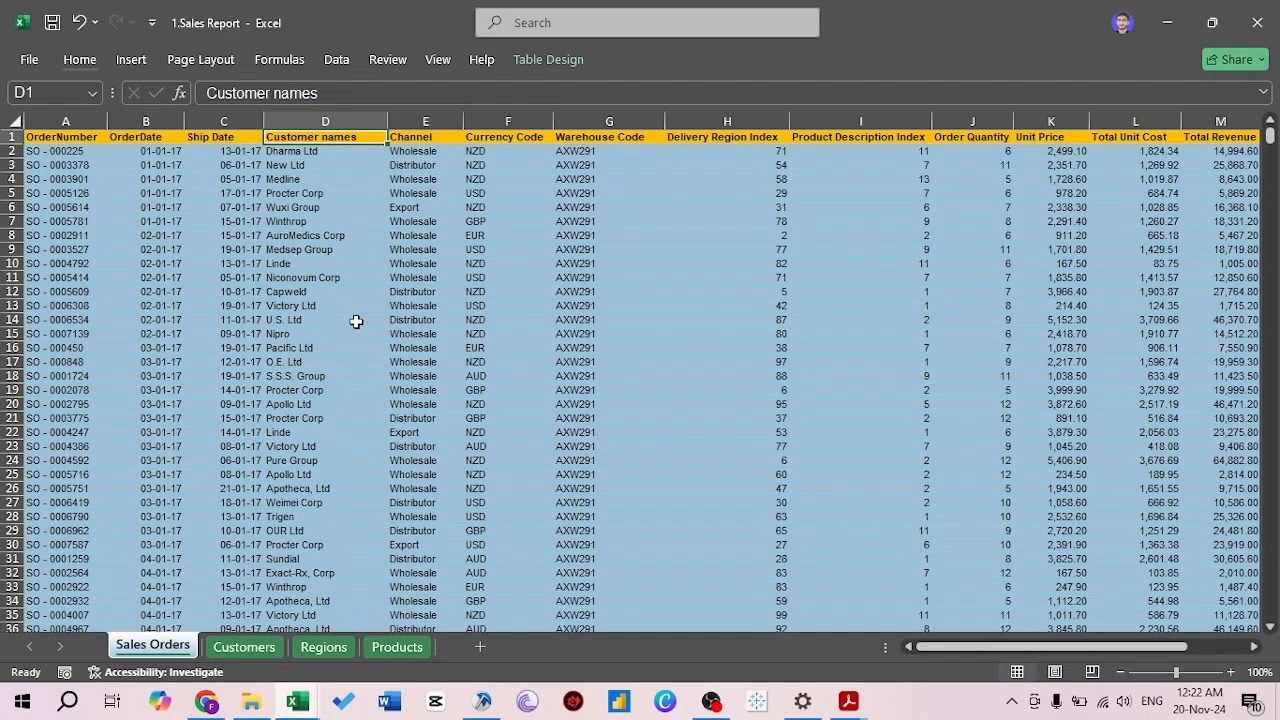
Insert five empty columns between Delivery Region Index and Product Description Index
key(Right)
key(Right)
key(Right)
key(Right)
key(Right)
key(ctrl+space)
key(ctrl+shift+plus)
key(ctrl+shift+plus)
key(ctrl+shift+plus)
key(ctrl+shift+plus)
key(ctrl+shift+plus)
key(Down)
Enter =VLOOKUP([@[Delivery Region Index]],Regions_Table,2) in I2 to fill the first new column
text(=VLOOKUP()
key(Left)
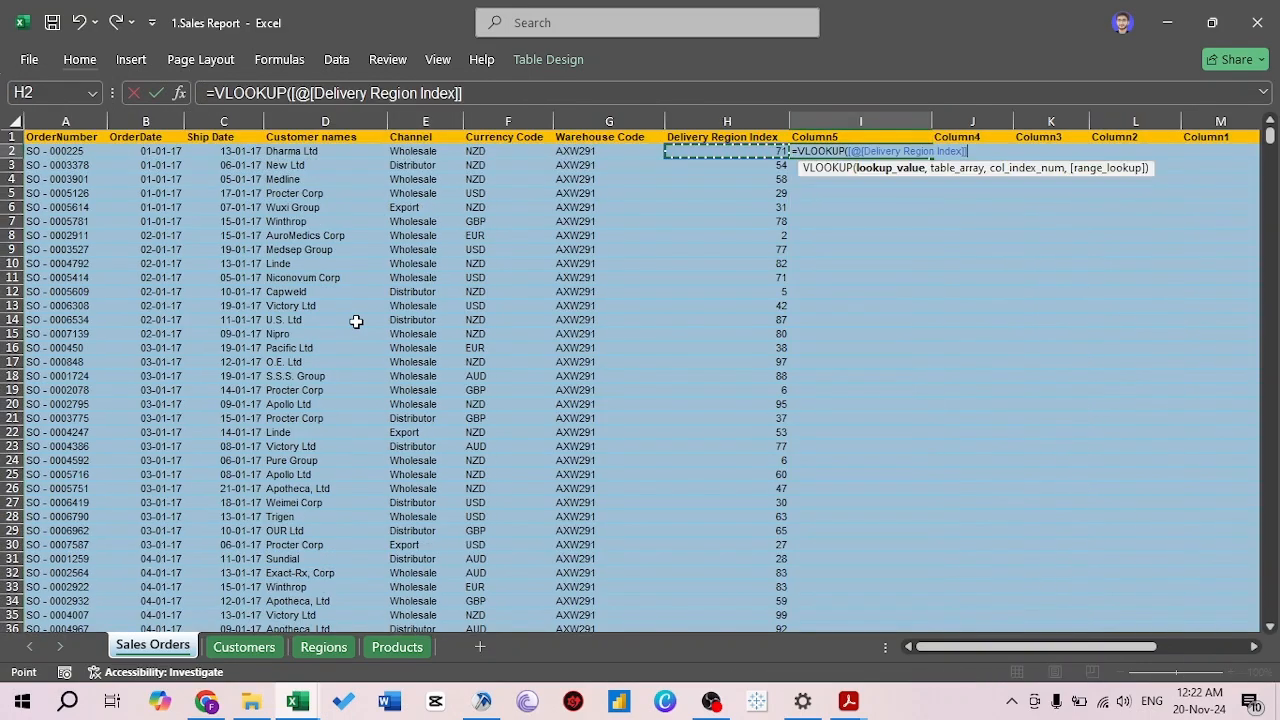
text(,)
click(325, 648)
click(90, 381)
key(ctrl+a)
text(,2))
key(Tab)
key(Left)
Copy the region lookup formula from I2 to J2 and set its column index to 3
key(F2)
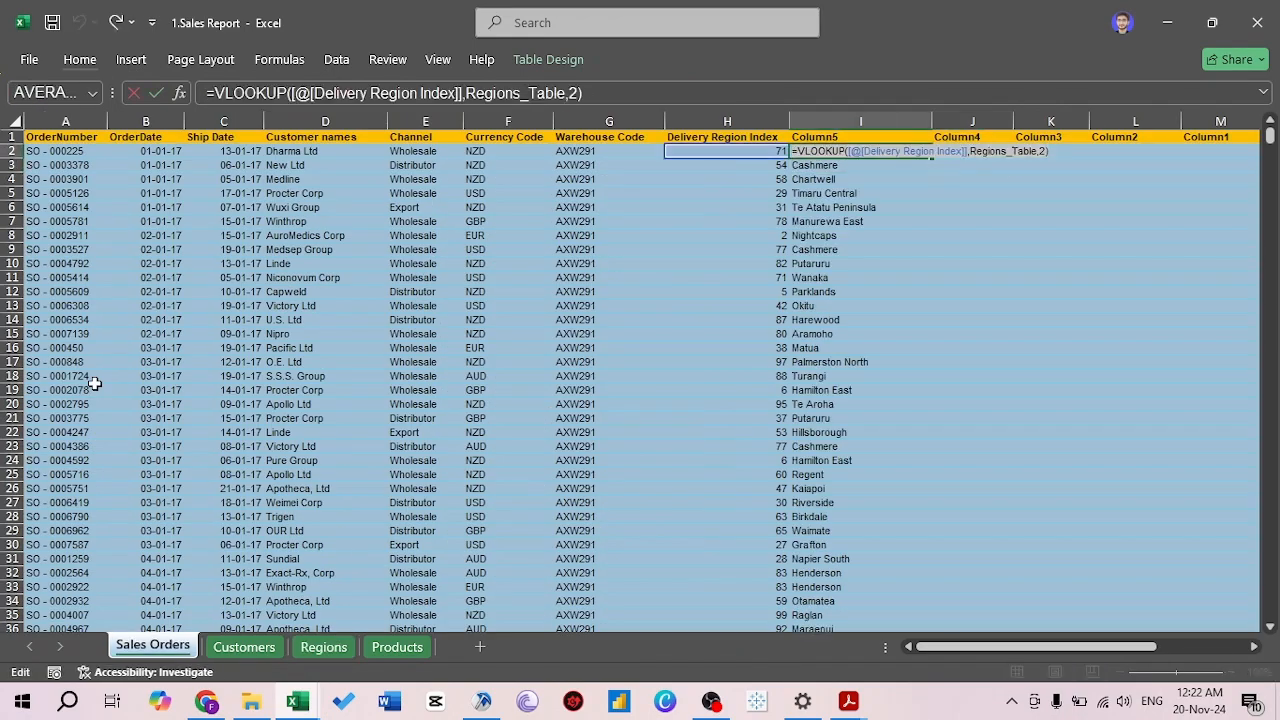
key(ctrl+c)
key(Tab)
key(F2)
key(ctrl+v)
key(Left)
key(BackSpace)
text(3)
key(Tab)
Reuse the region lookup formula in K2 with its column index set to 4
key(F2)
key(ctrl+v)
key(Left)
key(BackSpace)
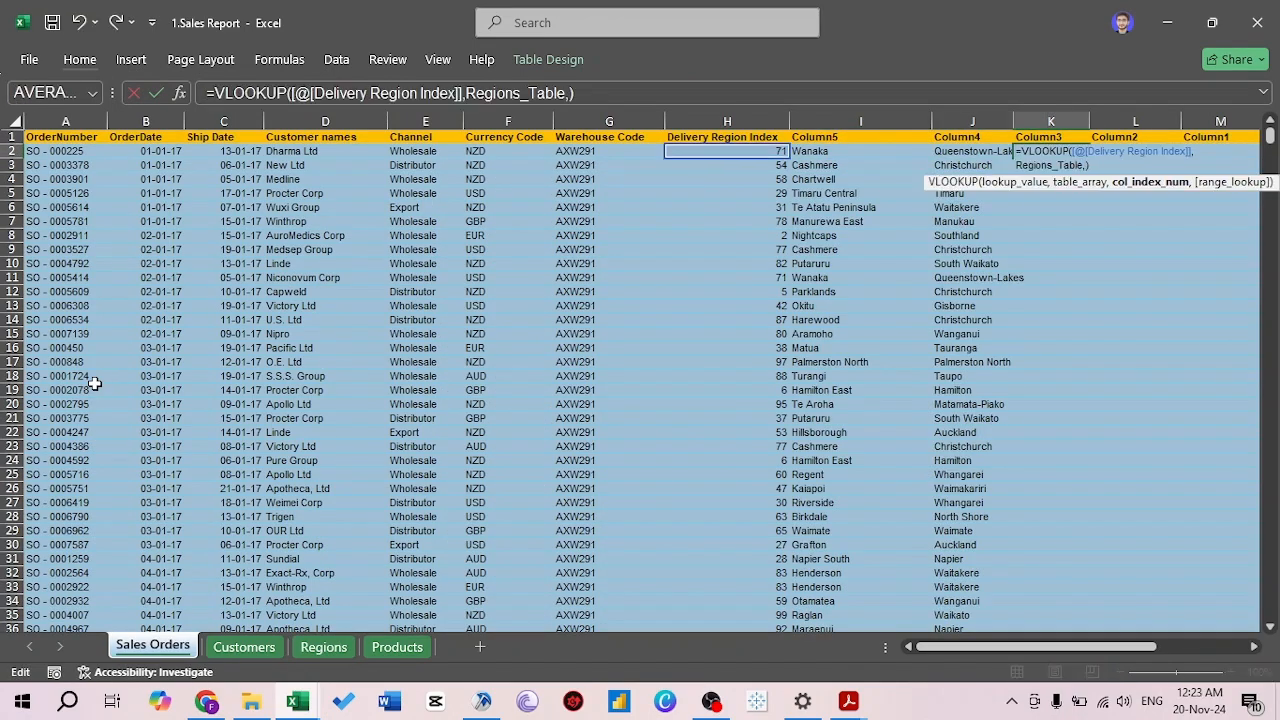
key(ctrl+Page_Down)
text(4)
key(Tab)
Reuse the region lookup formula in L2 with its column index set to 5
key(F2)
key(ctrl+v)
key(Left)
key(BackSpace)
text(5)
key(Tab)
Reuse the region lookup formula in M2 with its column index set to 6
key(F2)
key(ctrl+v)
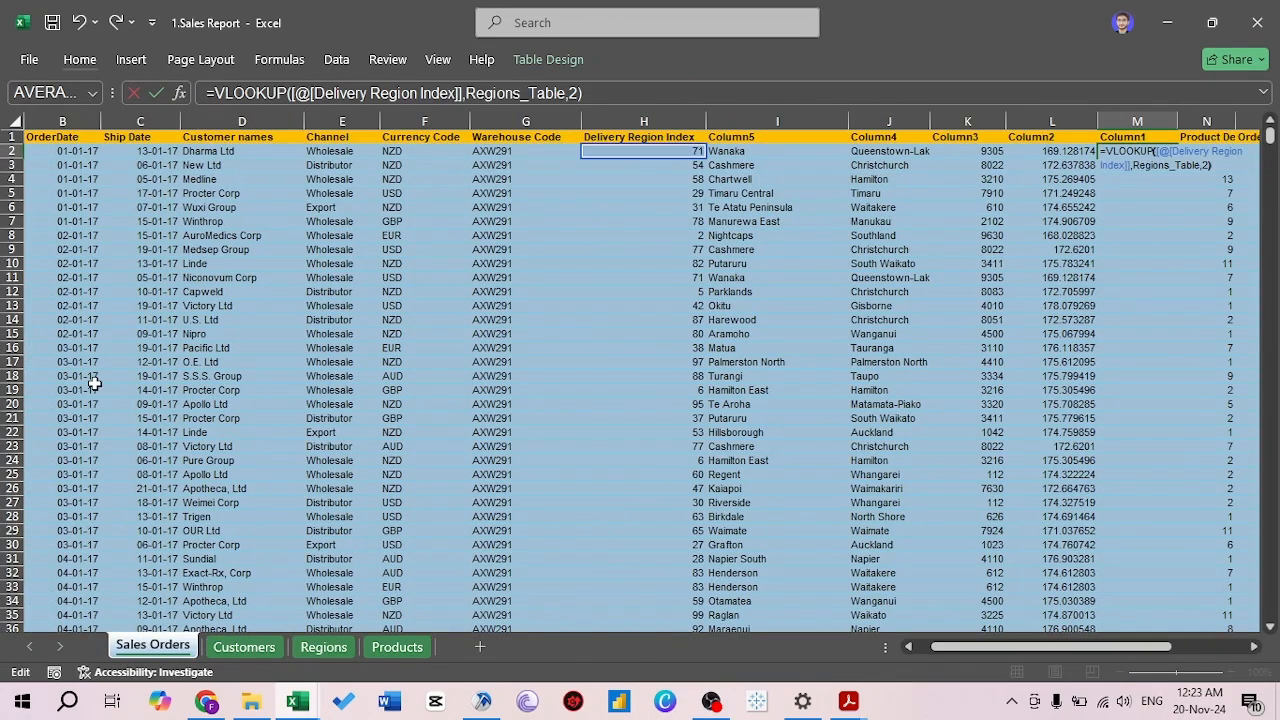
key(Left)
key(BackSpace)
text(6)
key(Tab)
Insert one more column before Product Description Index and enter the region lookup in N2 with column index 7
click(1206, 121)
key(ctrl+shift+plus)
key(Down)
key(F2)
key(ctrl+v)
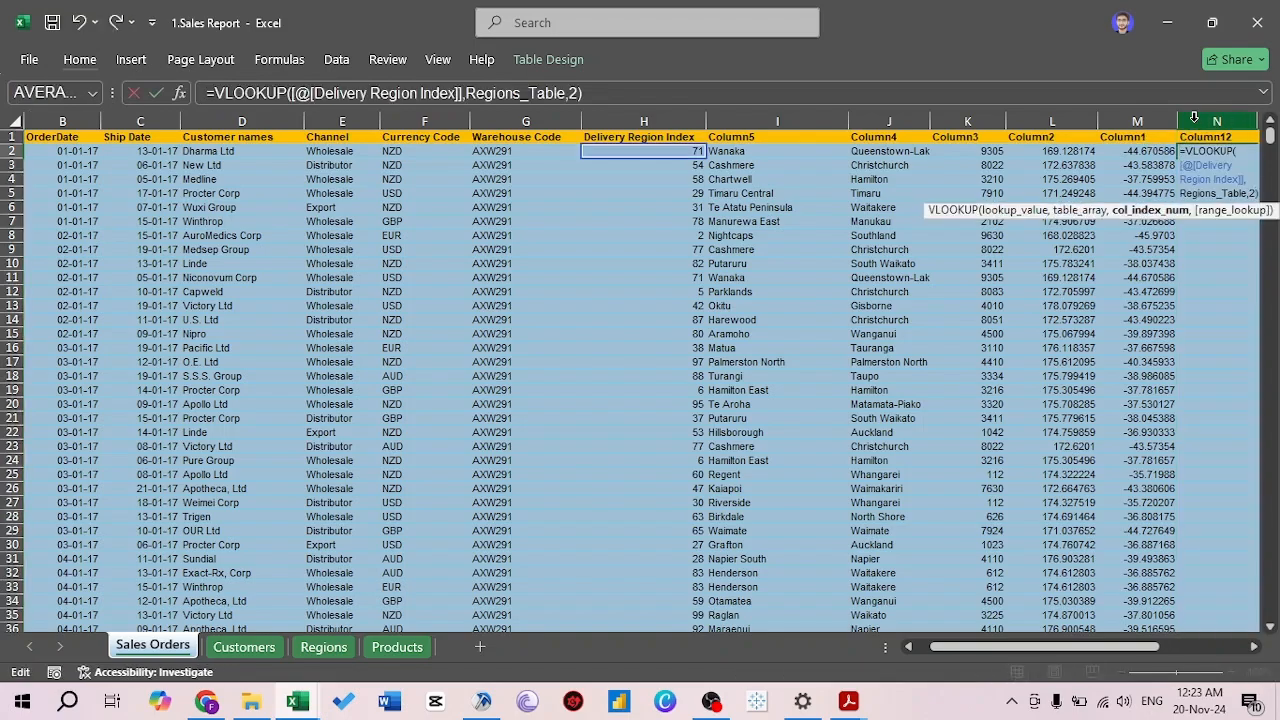
key(Left)
key(BackSpace)
text(7)
key(Return)
Copy the Suburb to Full Address headers from the Regions sheet and paste them as values over the new columns' headers
key(ctrl+Page_Down)
key(ctrl+Page_Down)
key(ctrl+shift+Right)
key(ctrl+c)
key(ctrl+Page_Up)
key(ctrl+Page_Up)
key(alt+e)
key(s)
key(v)
key(Return)
key(Right)
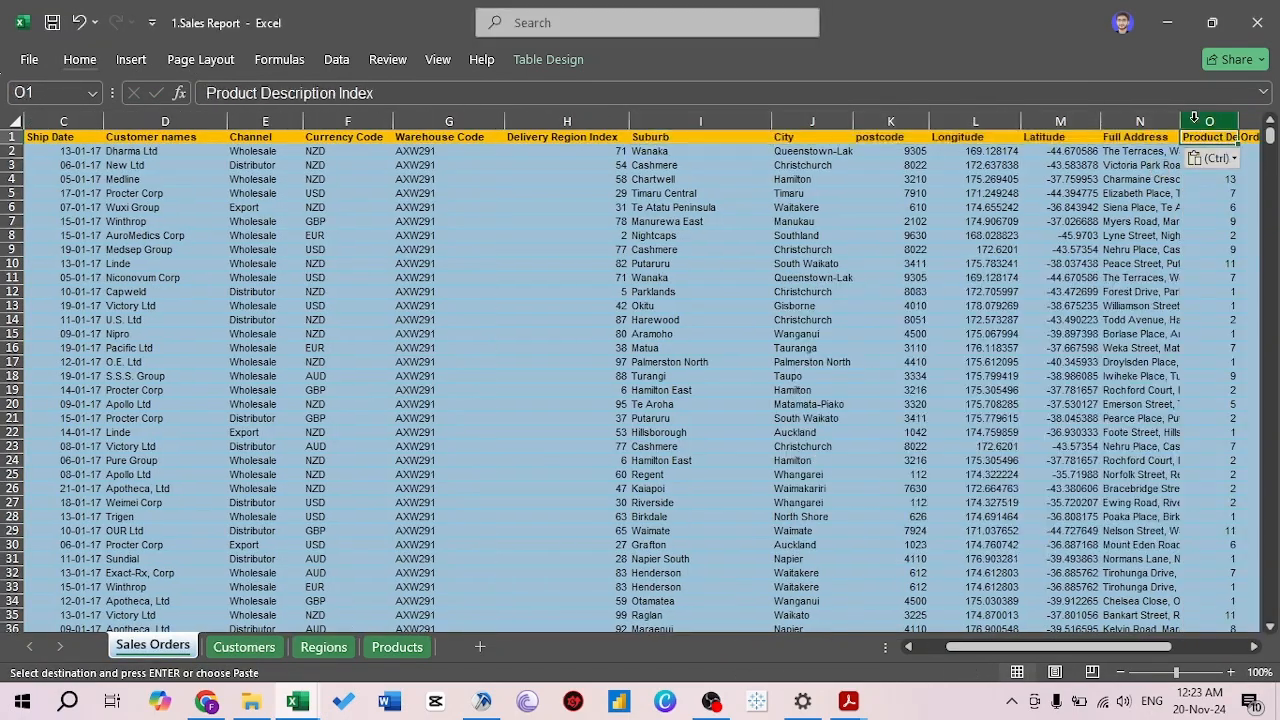
Replace the region lookup formulas in the Suburb to Full Address columns with their values
key(Down)
key(Left)
key(Left)
key(Left)
key(Left)
key(Left)
key(Left)
key(ctrl+shift+Right)
key(ctrl)
key(ctrl+shift+Down)
key(ctrl+c)
key(ctrl+Up)
Delete the Delivery Region Index column from the Sales Orders table
key(Left)
key(ctrl+space)
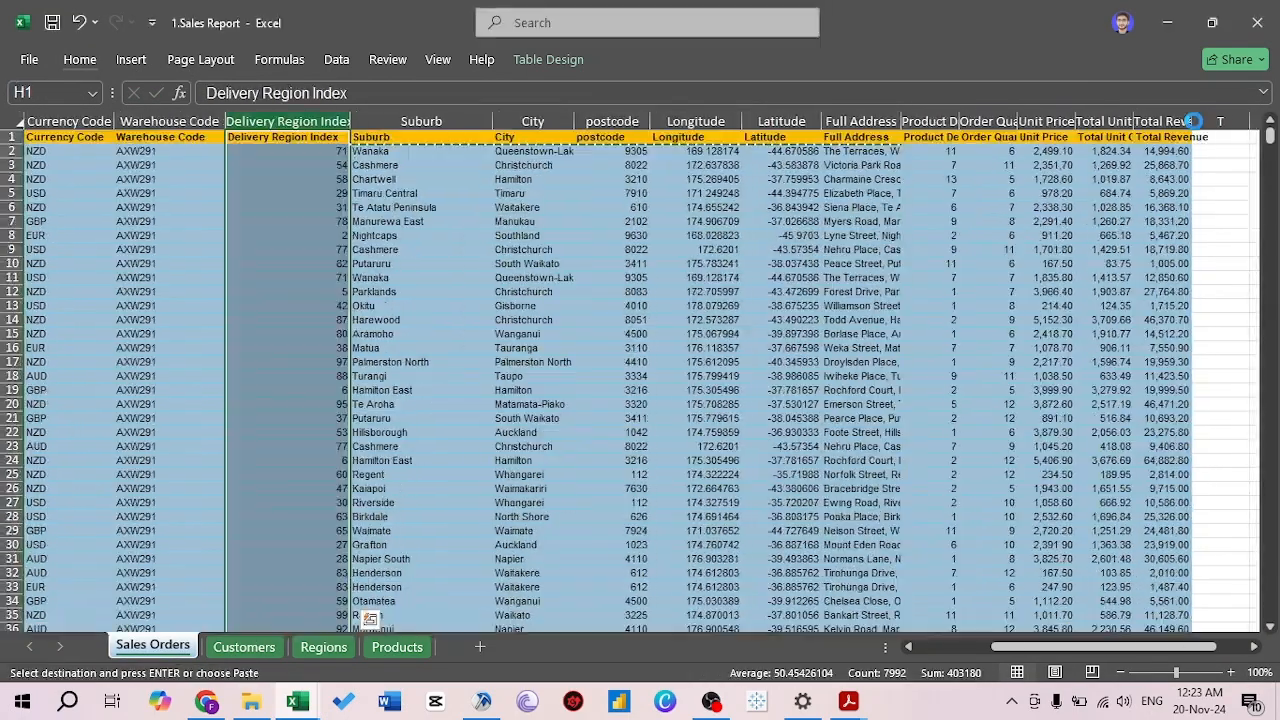
key(ctrl+minus)
Insert an empty column between Product Description Index and Order Quantity
key(Right)
key(Right)
key(Right)
key(Right)
key(Right)
key(Right)
key(Right)
key(ctrl+space)
key(ctrl+shift+plus)
key(Down)
Fill the new column beside Product Description Index with =VLOOKUP([@[Product Description Index]],Products_Data,2)
key(ctrl+Page_Down)
key(ctrl+Page_Down)
key(ctrl+Page_Down)
key(ctrl+Page_Up)
key(ctrl+Page_Up)
key(ctrl+Page_Up)
text(=)
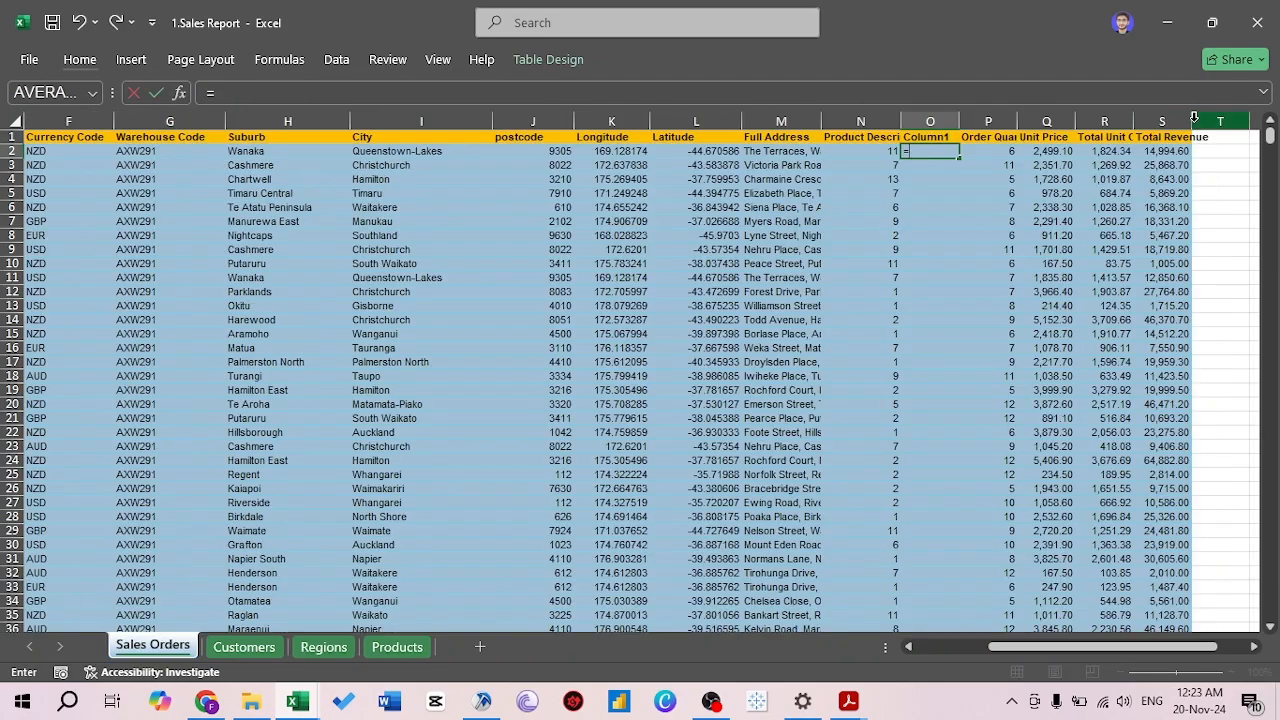
text(VLOOKUP([@[Product Description Index]],)
key(ctrl+Page_Down)
key(ctrl+Page_Down)
key(ctrl+Page_Down)
text(Products_Data,2))
key(ctrl+Return)
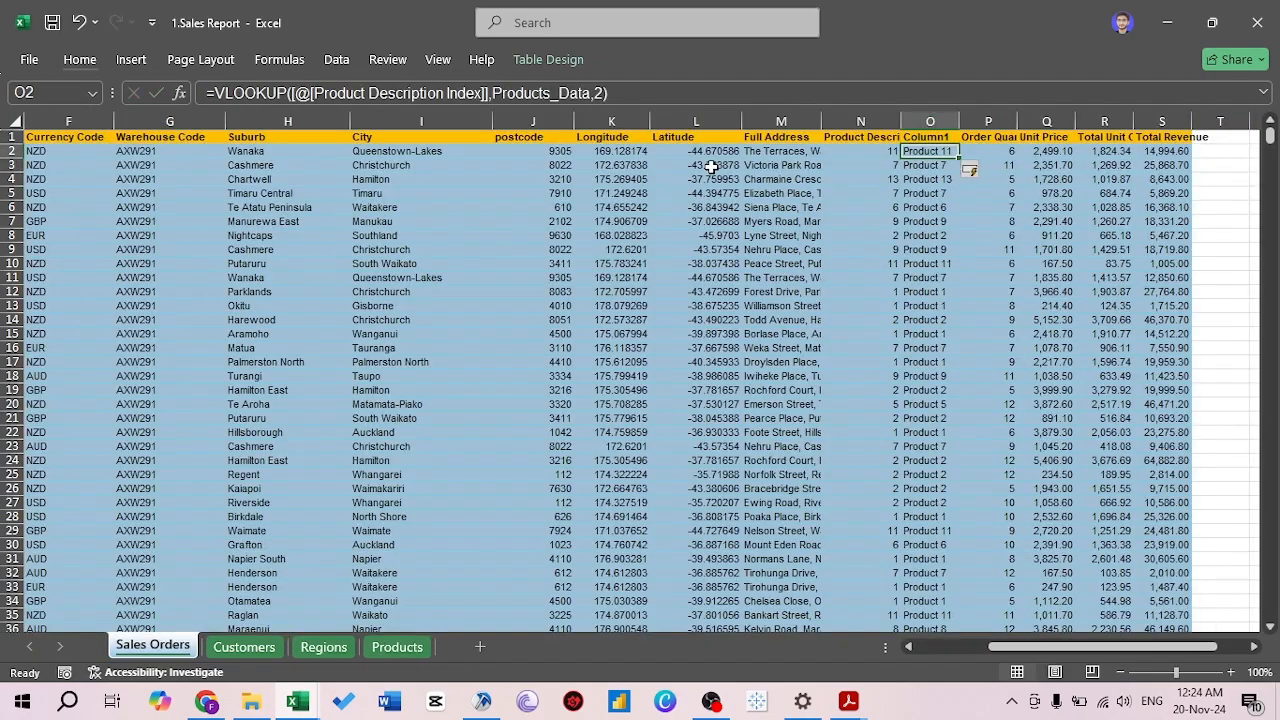
Copy the looked-up product names and paste them as values over the Product Description Index data
key(ctrl+space)
key(ctrl+c)
key(Left)
key(ctrl+space)
key(ctrl+shift+v)
Delete the helper column holding the product lookup formulas
key(Right)
key(ctrl+space)
key(ctrl+minus)
Rename the Product Description Index header to "Product name" and return to the start of the table
key(Left)
key(ctrl+Up)
key(BackSpace)
text(Product name)
key(Return)
key(ctrl+Home)
key(ctrl+shift+End)
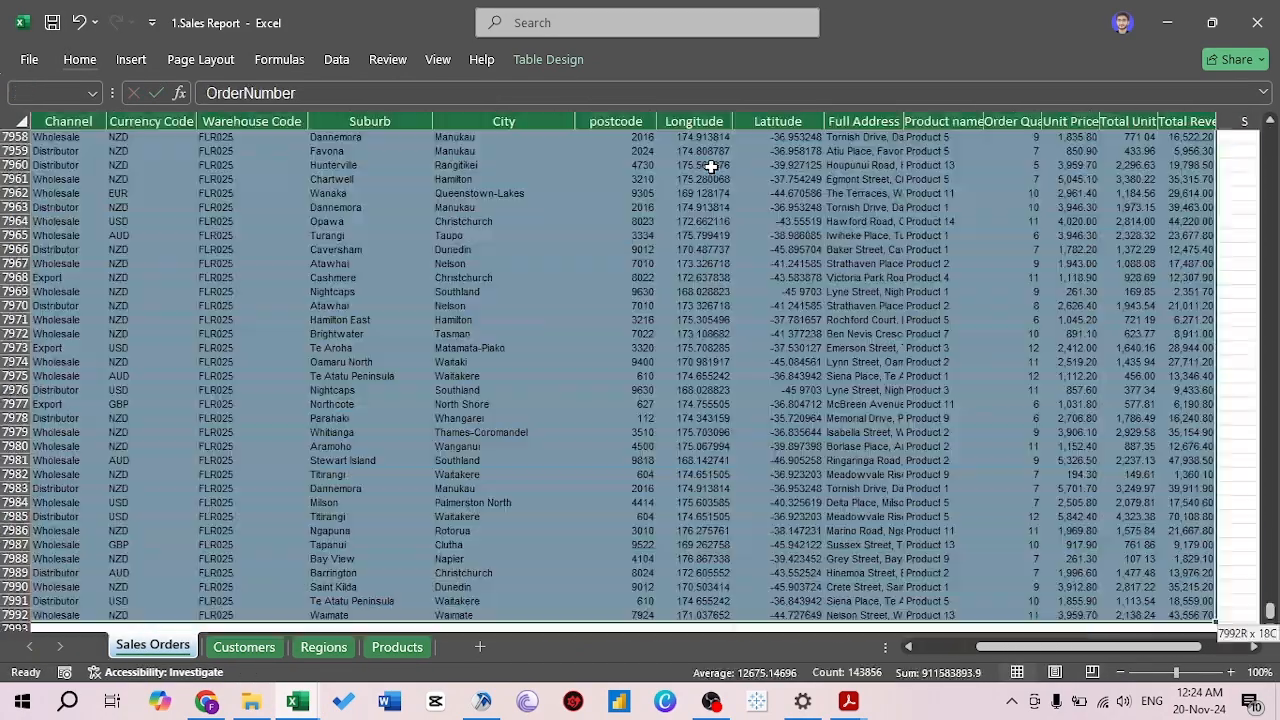
key(ctrl+BackSpace)
key(Tab)
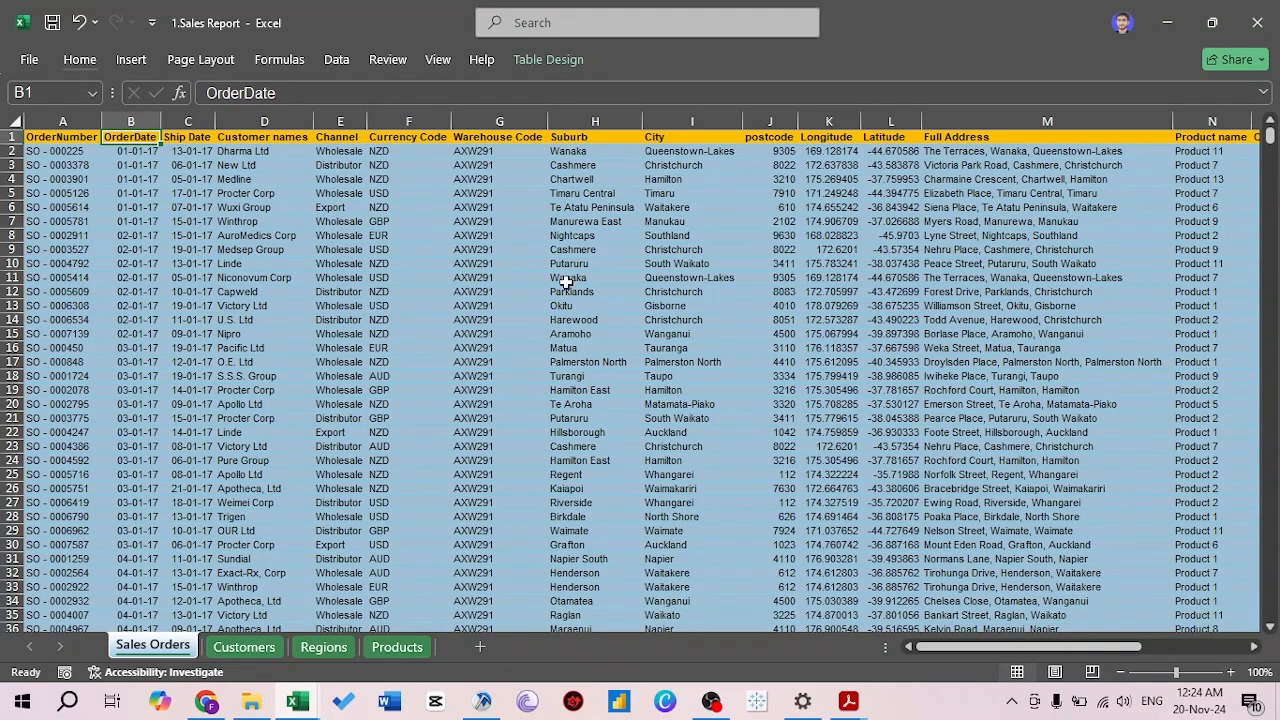
Delete the Customers, Regions and Products sheets together, keeping only Sales Orders
click(254, 652)
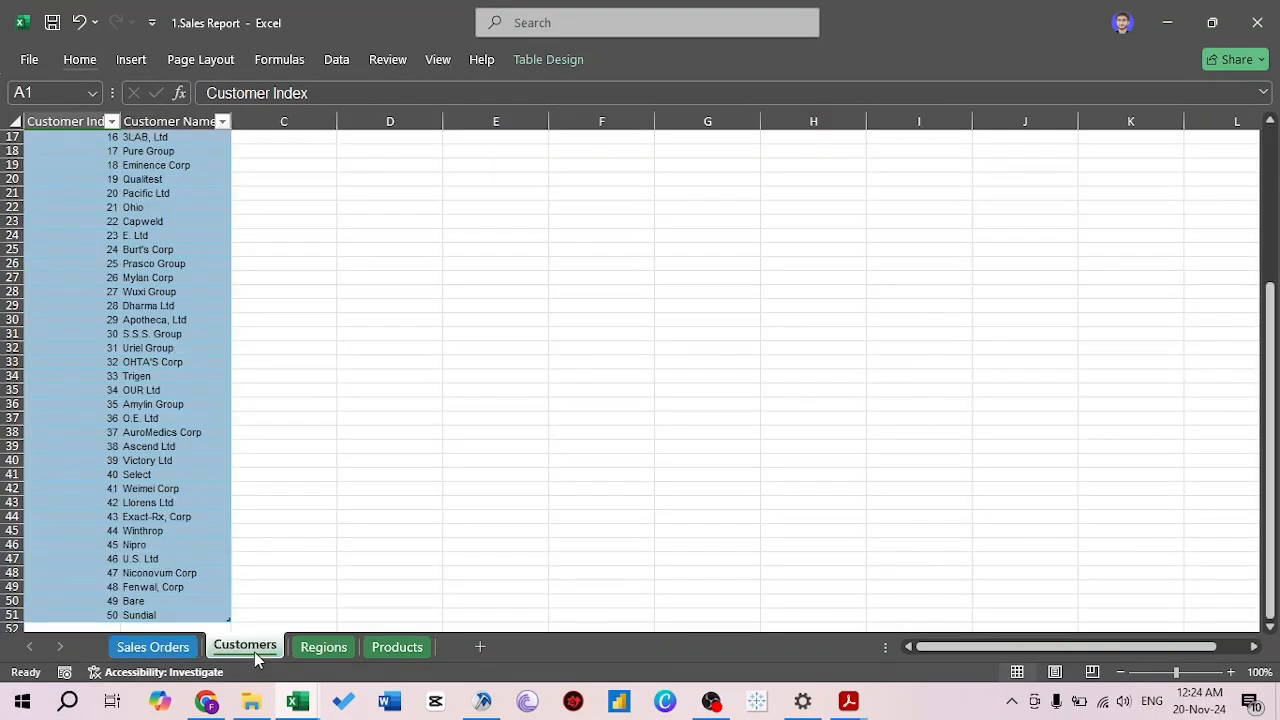
ctrl+click(308, 650)
ctrl+click(412, 650)
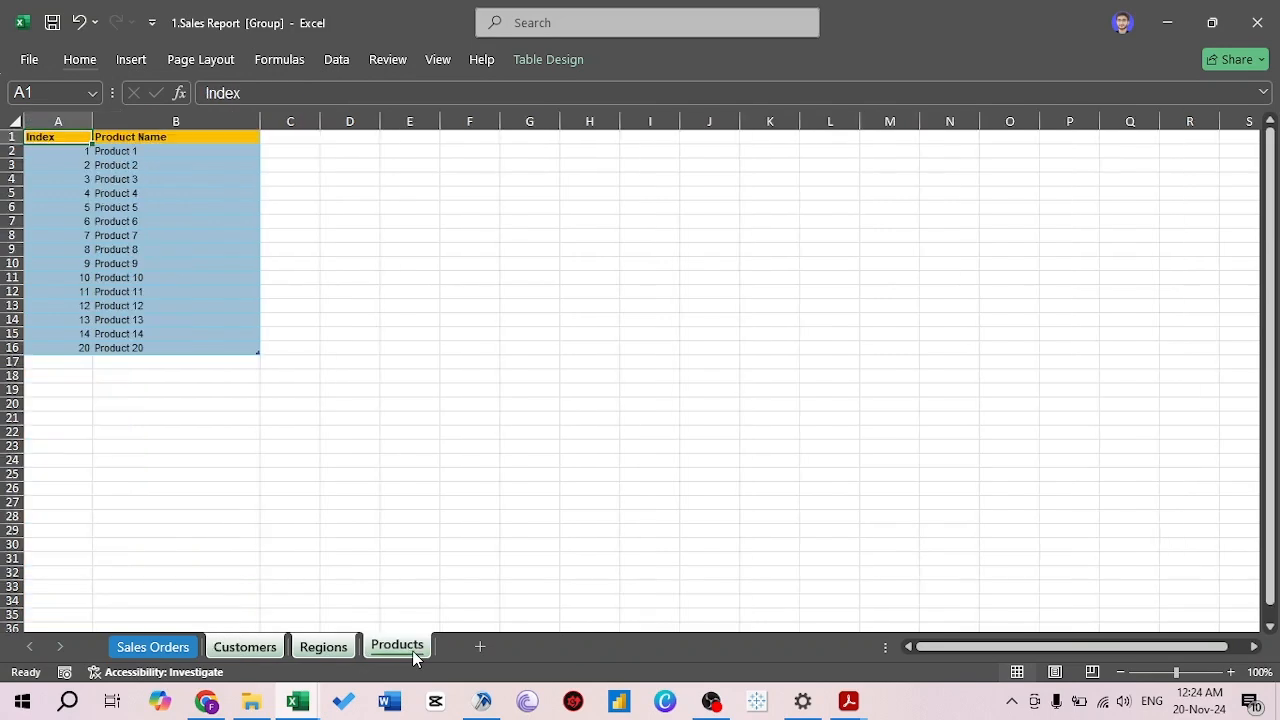
right_click(412, 650)
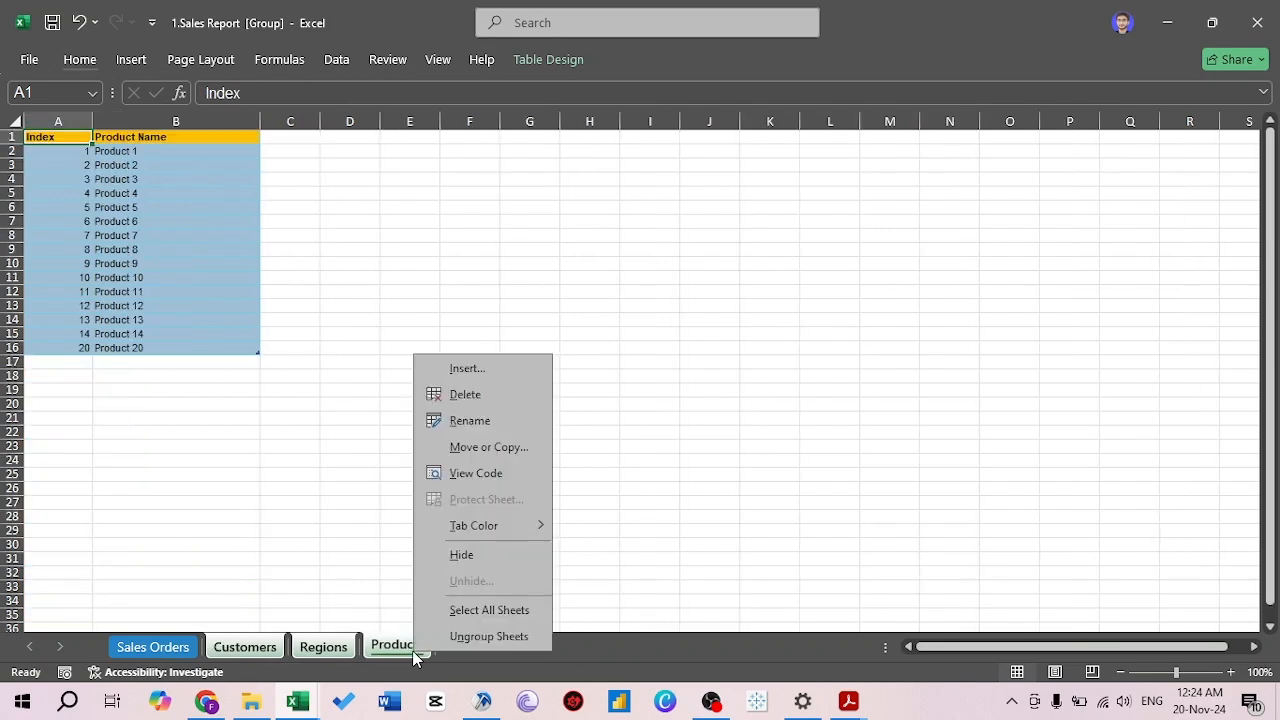
click(489, 388)
click(610, 404)
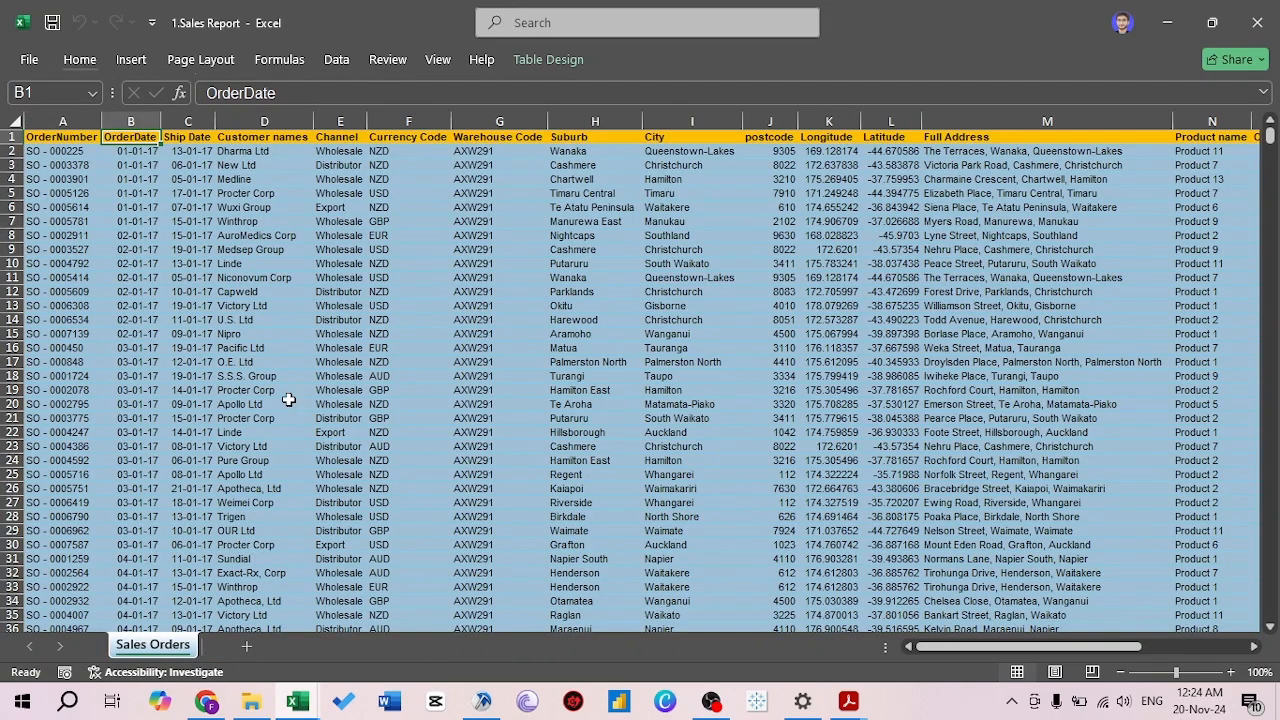
Close the 1.Sales Report workbook and switch to the Sales report folder in File Explorer
click(199, 390)
key(ctrl+Up)
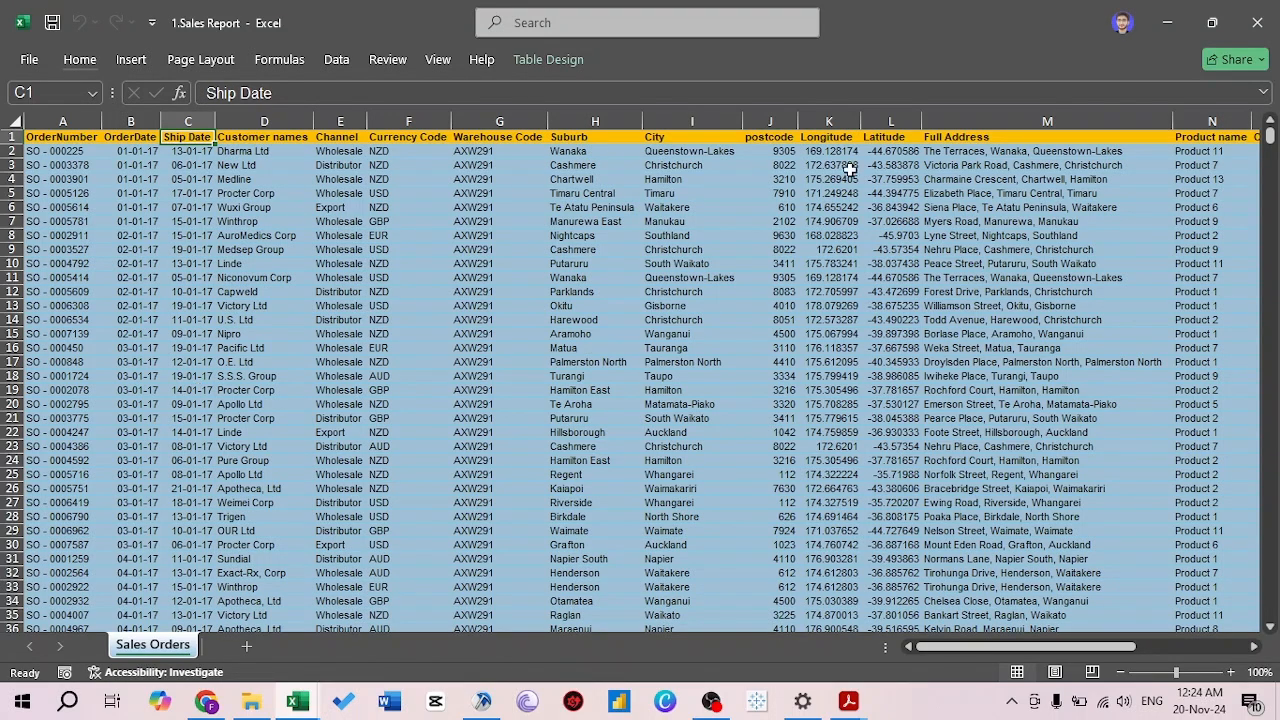
click(1257, 22)
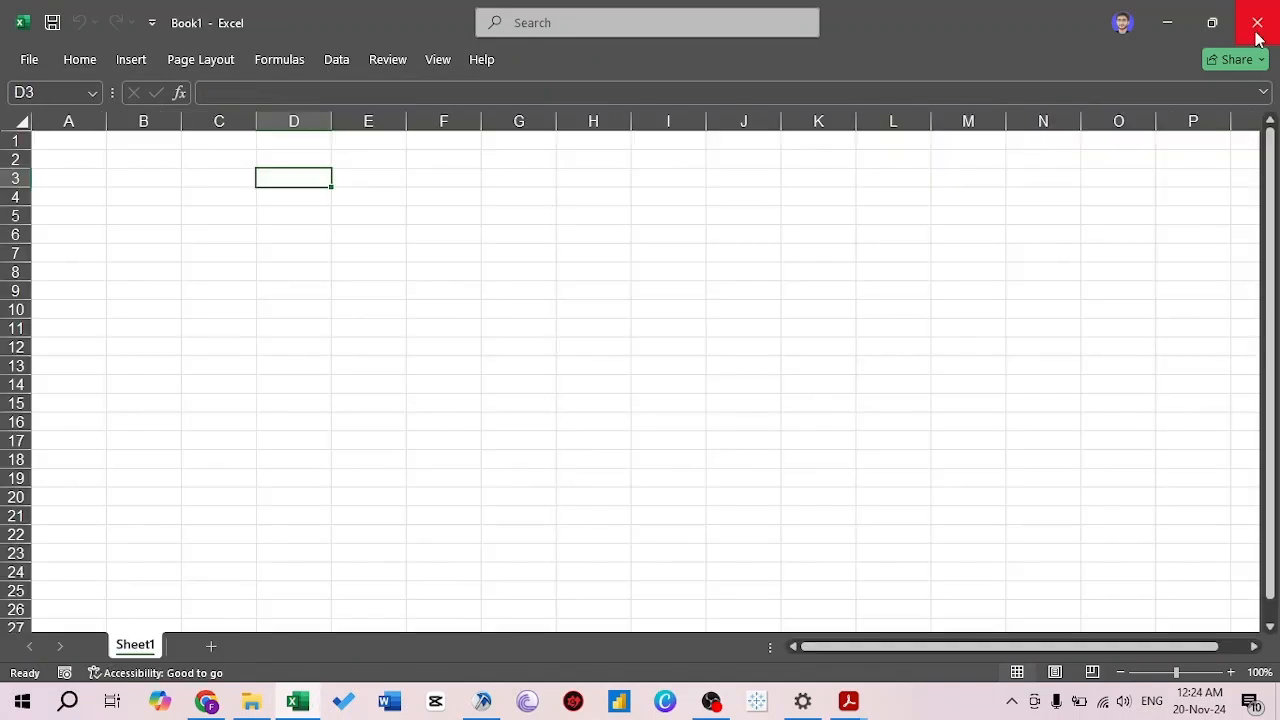
key(alt+Tab)
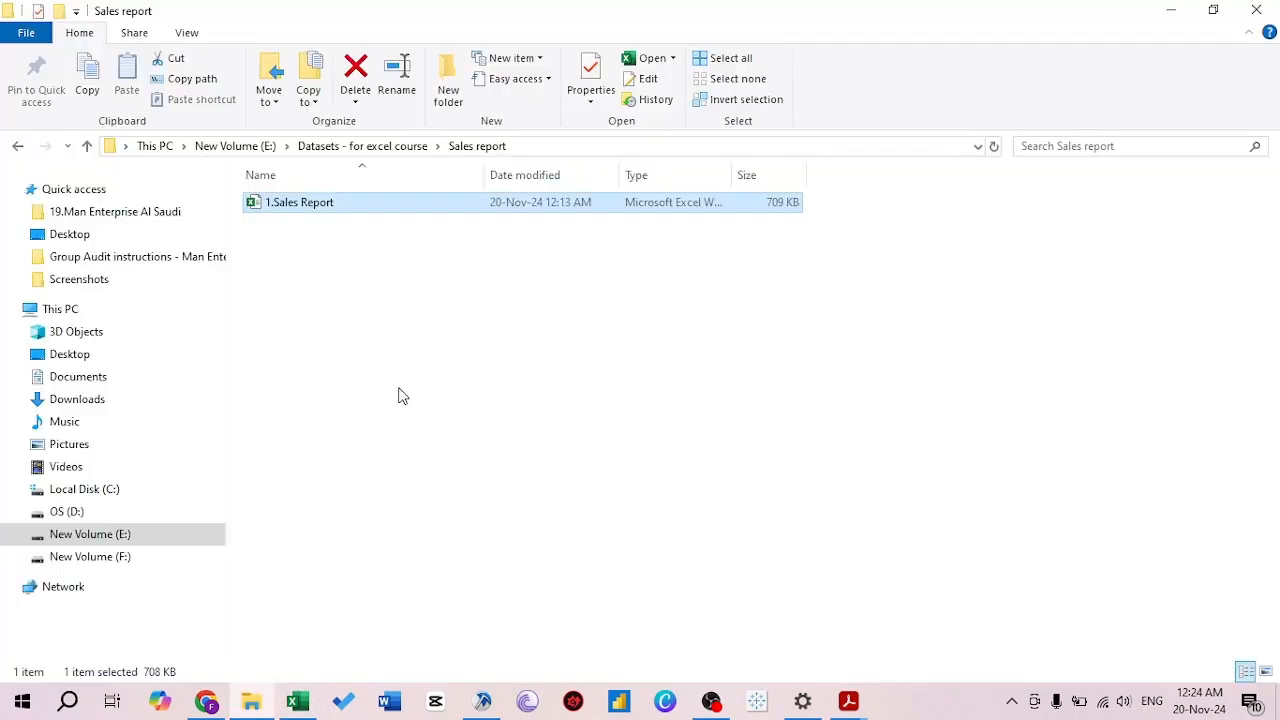
Rename the 1.Sales Report workbook in the "Datasets - for excel course" folder to 2.Sales Report
key(alt+Up)
key(Down)
key(alt+Right)
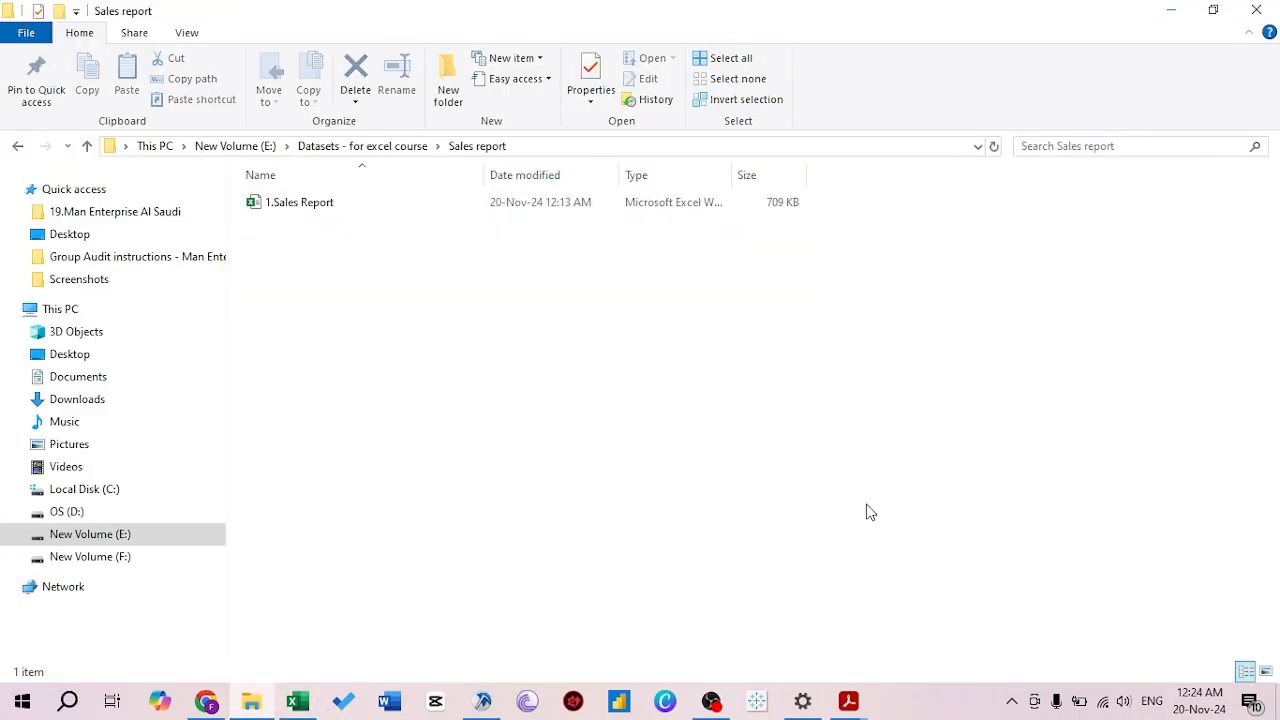
key(alt+Up)
key(Down)
key(F2)
key(Home)
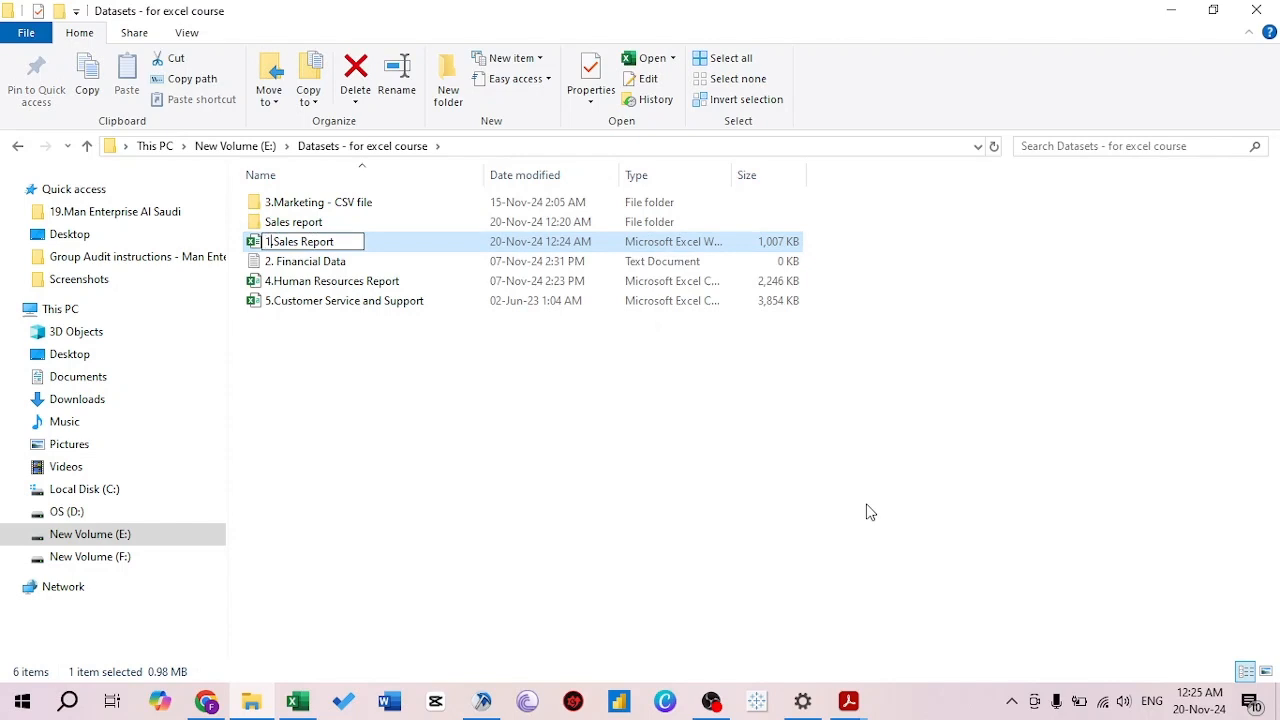
key(BackSpace)
text(2)
key(Return)
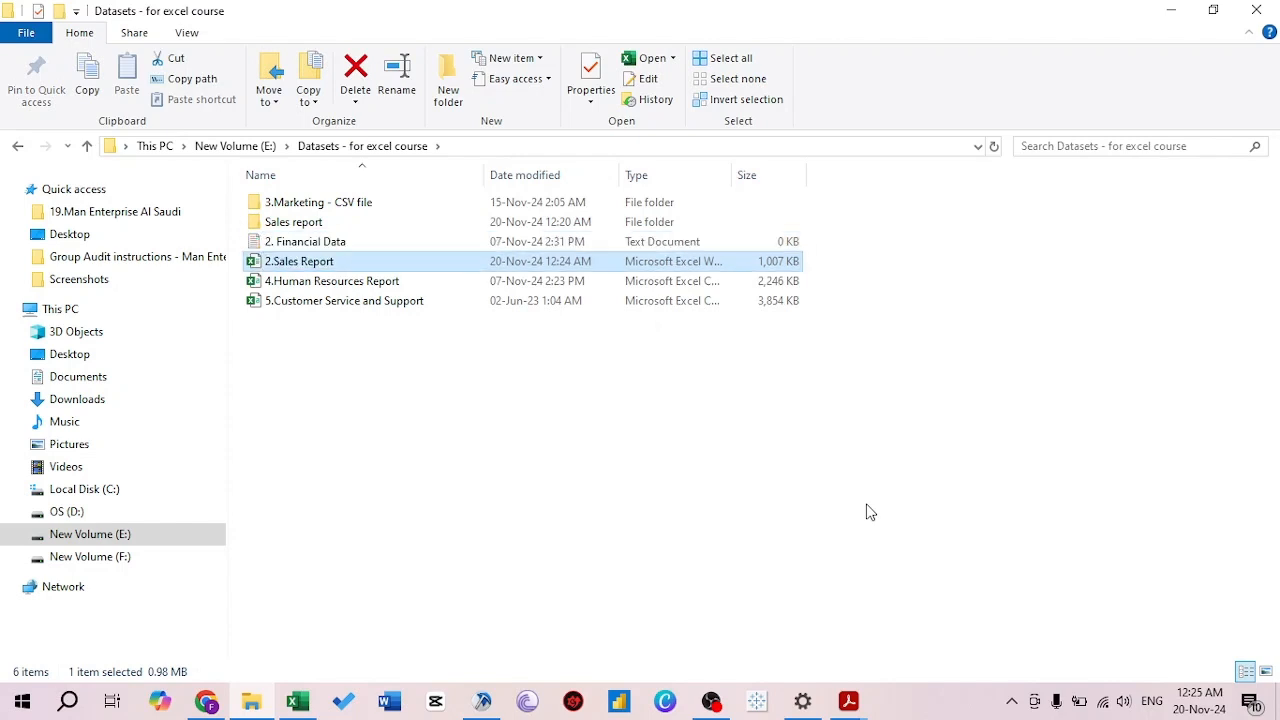
Move the 2.Sales Report workbook into the Sales report folder
key(ctrl+x)
key(Up)
key(Up)
key(Return)
key(ctrl+v)
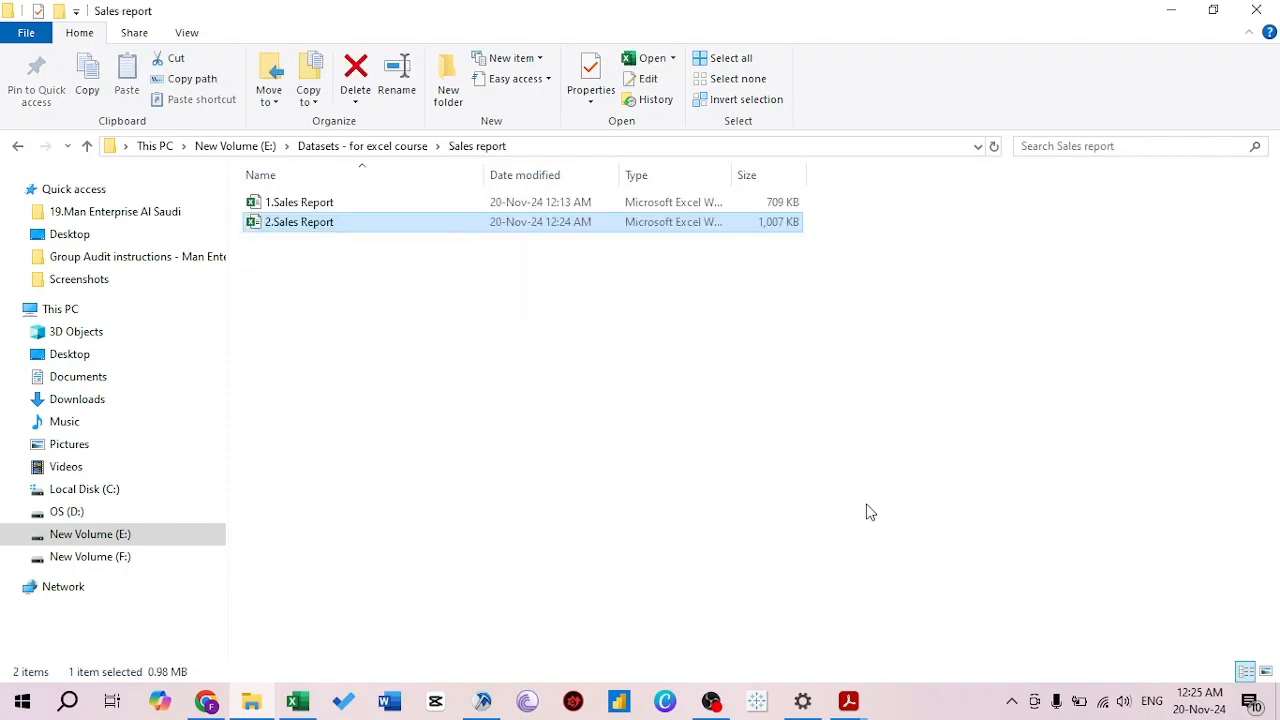
click(893, 300)
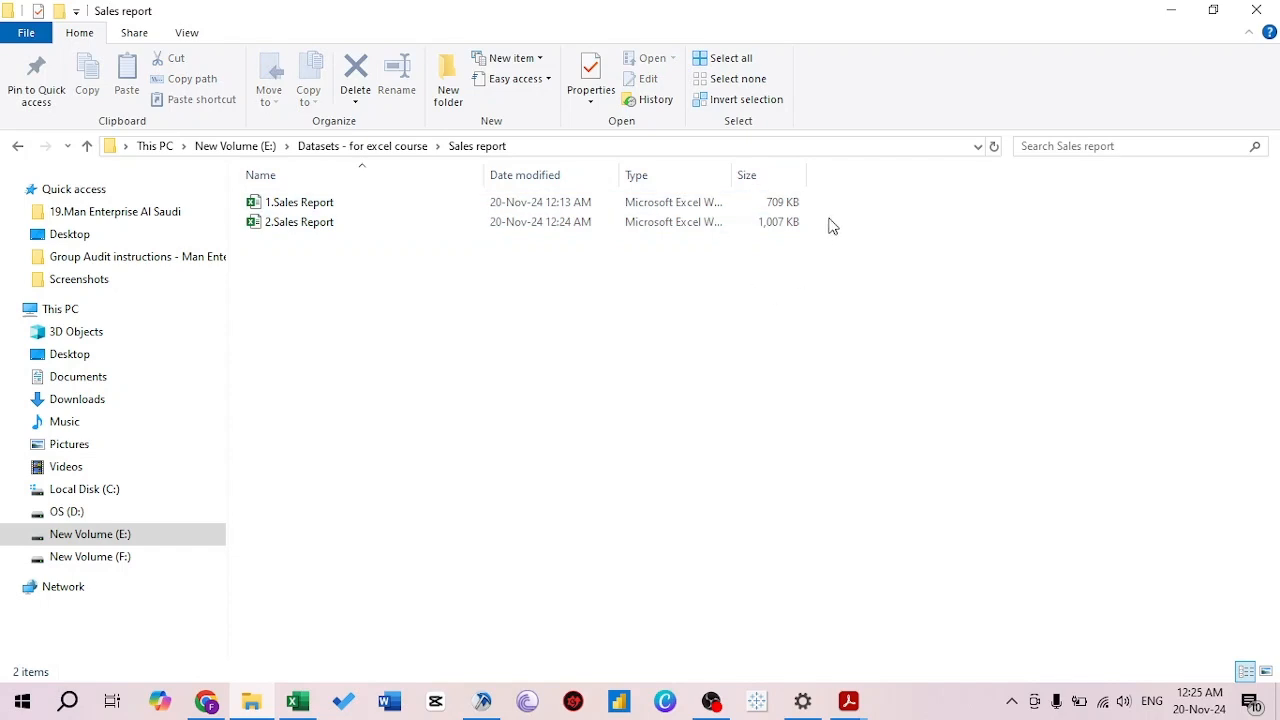
Open the 2.Sales Report workbook from the Sales report folder
click(755, 237)
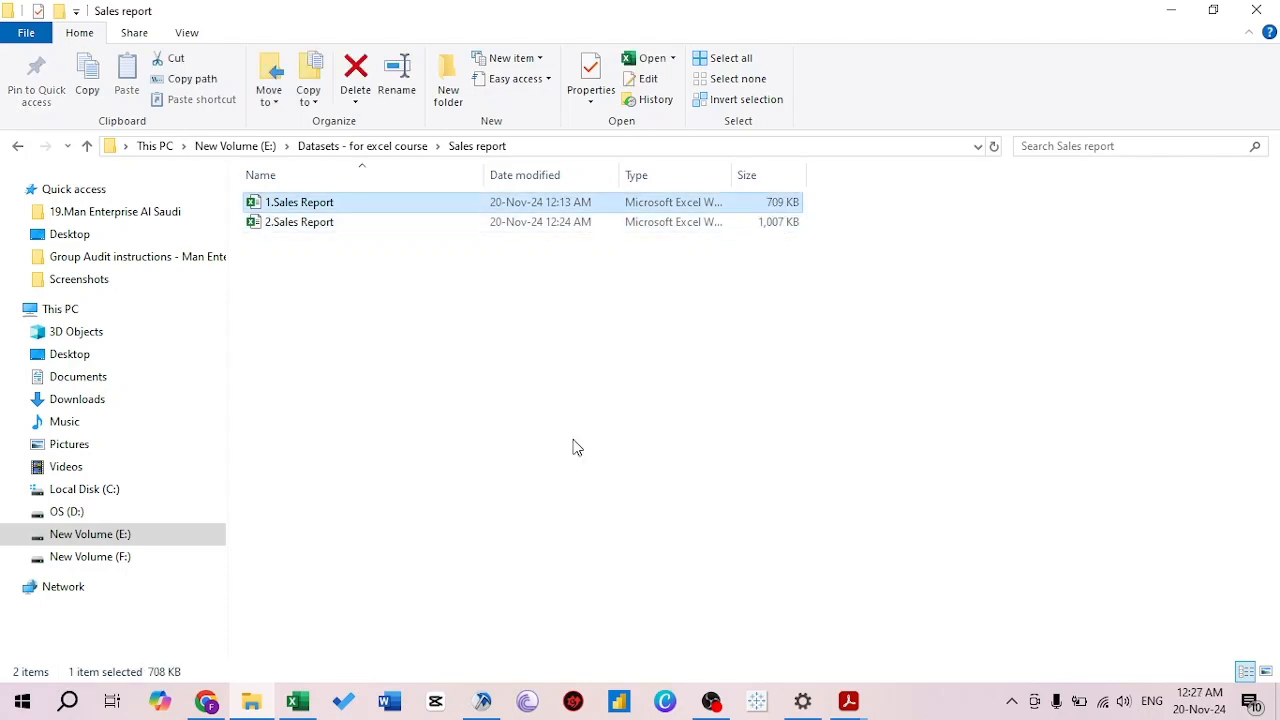
key(Down)
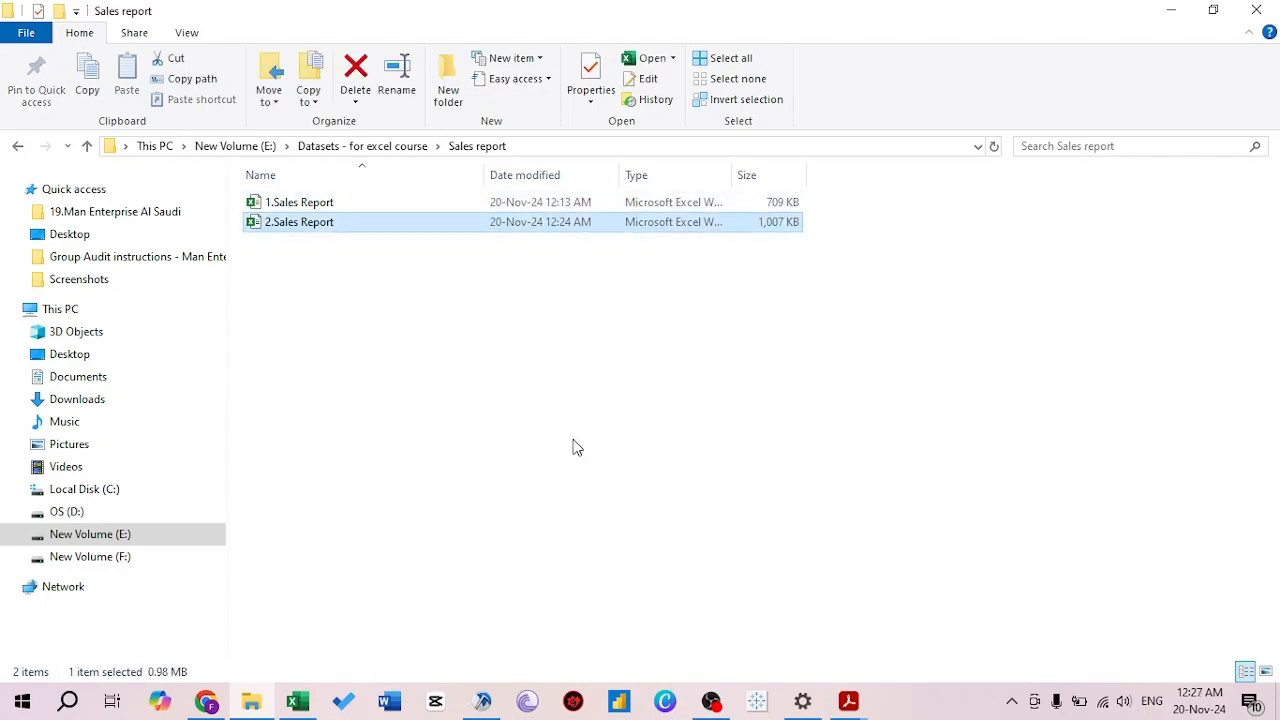
key(Return)
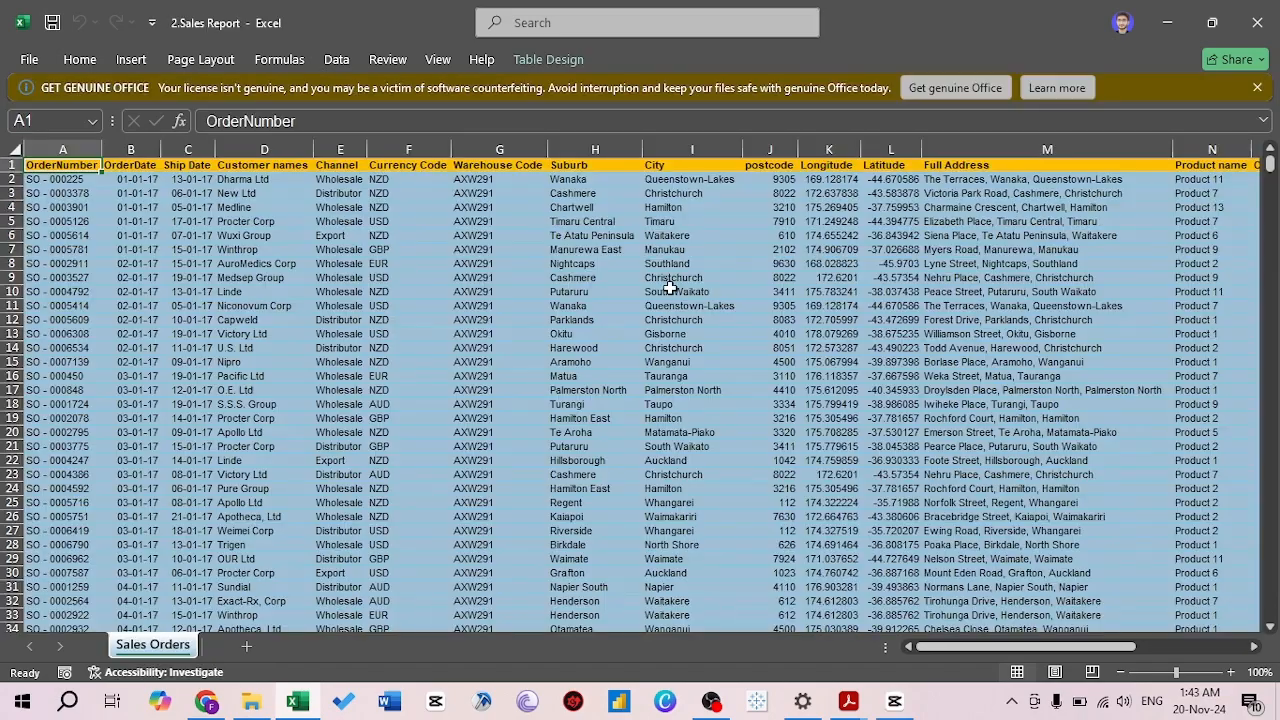
Start a numbered list in the empty area beside the table, entering 1 in U5 and "stat" in V5
click(670, 290)
key(Right)
key(Right)
key(Right)
key(Right)
key(Right)
key(Right)
key(Right)
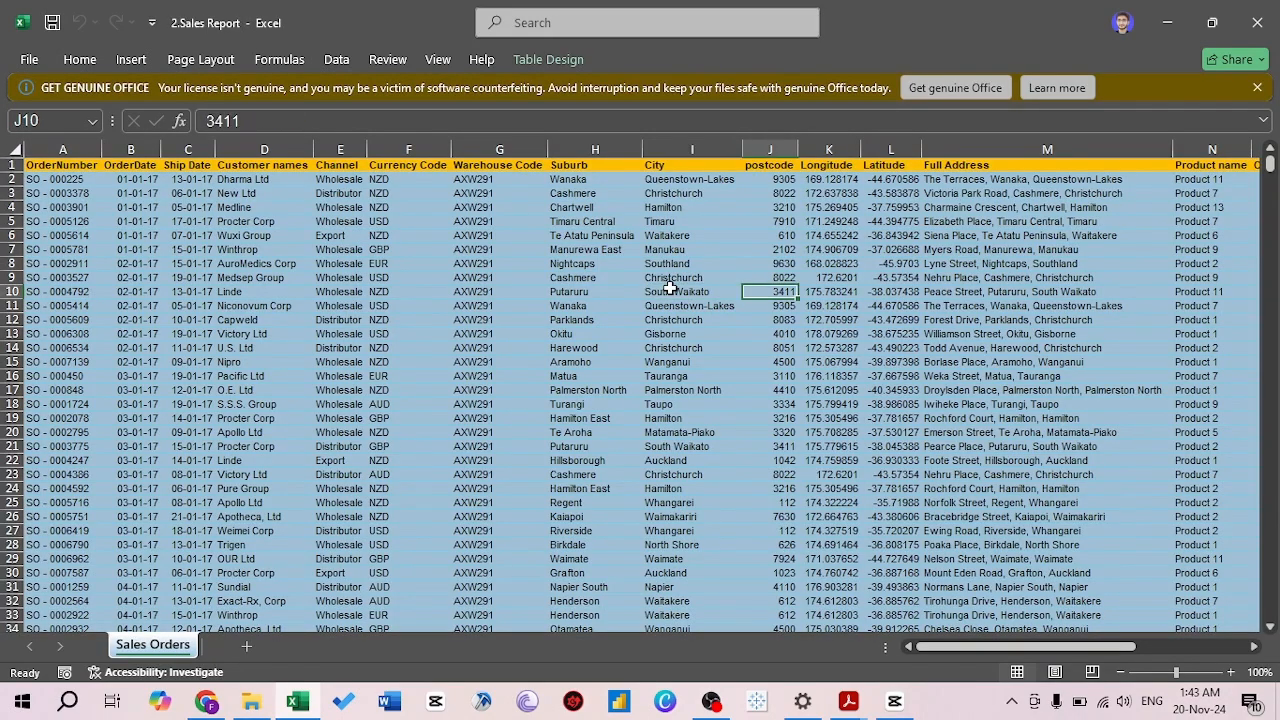
key(Right)
key(Right)
key(Right)
key(Right)
key(Right)
key(Right)
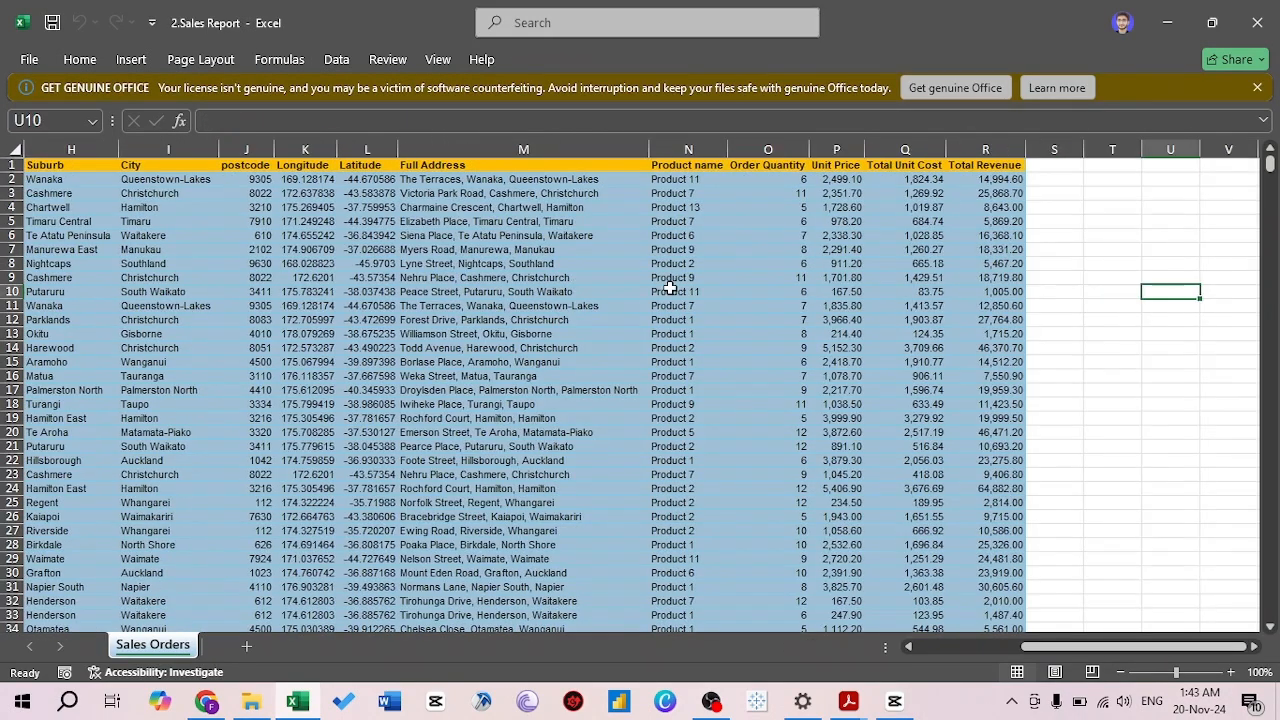
key(Up)
key(Up)
key(Up)
key(Up)
key(Left)
key(Up)
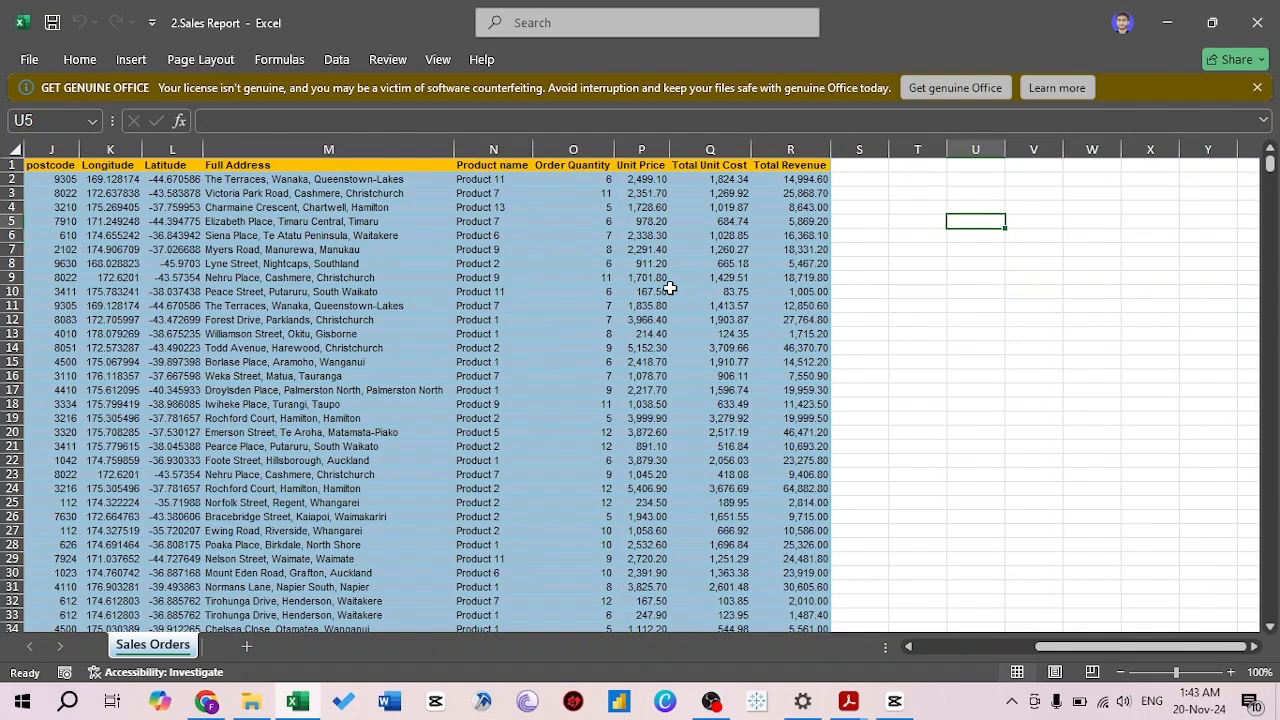
text(1)
key(Right)
text(stat)
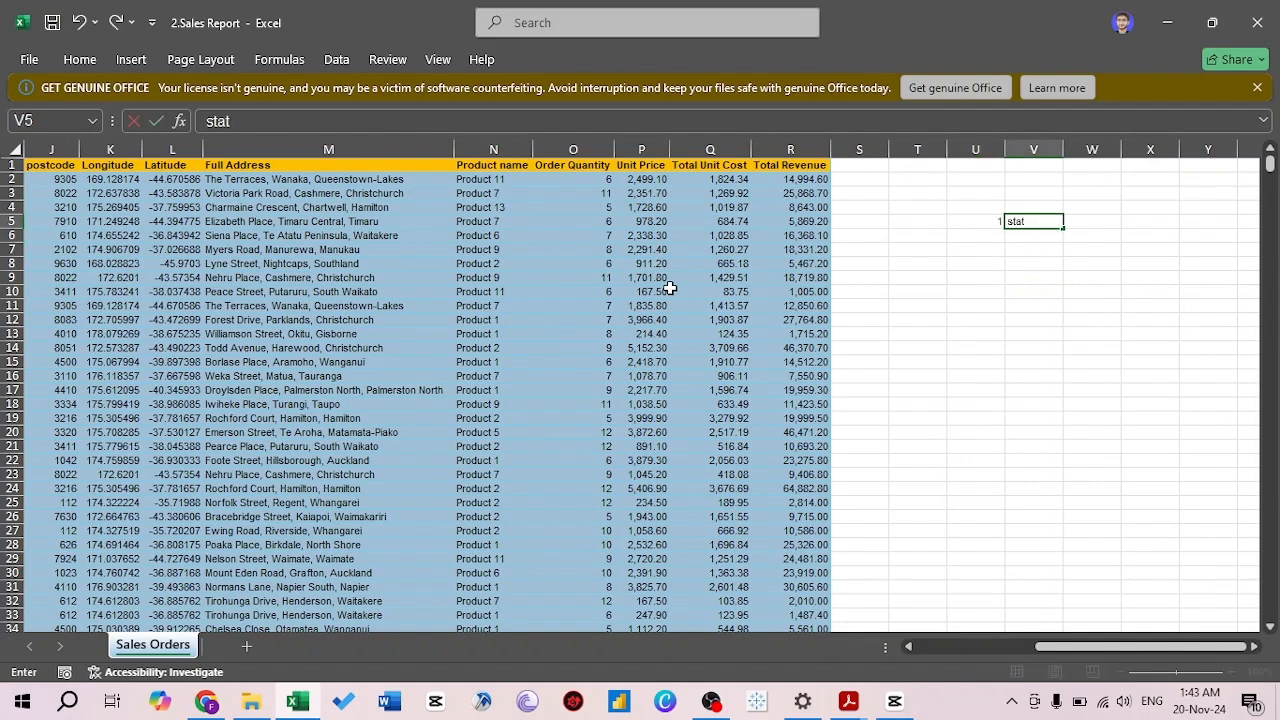
key(Return)
Add item 2 "EDA" in row 6 and item 3 "Charts" in row 7 of the numbered list
key(Left)
text(2)
key(Right)
text(EDA)
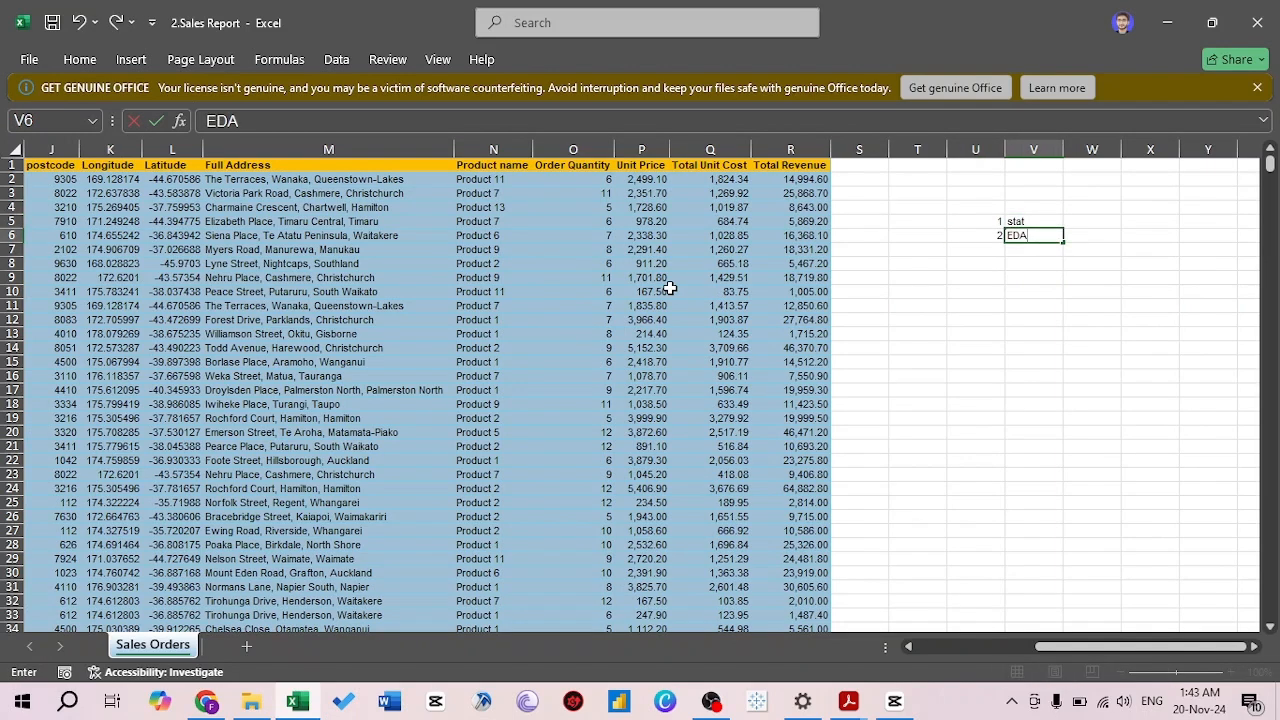
key(Return)
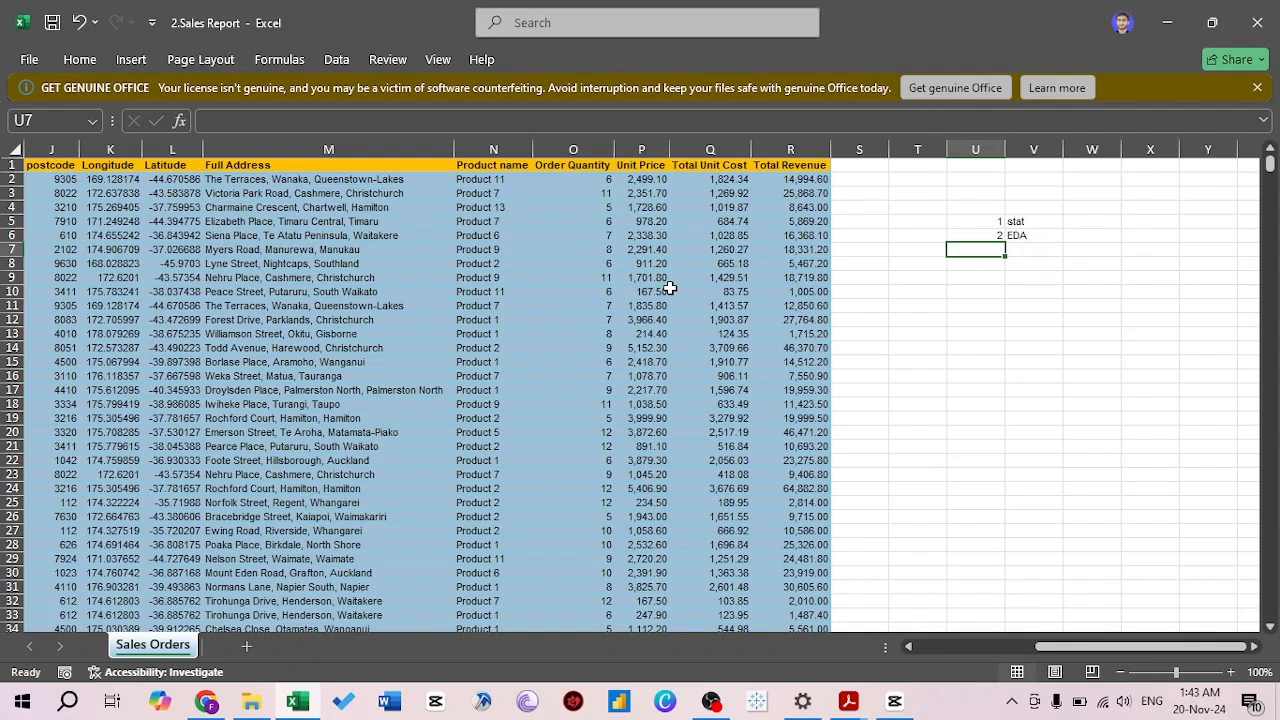
text(3)
key(Right)
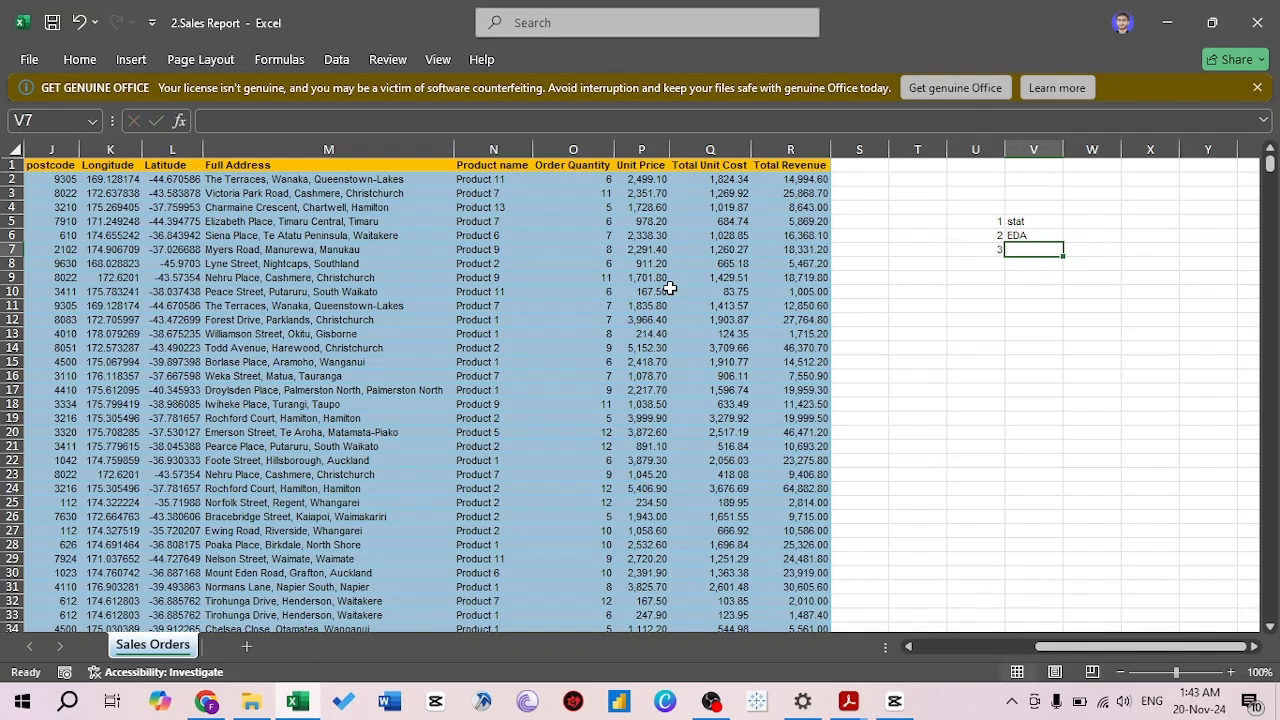
text(Charts)
key(Return)
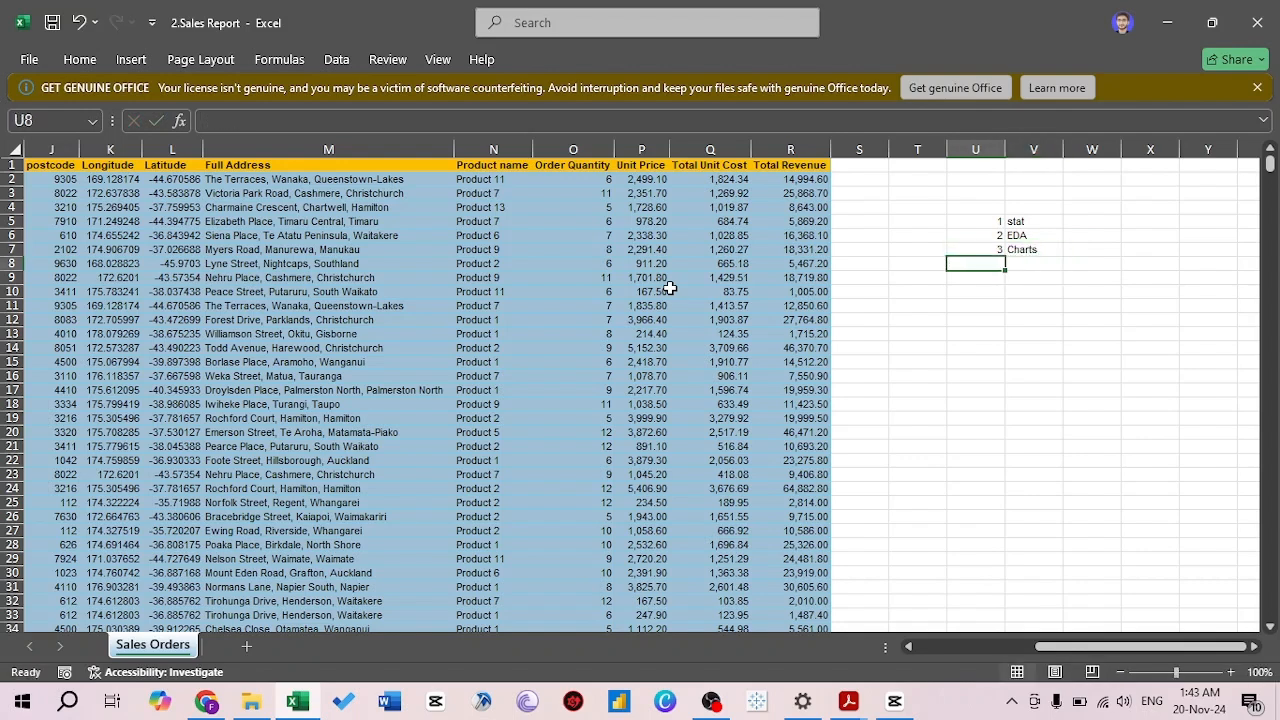
Add item 4 "Pivot tables" in row 8 of the numbered list
text(4)
key(Right)
text(Piv)
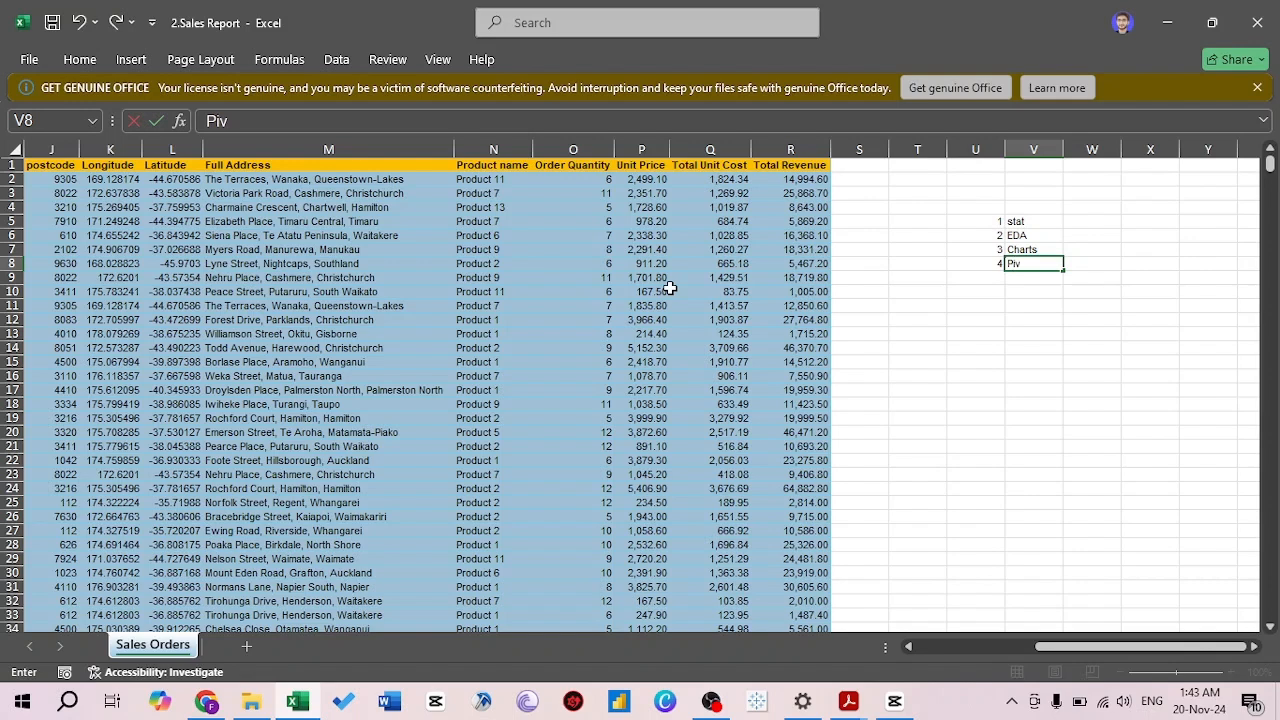
text(ot tables)
key(ctrl+Return)
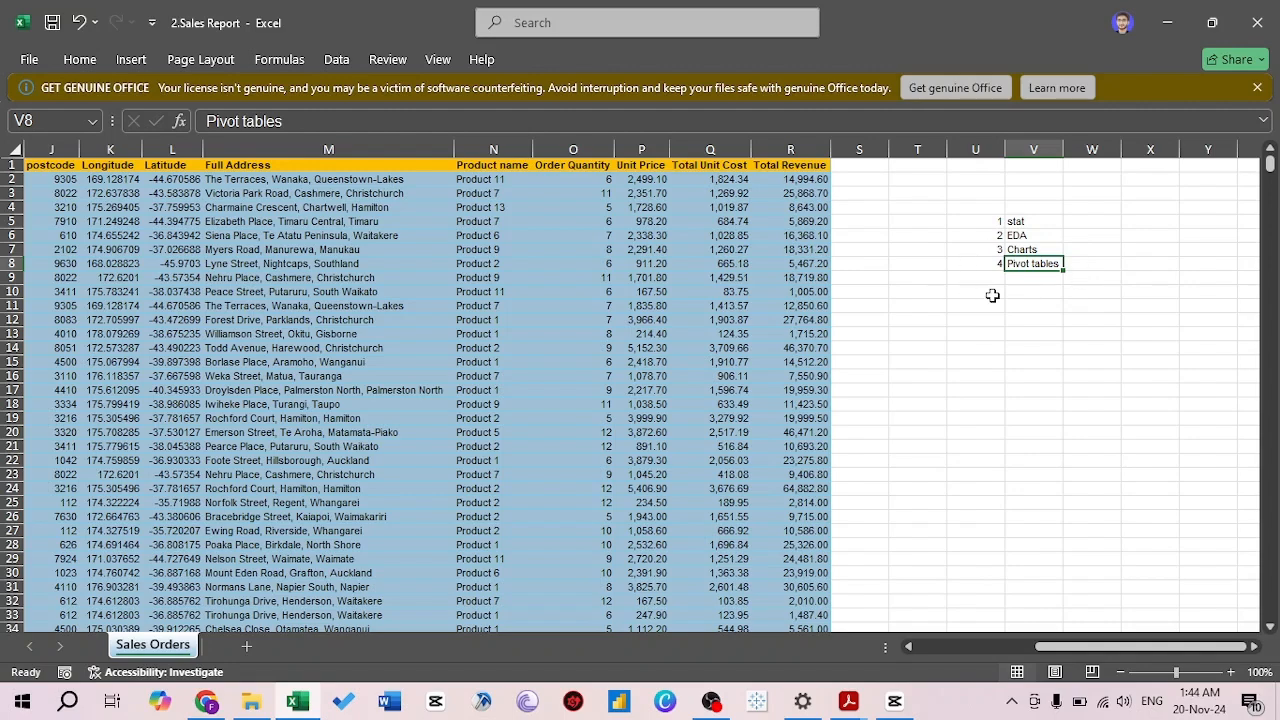
Create a PivotTable from the Sales_Data table on a new worksheet
key(Left)
key(ctrl+Left)
key(ctrl+Left)
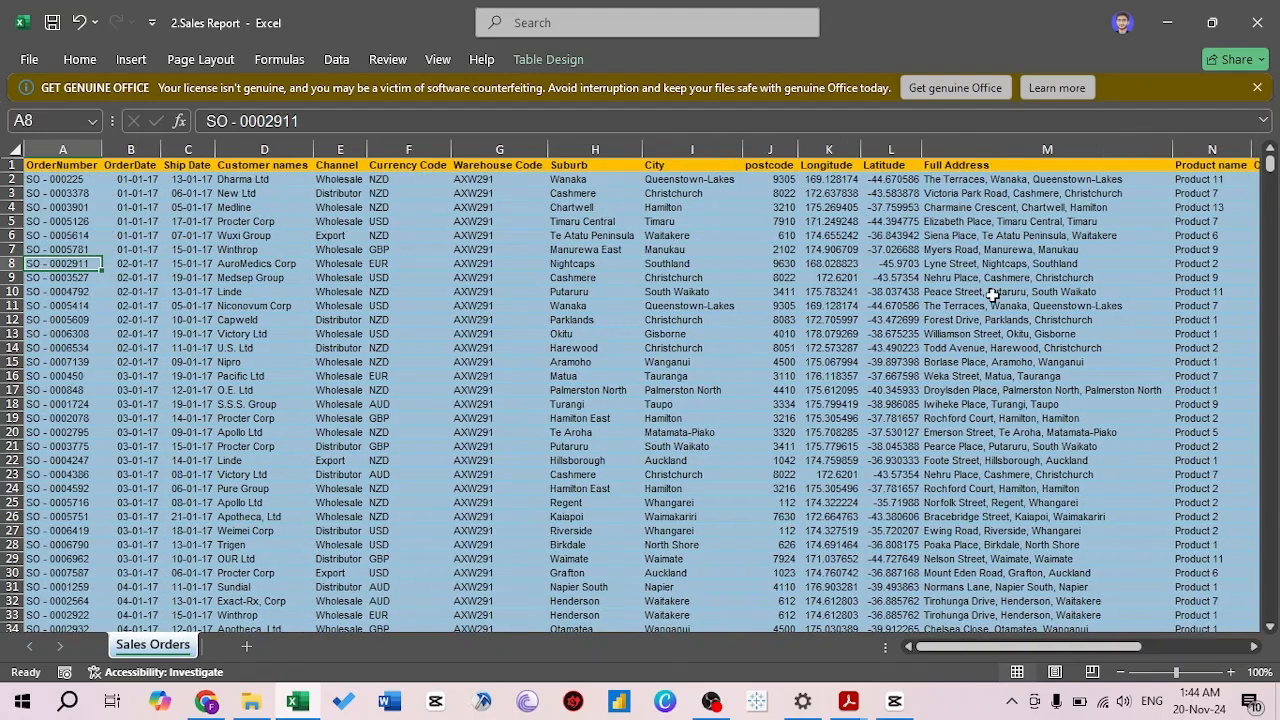
key(ctrl+Up)
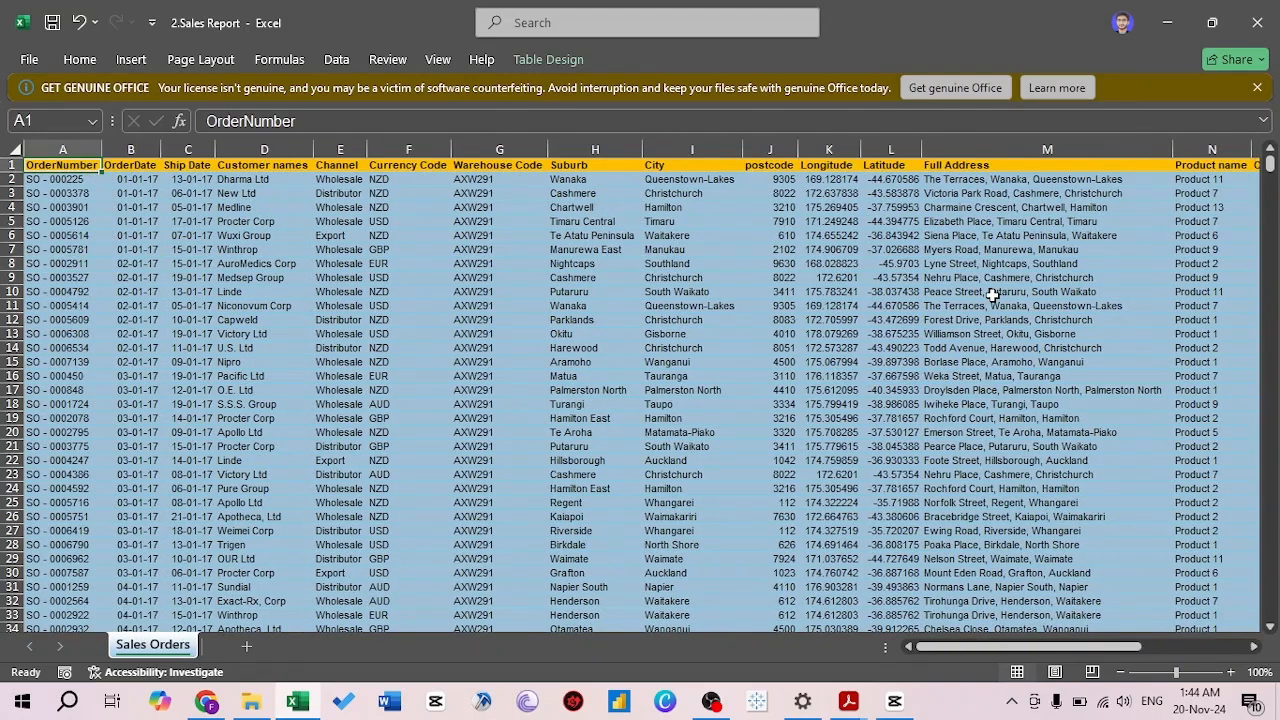
click(547, 55)
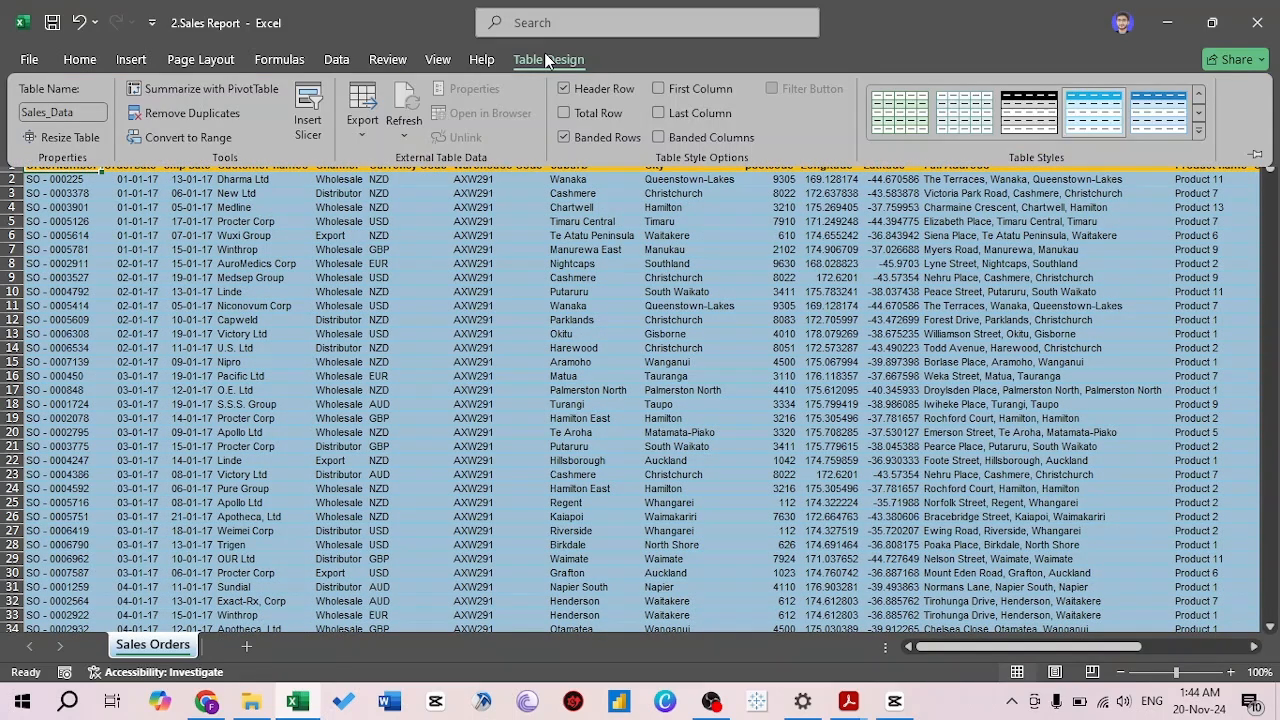
click(210, 88)
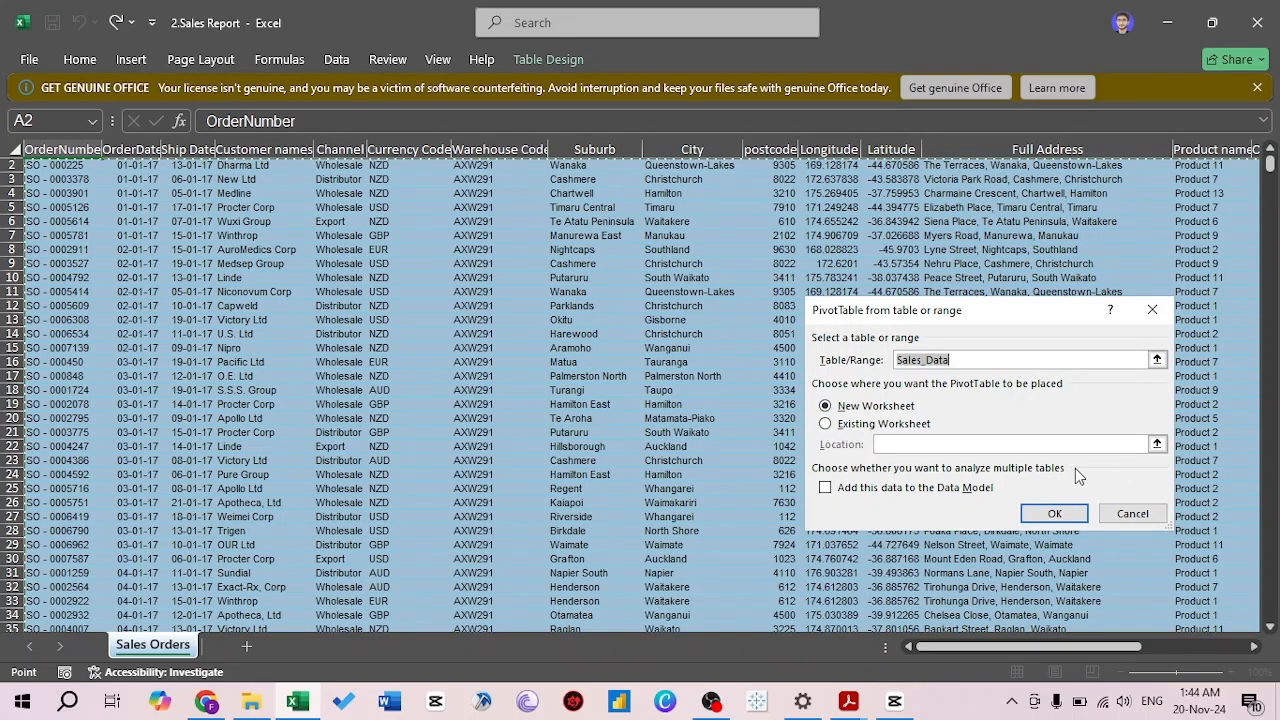
click(1055, 514)
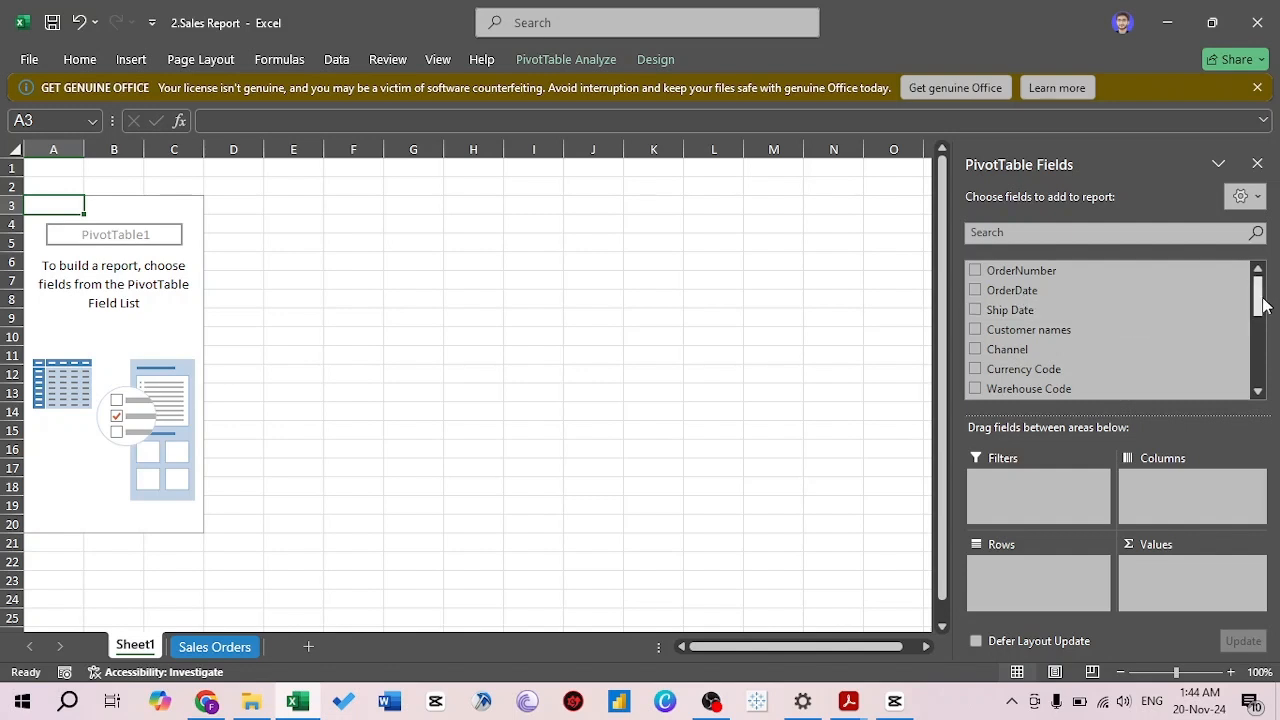
Add Product name as the PivotTable's row field and Total Revenue as its summed value field
drag(1260, 295, 1258, 377)
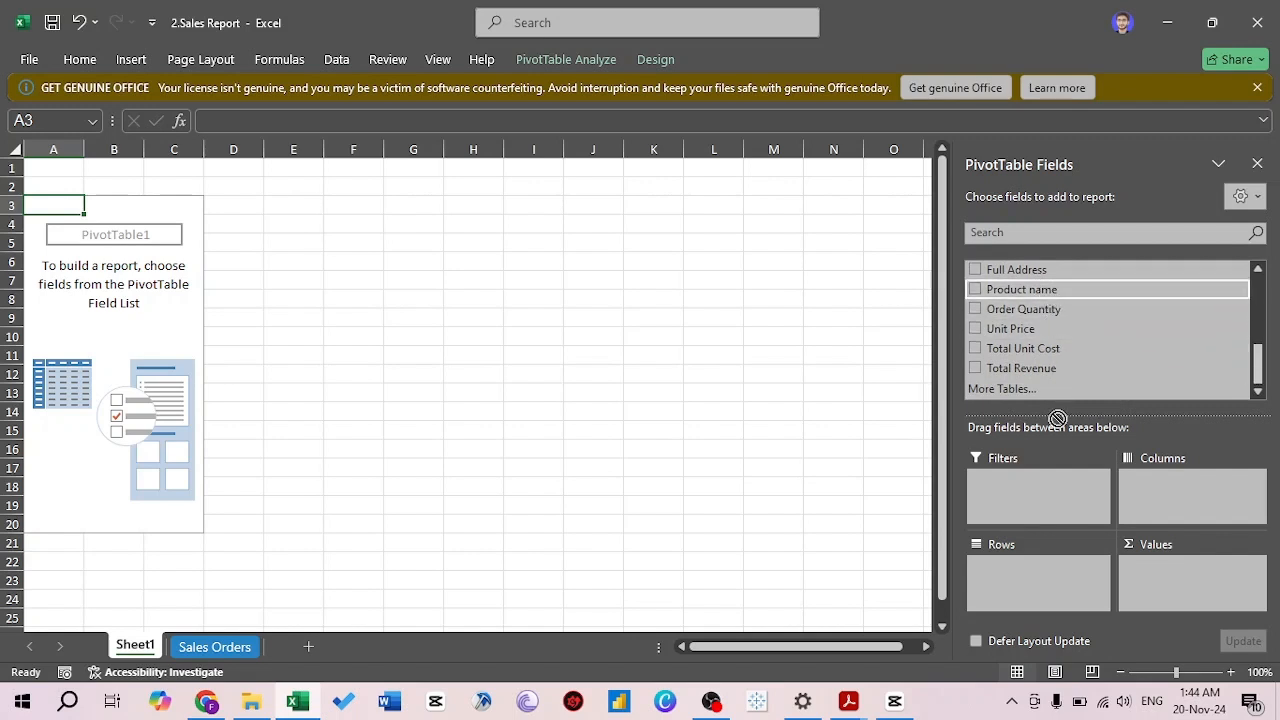
click(974, 289)
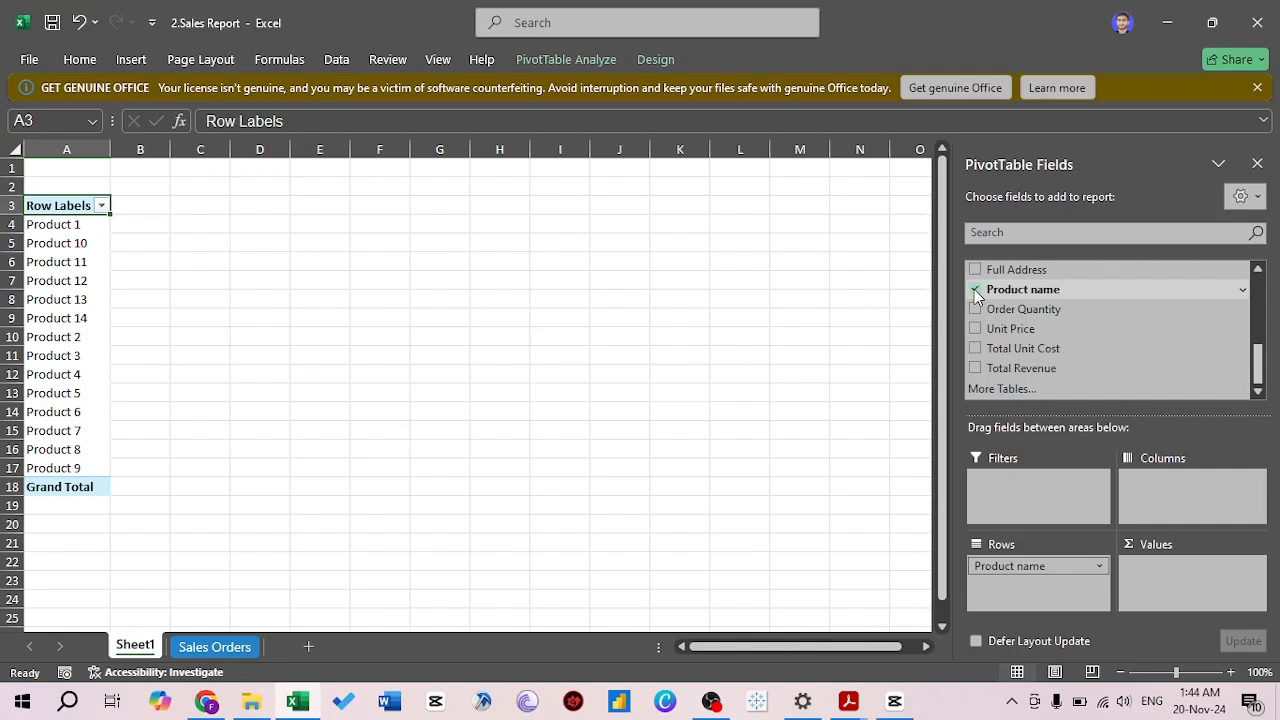
scroll(1260, 373, up, 1)
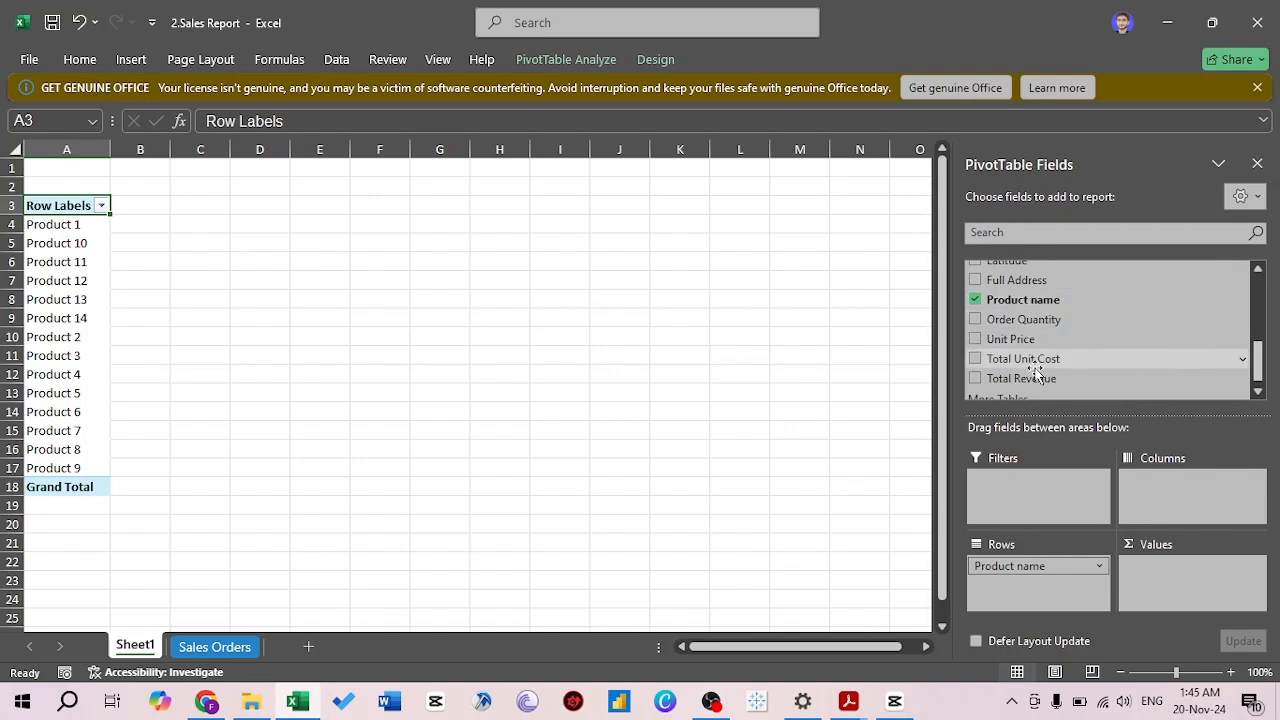
click(976, 379)
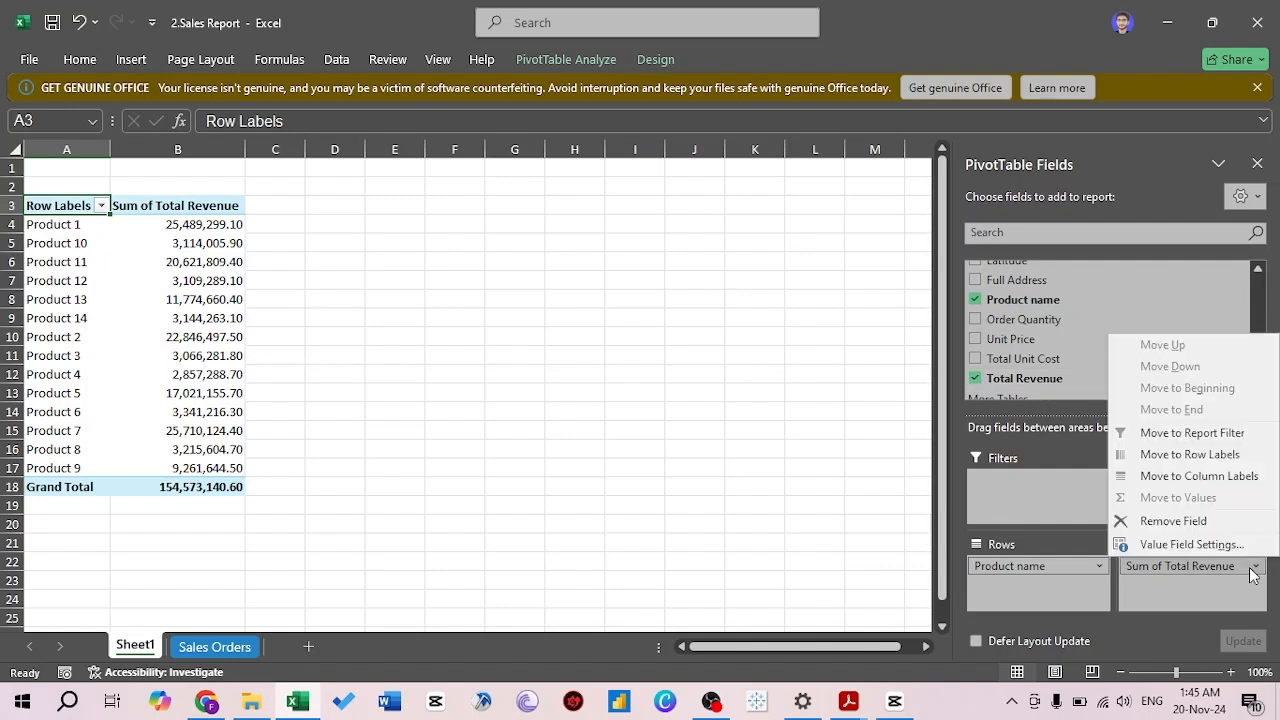
Look through the summary functions for the Total Revenue value field, including Count and Max, and keep Sum
click(1190, 545)
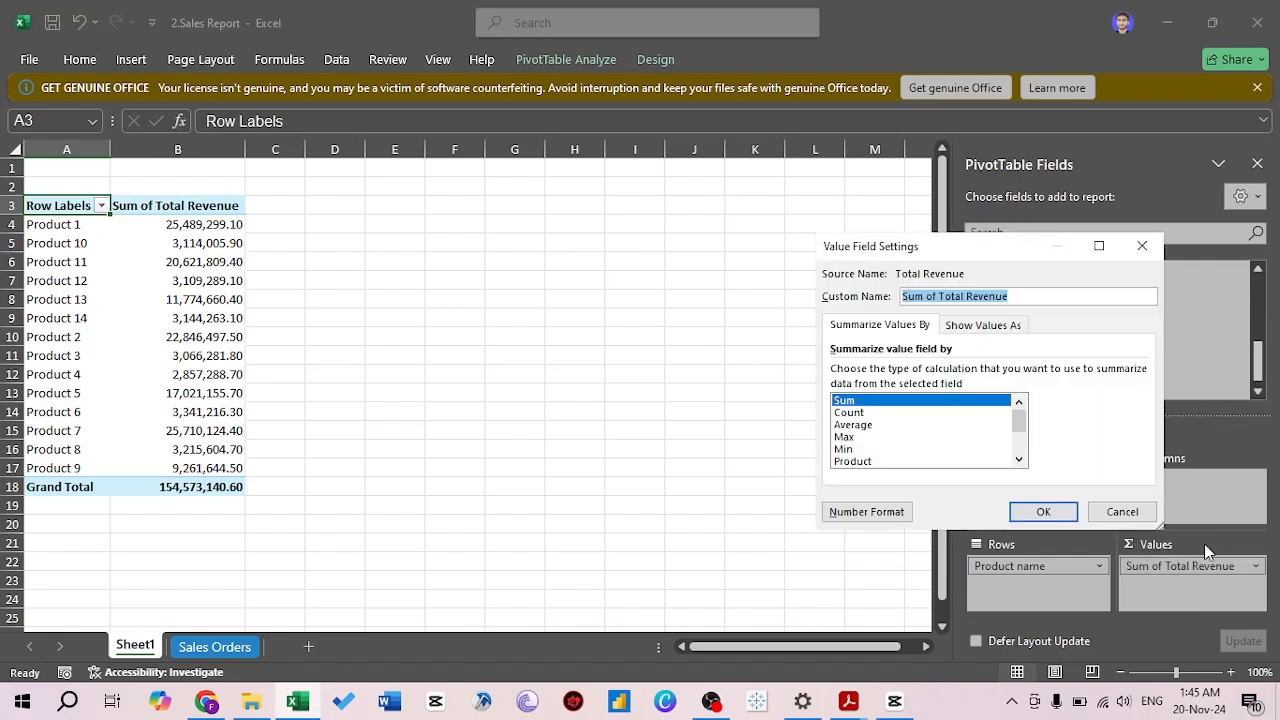
click(878, 425)
click(857, 414)
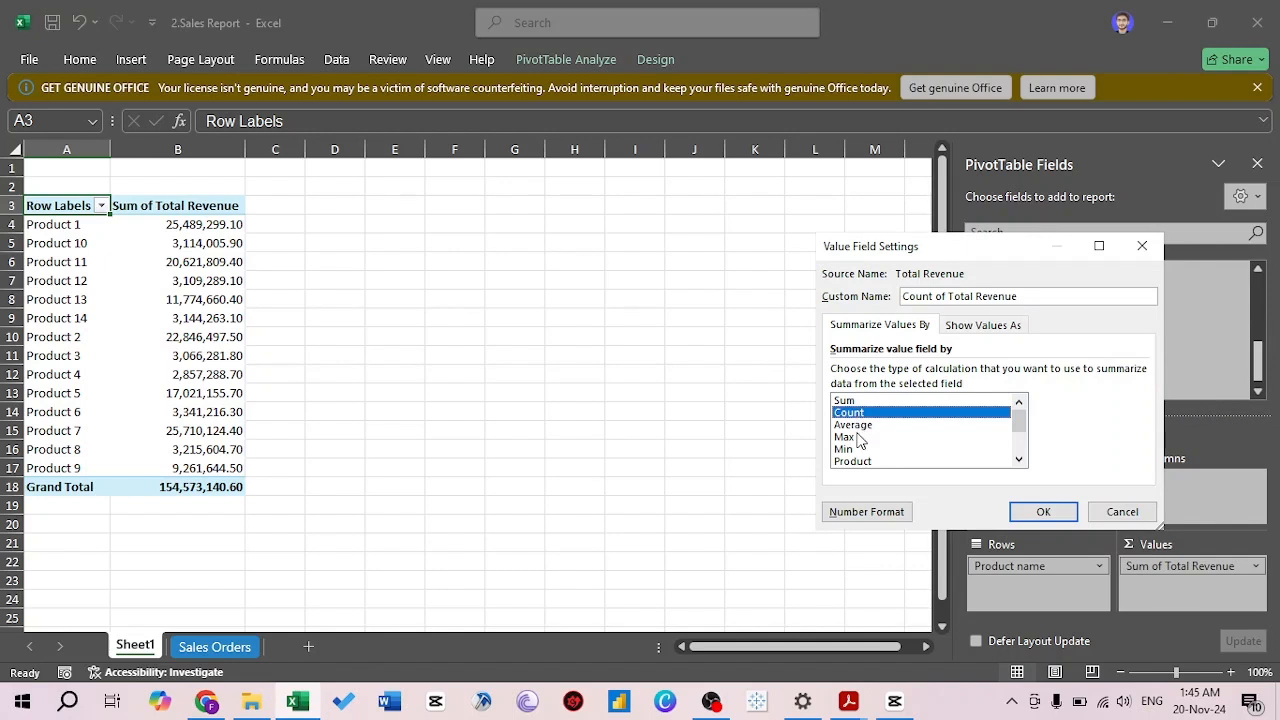
click(858, 438)
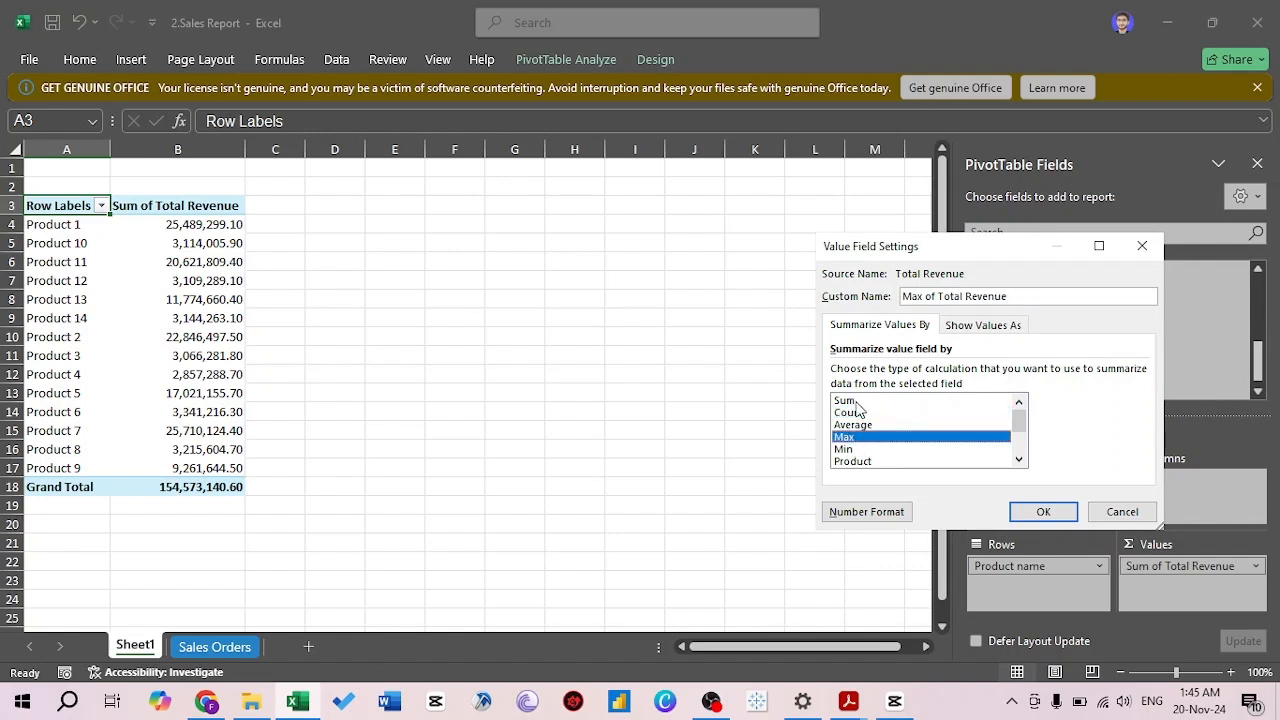
click(856, 402)
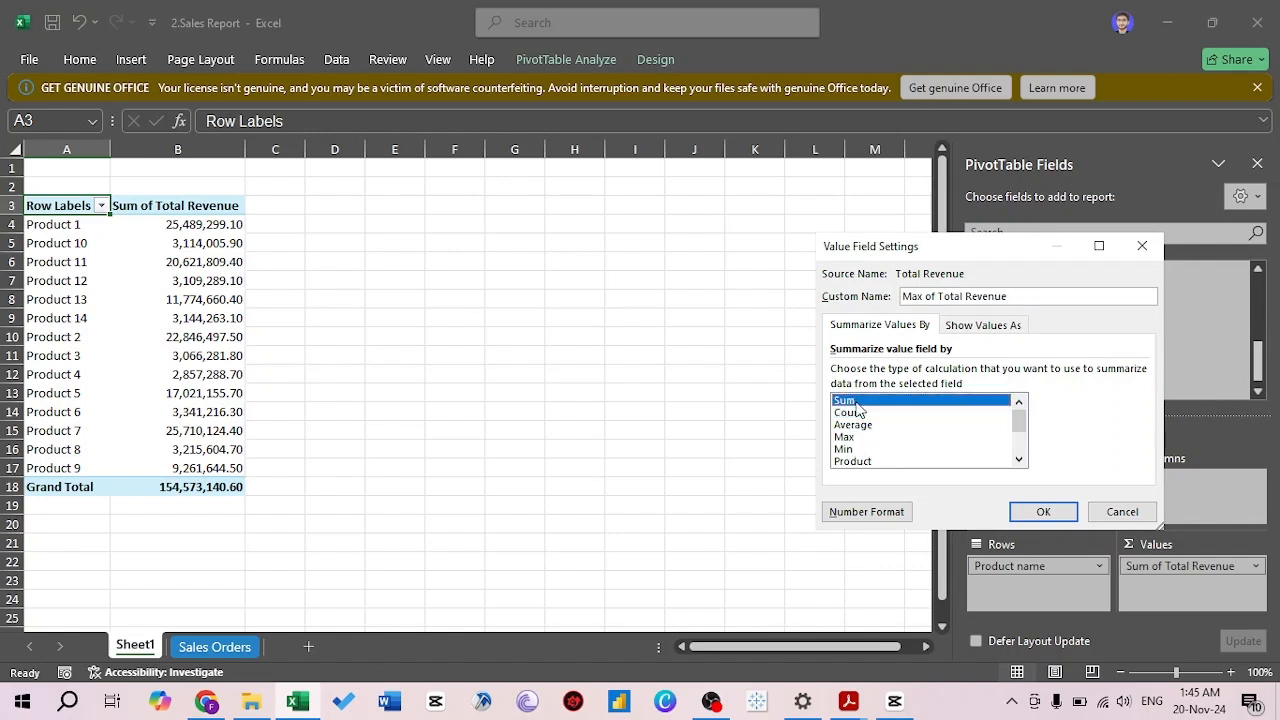
click(1048, 514)
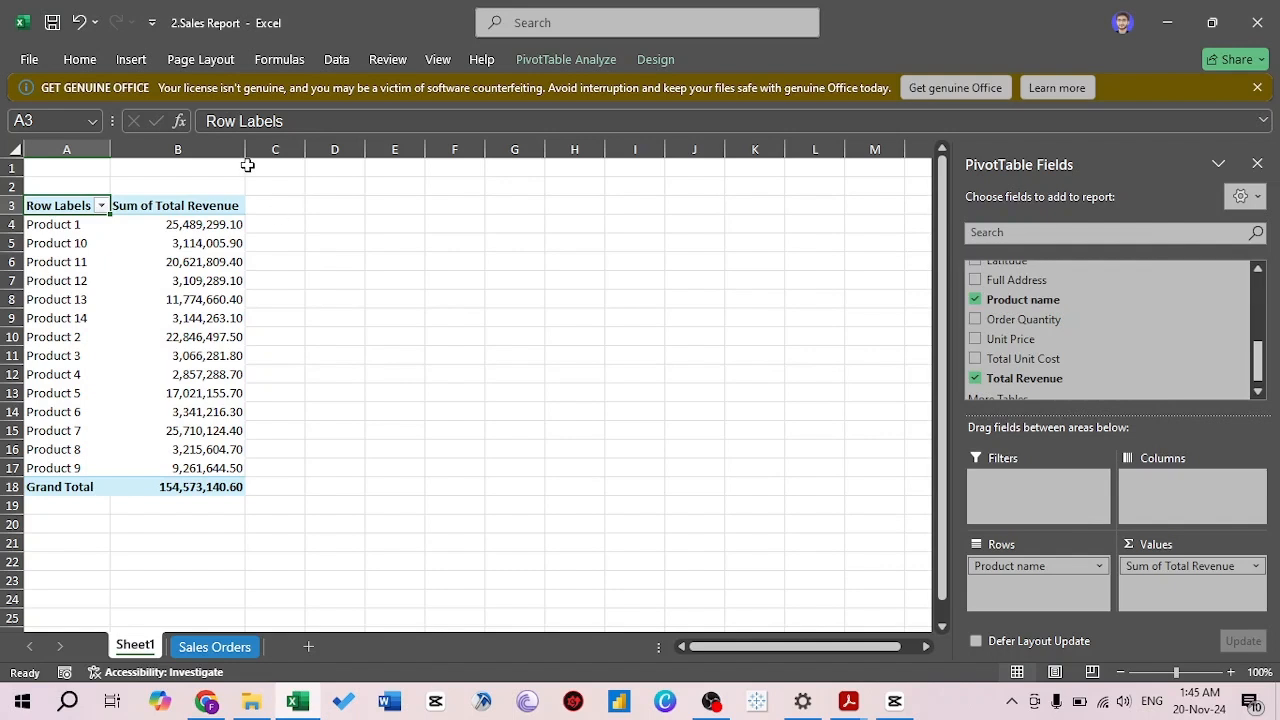
Sort the products by Sum of Total Revenue from largest to smallest
click(212, 147)
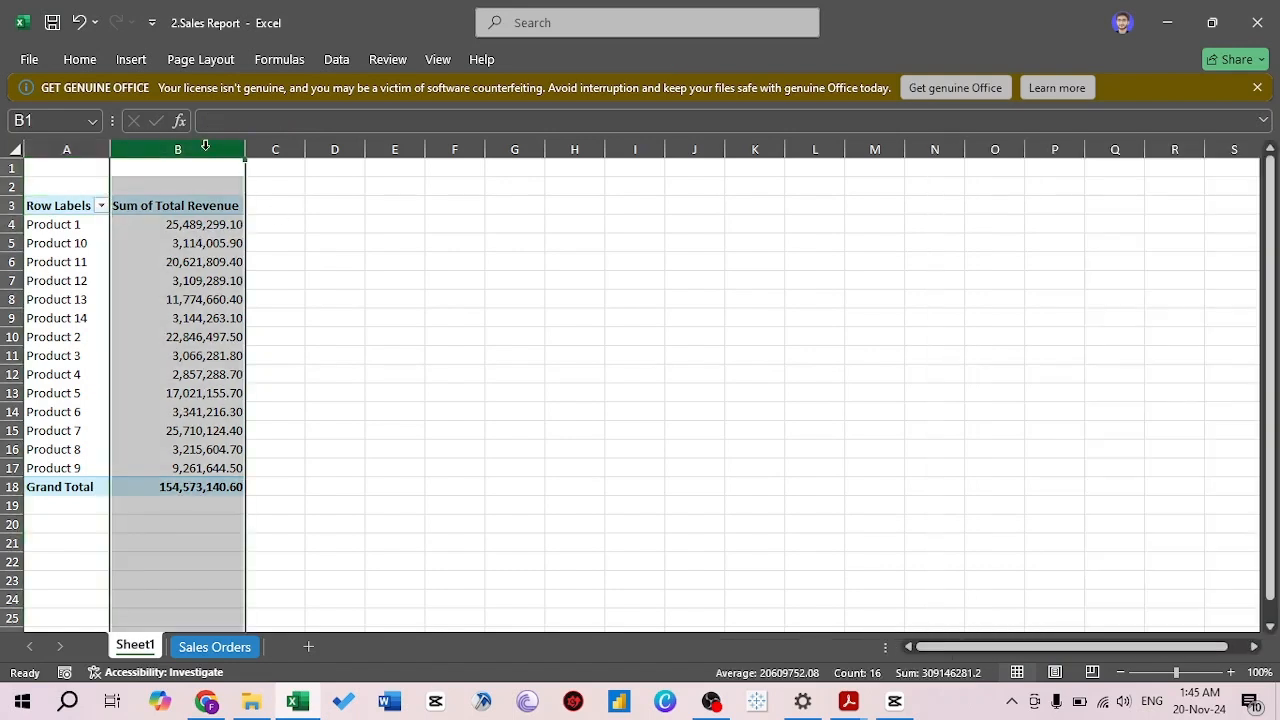
right_click(196, 224)
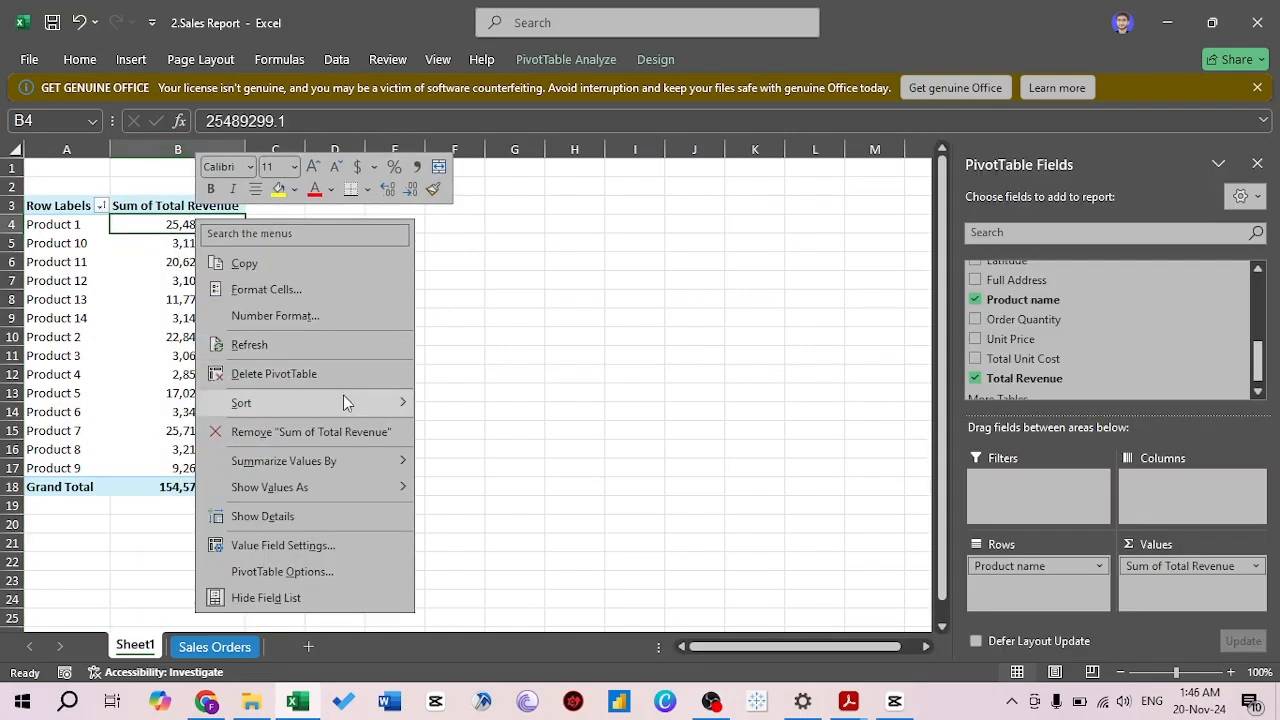
mouse_move(346, 401)
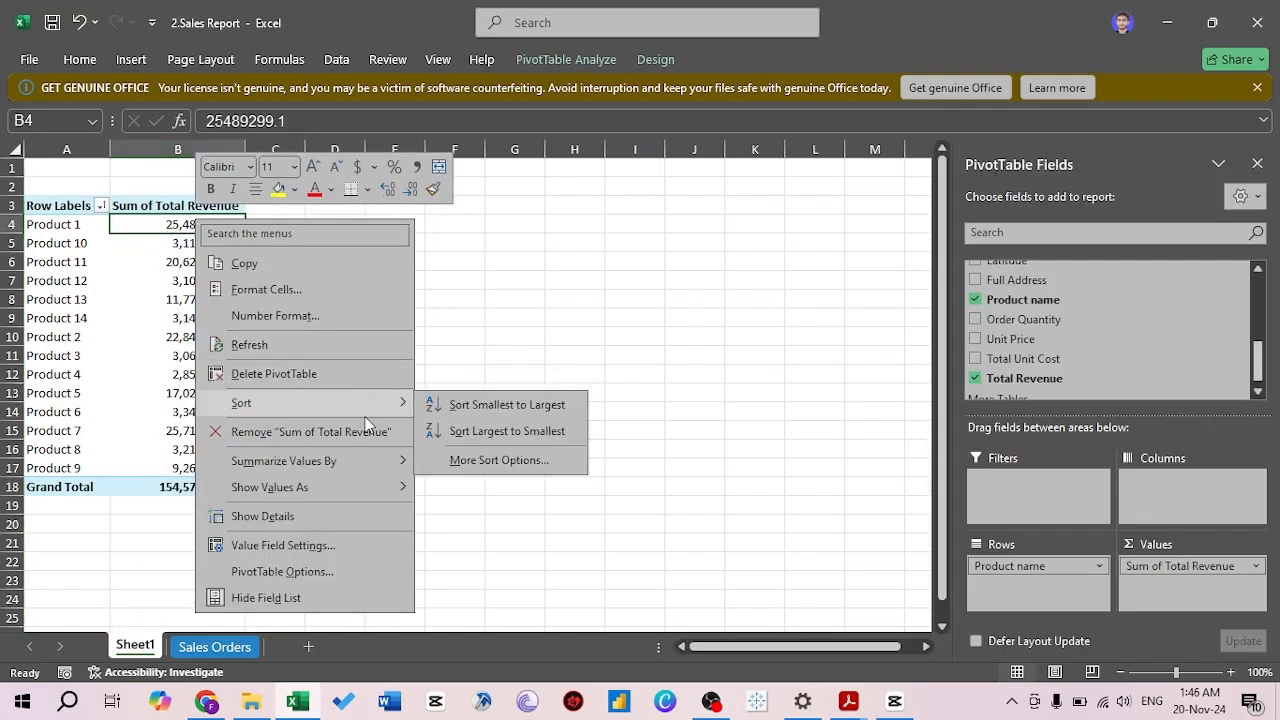
click(476, 431)
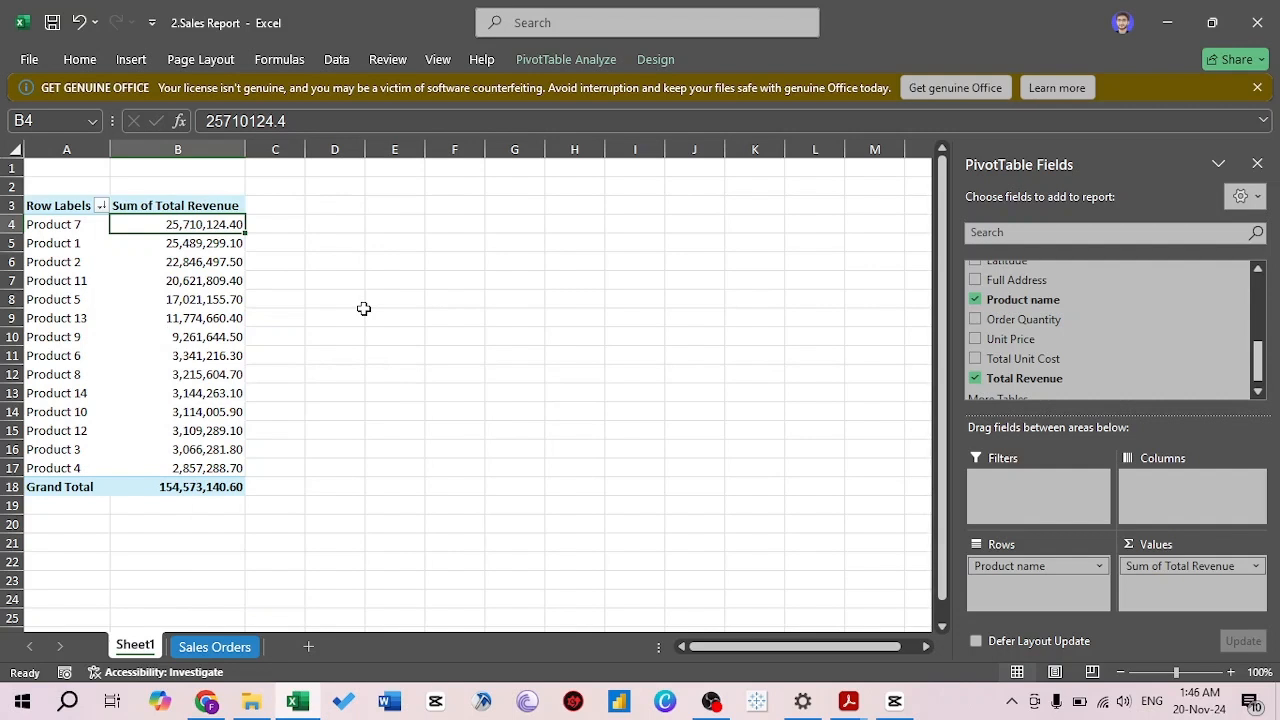
Examine the three highest-revenue products and select their names and revenues in A4:B6
key(Left)
key(Right)
key(Left)
key(Down)
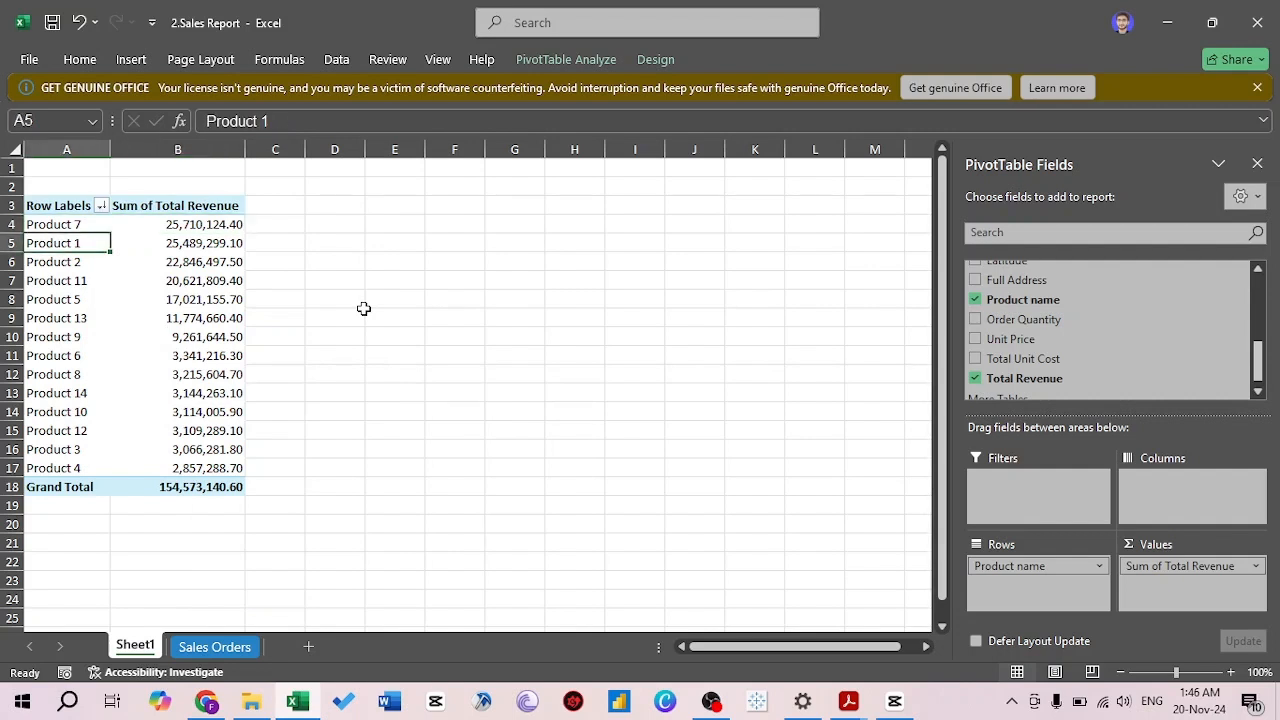
key(Right)
key(Down)
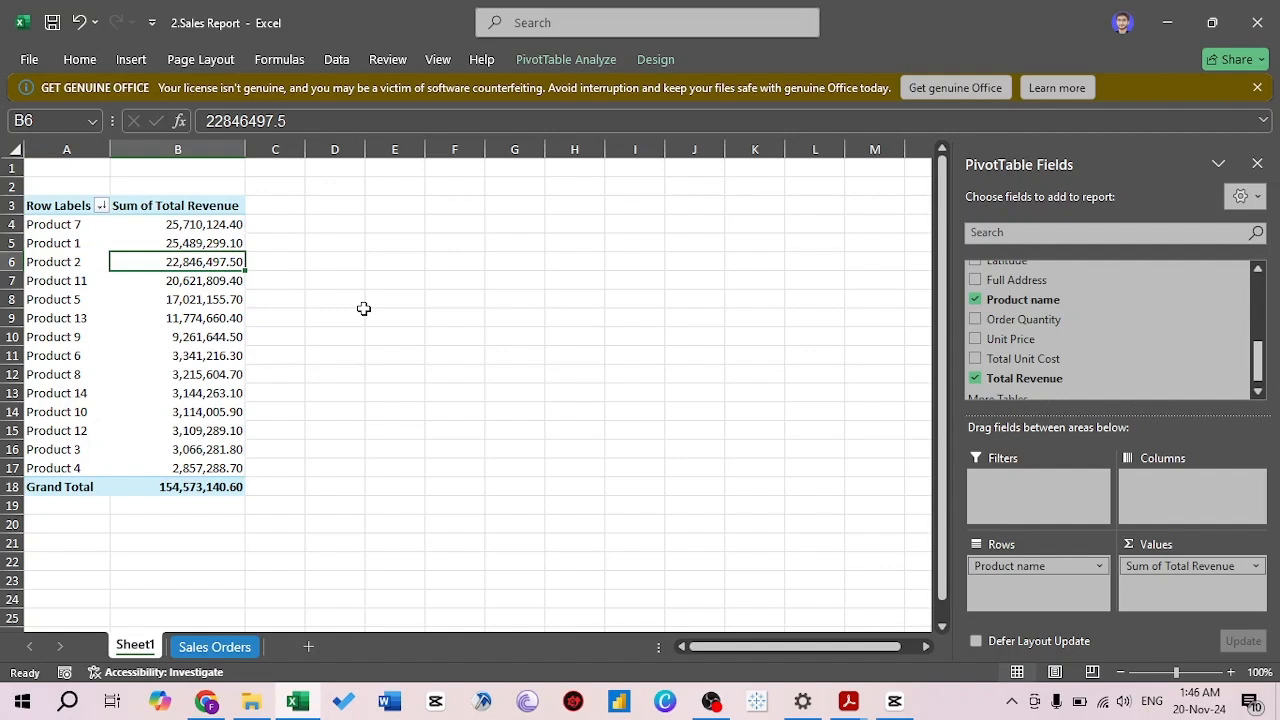
key(shift+Up)
key(shift+Up)
key(shift+Left)
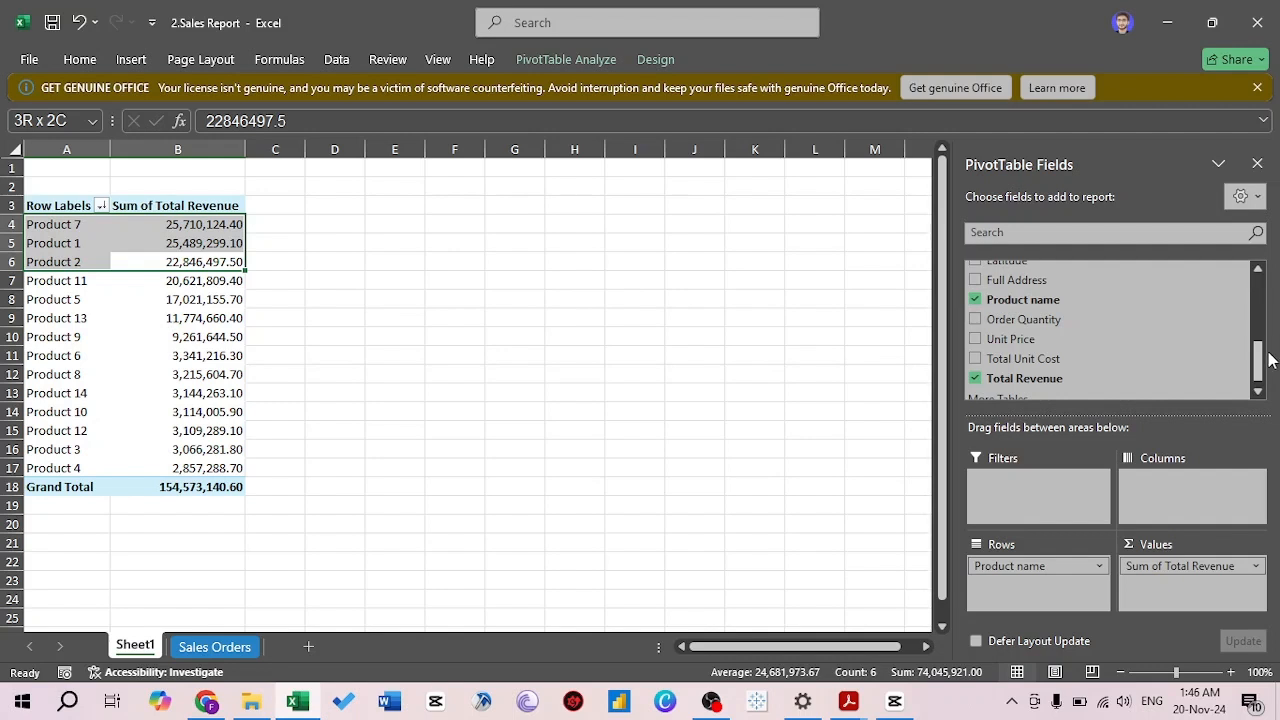
Add City to the PivotTable's rows beneath Product name
click(1259, 270)
click(1259, 270)
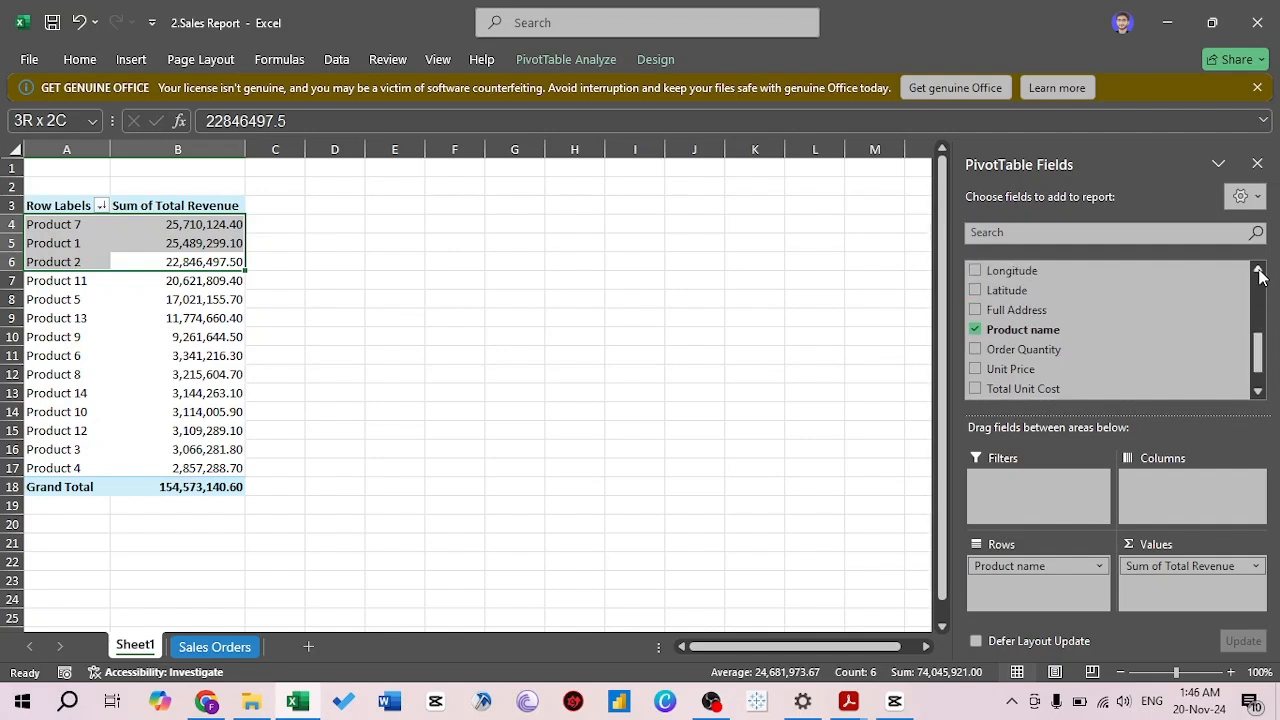
click(1259, 270)
click(1259, 272)
click(1259, 272)
click(1259, 272)
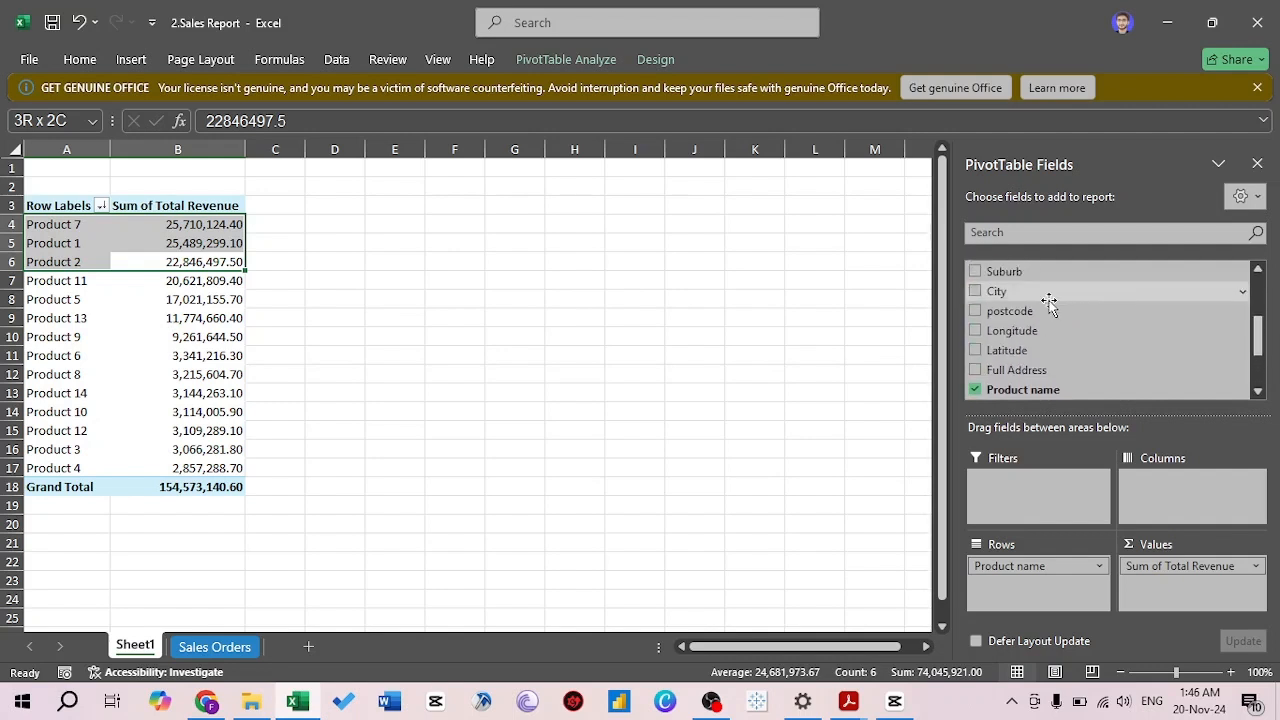
click(974, 292)
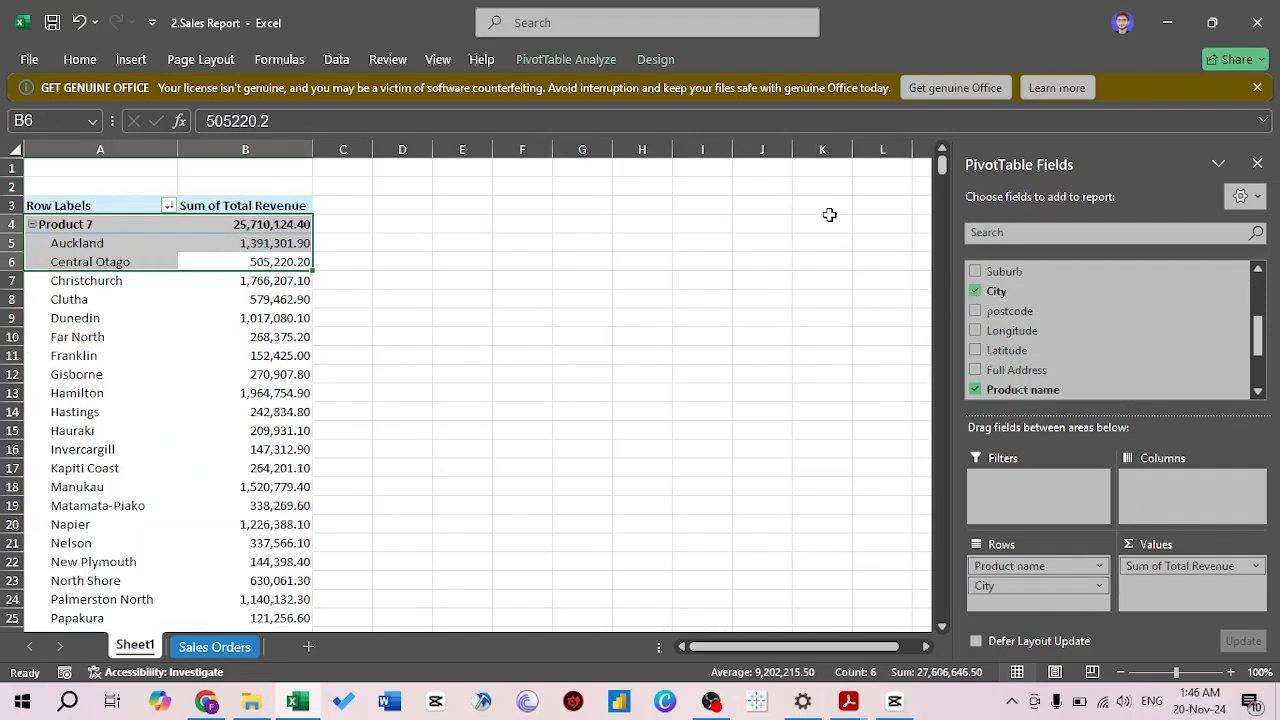
Change the PivotTable's report layout to tabular form
click(652, 60)
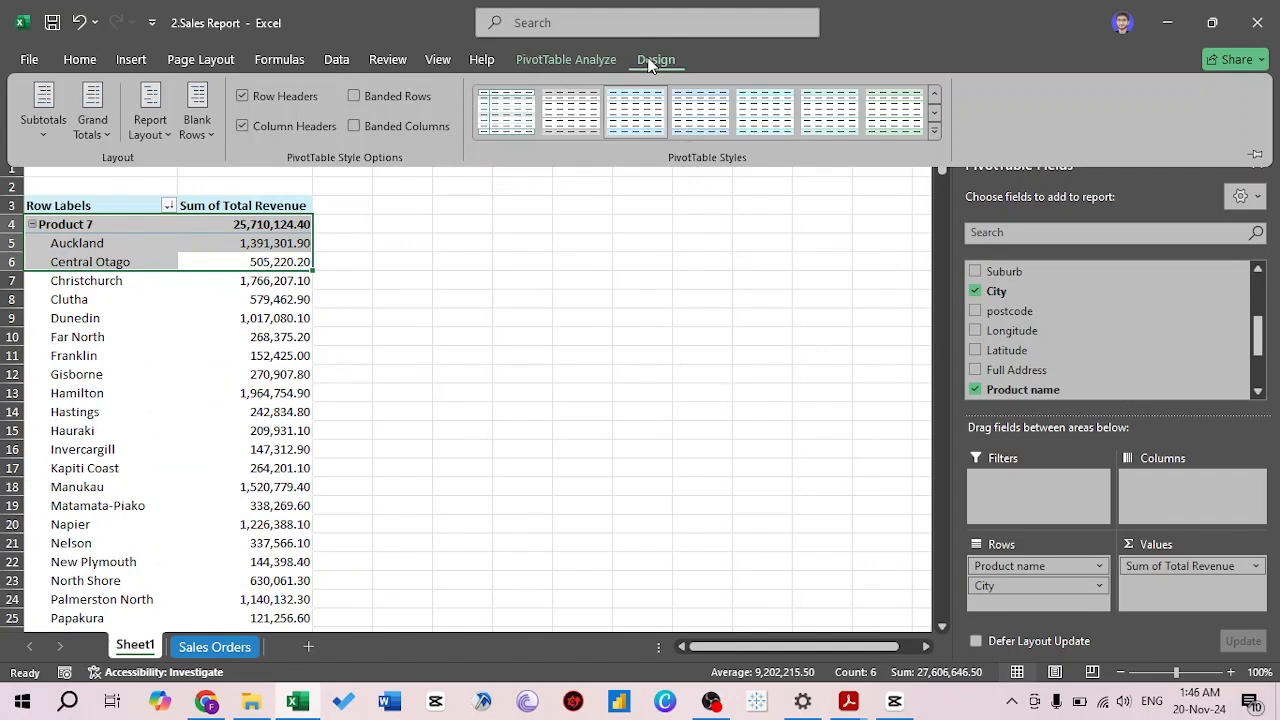
click(94, 120)
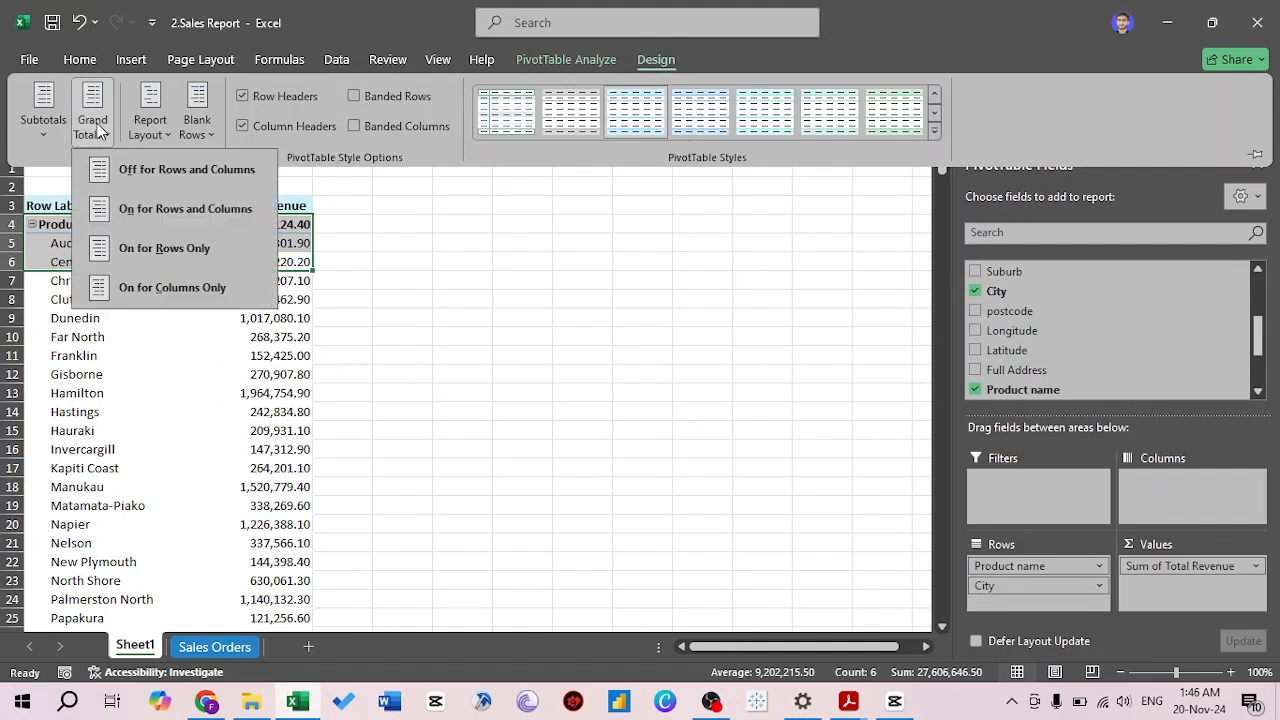
click(153, 128)
click(217, 248)
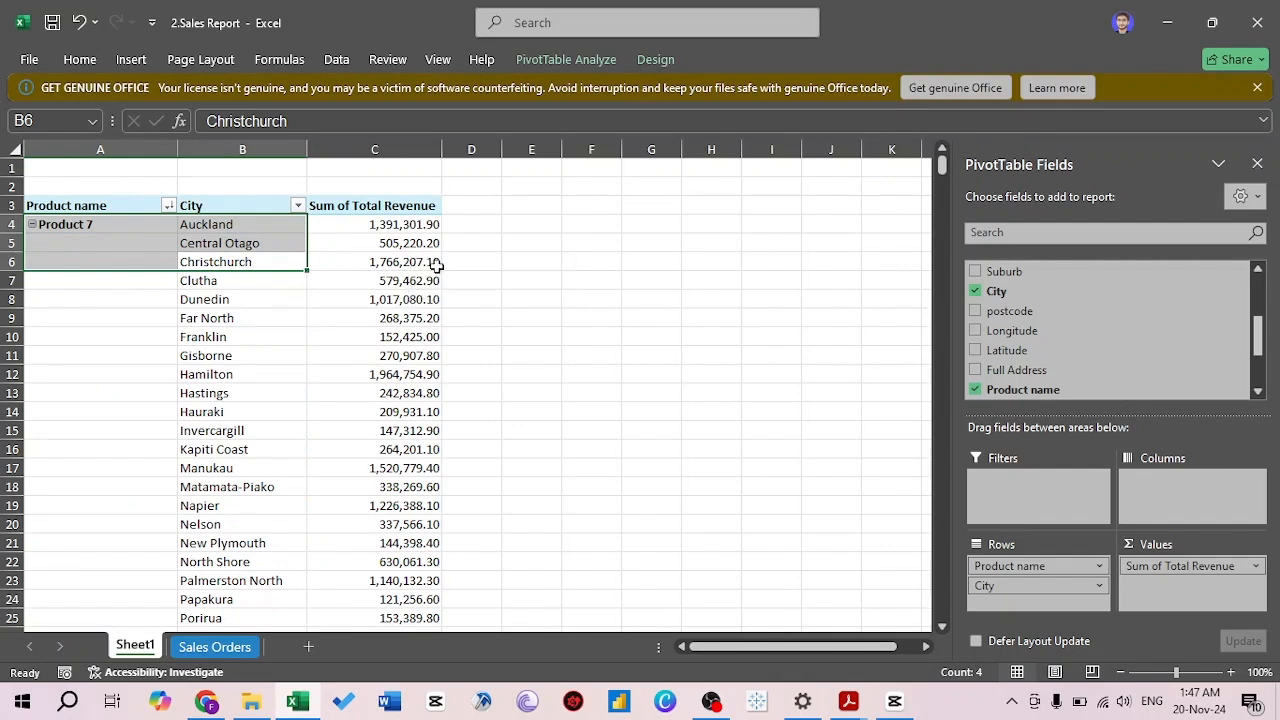
Sort the cities within each product by Sum of Total Revenue from largest to smallest
click(377, 248)
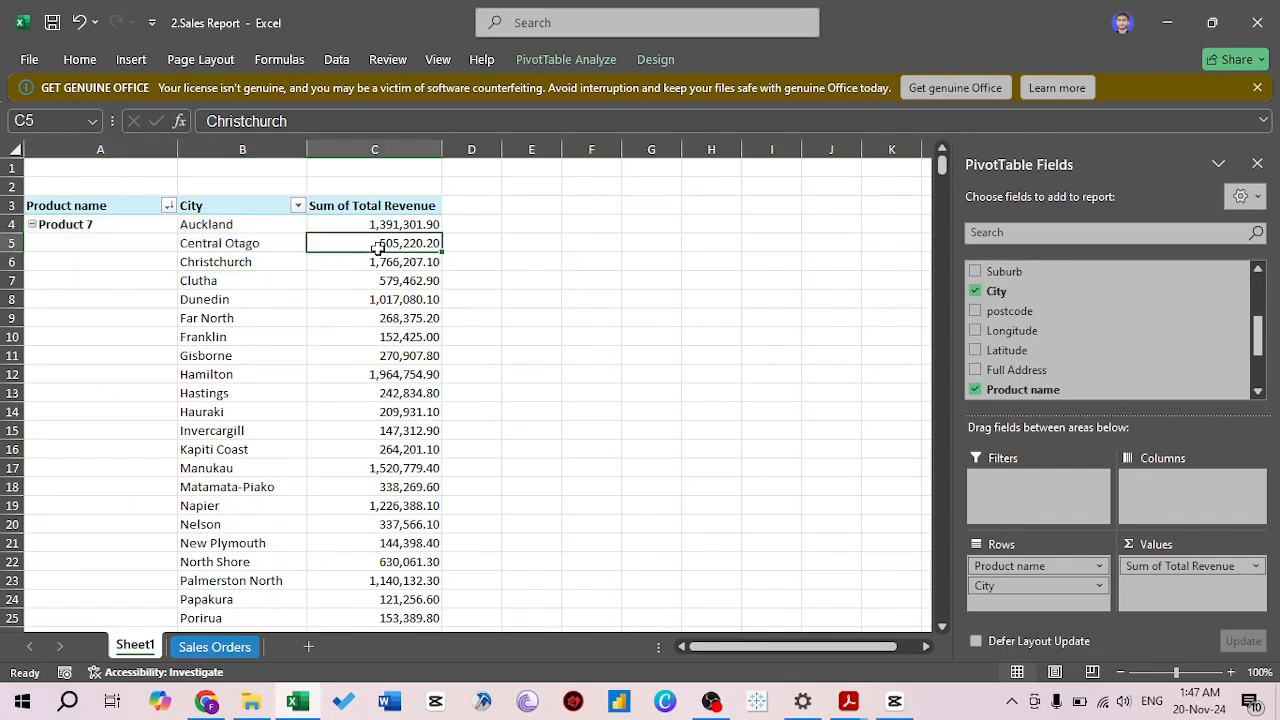
right_click(377, 248)
mouse_move(536, 428)
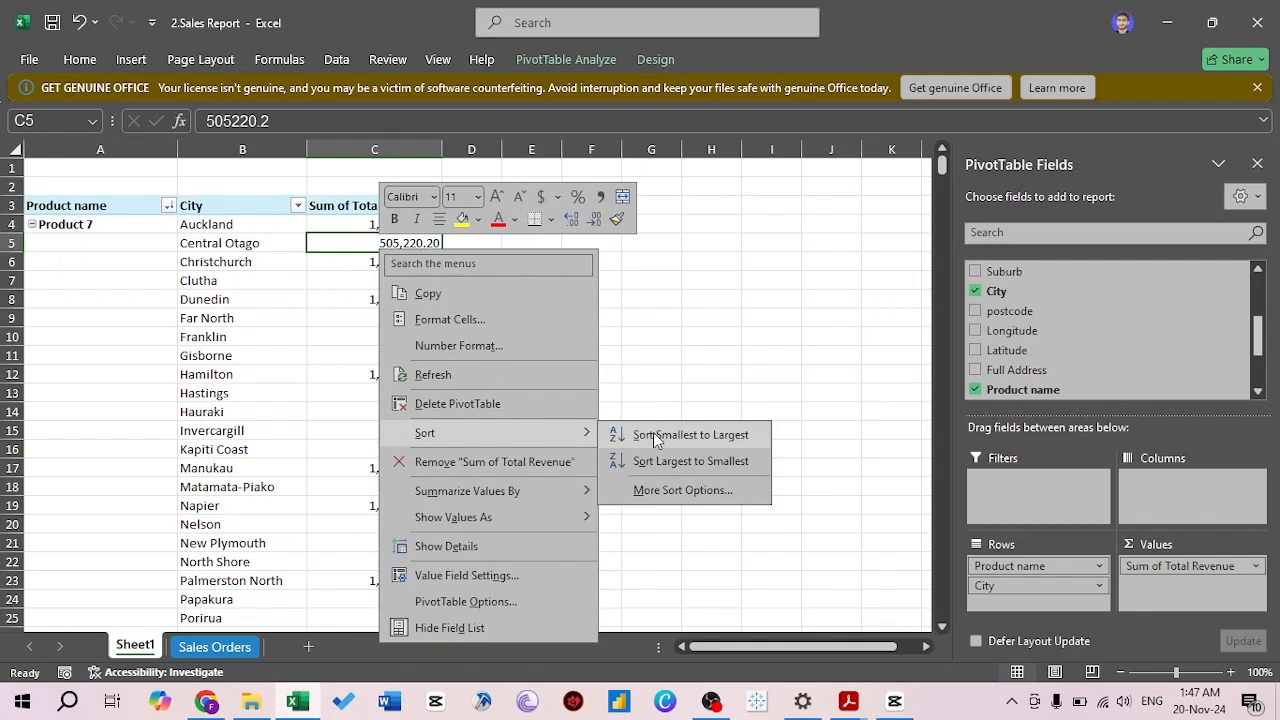
click(667, 458)
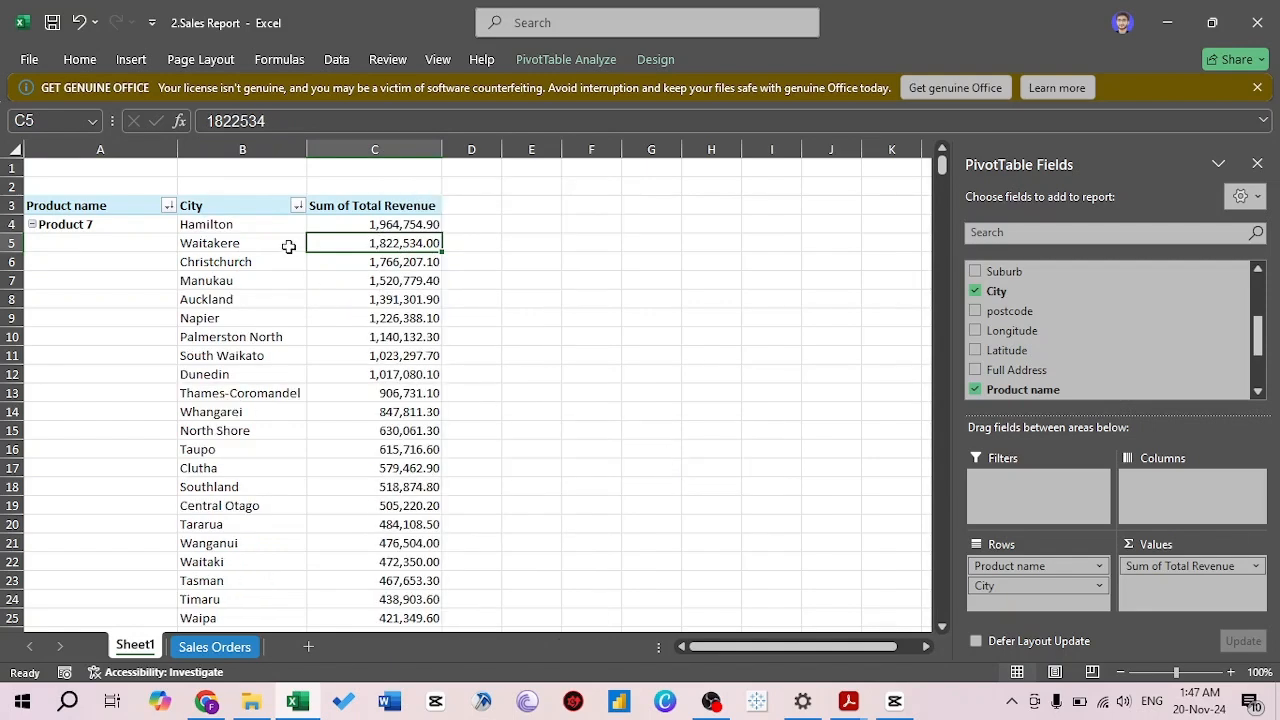
Select the four highest-revenue cities of the first product together with their revenues, B4:C7
click(237, 224)
key(shift+Down)
key(shift+Down)
key(shift+Down)
key(shift+Right)
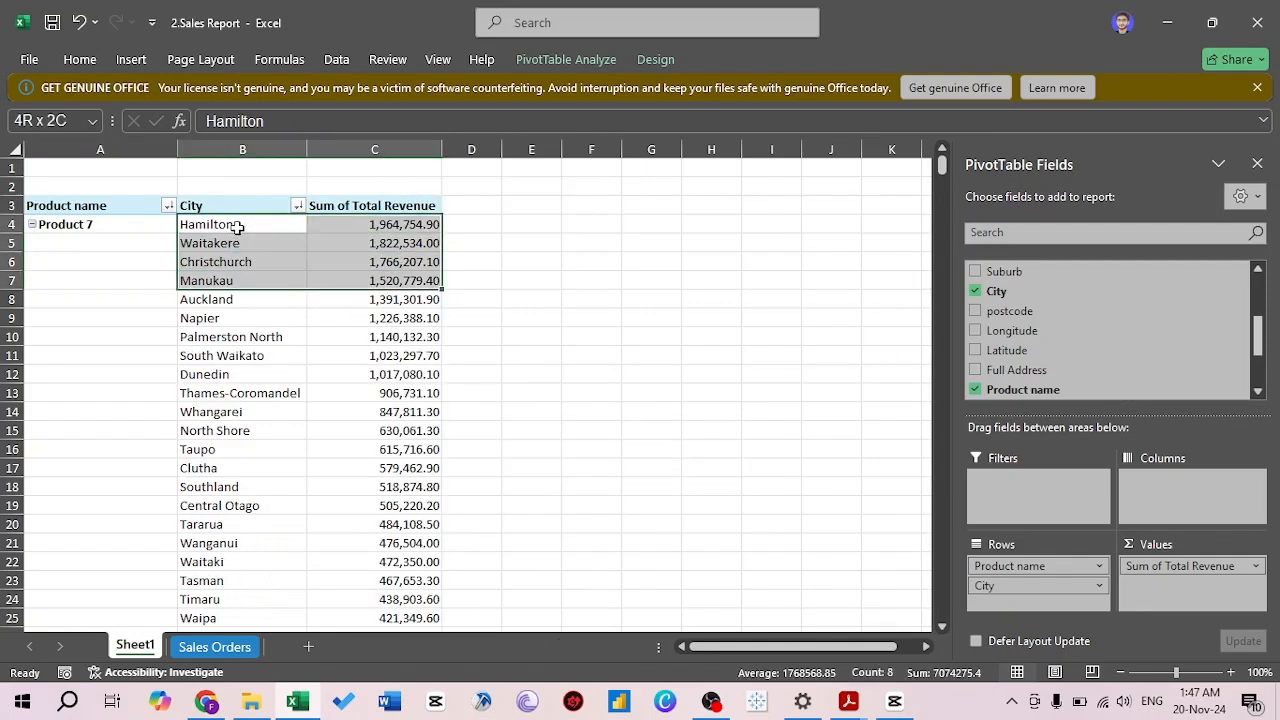
Examine the first product's city revenue ranking down to the leading cities of Product 1, and return to the first city
key(Left)
key(Down)
key(Down)
key(Down)
key(Down)
key(Down)
key(Down)
key(Down)
key(Down)
key(Down)
key(Down)
key(Down)
key(Down)
key(Down)
key(Down)
key(Down)
key(Down)
key(Down)
key(Down)
key(Down)
key(Down)
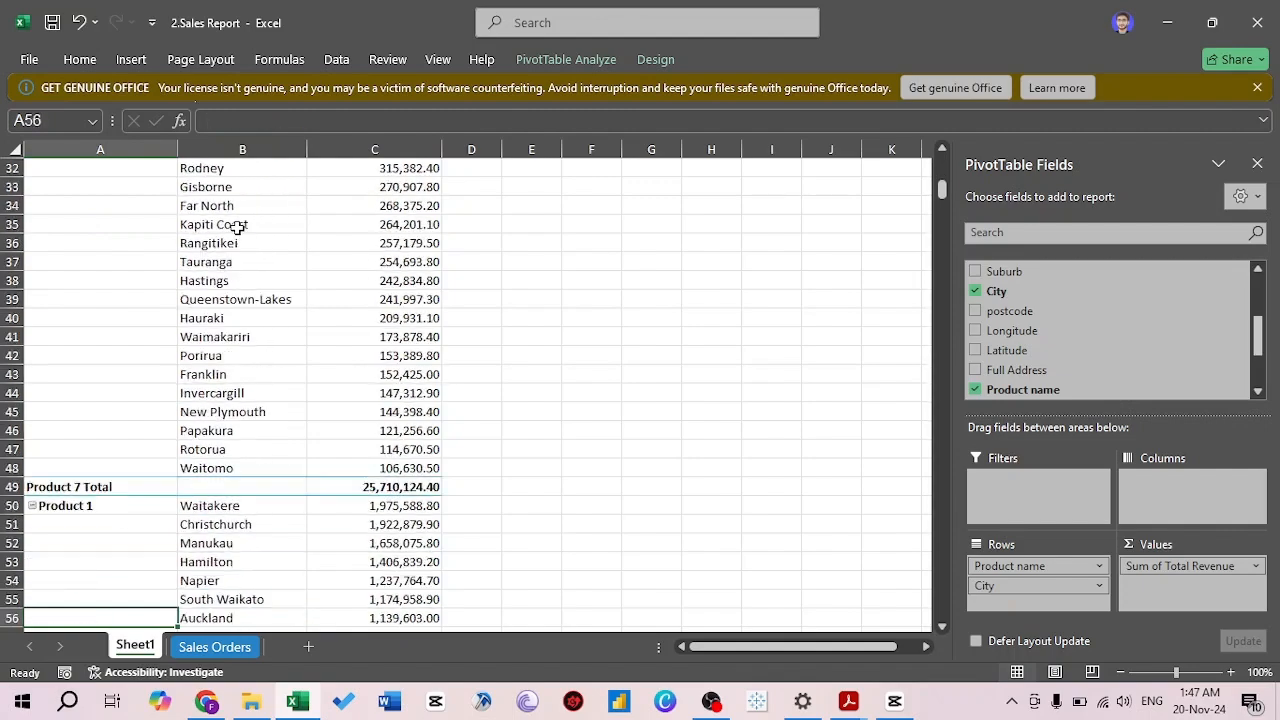
key(Right)
key(Down)
key(Down)
key(Down)
key(Down)
key(Down)
key(Down)
key(Up)
key(Up)
key(Up)
key(Up)
key(Up)
key(Up)
key(Up)
key(Up)
key(Up)
key(Up)
key(Up)
key(Up)
key(Up)
key(Up)
key(ctrl+Up)
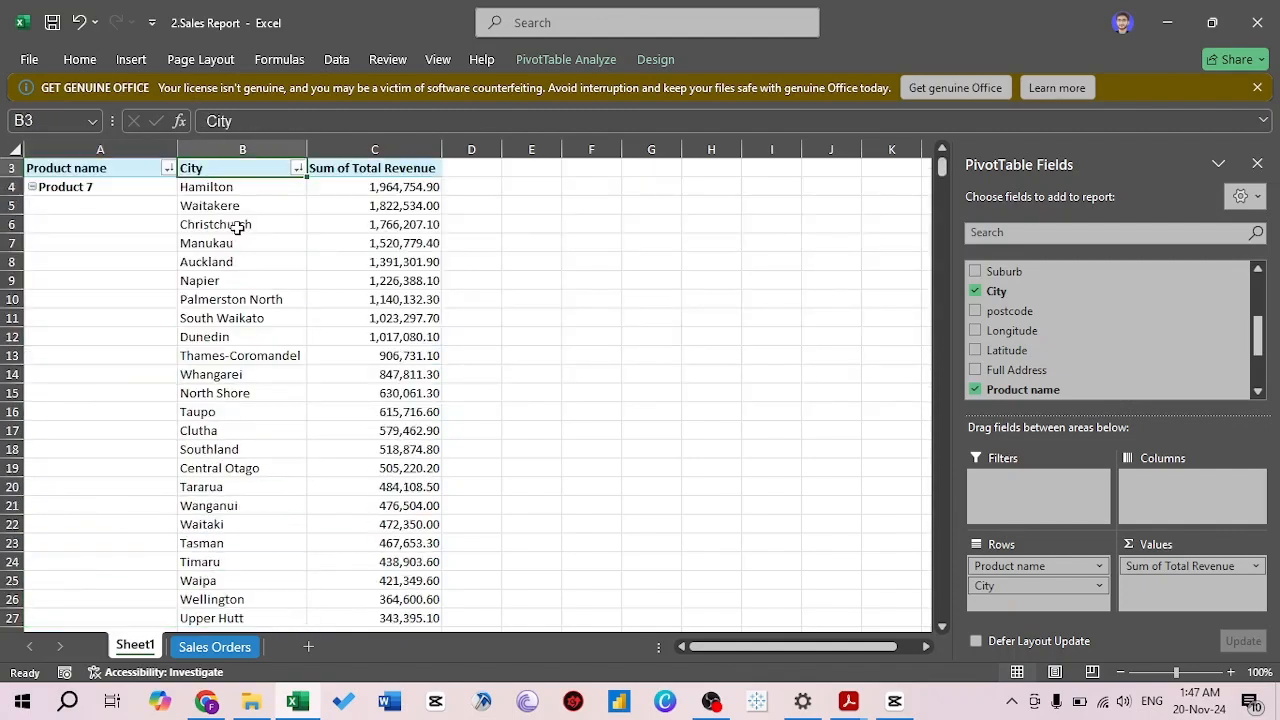
key(Down)
key(Down)
key(Down)
key(Down)
key(Down)
key(Down)
key(Down)
key(Down)
key(Down)
key(Down)
key(Down)
key(Down)
key(Down)
key(Down)
key(Down)
key(Down)
key(Down)
key(Down)
key(Down)
key(Down)
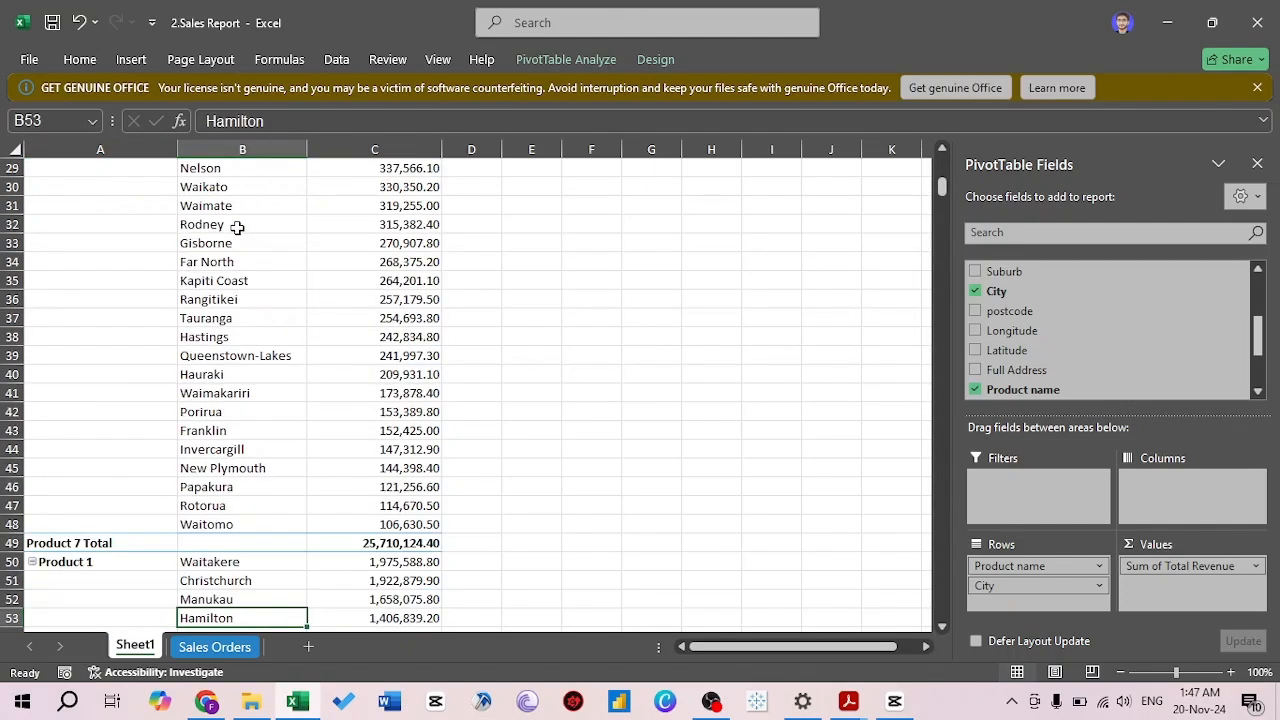
key(Up)
key(Up)
key(Up)
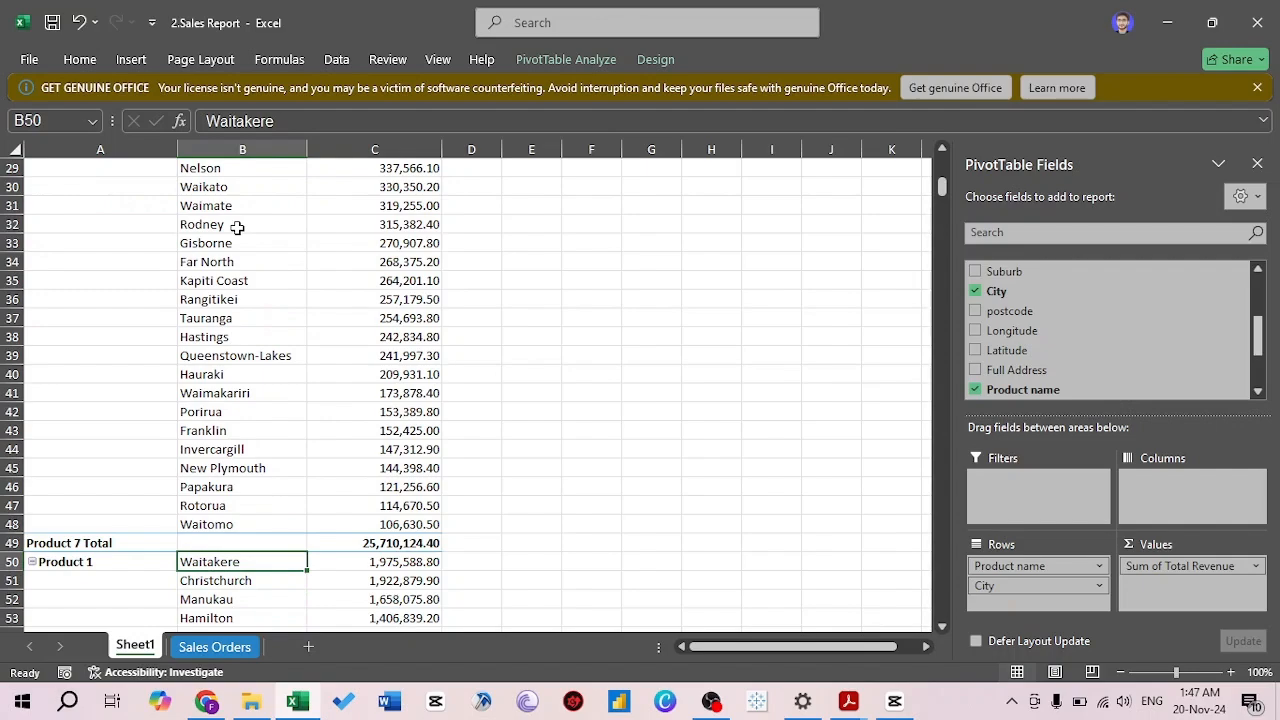
key(Up)
key(Up)
key(Up)
key(ctrl+Up)
key(Down)
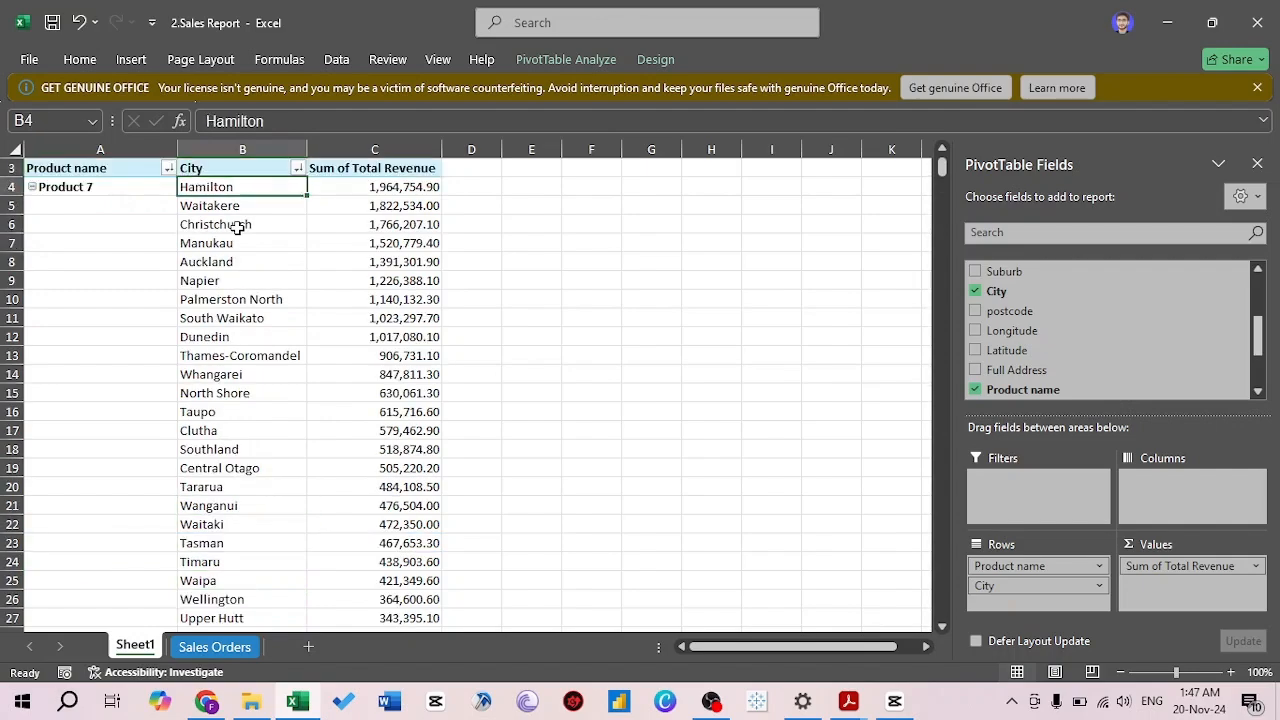
Review the city revenue rankings of Product 7 and Product 1 down to the first city of Product 2
key(Down)
key(Down)
key(Down)
key(Down)
key(Down)
key(Down)
key(Down)
key(Down)
key(Down)
key(Down)
key(Down)
key(Down)
key(Down)
key(Down)
key(Down)
key(Down)
key(Down)
key(Down)
key(Down)
key(Down)
key(Down)
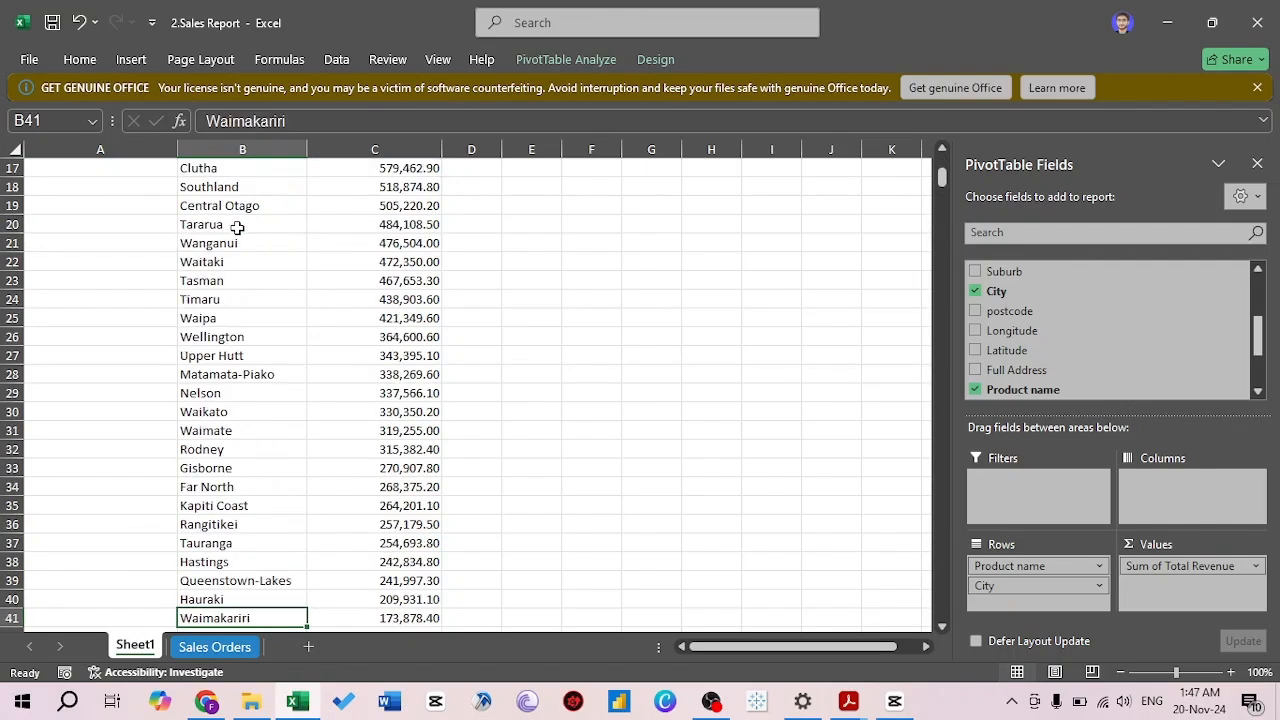
key(Down)
key(Down)
key(Down)
key(Down)
key(Down)
key(Down)
key(Down)
key(Down)
key(Down)
key(Down)
key(Down)
key(Down)
key(Down)
key(Down)
key(Down)
key(Down)
key(Down)
key(Down)
key(Down)
key(Down)
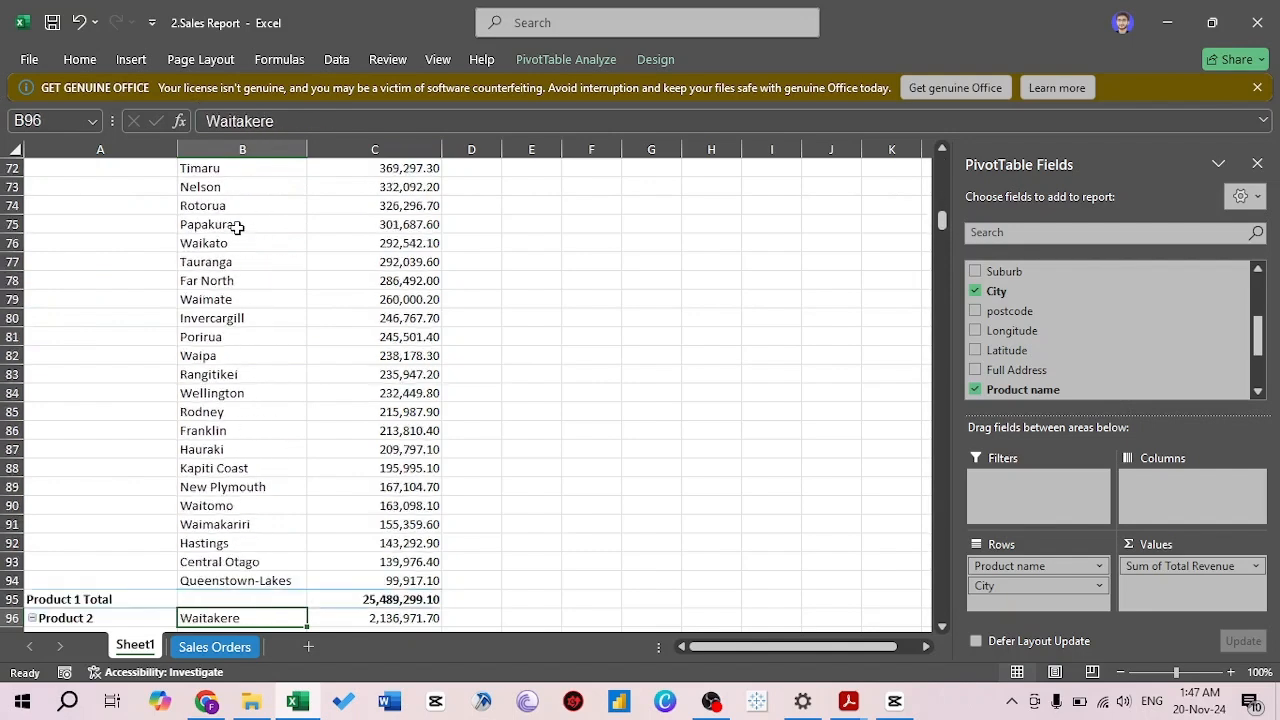
Examine the lowest-revenue cities of Product 1 and the leading cities of Product 2
key(Up)
key(Up)
key(Up)
key(Up)
key(Up)
key(Up)
key(Up)
key(Up)
key(Up)
key(Up)
key(Up)
key(Up)
key(Up)
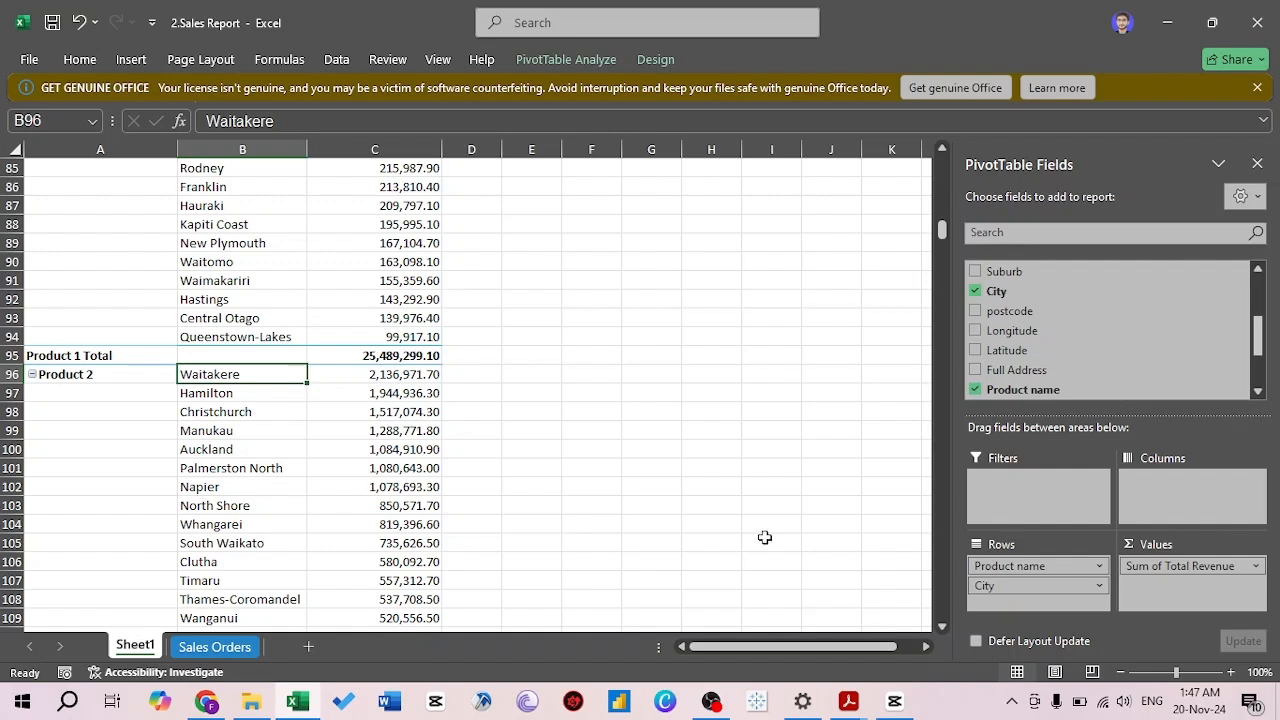
Remove Product name from the PivotTable rows and return to the start of the sheet
click(1099, 568)
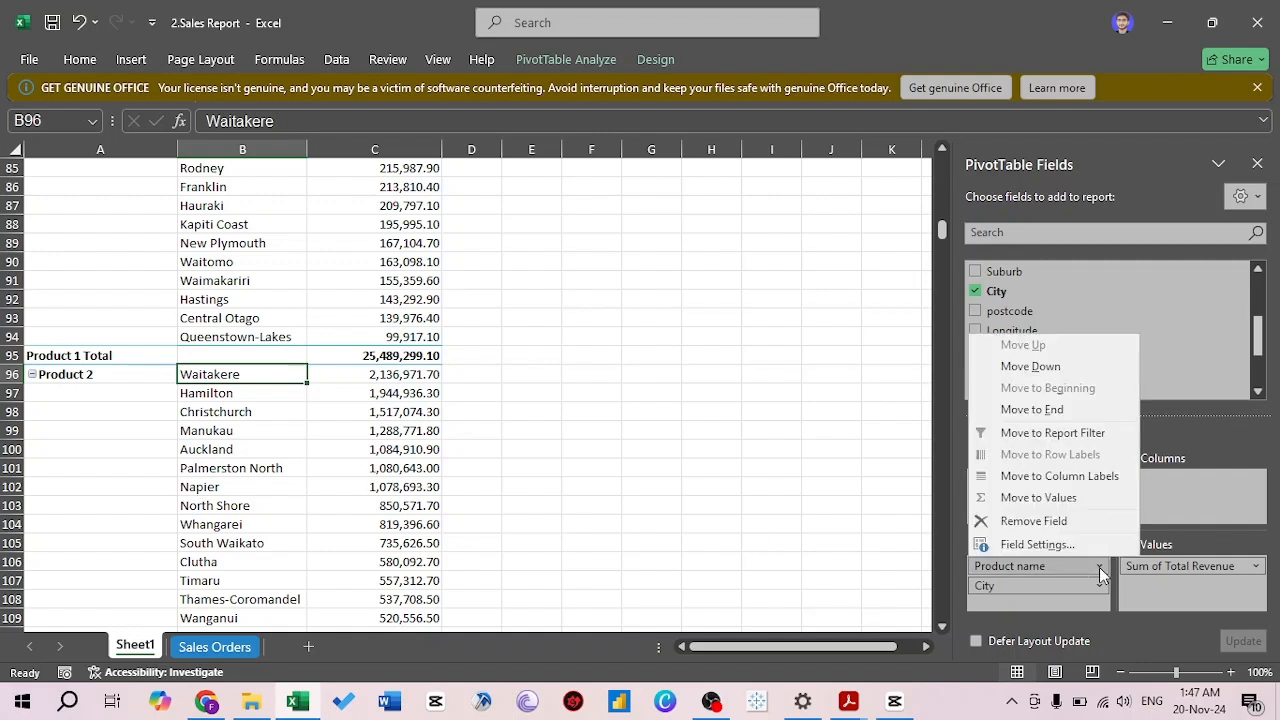
click(1034, 521)
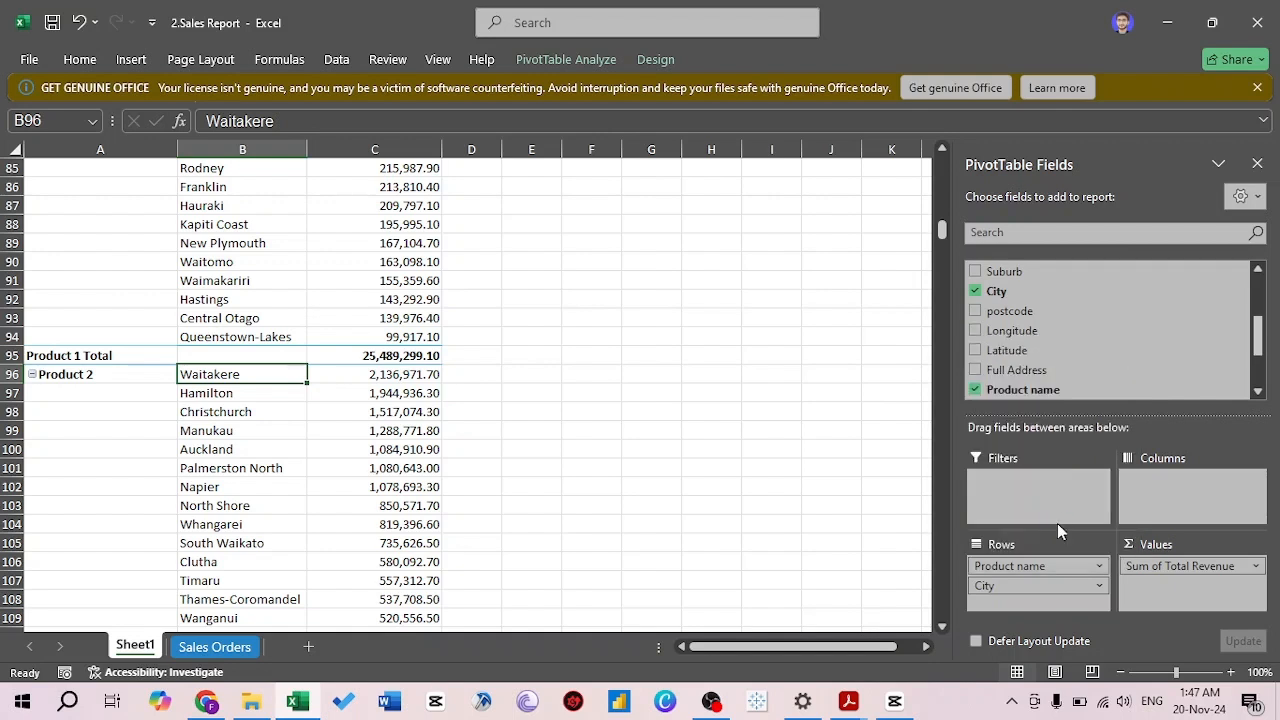
click(496, 434)
key(ctrl+Up)
key(Left)
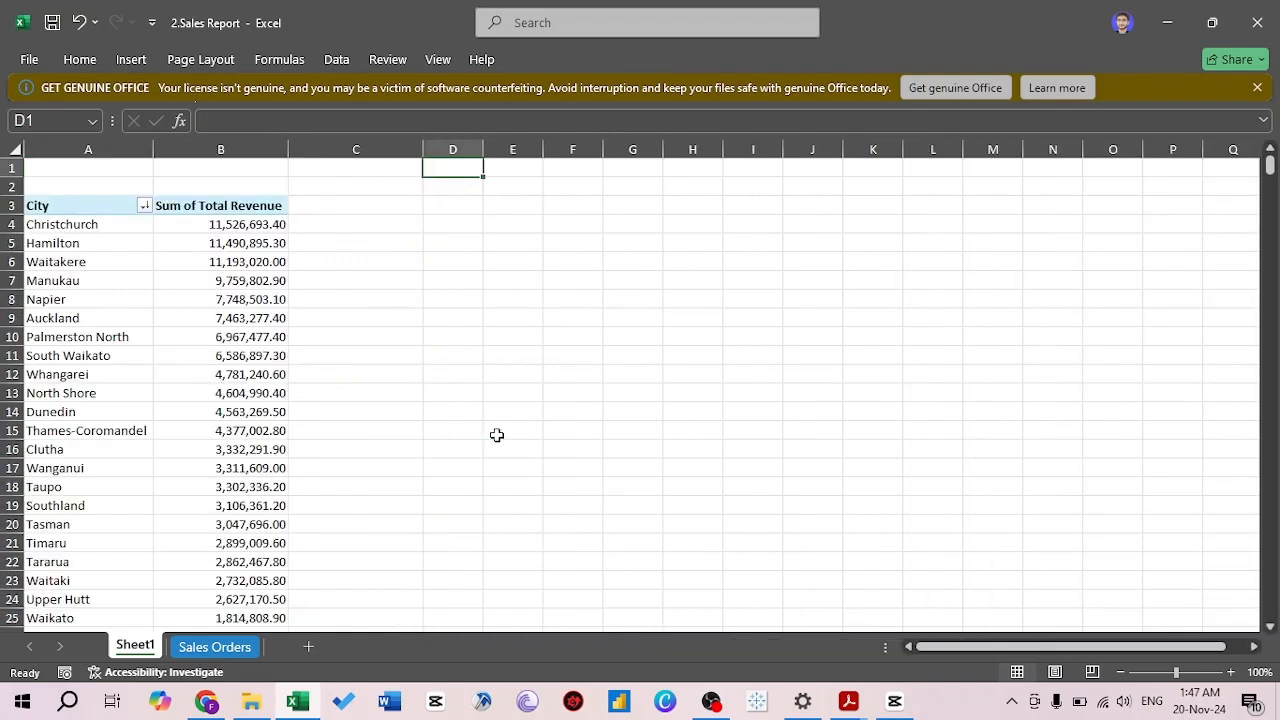
Select the rows of the three highest-revenue cities, rows 4 to 6
key(Left)
key(Down)
key(Left)
key(Down)
key(Left)
key(Down)
key(shift+space)
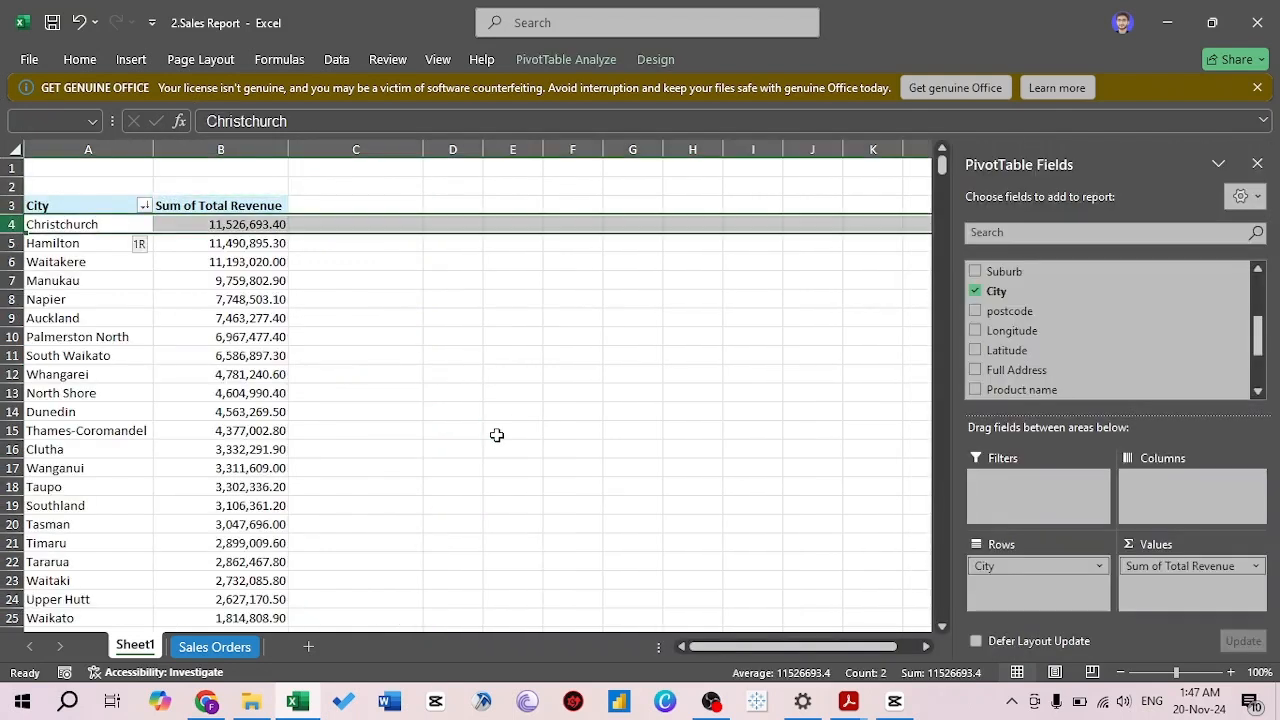
key(shift+Down)
key(shift+Down)
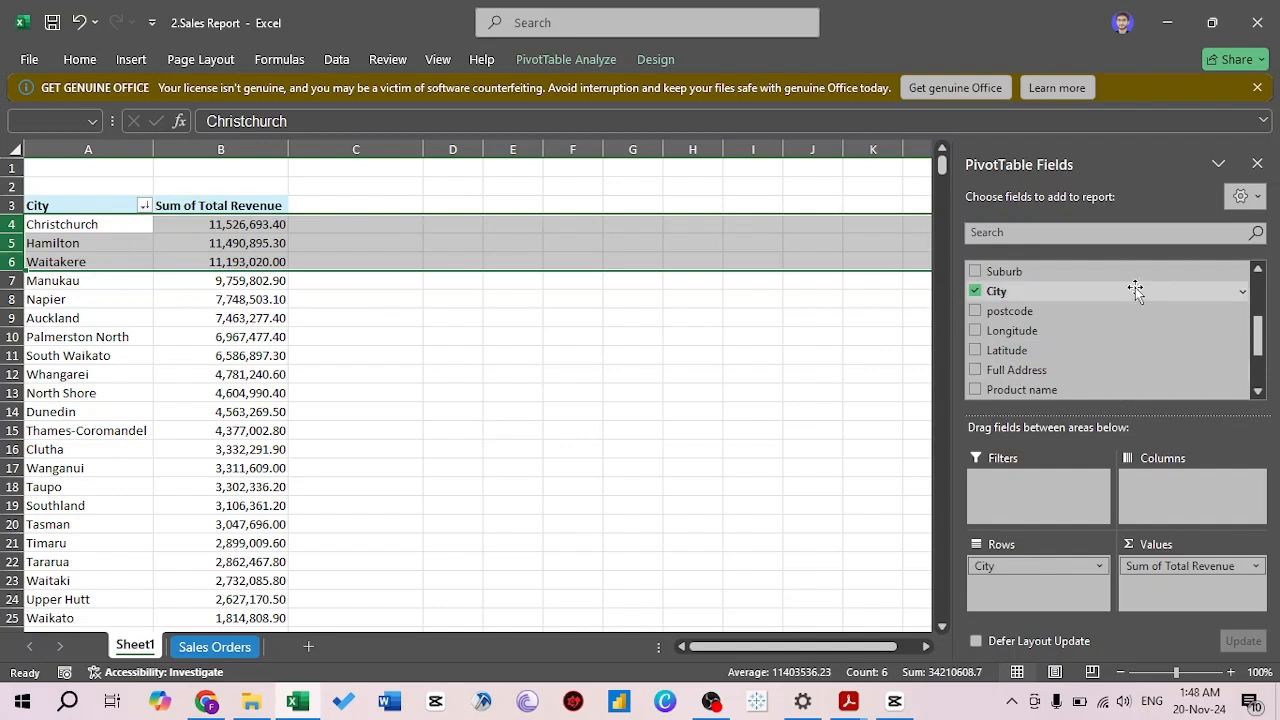
Replace City with Channel in the PivotTable rows and go to the Wholesale revenue in B6
click(1003, 292)
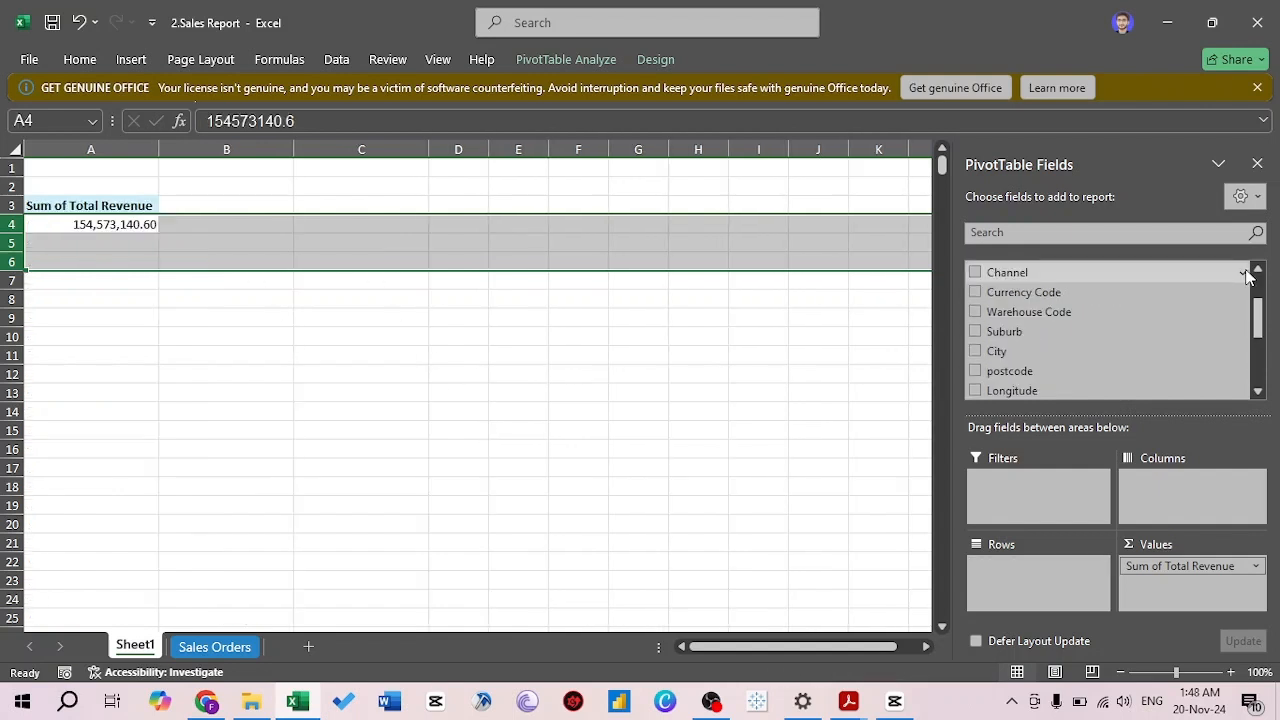
click(975, 273)
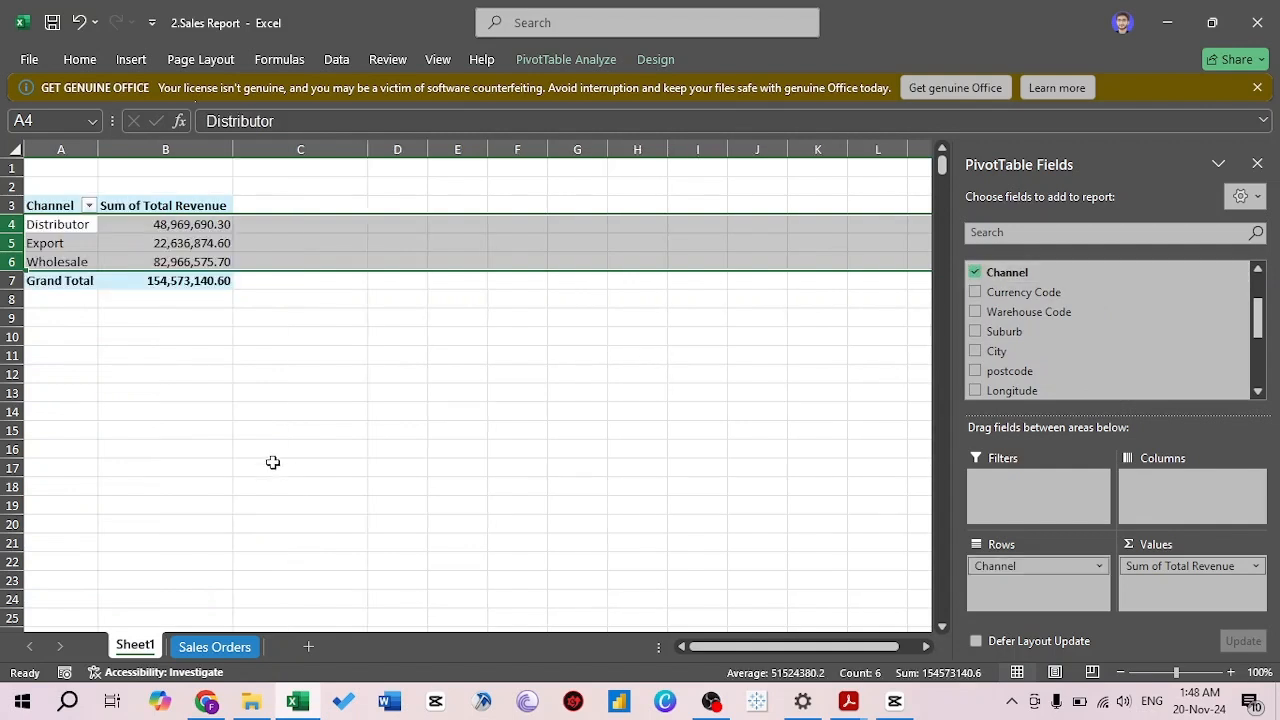
key(Right)
key(Down)
key(Down)
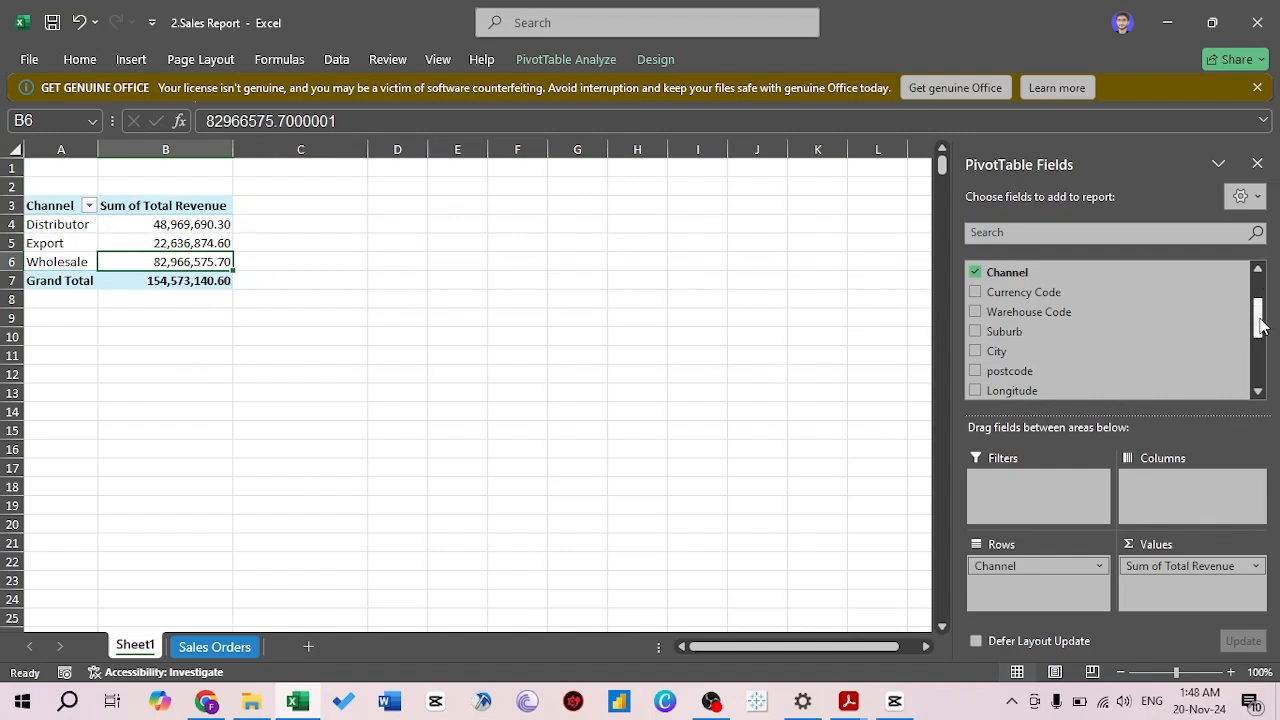
Add Order Quantity to the PivotTable values, summarized by Count and placed ahead of Sum of Total Revenue
drag(1259, 325, 1259, 367)
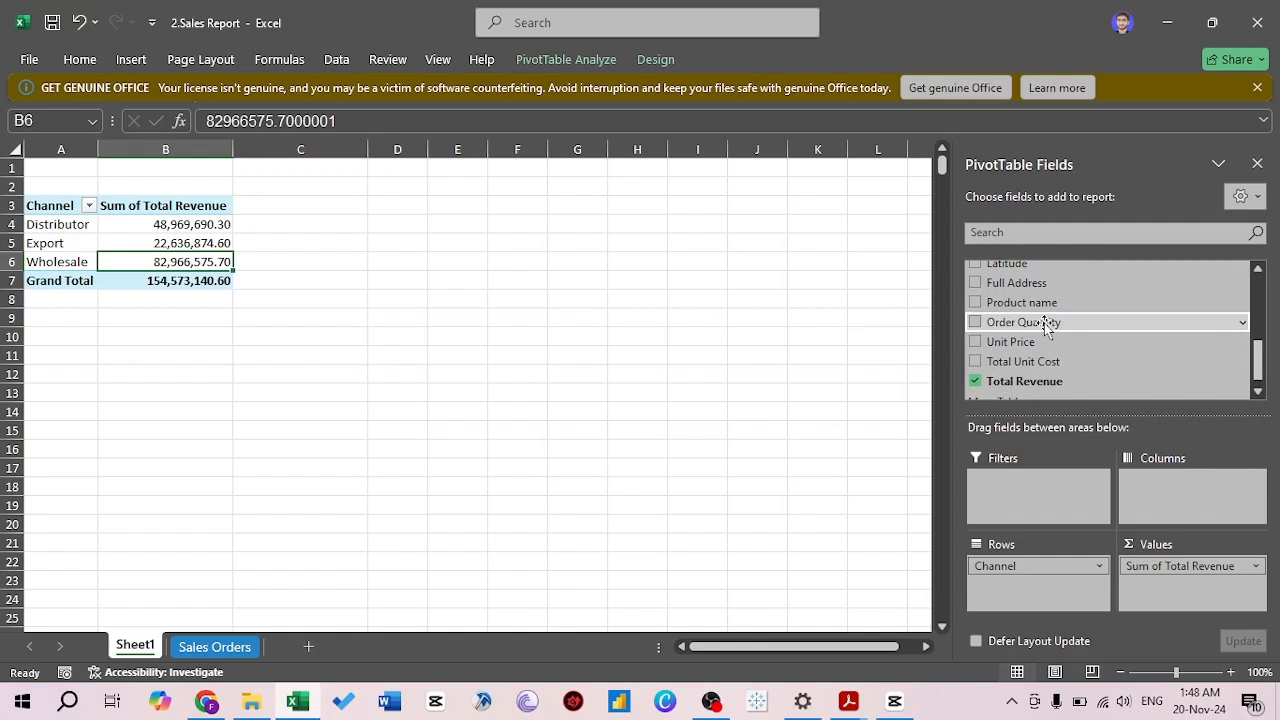
click(975, 322)
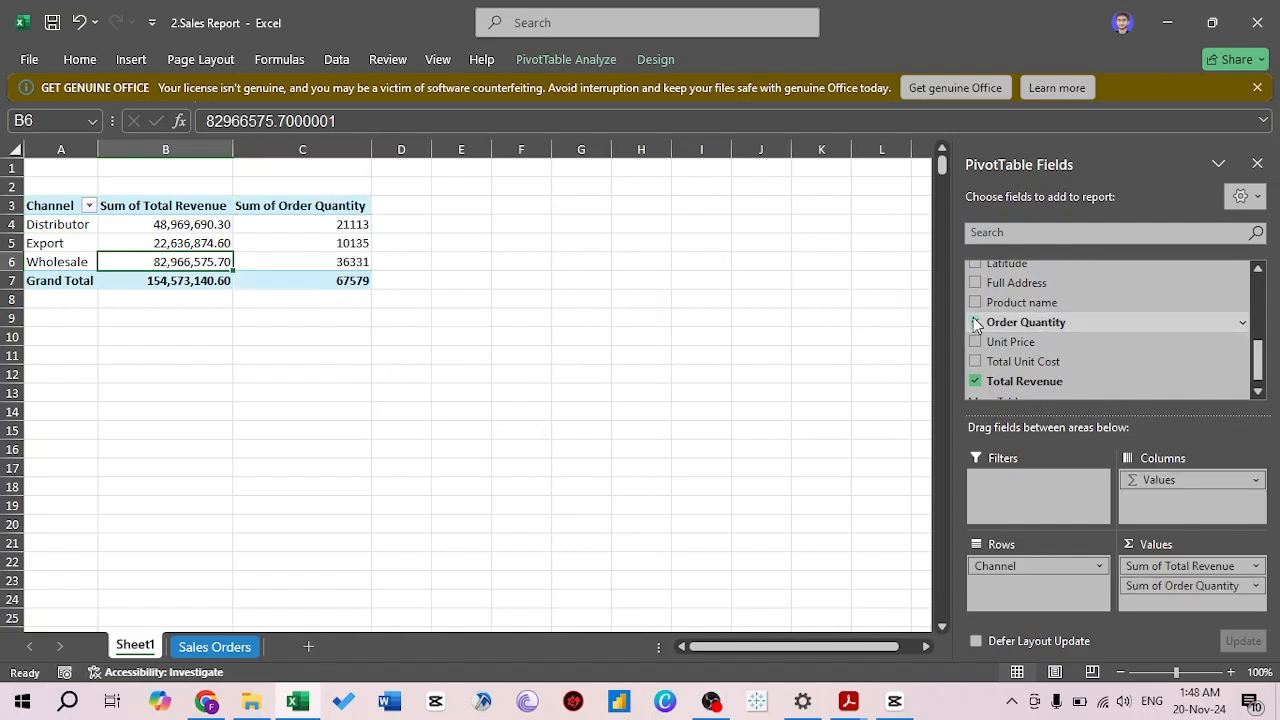
click(1255, 587)
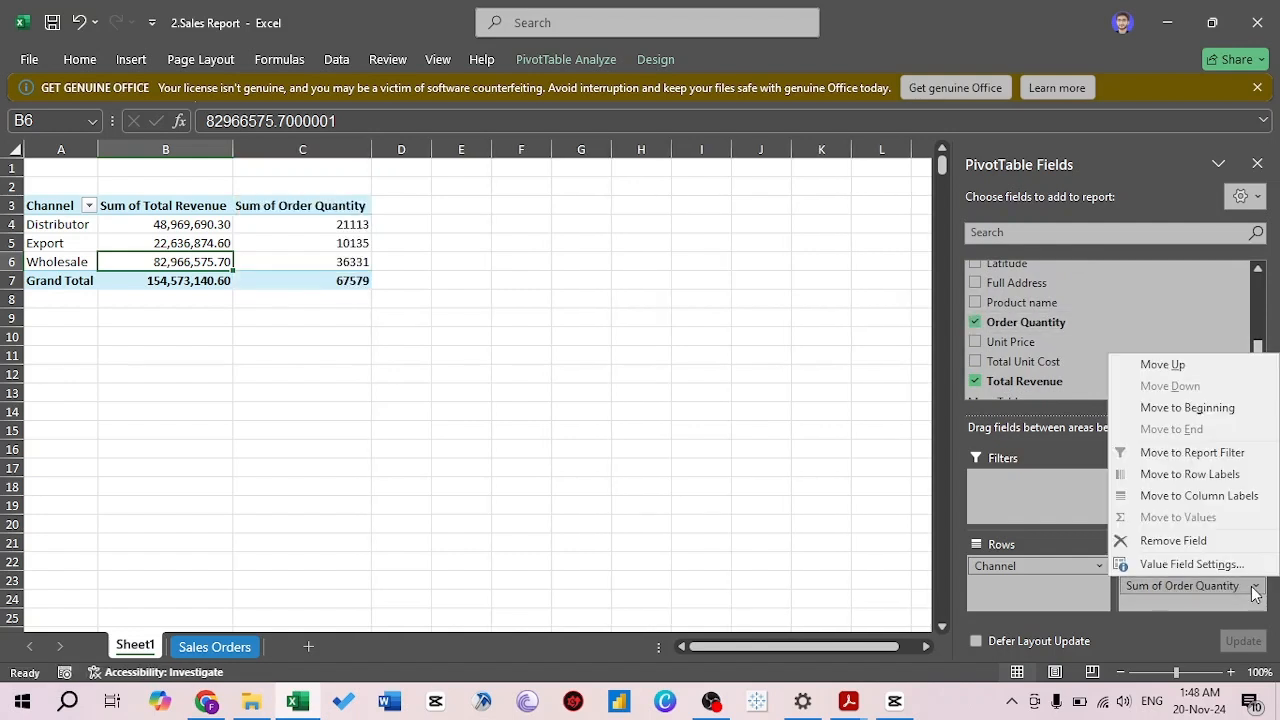
click(1170, 564)
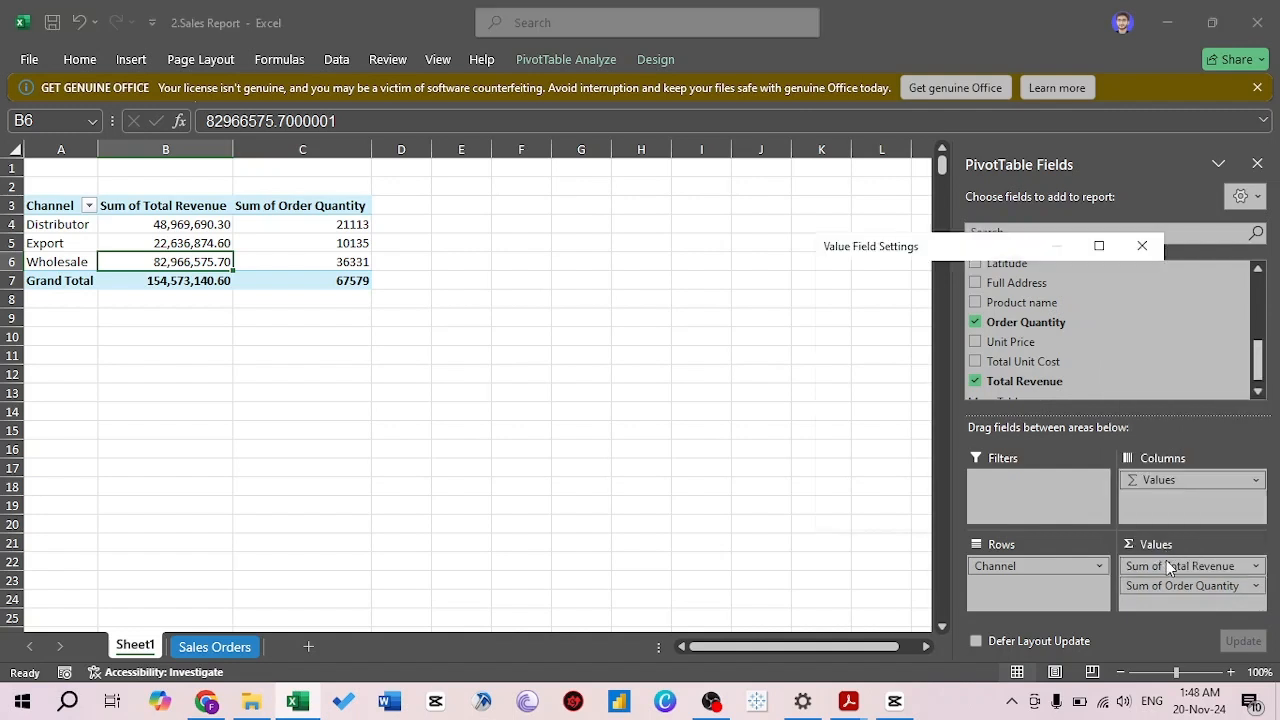
click(860, 413)
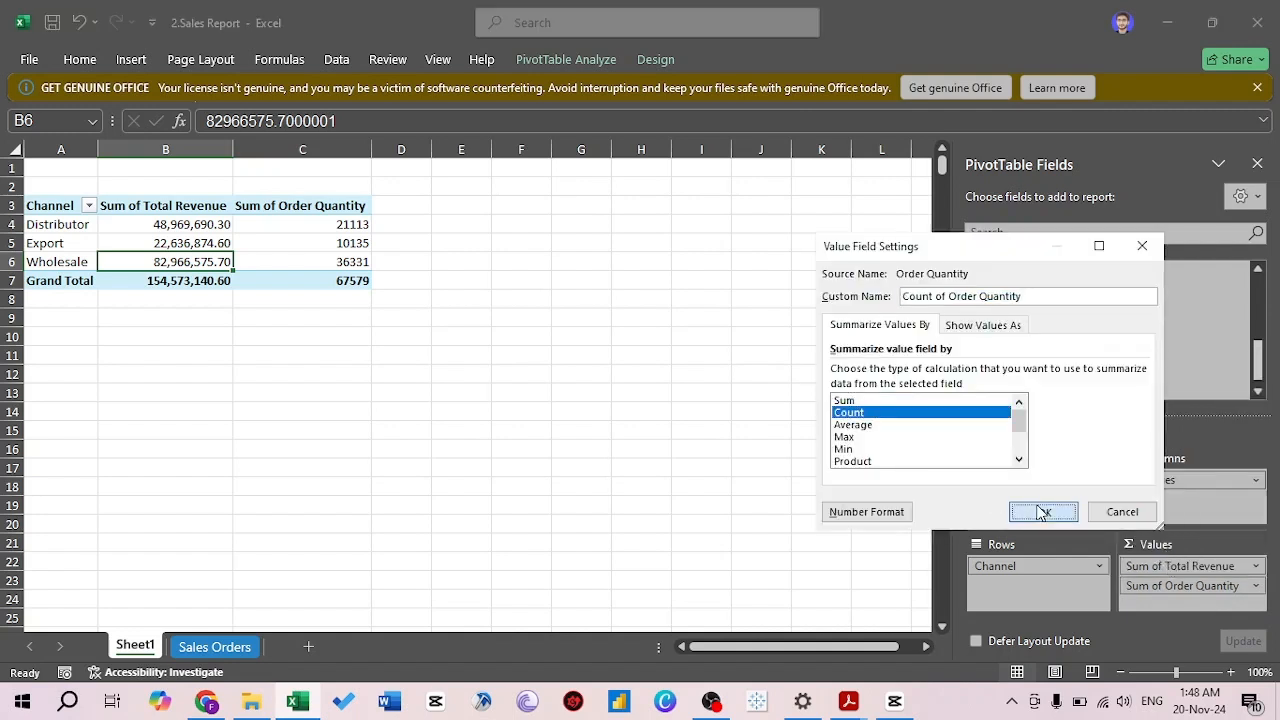
click(1043, 511)
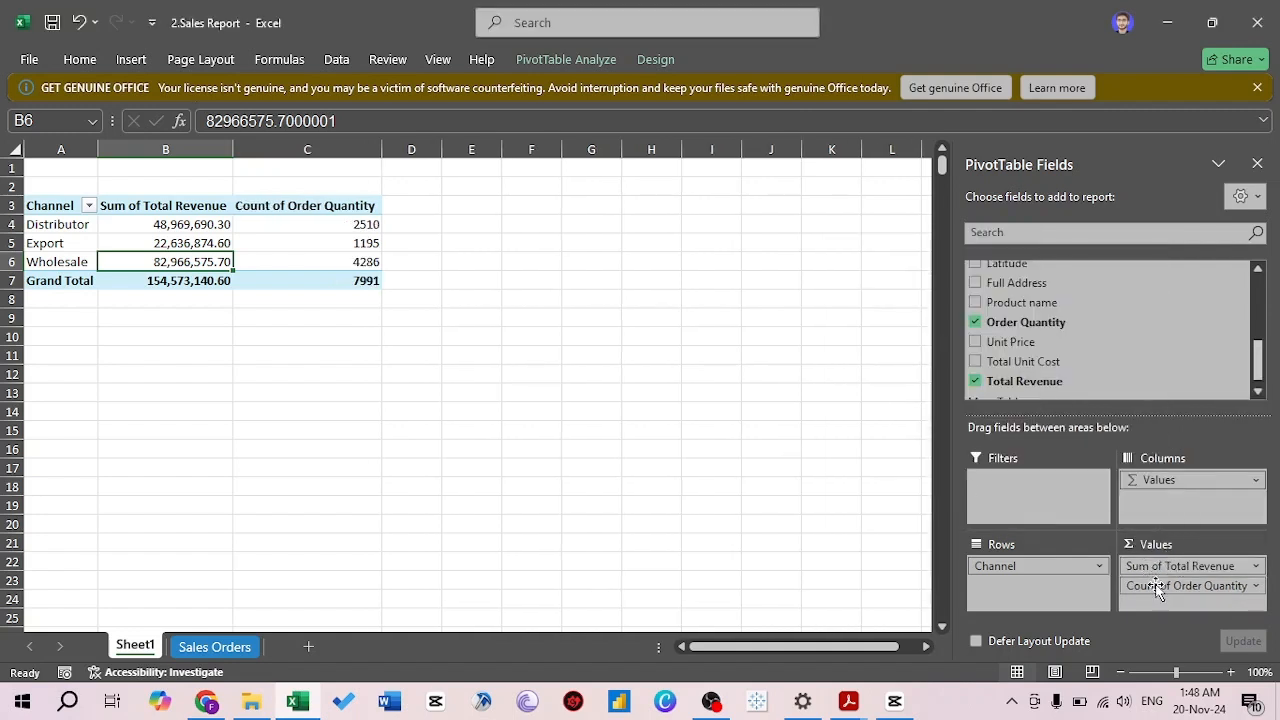
drag(1156, 588, 1185, 562)
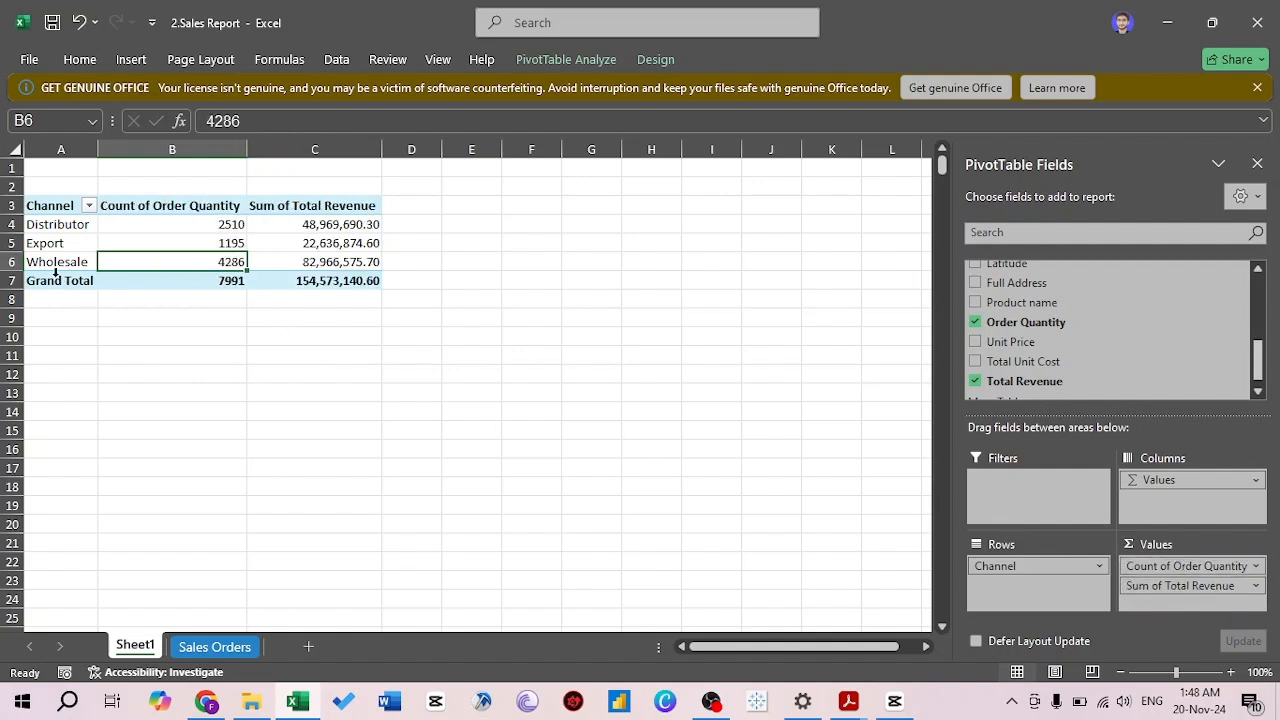
Review the order counts, revenues and grand totals of the sales channels, from Wholesale up to Distributor
mouse_move(223, 286)
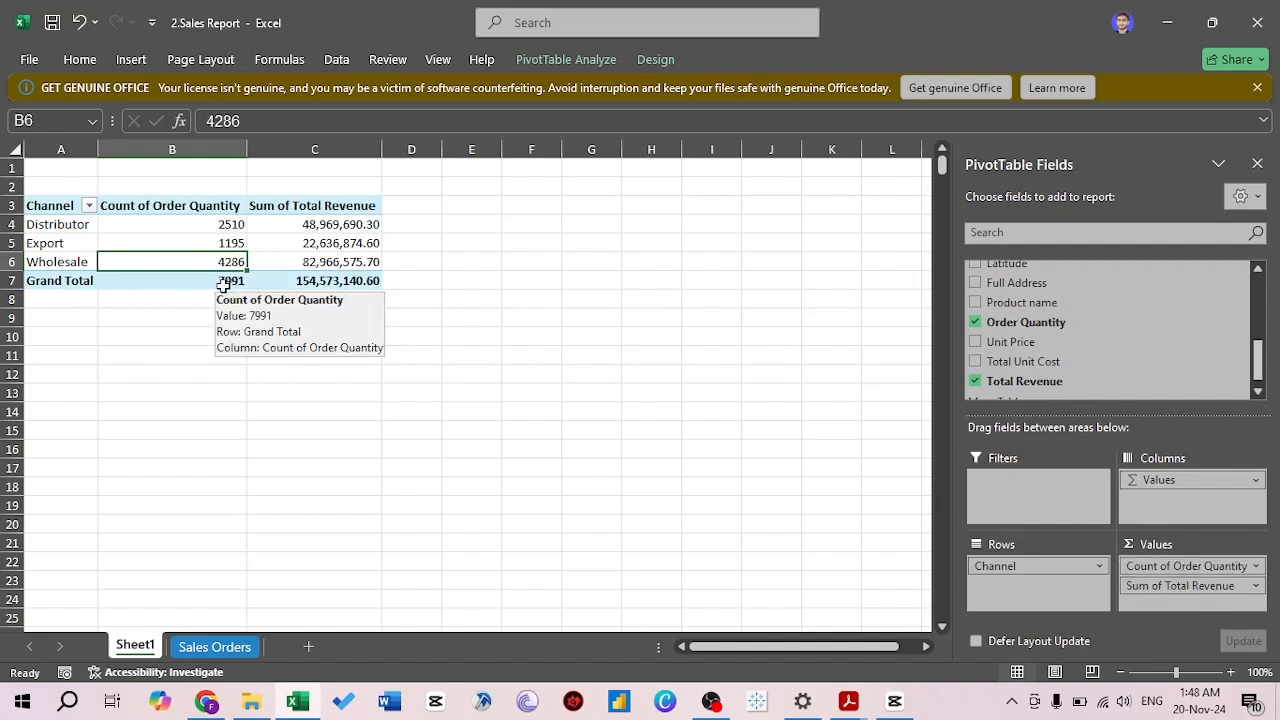
key(Right)
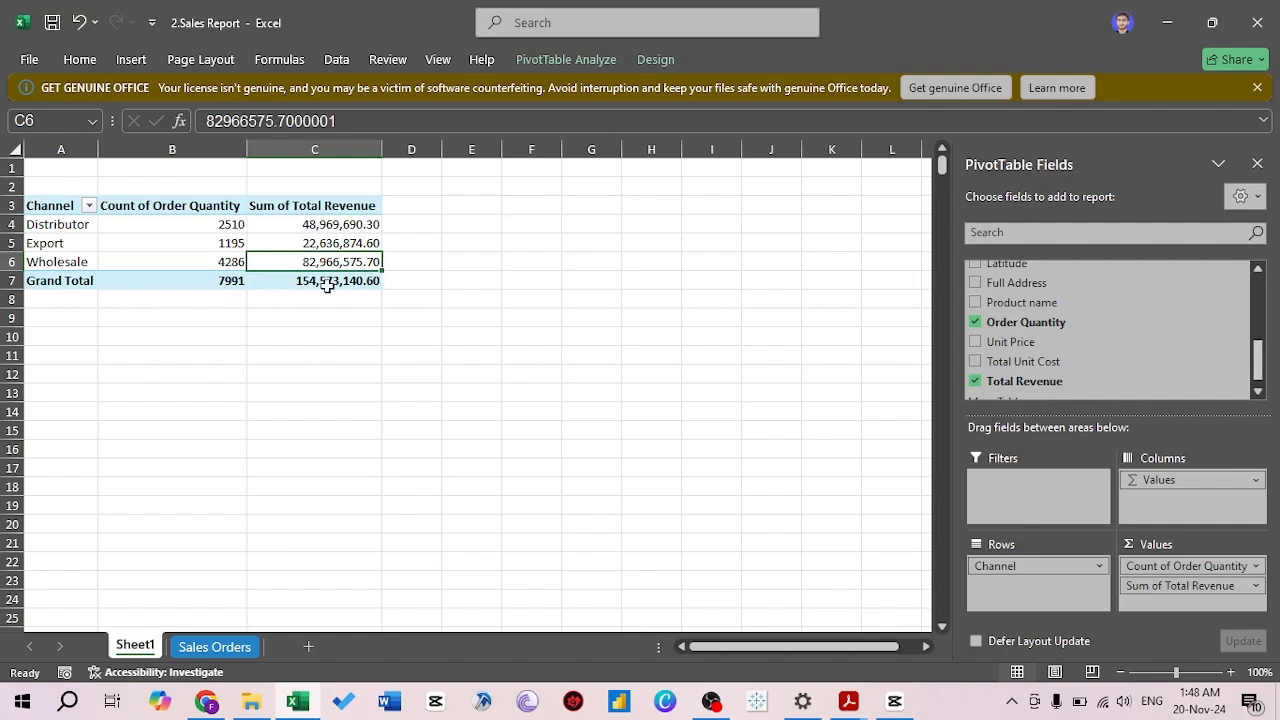
mouse_move(327, 285)
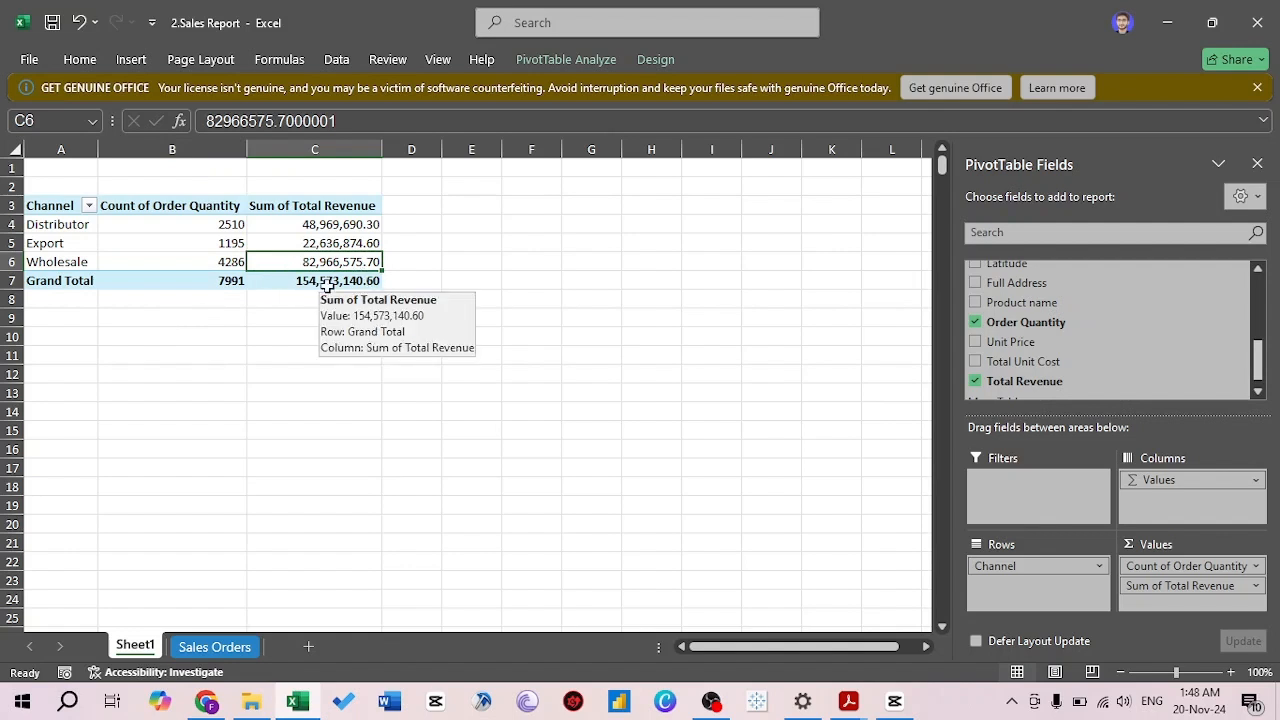
key(Left)
key(Up)
key(Up)
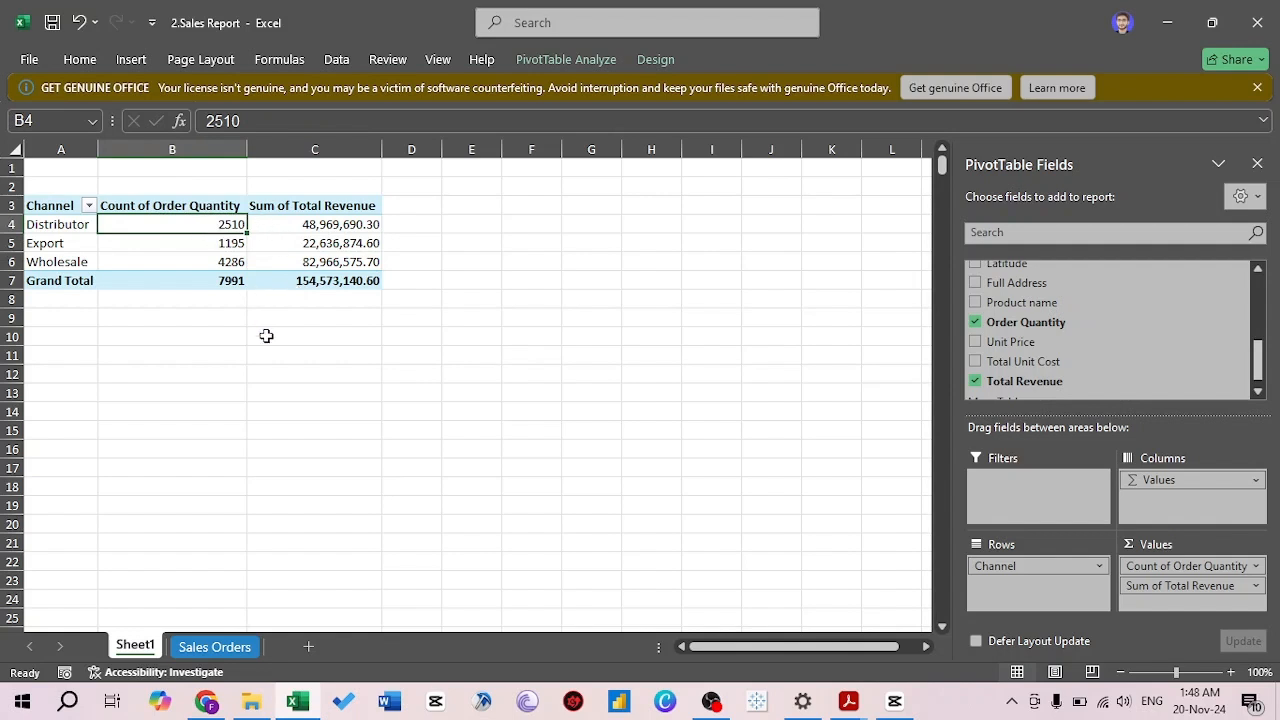
key(Right)
key(Right)
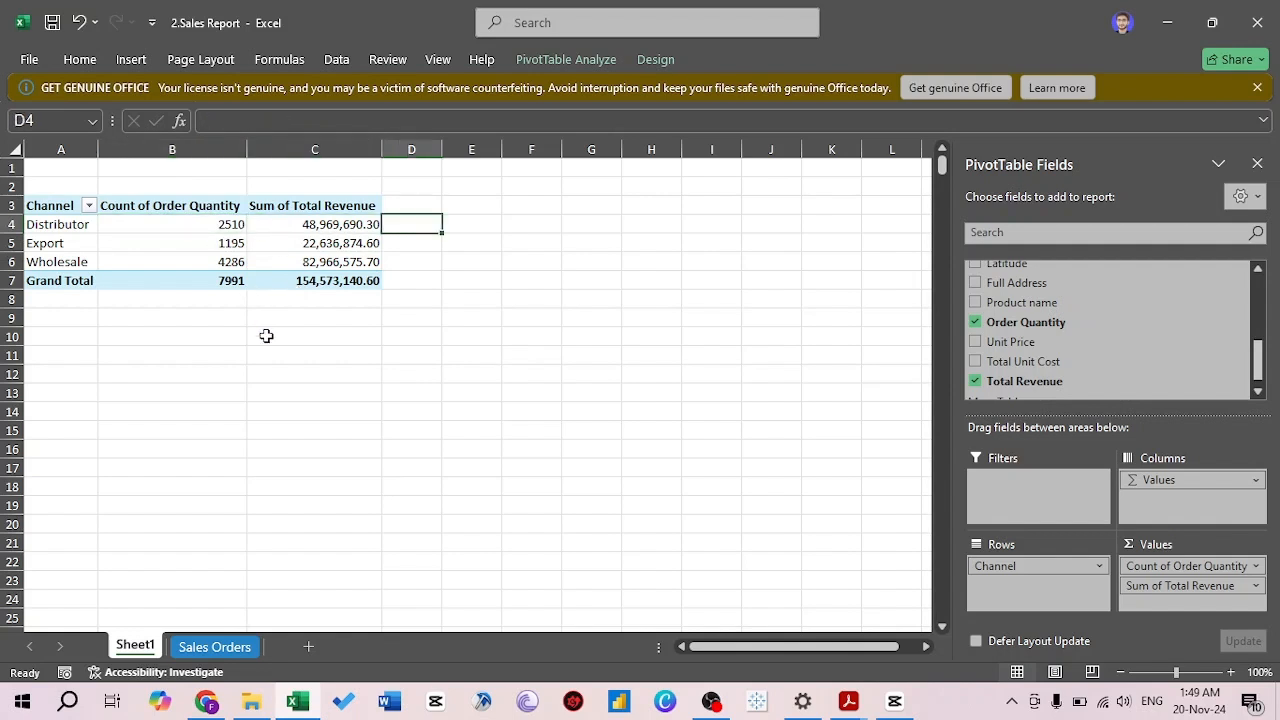
key(Left)
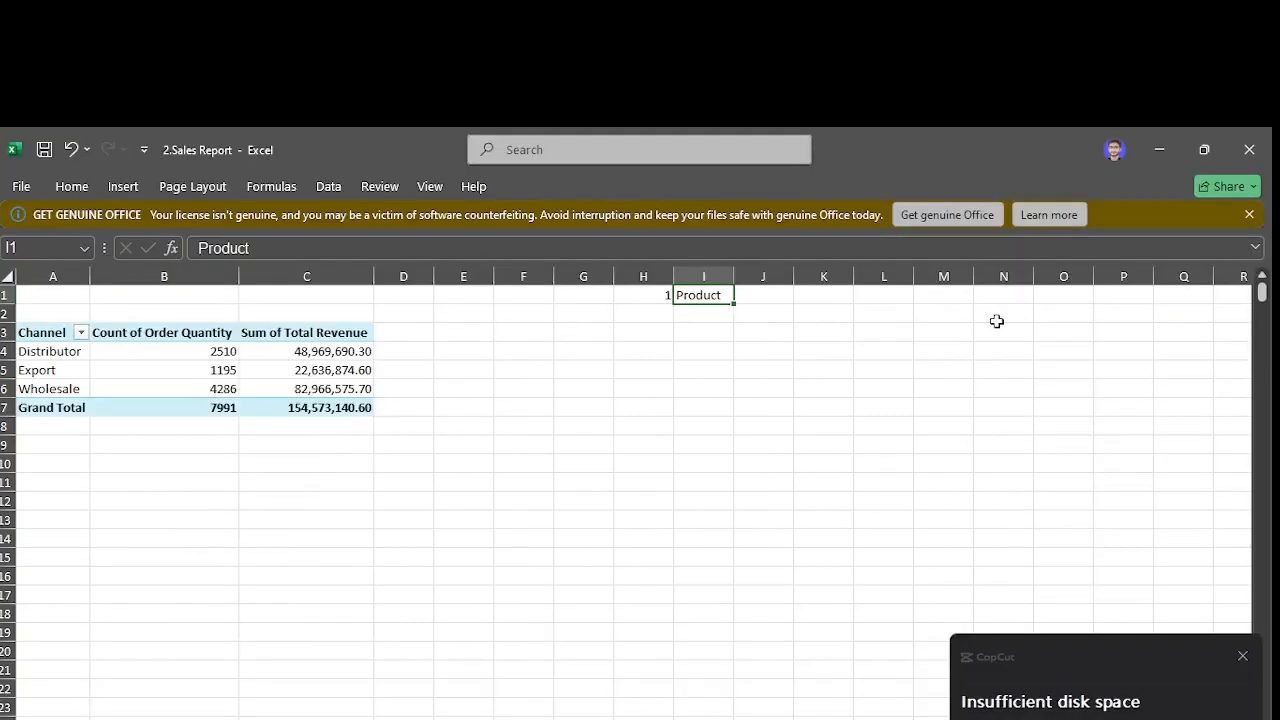
Dismiss the disk space notification and complete the note in I1 as "Product 7,1,2 has highest"
click(1244, 658)
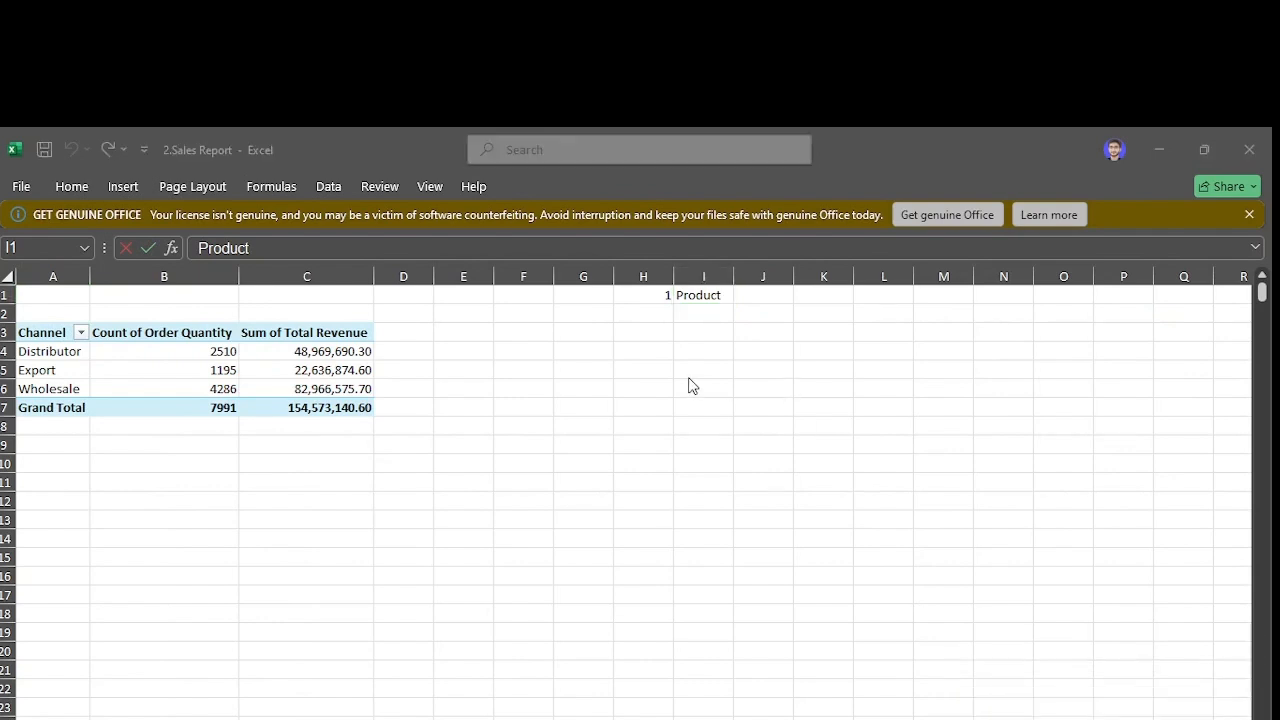
text(7)
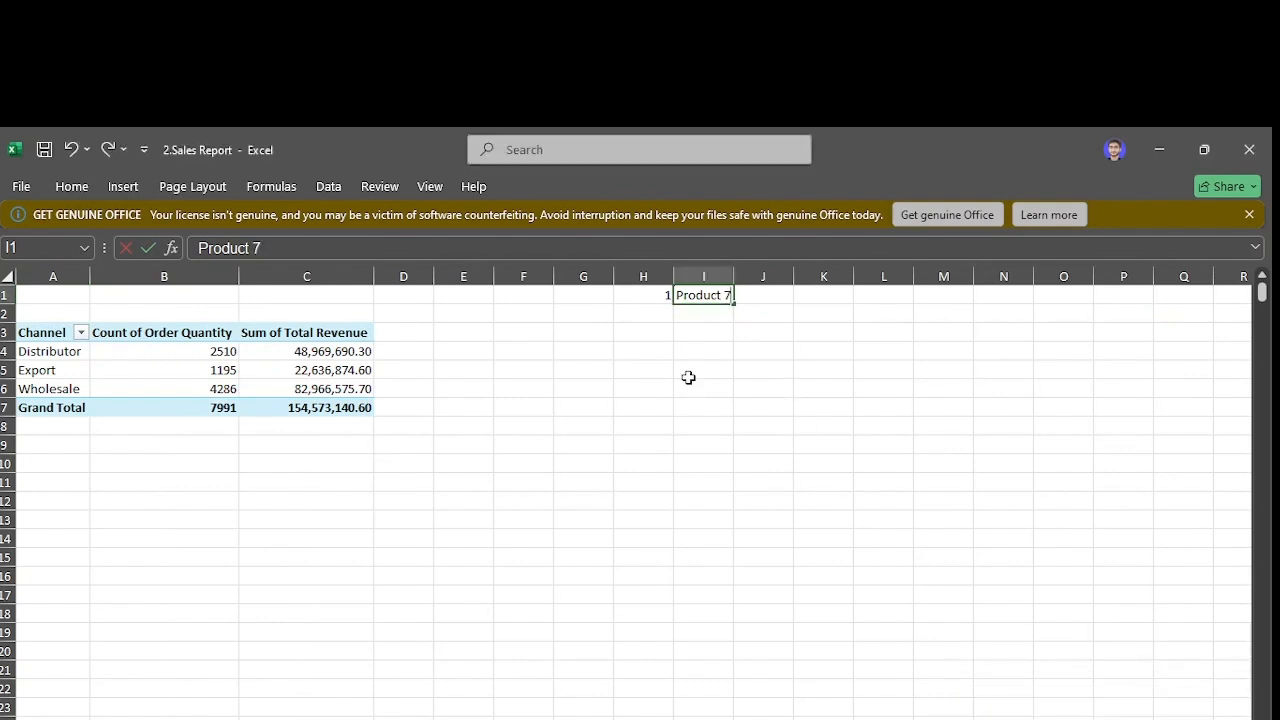
text(,1,2 has hi)
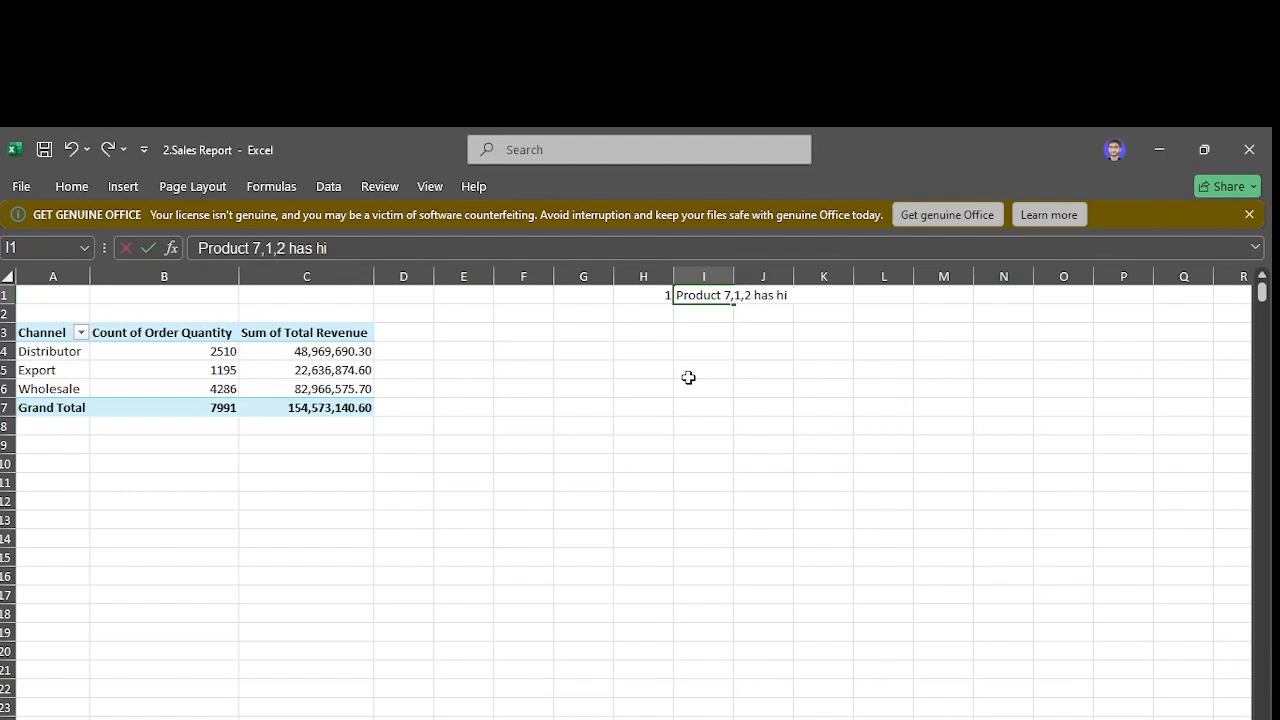
text(ghest)
key(Return)
Enter finding number 2 in H2 and the note "Three Christchurch, hamilton and Watekere" in I2
key(Left)
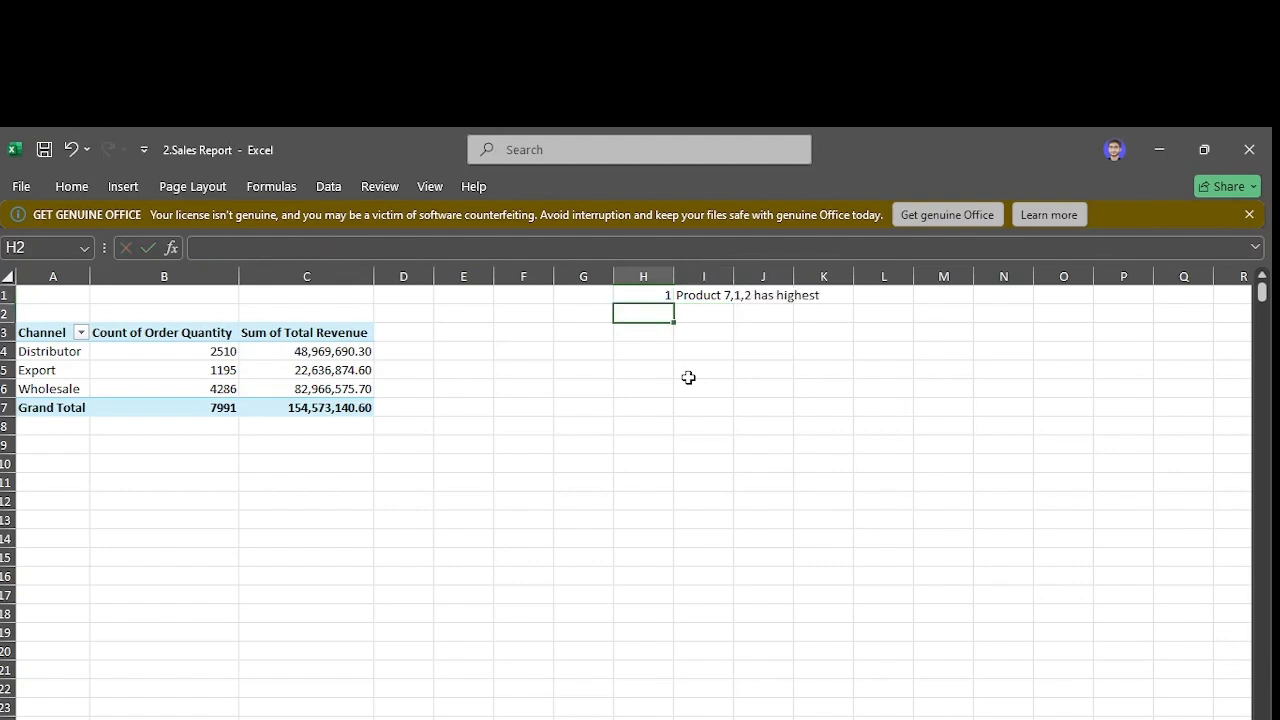
text(2)
key(Right)
text(Three)
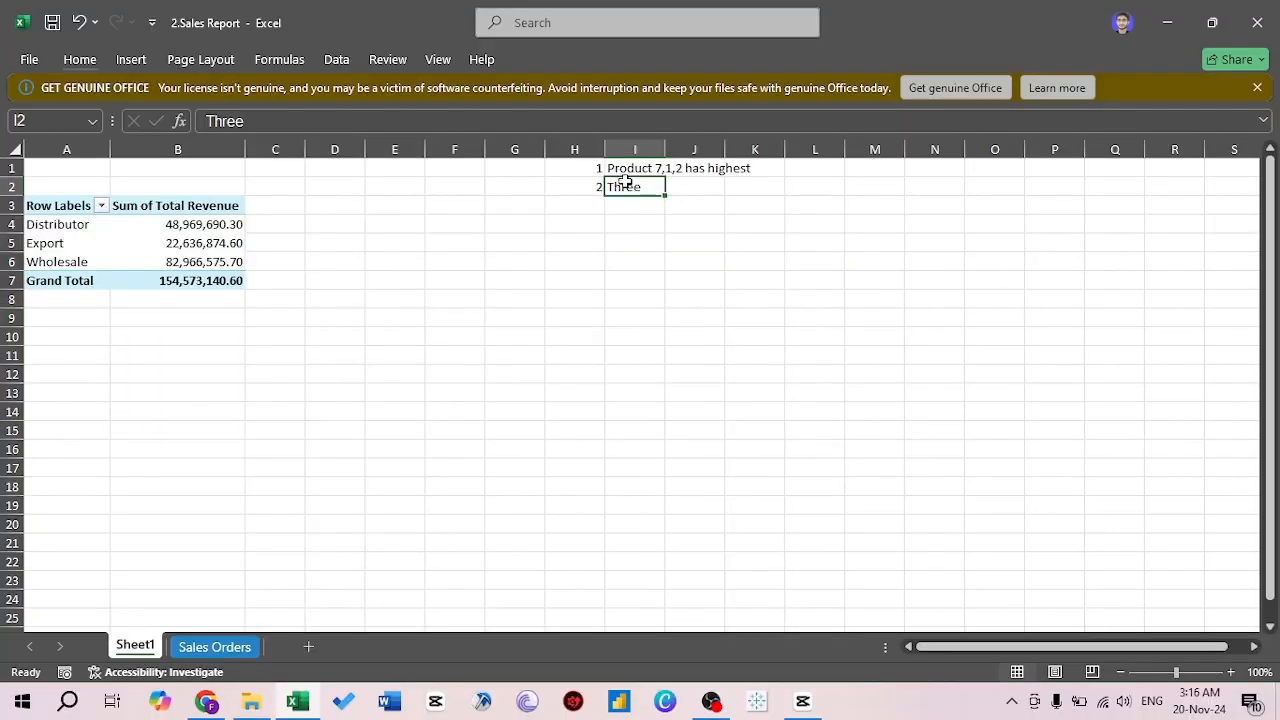
double_click(625, 184)
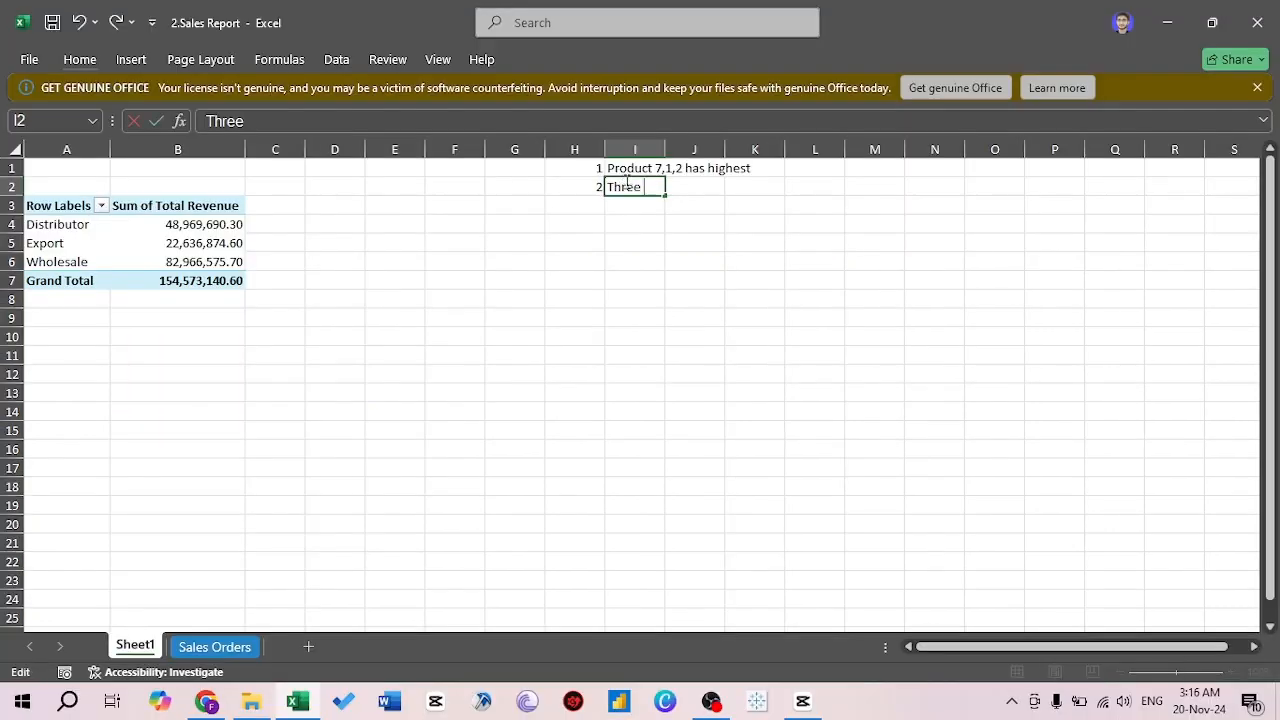
text(Christchurch)
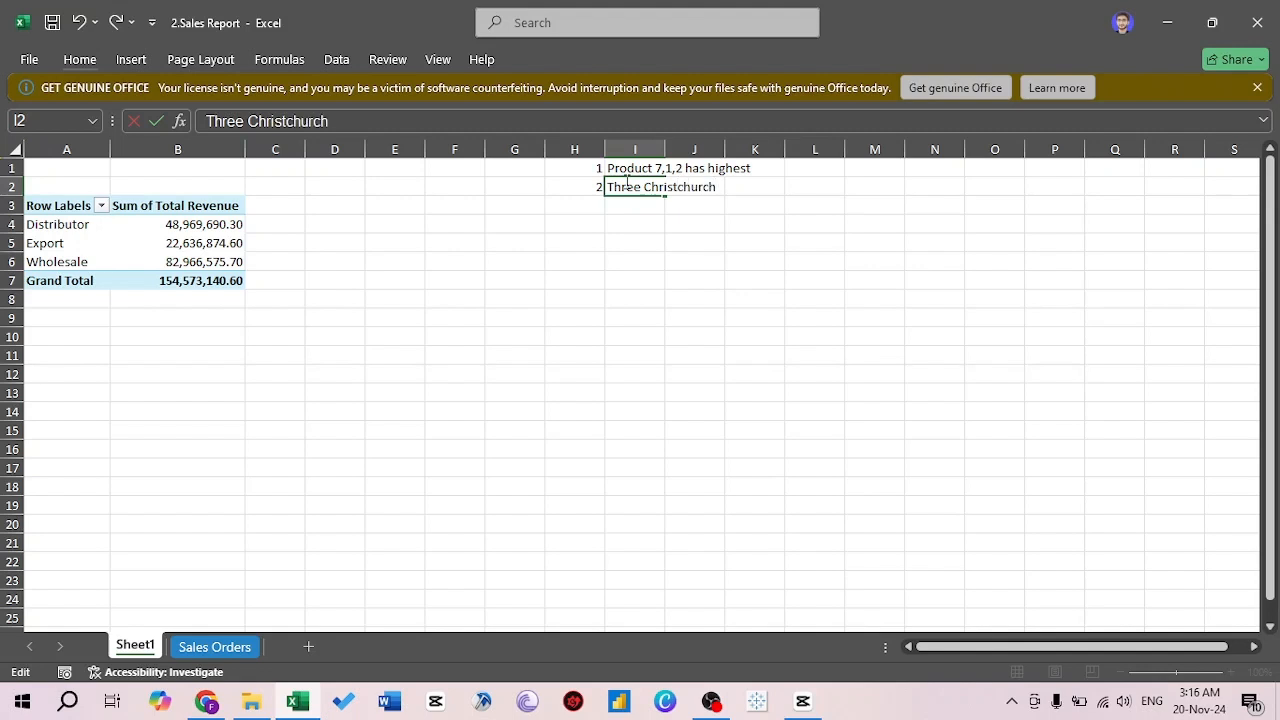
text(, hamilton and)
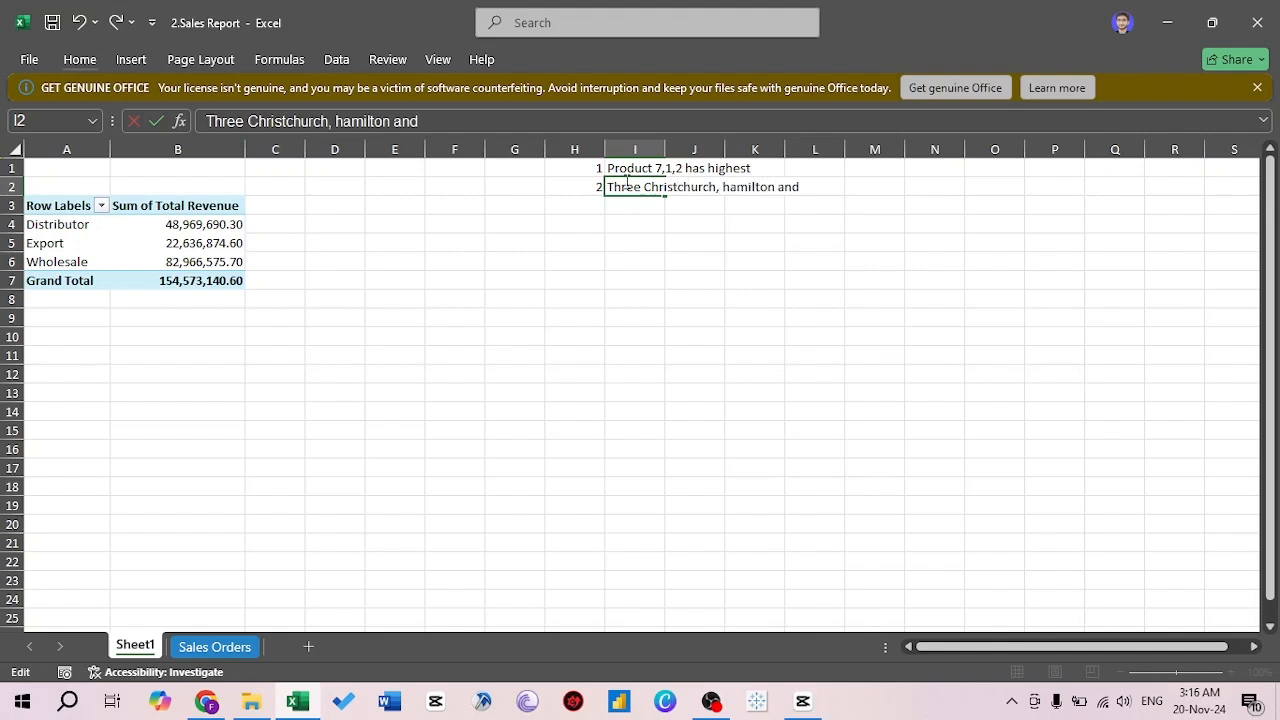
text( Watekere)
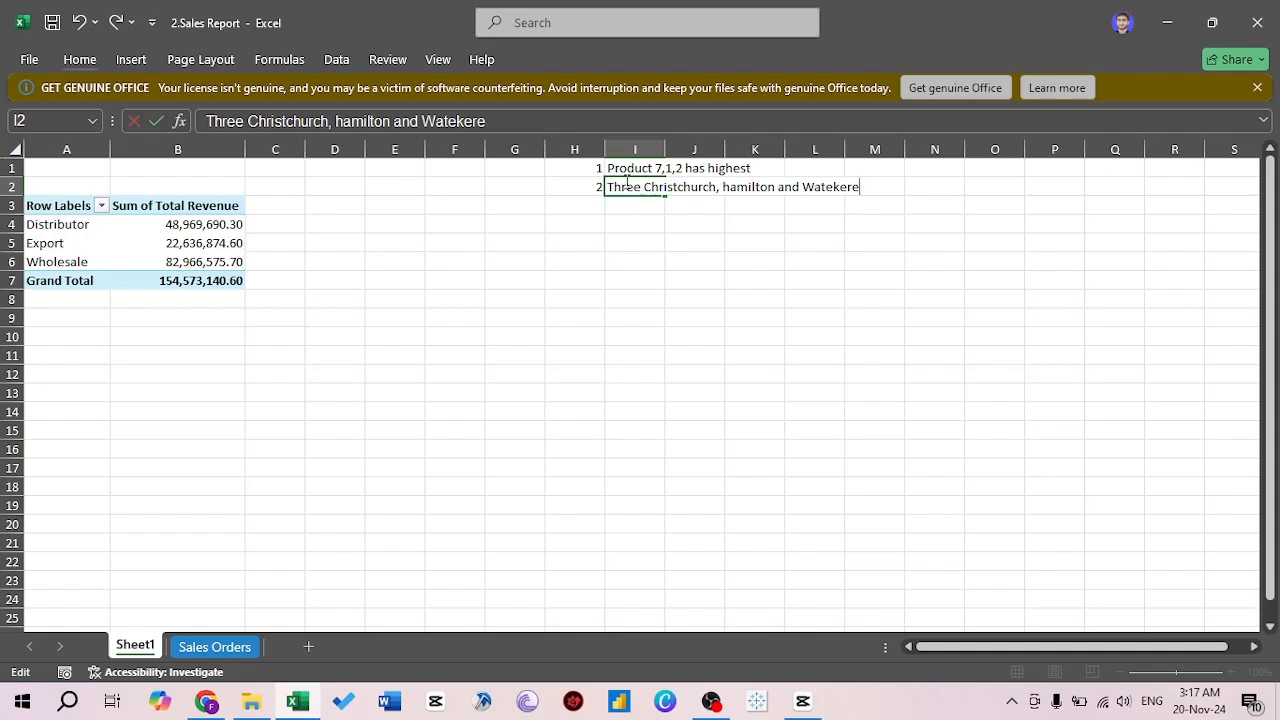
key(Return)
Enter finding number 3 in H3 and the note "Wholesale has highest sales" in I3
key(Left)
text(3)
key(Tab)
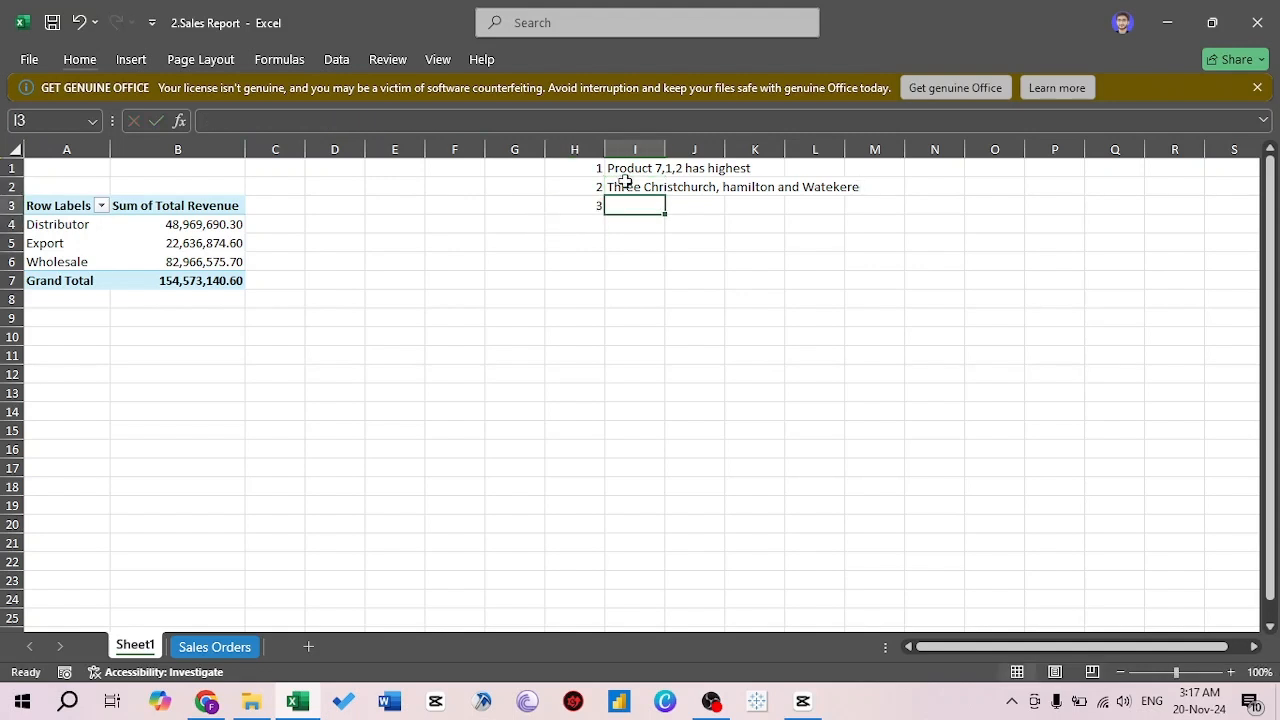
text(Wholesa)
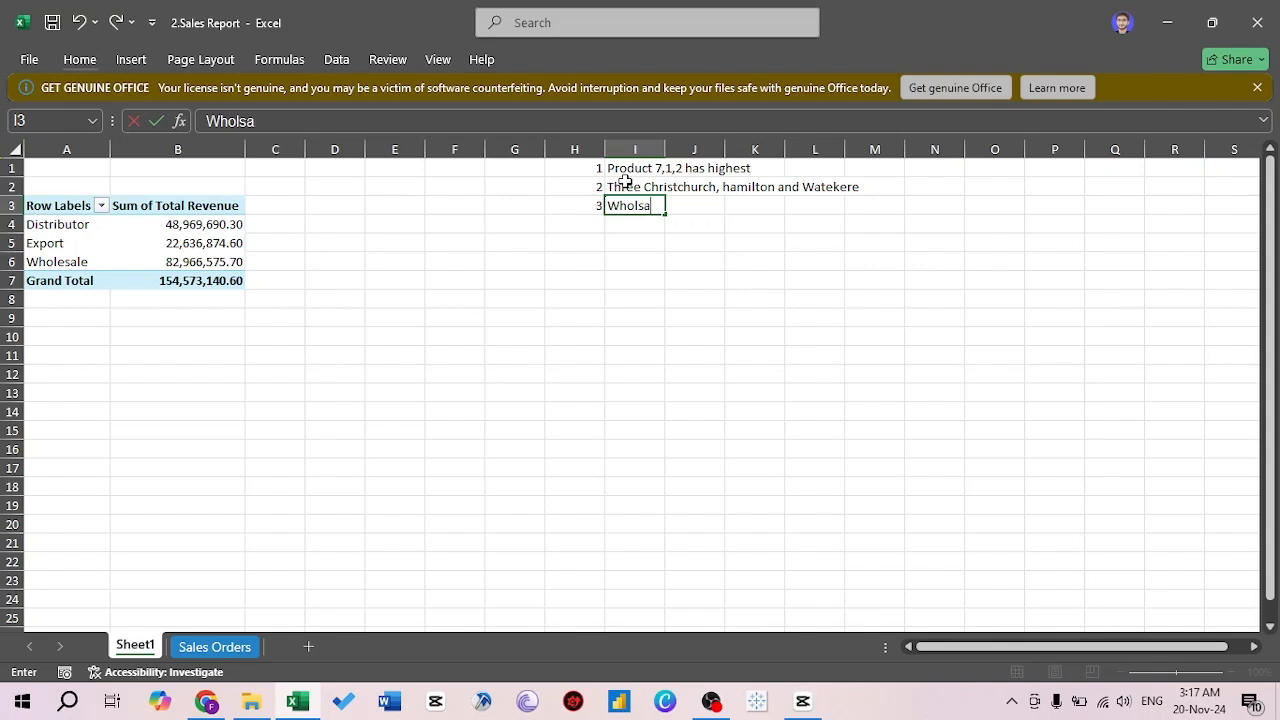
text(l)
key(BackSpace)
key(BackSpace)
key(BackSpace)
text(esale has highest)
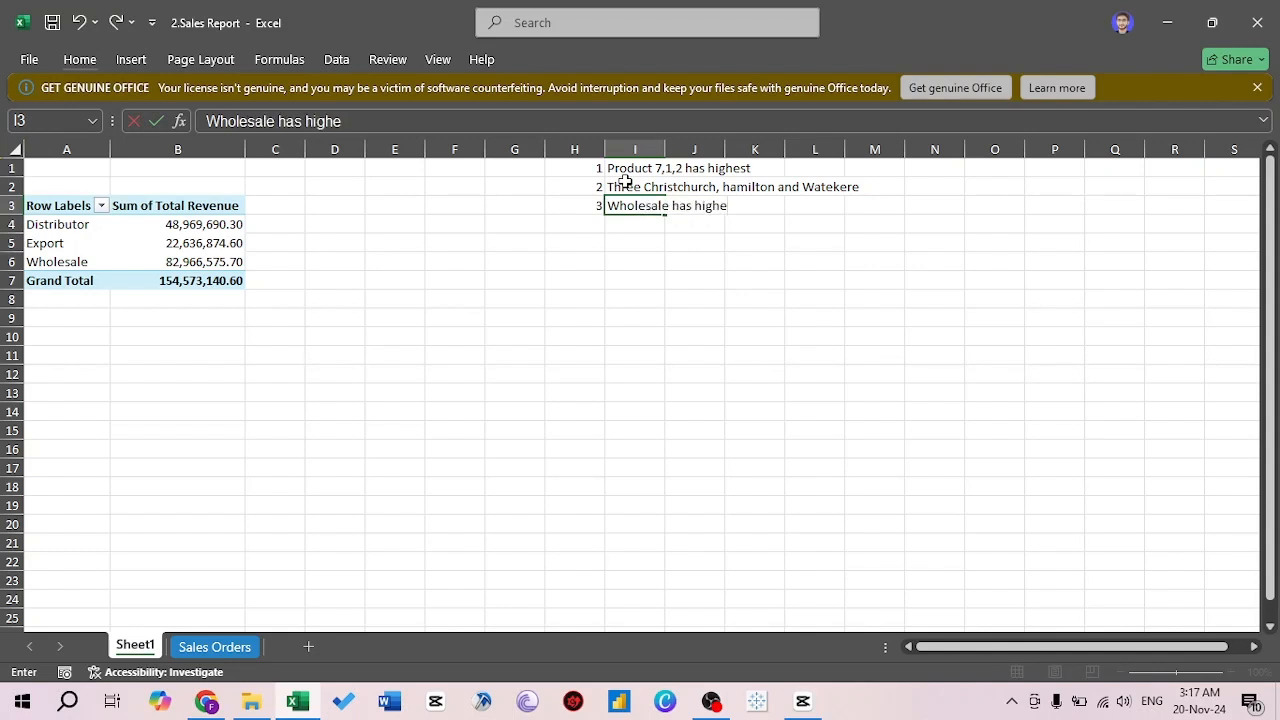
text(s)
key(Return)
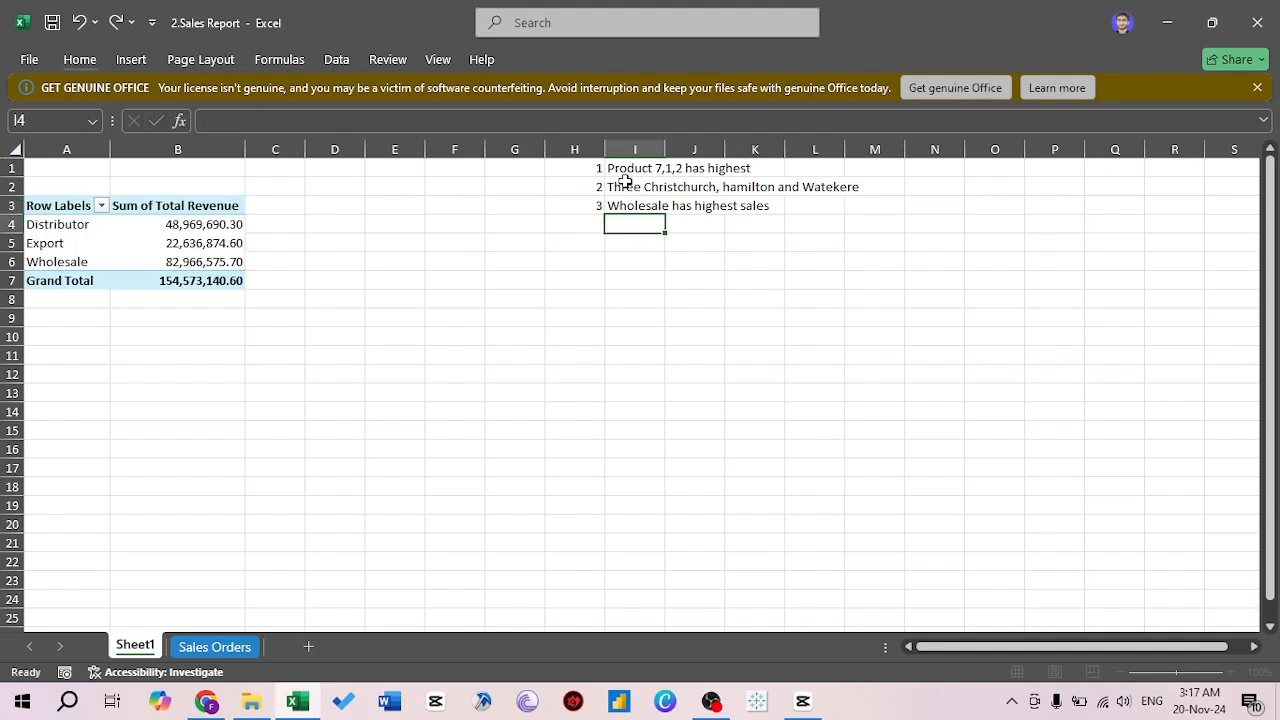
Remove the Total Revenue and Channel fields from the PivotTable
key(Left)
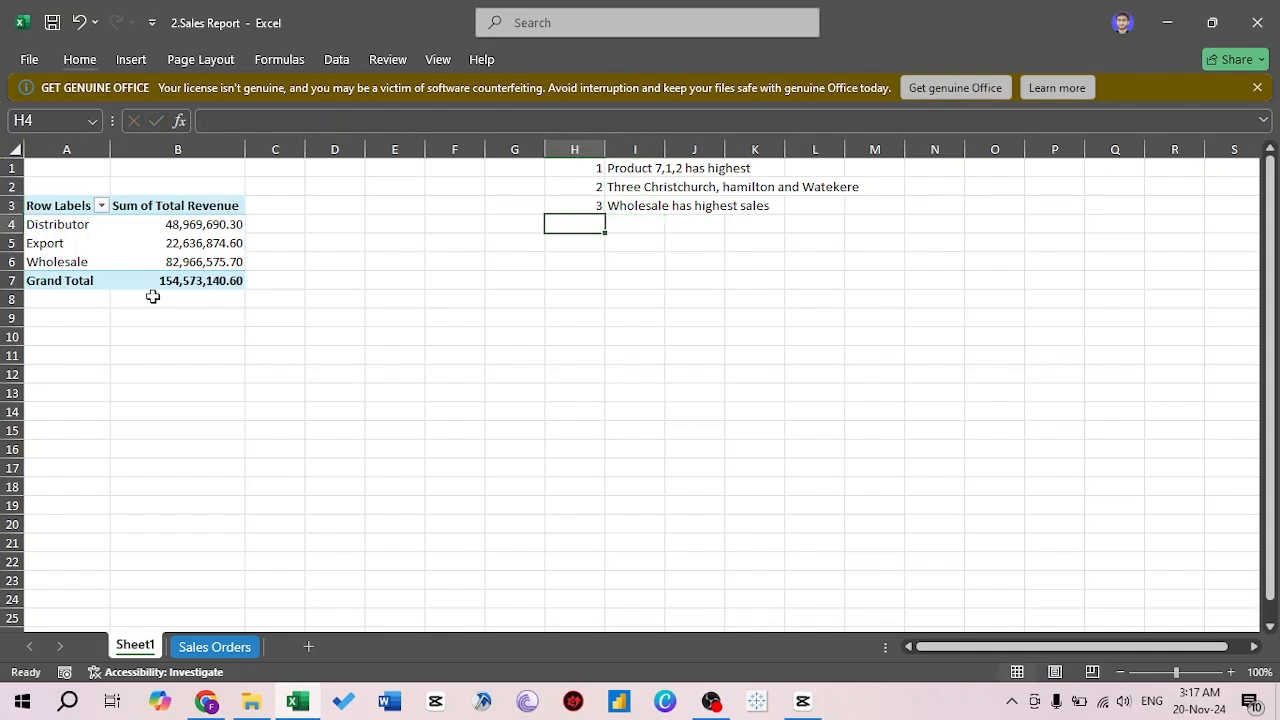
click(190, 280)
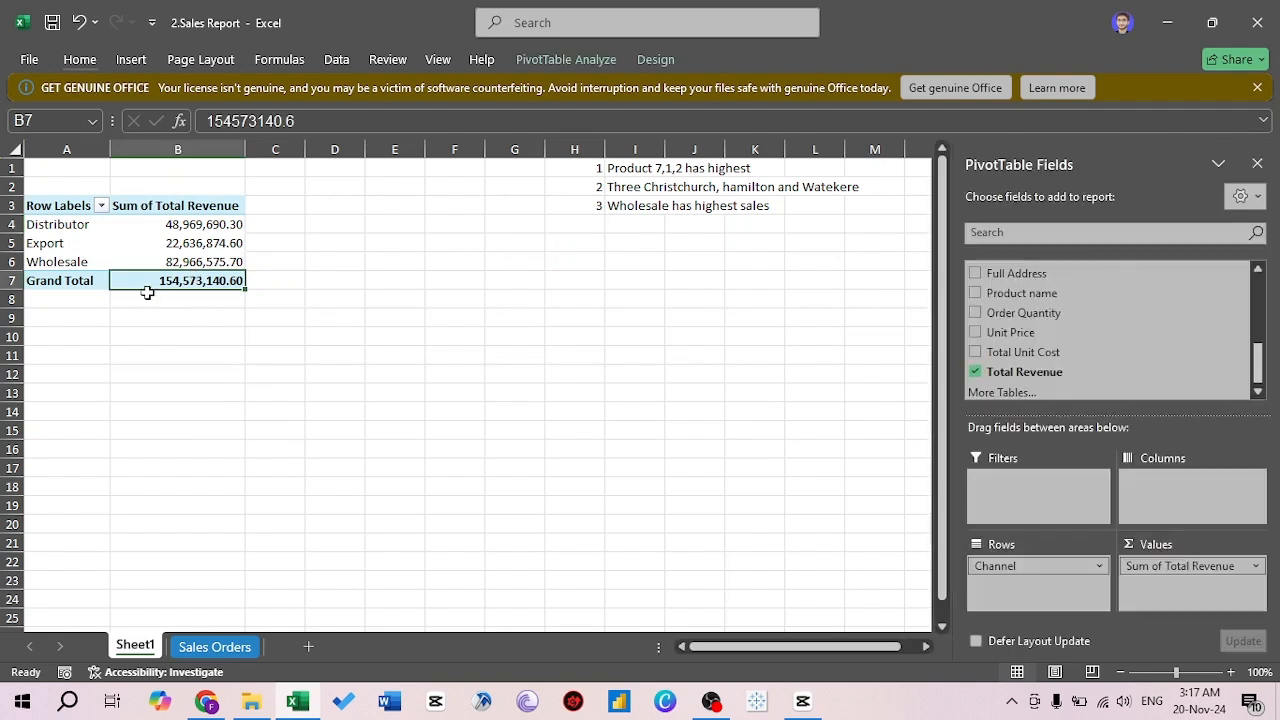
click(975, 372)
click(1257, 270)
click(1257, 270)
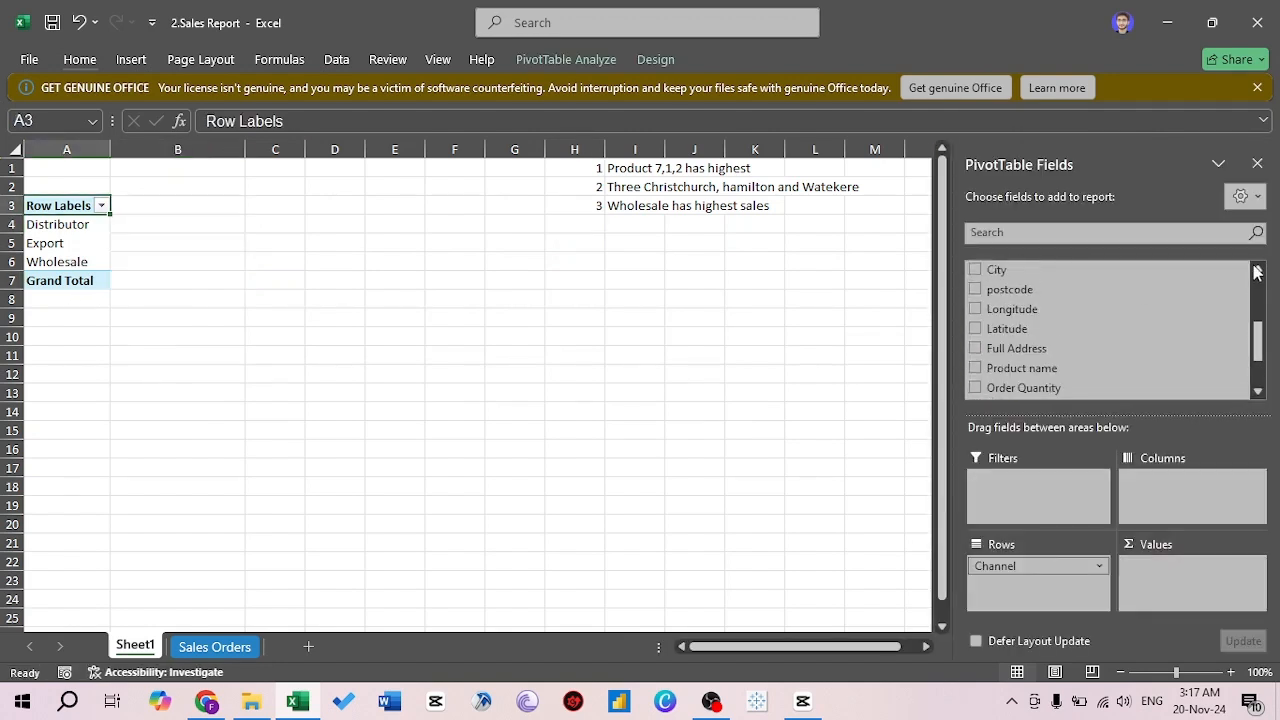
click(1257, 270)
click(1257, 270)
click(1257, 270)
click(1257, 270)
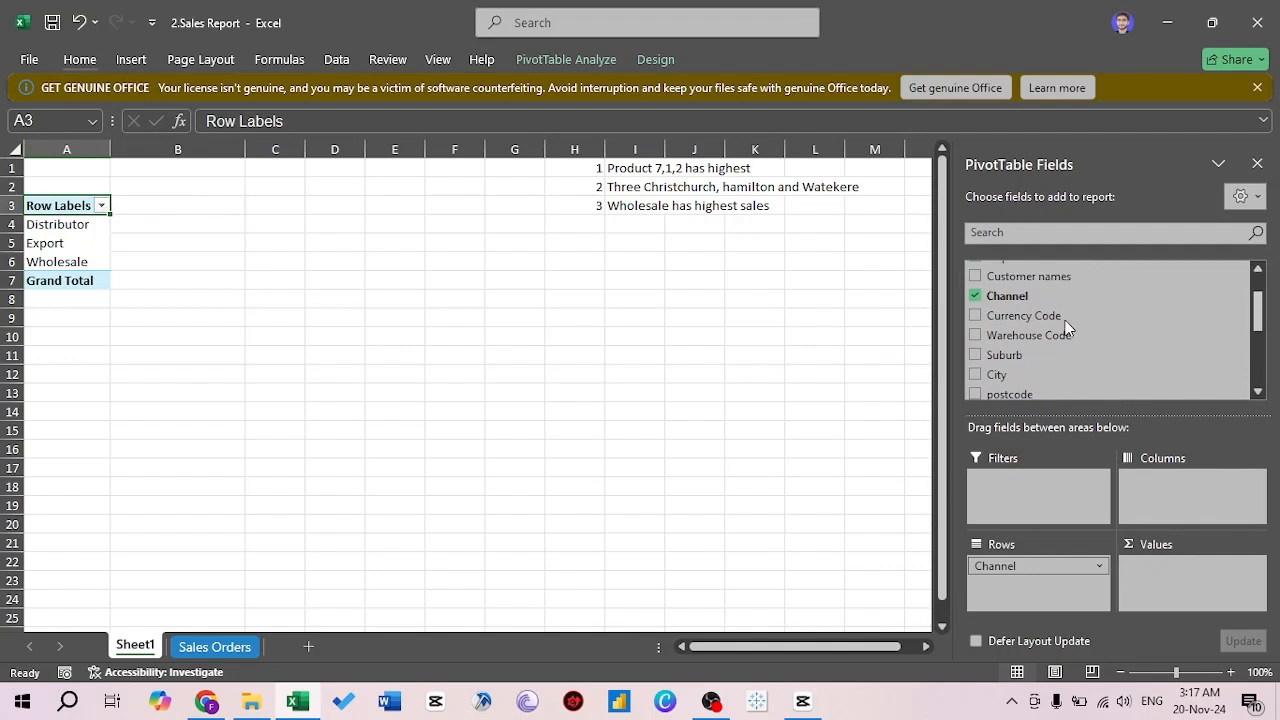
click(975, 296)
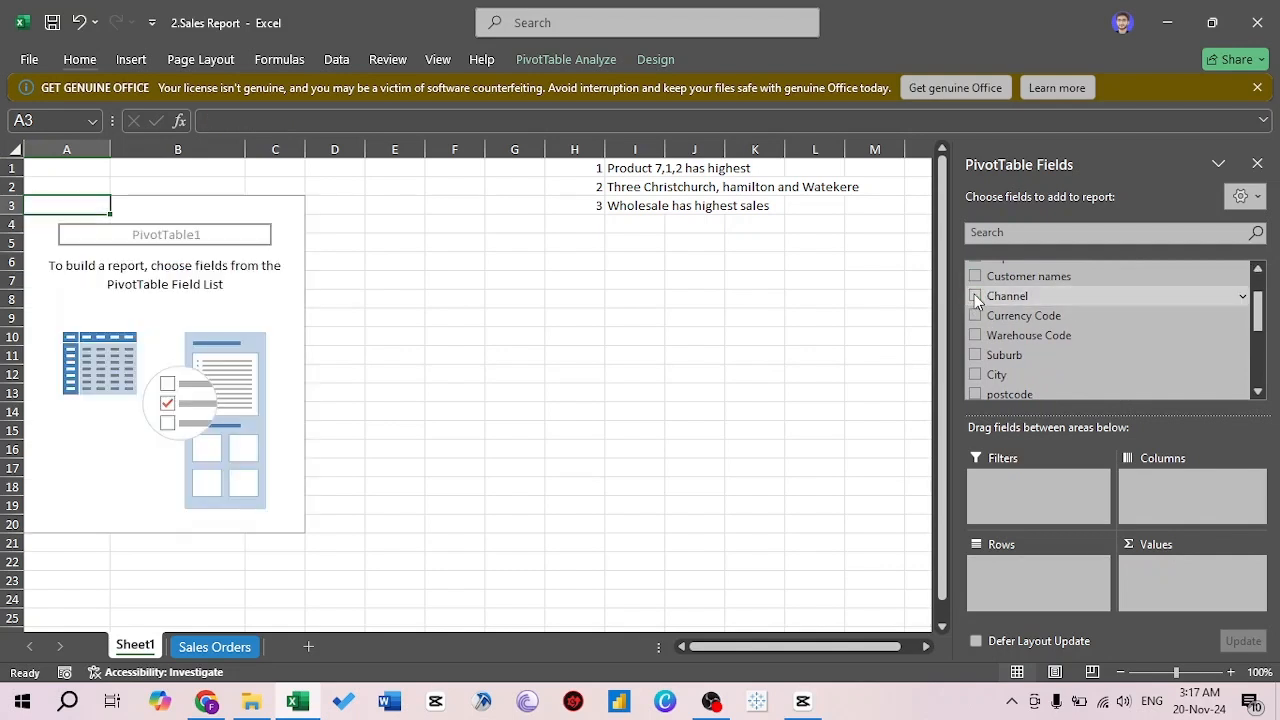
Add Customer names as the PivotTable rows and Total Revenue as a summed value
drag(1259, 318, 1262, 368)
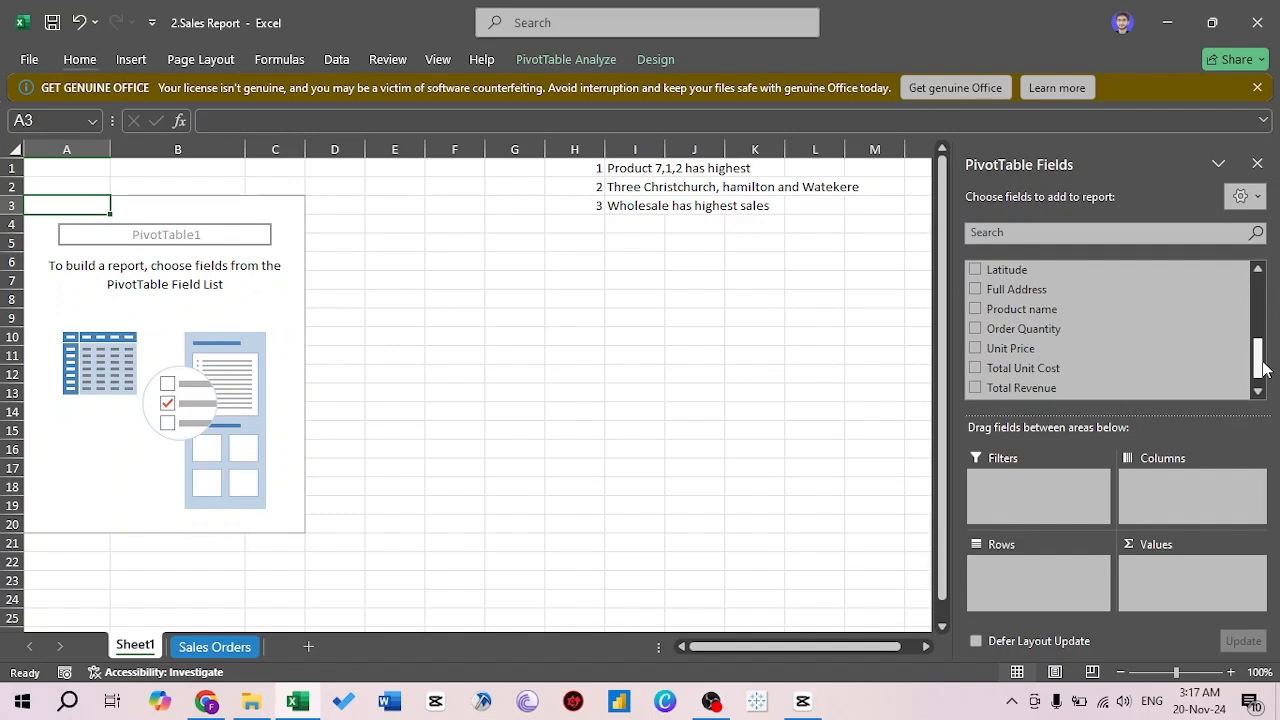
drag(1262, 368, 1262, 324)
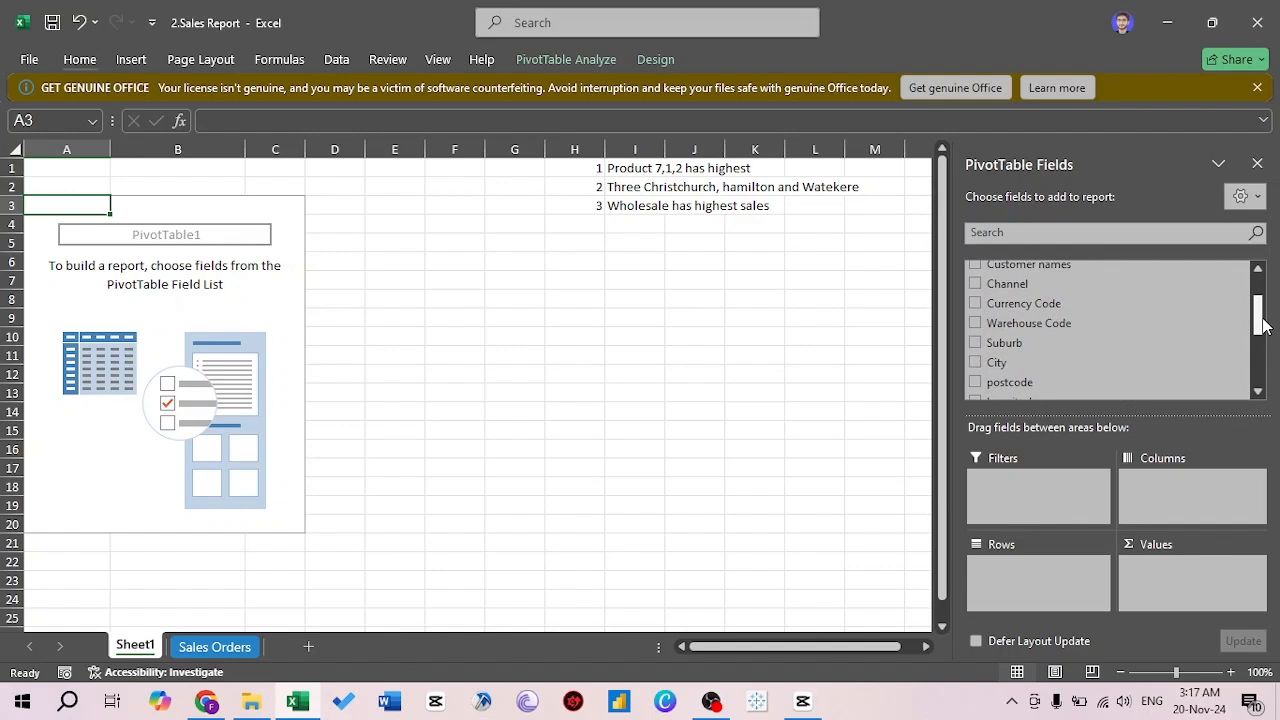
drag(1262, 325, 1260, 280)
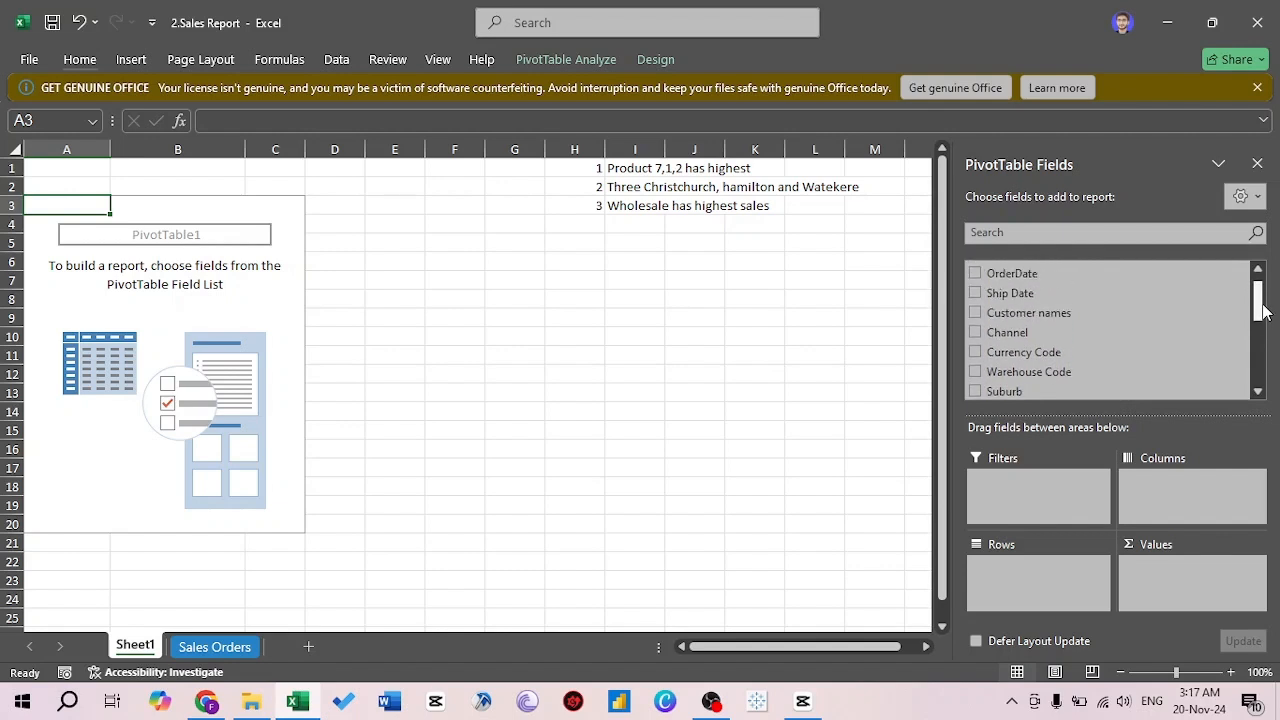
click(975, 314)
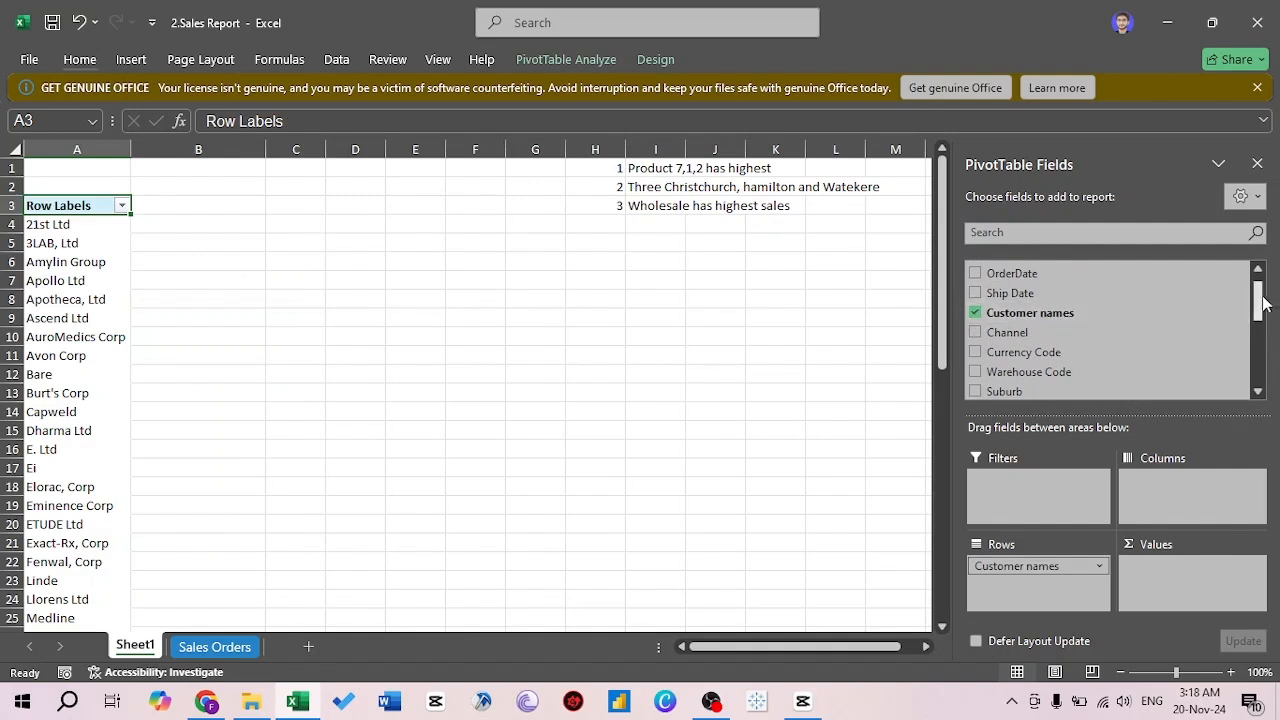
drag(1258, 316, 1258, 382)
click(975, 368)
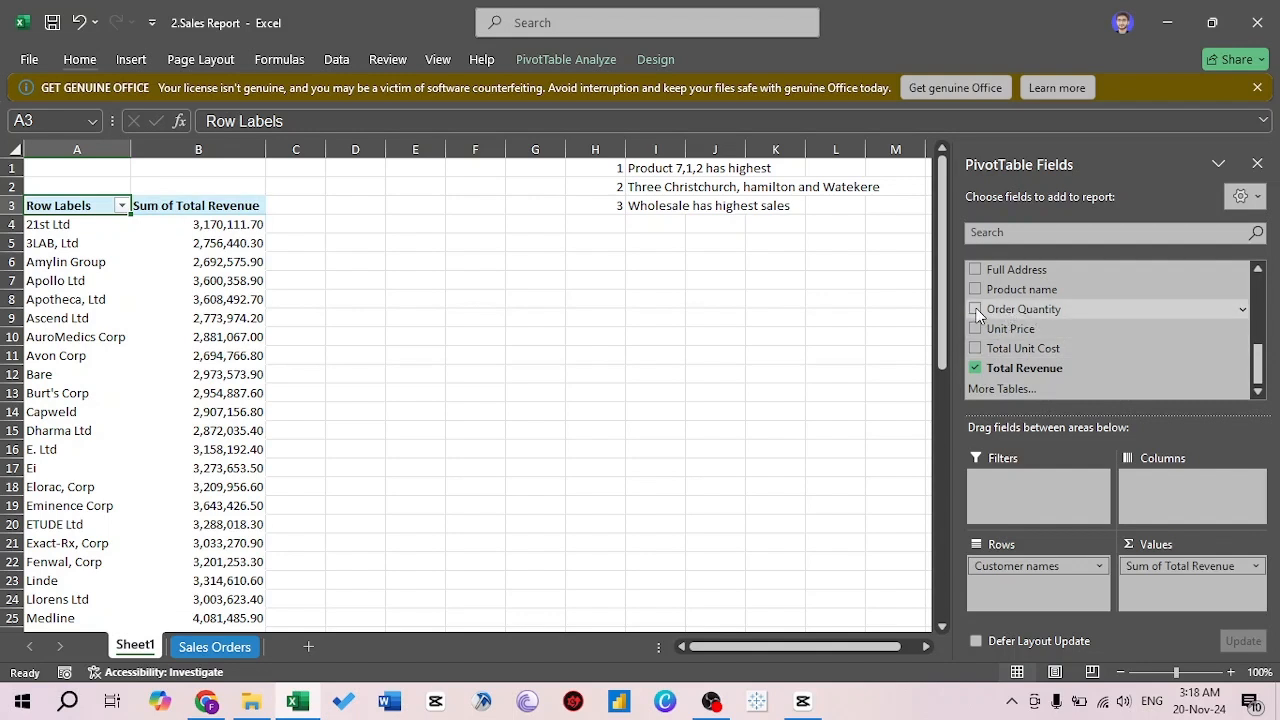
Add Order Quantity to the PivotTable values, summarized by Count, and place it before Sum of Total Revenue
click(975, 309)
click(1200, 566)
click(1205, 568)
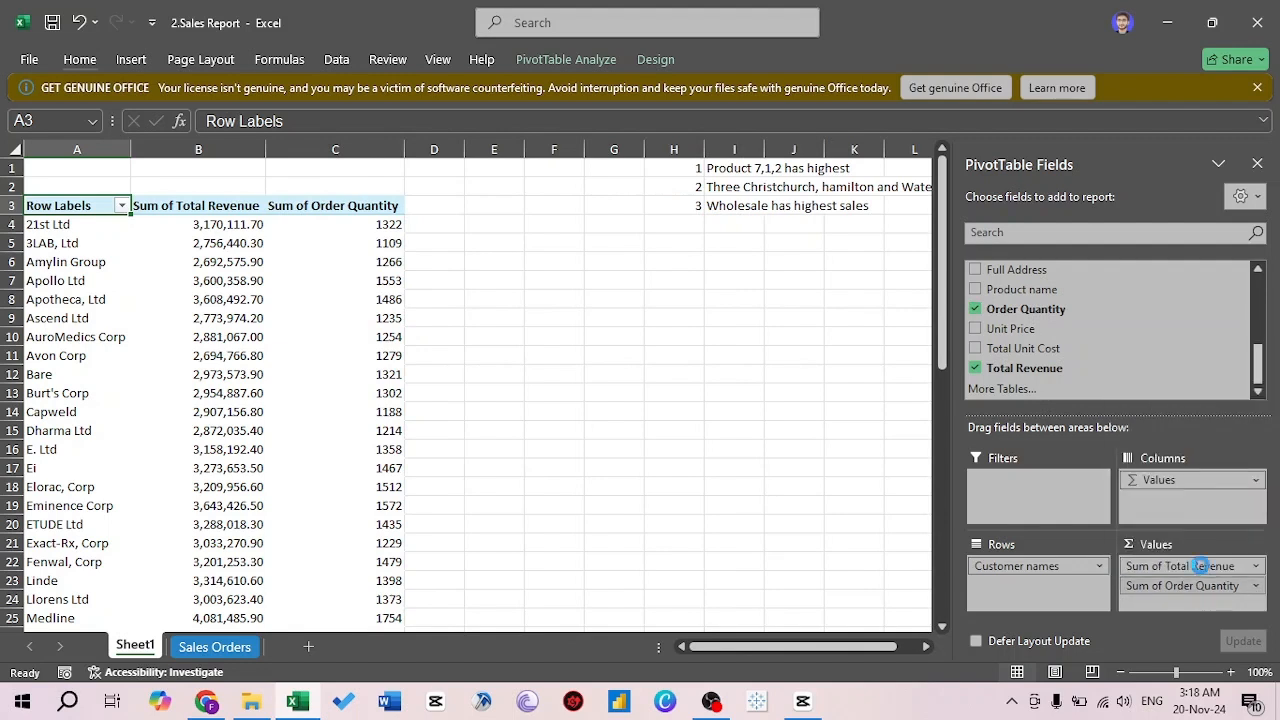
click(858, 415)
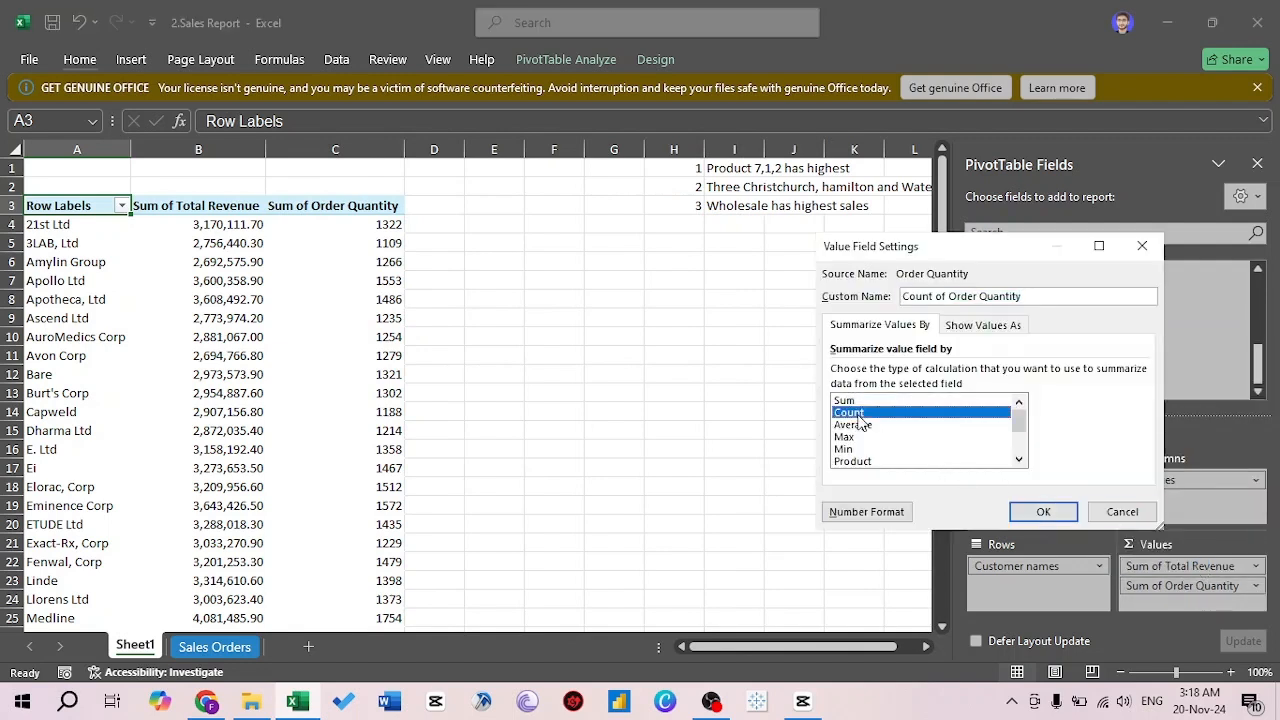
click(1066, 514)
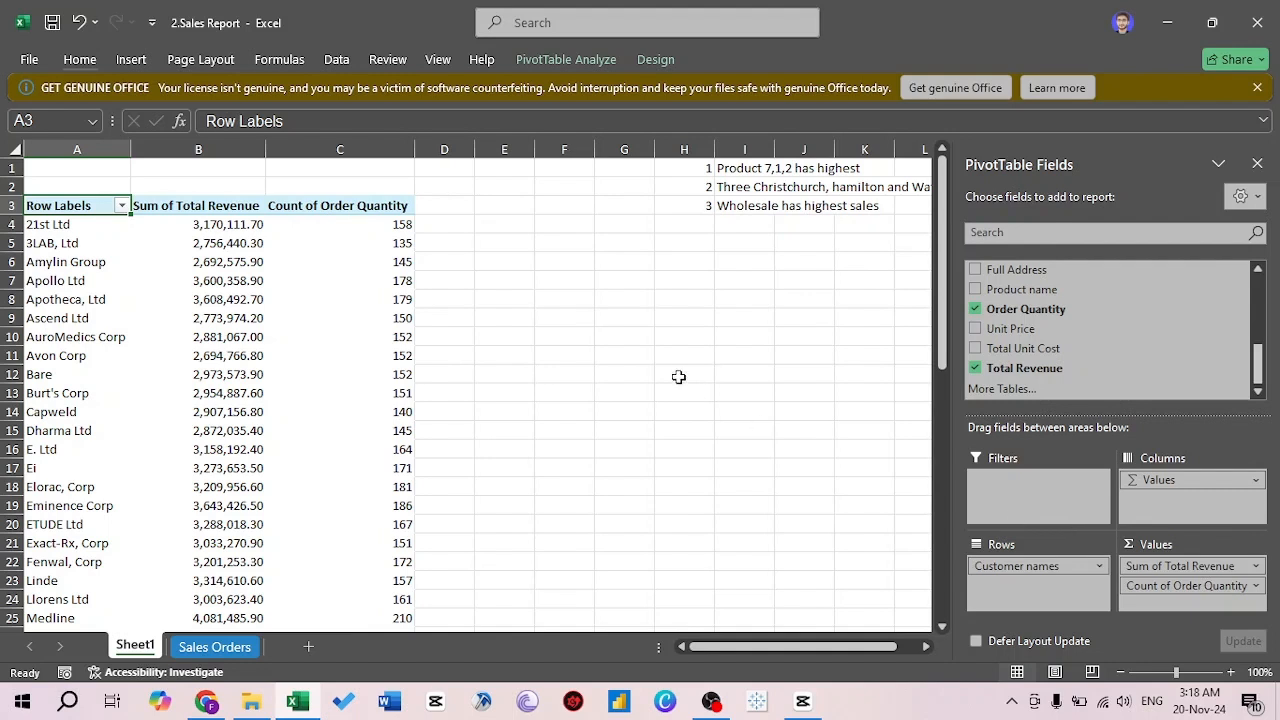
drag(1195, 588, 1196, 565)
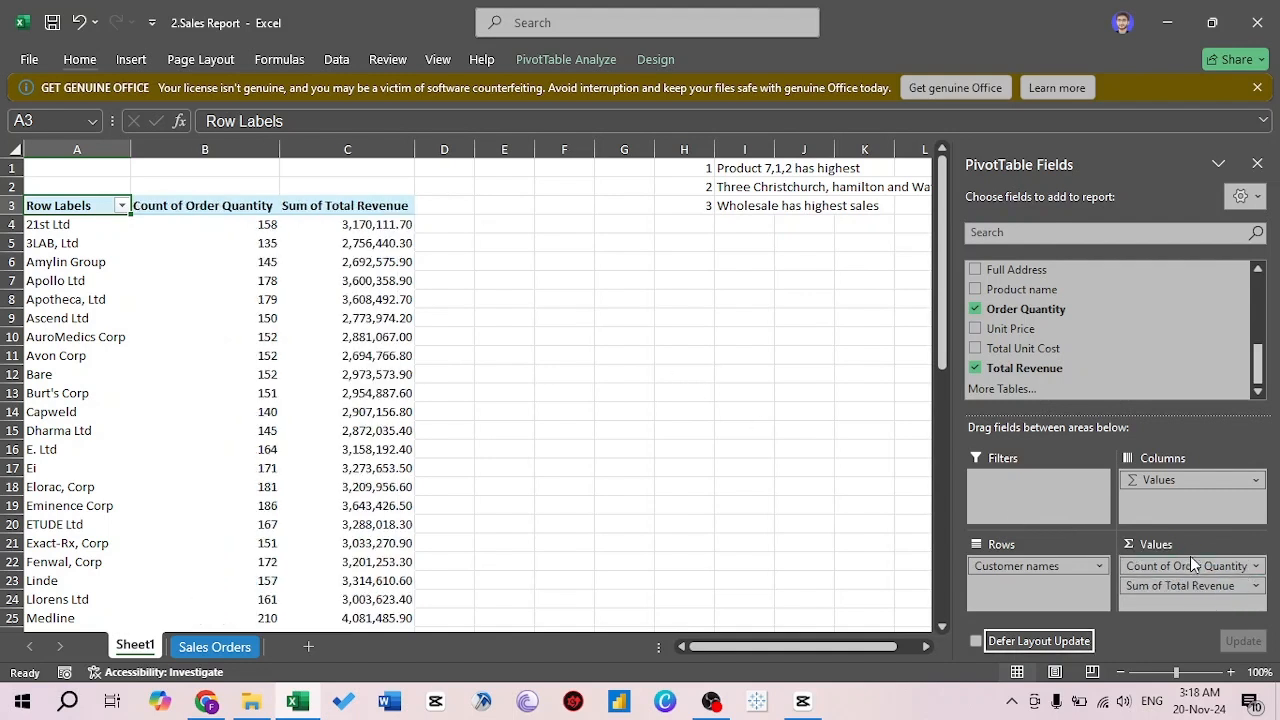
Sort the customers by Count of Order Quantity from smallest to largest
right_click(344, 262)
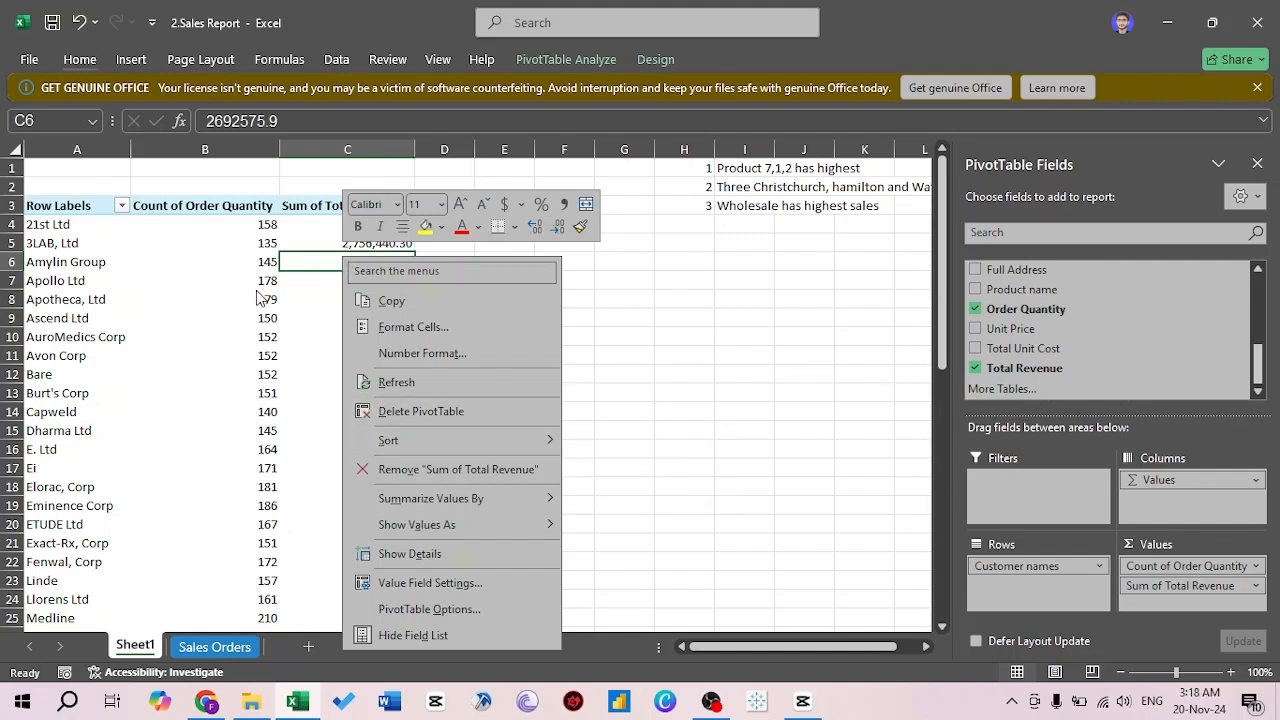
click(266, 358)
right_click(268, 358)
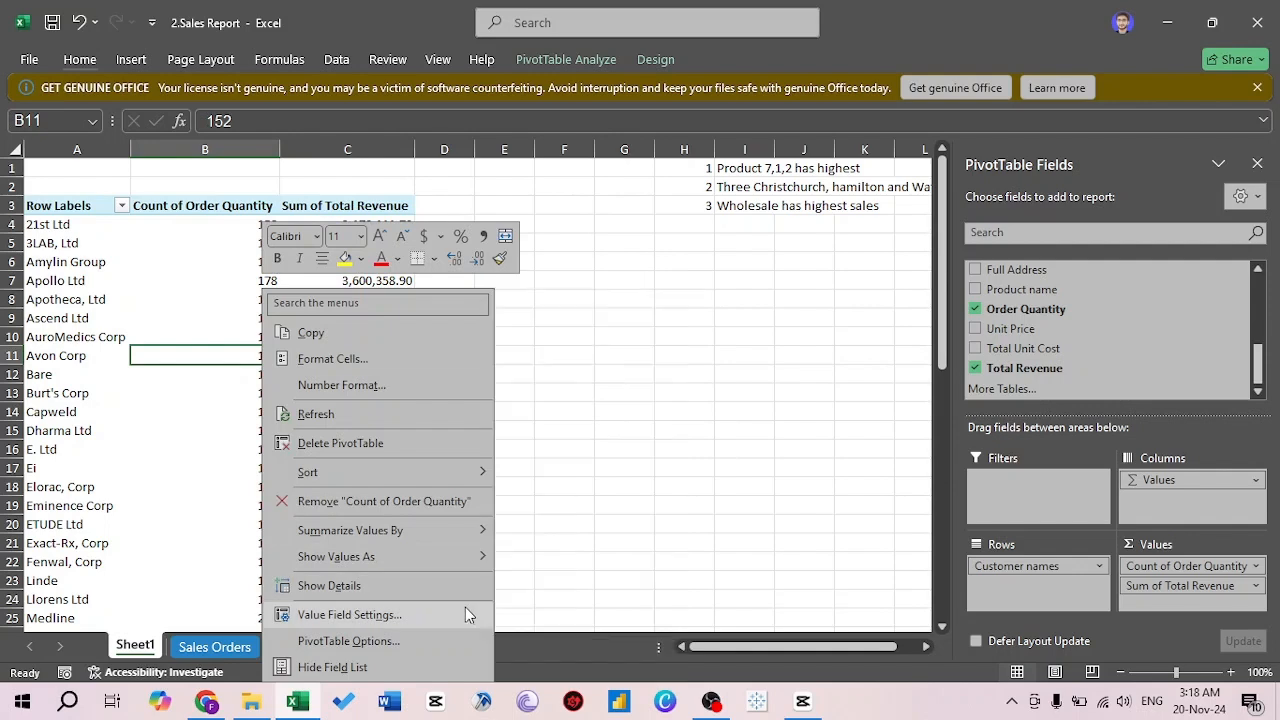
mouse_move(445, 468)
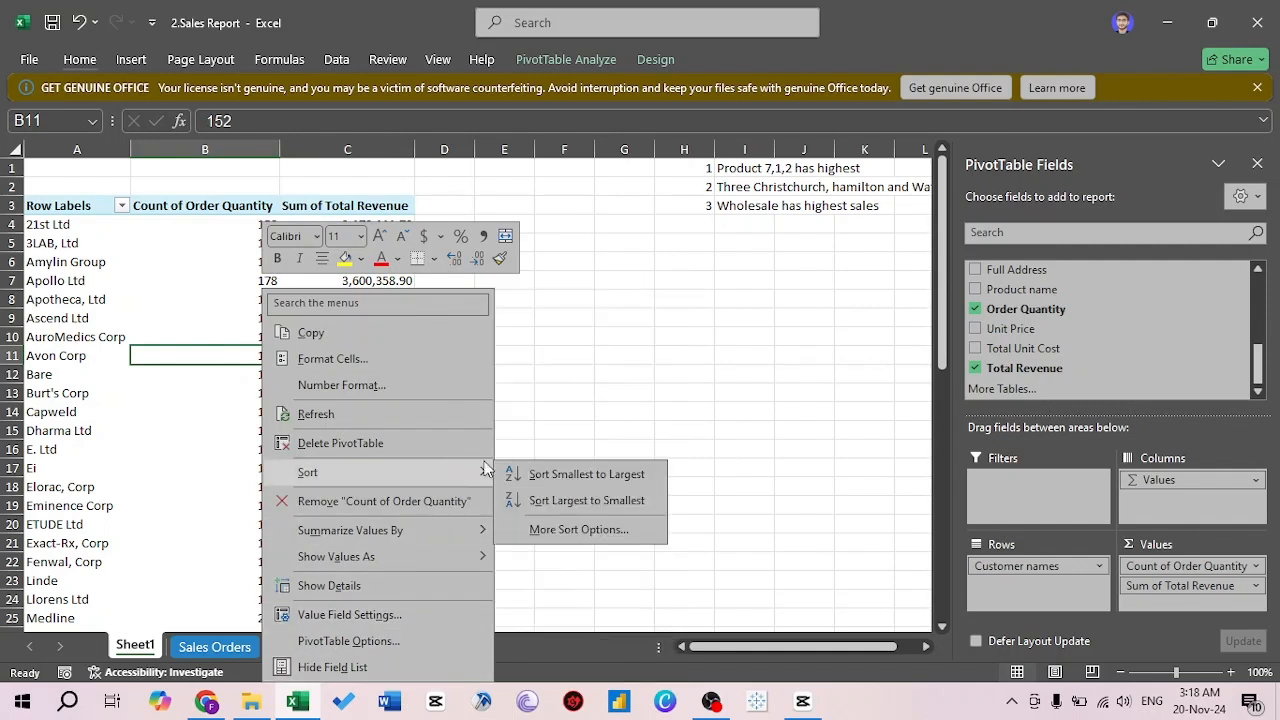
click(568, 476)
Sort the customers by Count of Order Quantity from largest to smallest
right_click(276, 302)
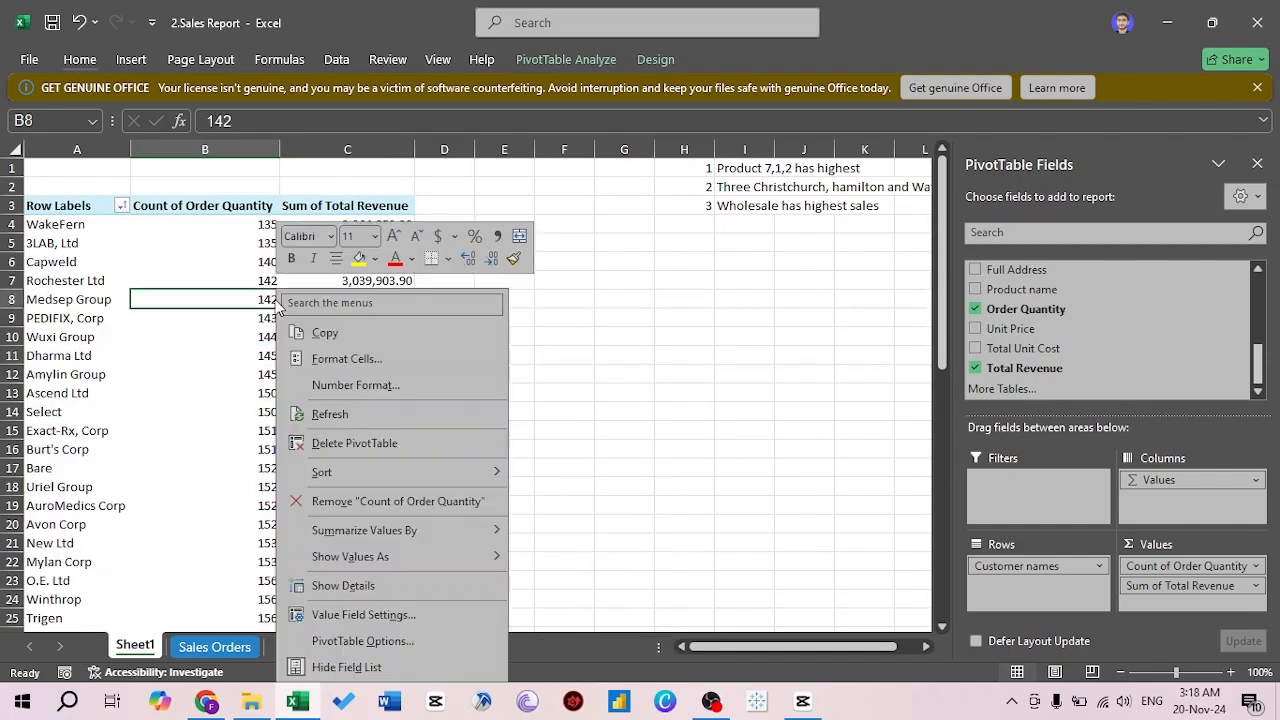
mouse_move(484, 474)
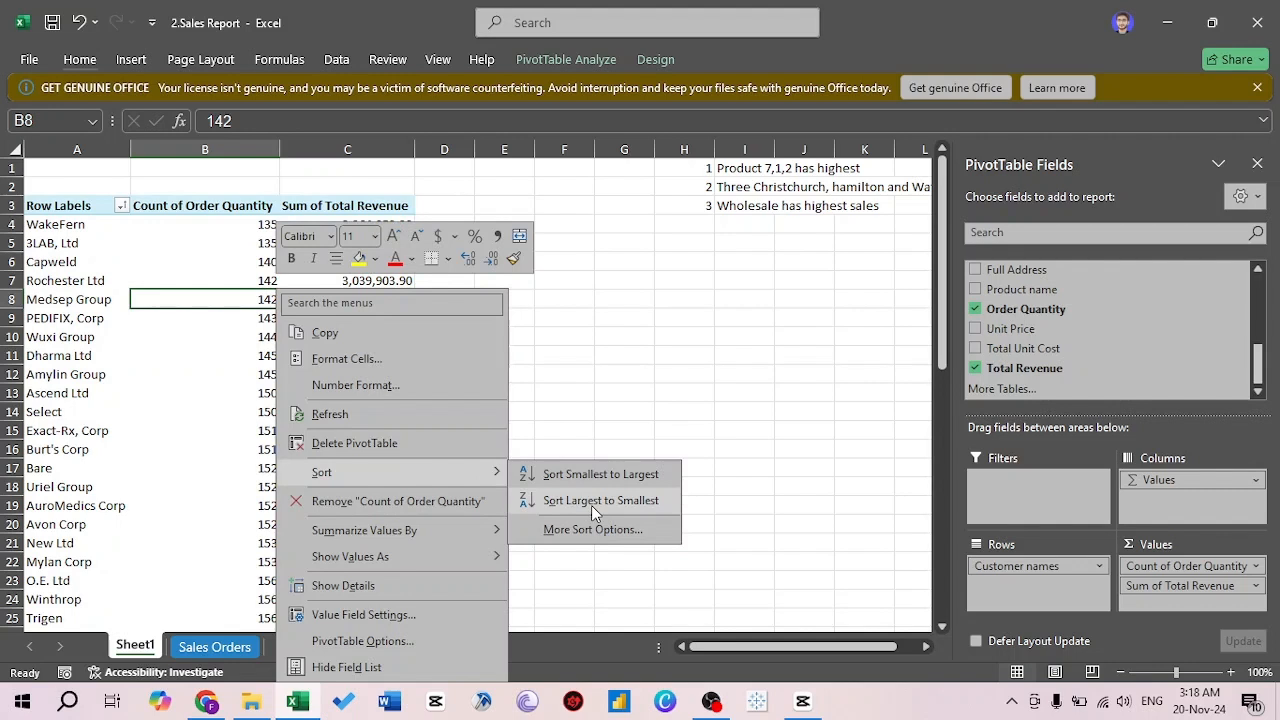
click(591, 505)
Examine the order counts and revenues of the first three customers, Medline to Elorac, Corp
key(Up)
key(Up)
key(Up)
key(Up)
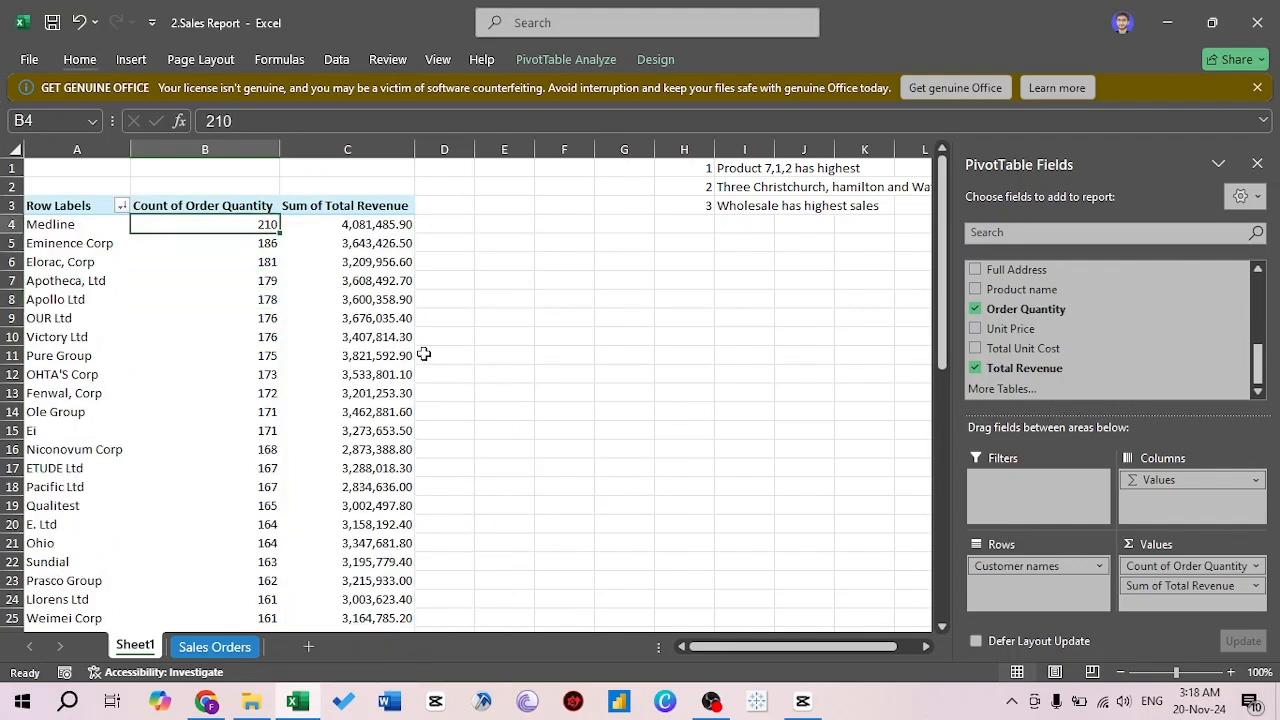
key(Right)
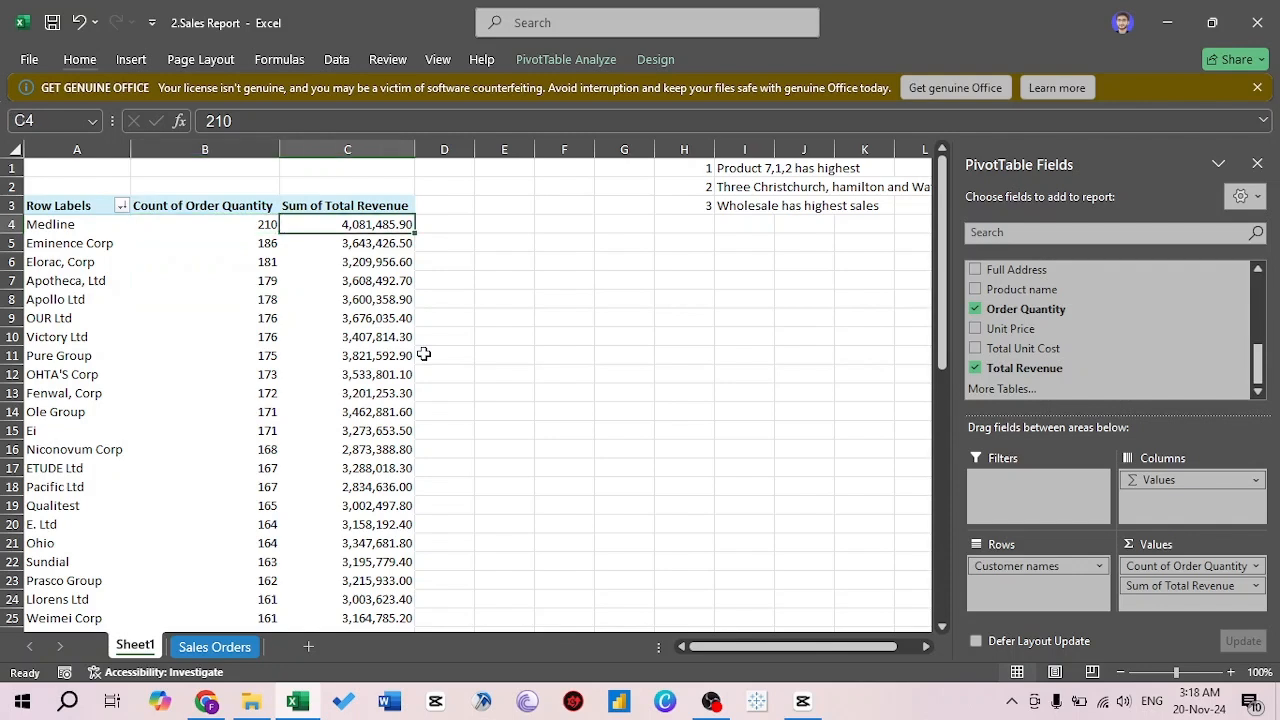
key(Left)
key(Left)
key(Down)
key(Down)
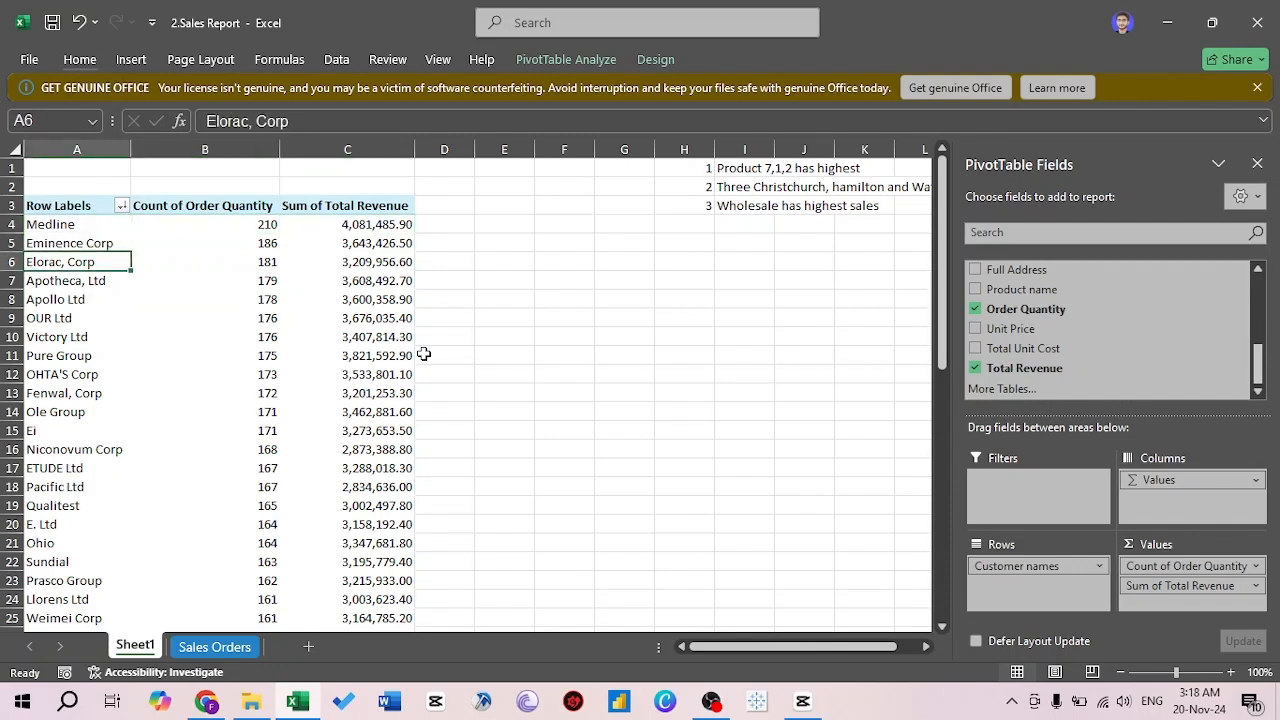
key(Right)
key(Right)
key(Right)
key(Left)
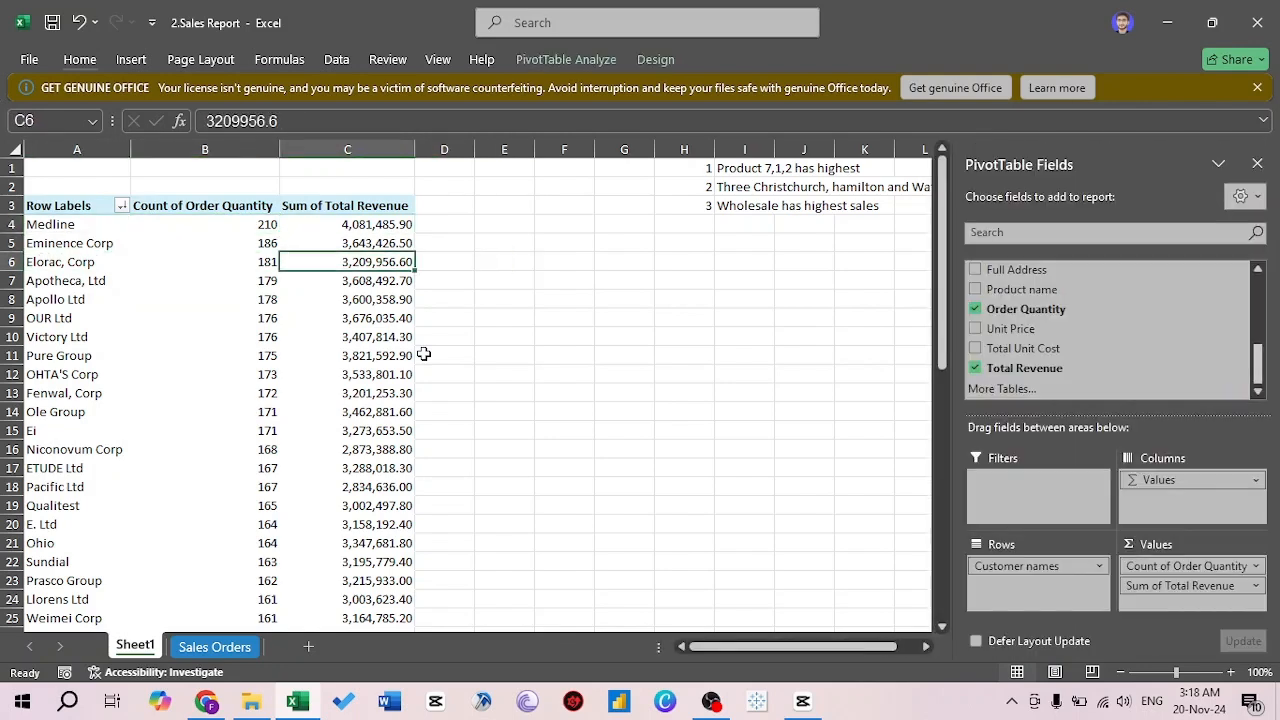
Examine the order counts at the end of the customer list, from the grand total up to Winthrop
key(ctrl+Down)
key(ctrl+Up)
key(Down)
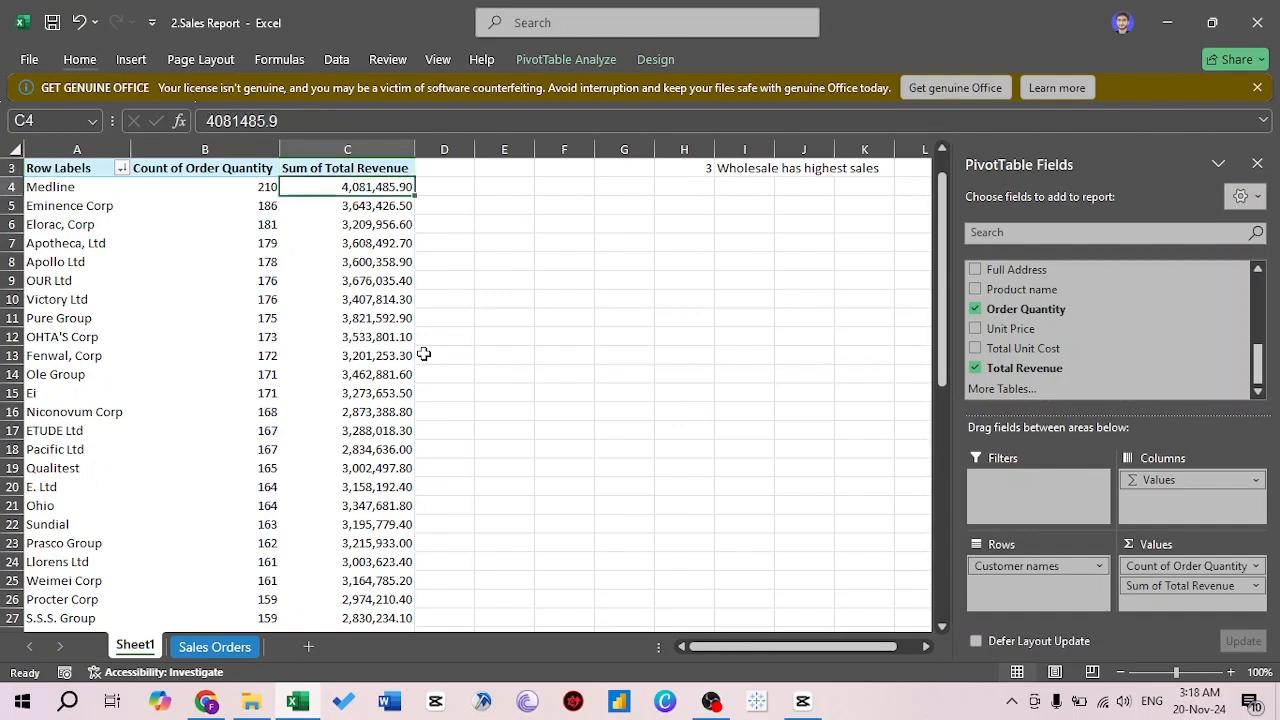
key(Left)
key(ctrl+Down)
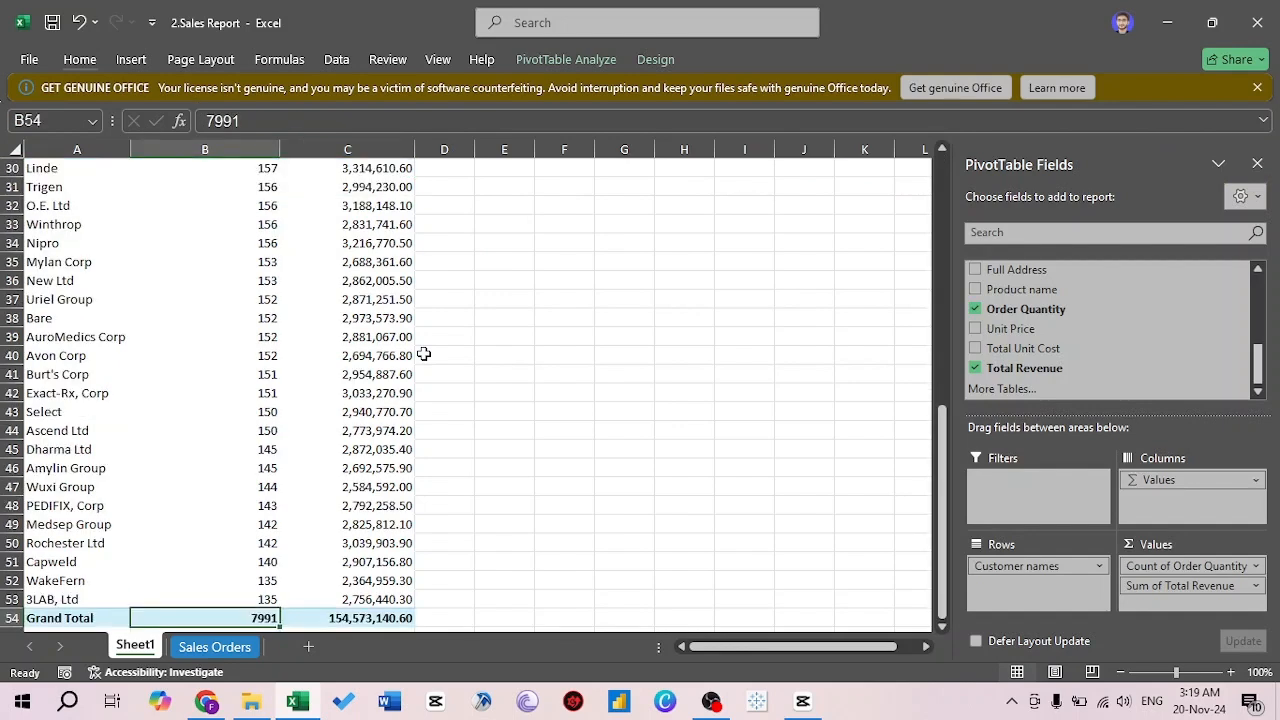
key(Up)
key(Up)
key(Up)
key(Up)
key(Up)
key(Up)
key(Up)
key(Up)
key(Up)
key(Up)
key(Up)
key(Up)
key(Up)
key(Up)
key(Up)
key(Up)
key(Up)
key(Up)
key(Up)
key(Up)
key(Up)
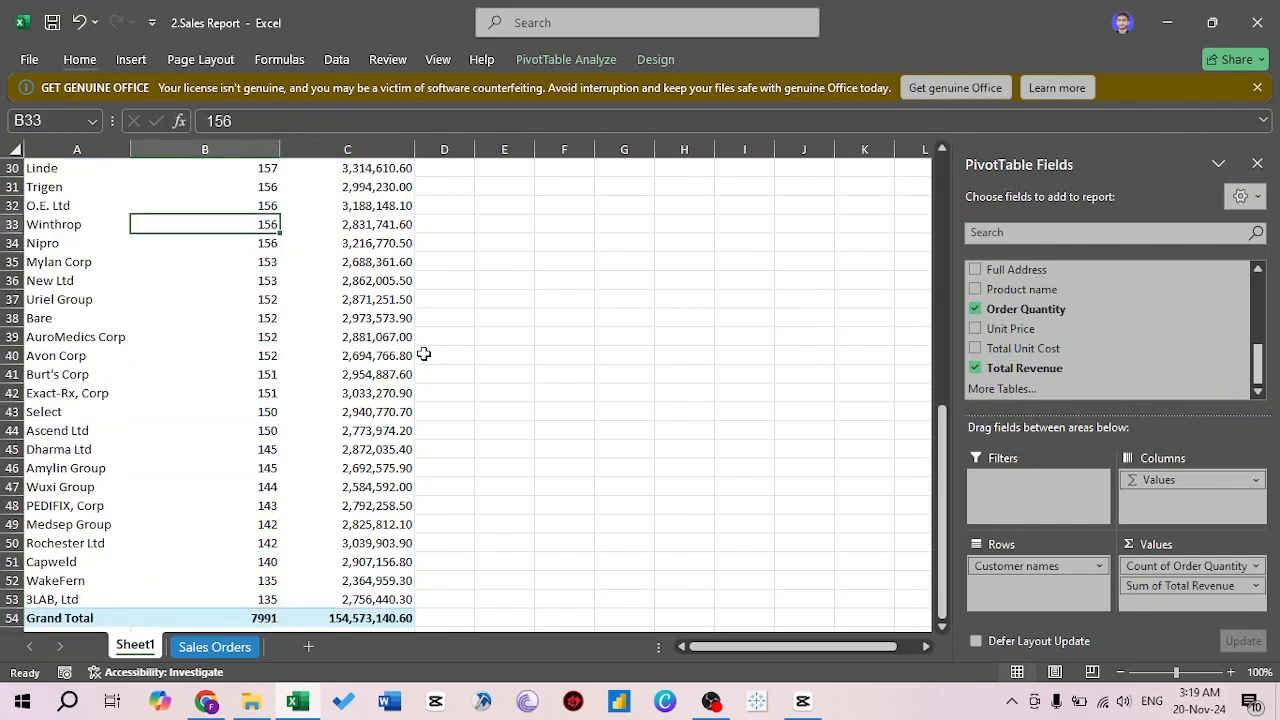
Select the order counts from 3LAB, Ltd up to the header to check their summary, and revisit the grand total
key(ctrl+Down)
key(Up)
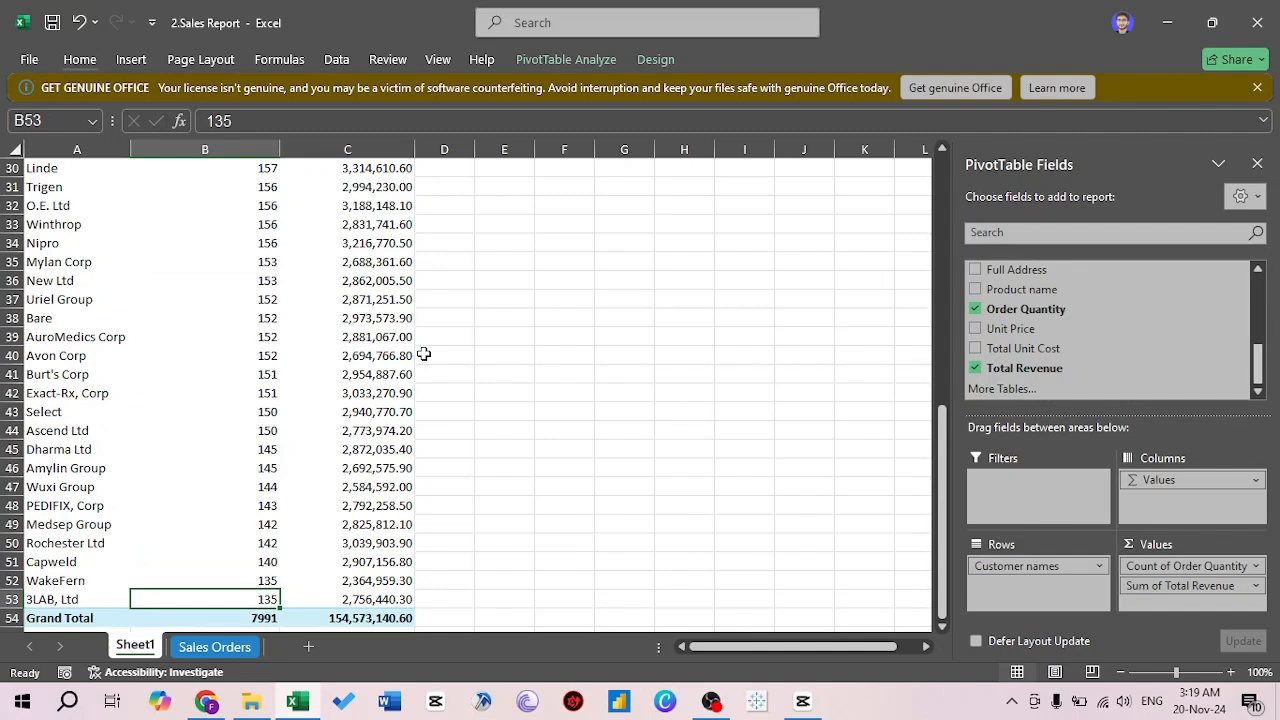
key(ctrl+shift+Up)
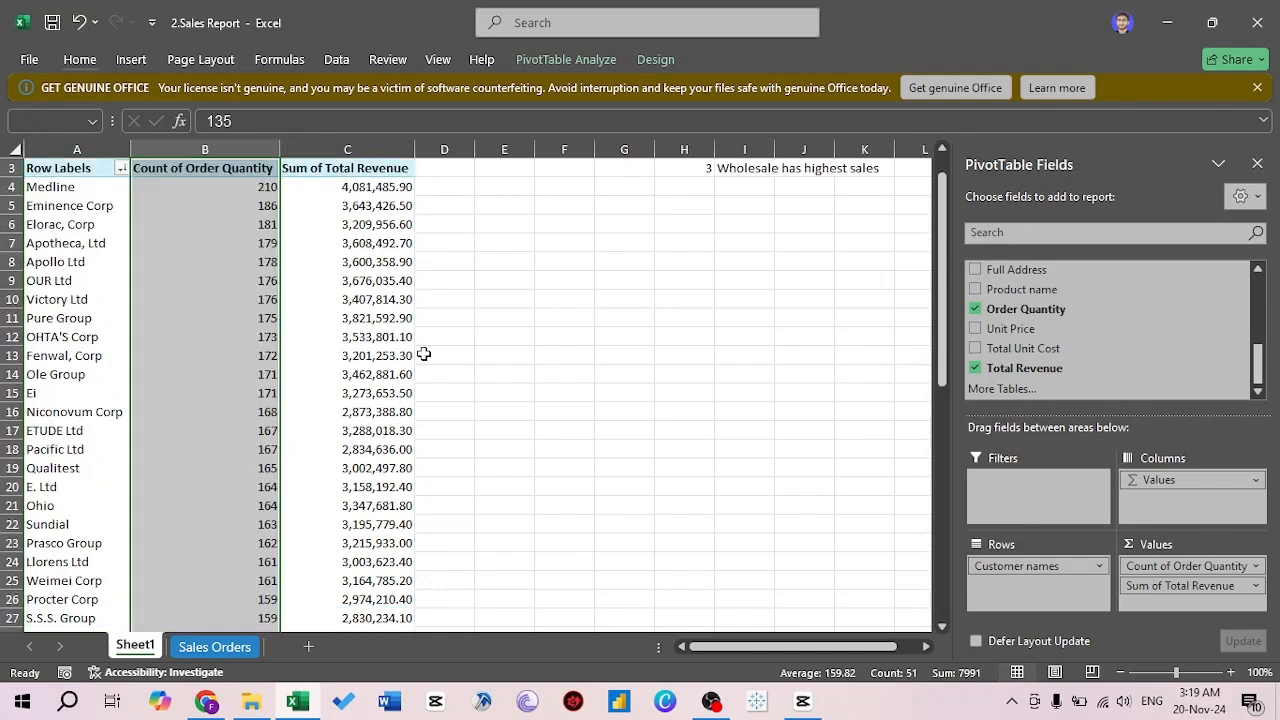
click(372, 374)
key(Down)
key(Down)
key(Left)
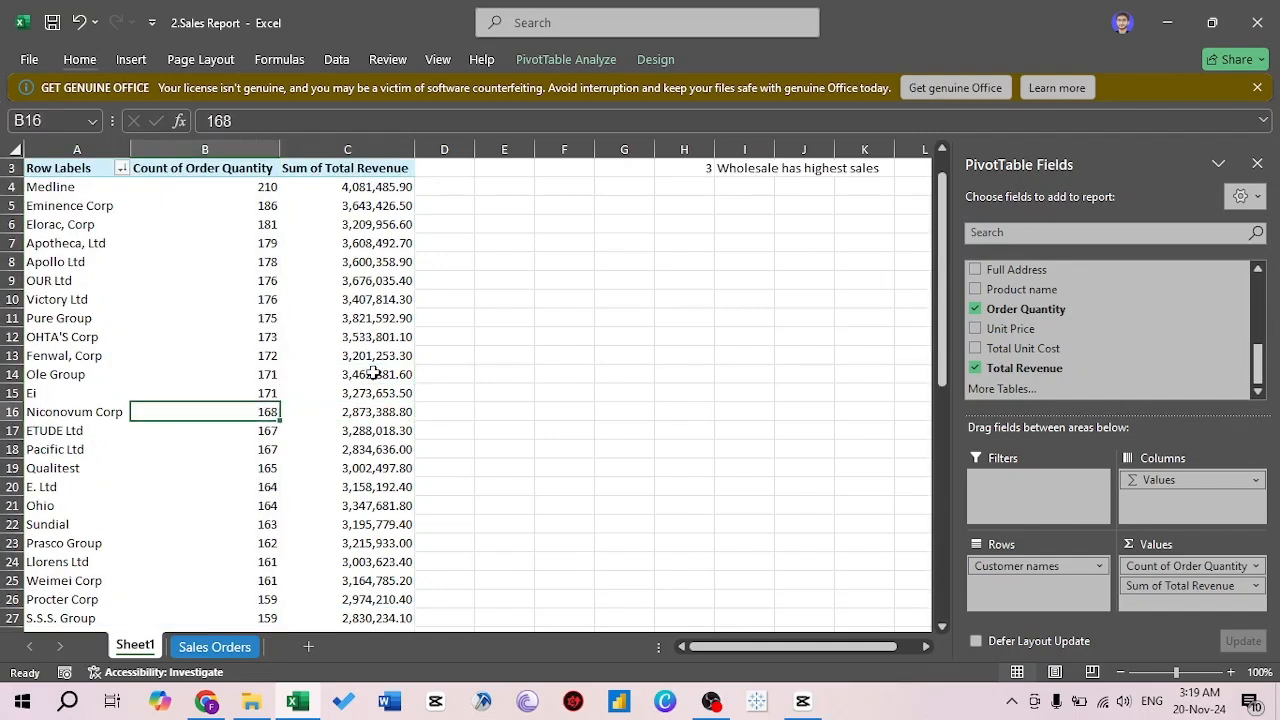
key(ctrl+Down)
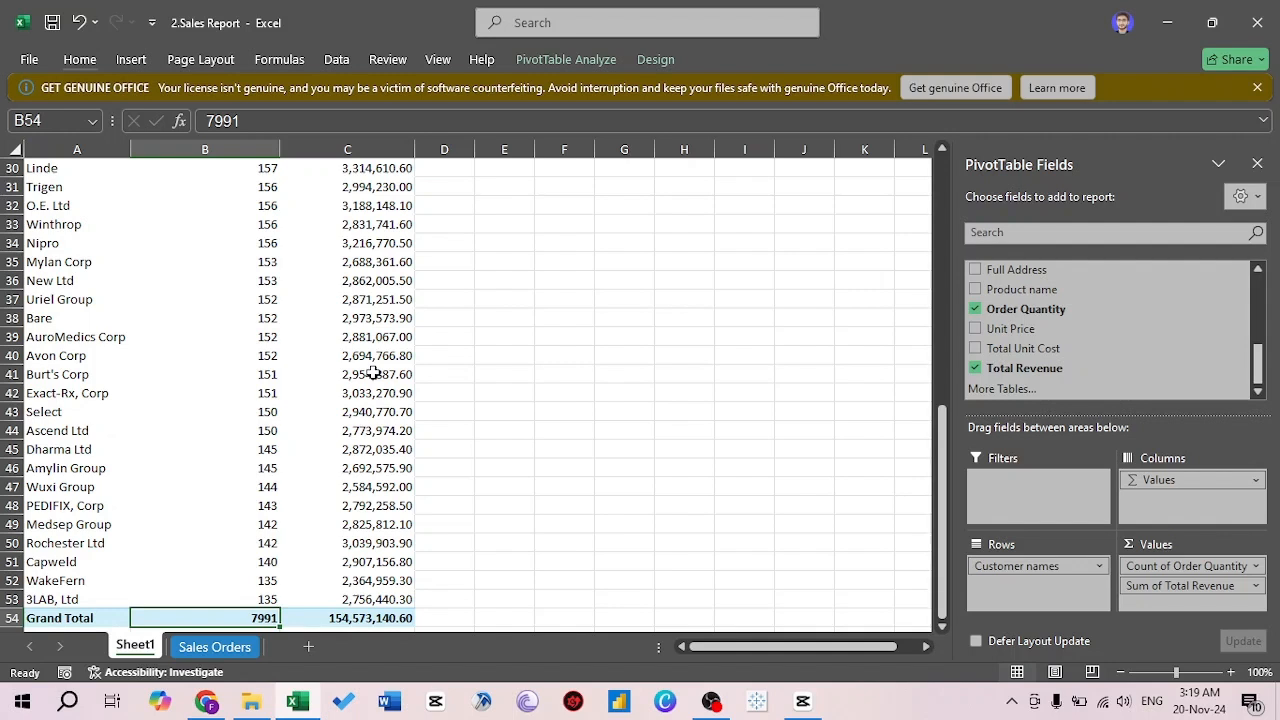
key(ctrl+Up)
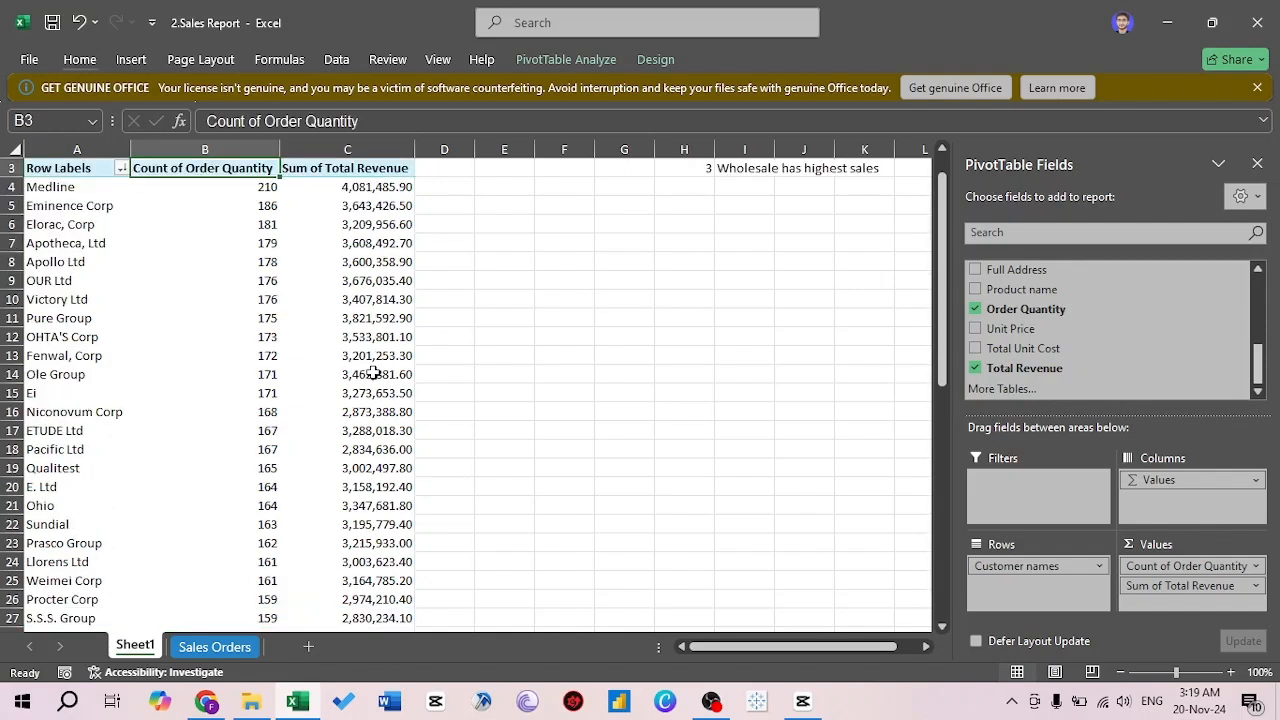
Number a new finding as 4 in cell H4, below the Wholesale note
key(Right)
key(Right)
key(Right)
key(Right)
key(Right)
key(Up)
key(Up)
key(Right)
key(ctrl+Down)
key(ctrl+Down)
key(ctrl+Up)
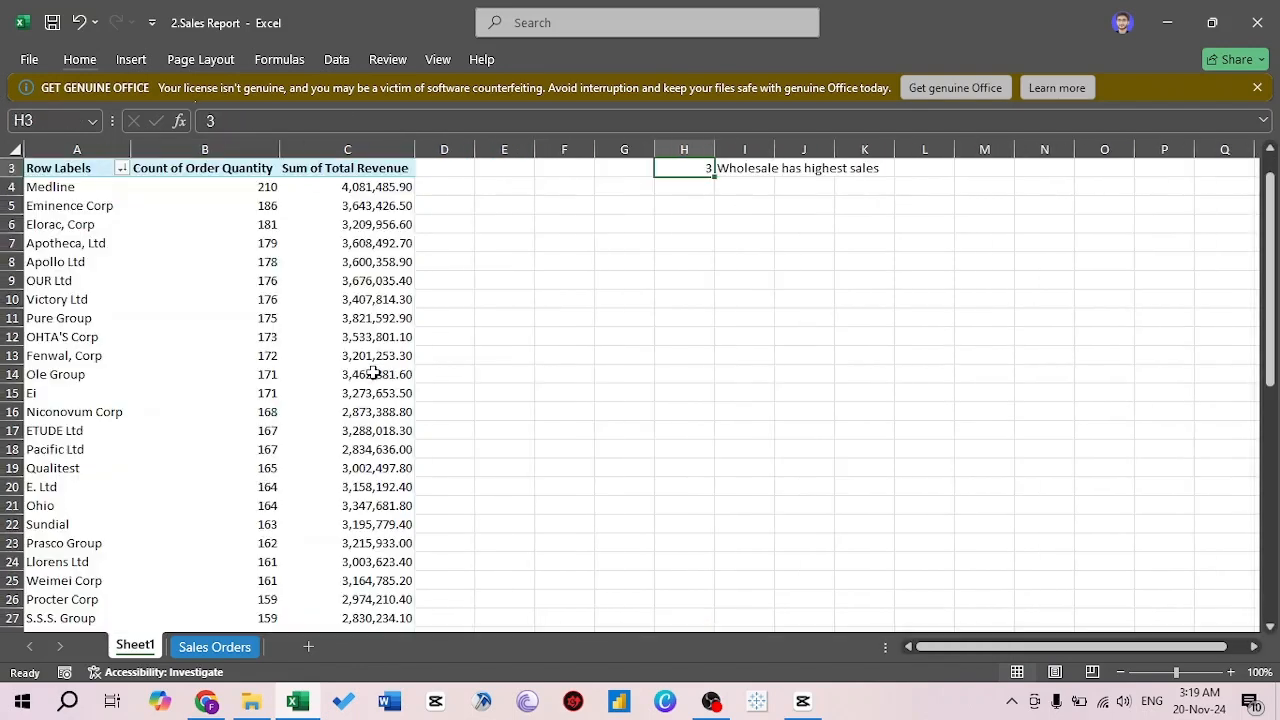
key(Right)
key(Down)
key(Left)
text(4)
key(Tab)
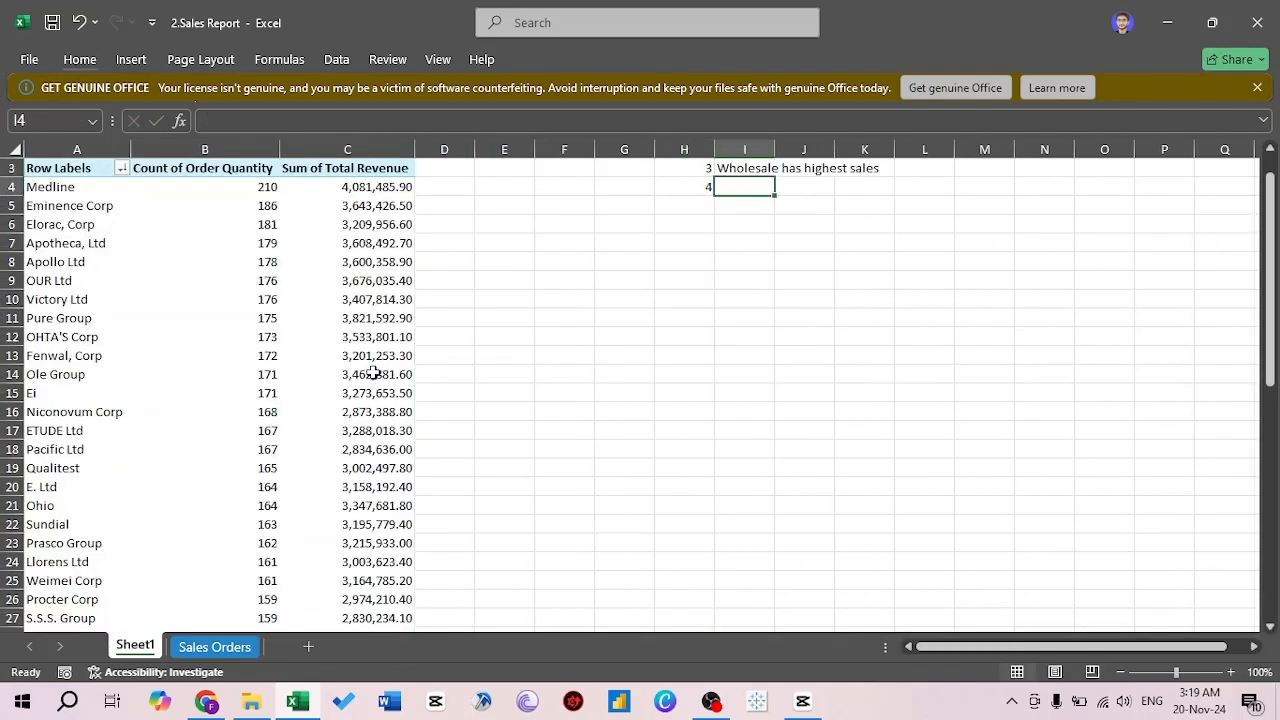
Enter the note "Customer Medline has highest quantity order and revenue" in cell I4
text(Cu)
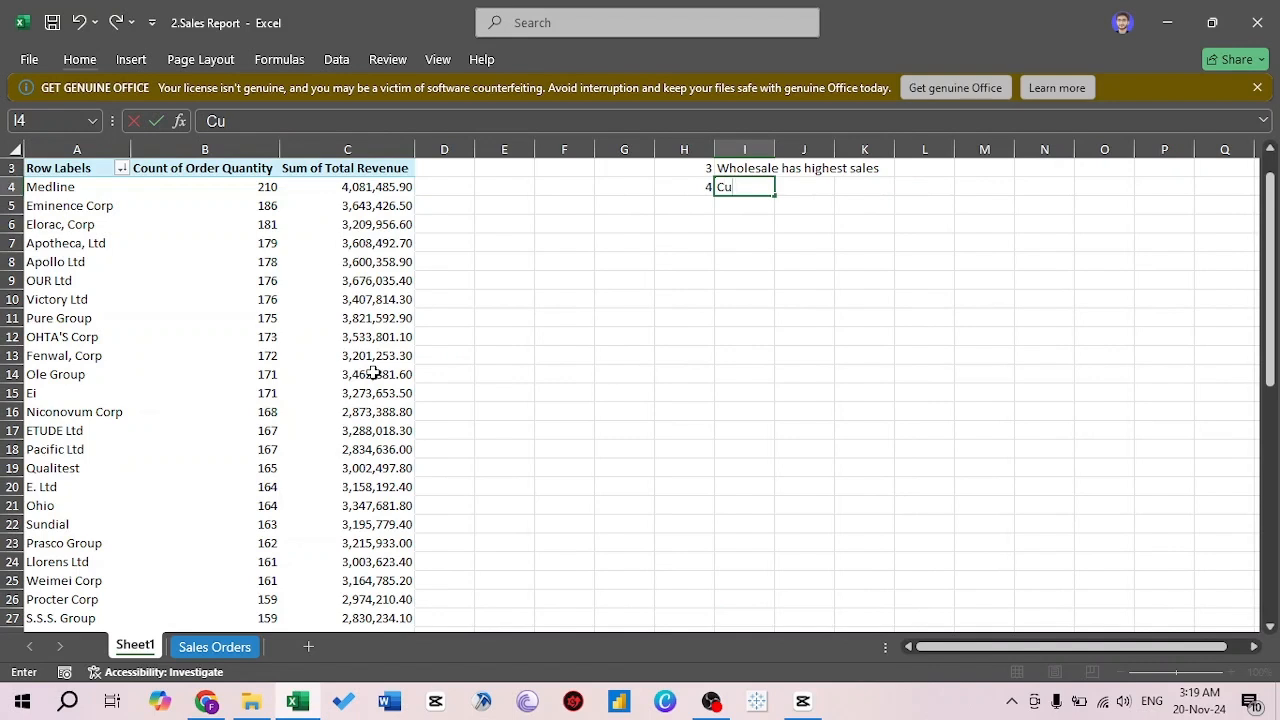
text(stomer M)
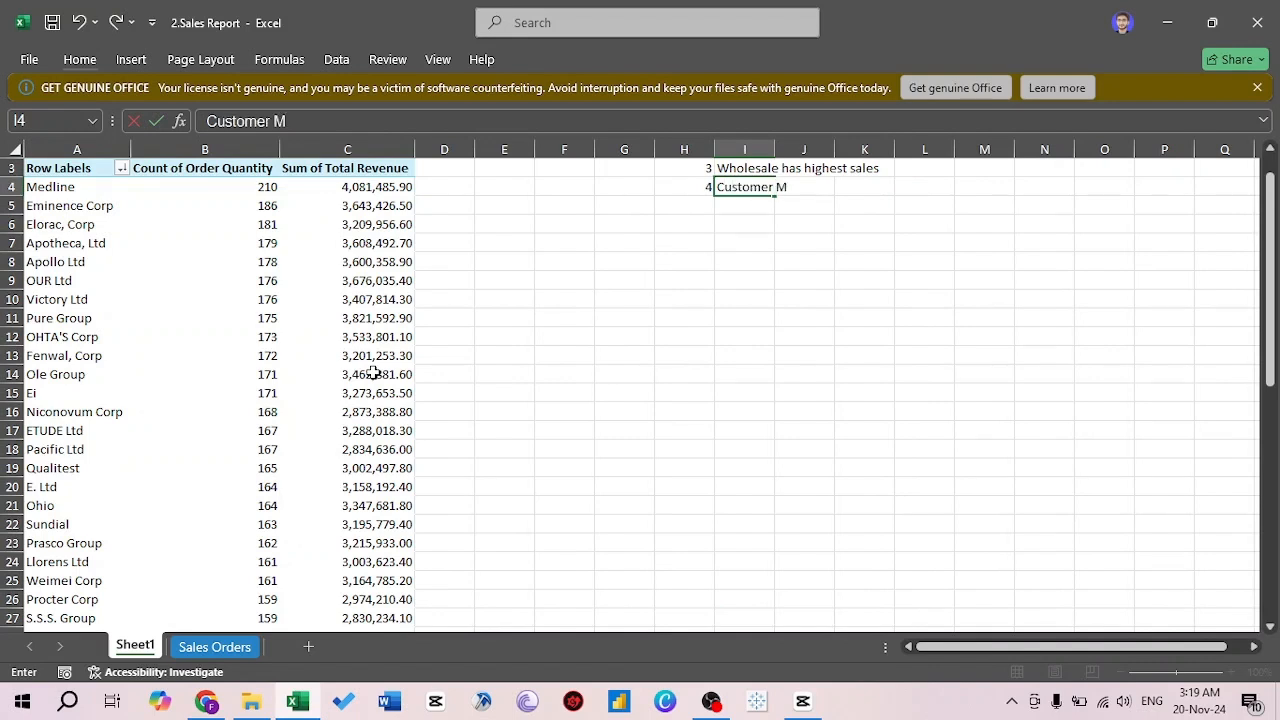
text(edline has hg)
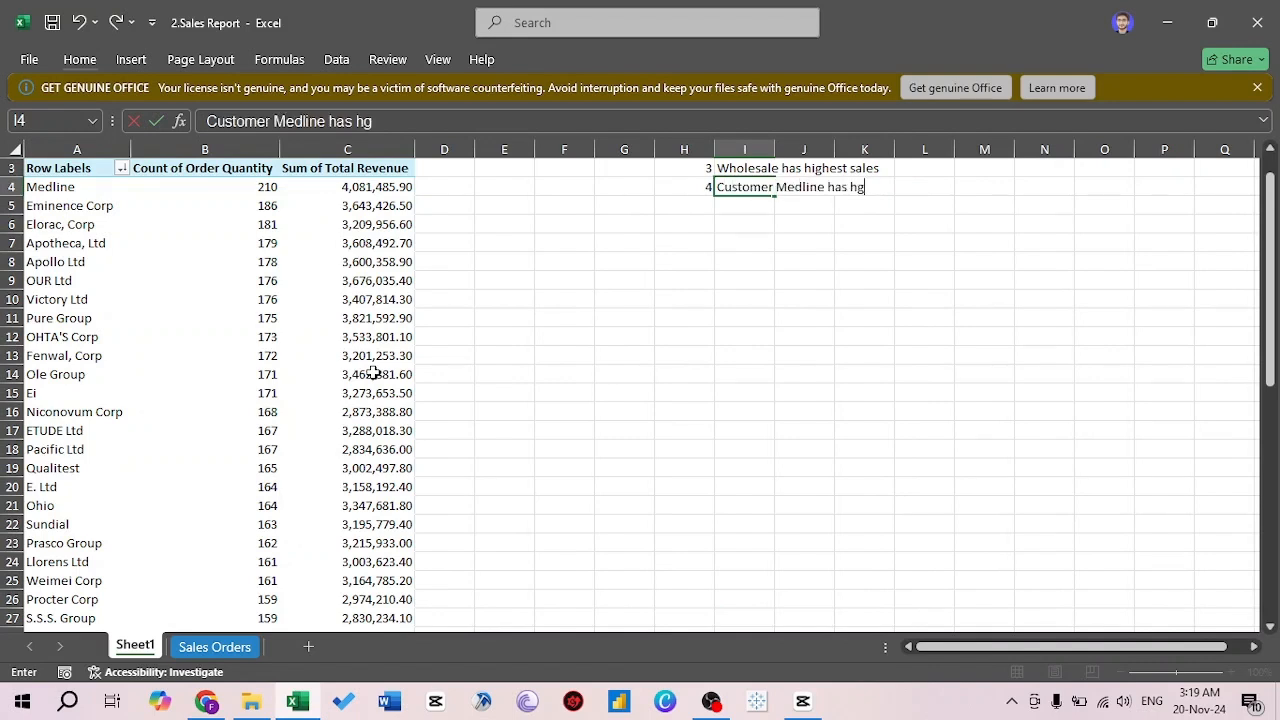
key(BackSpace)
text(ighest quantity orde)
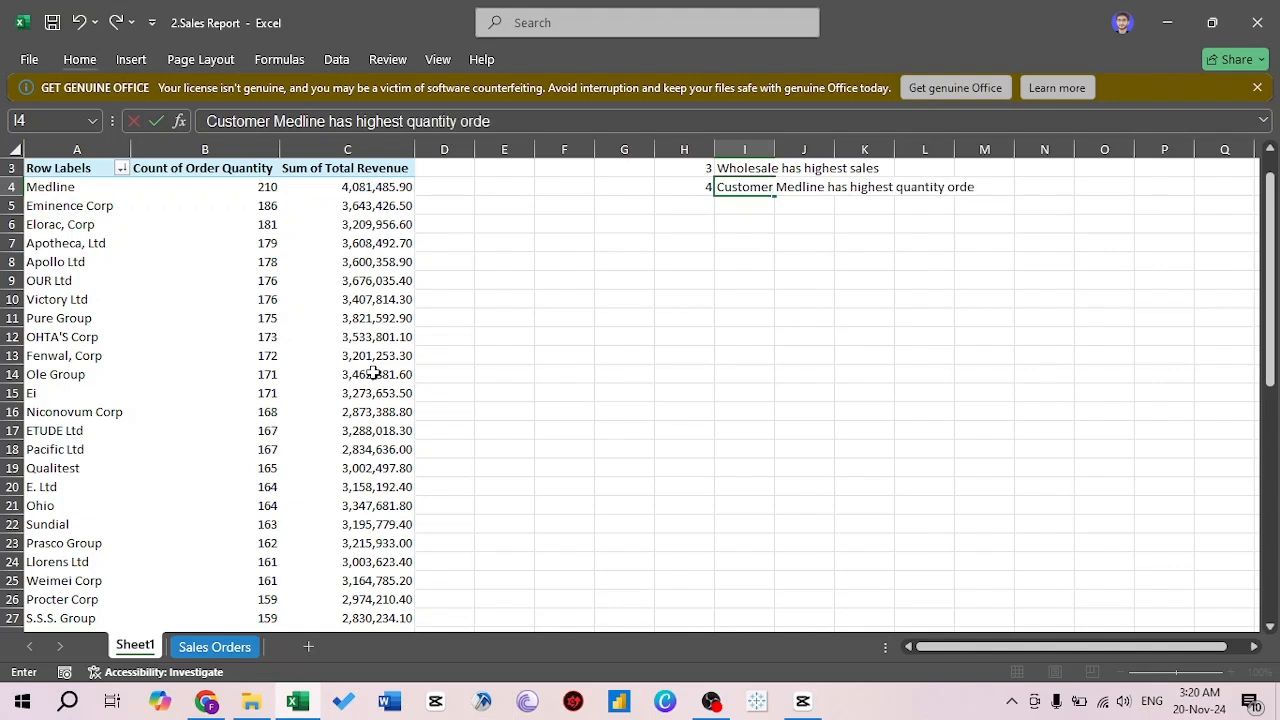
text(r and revenue)
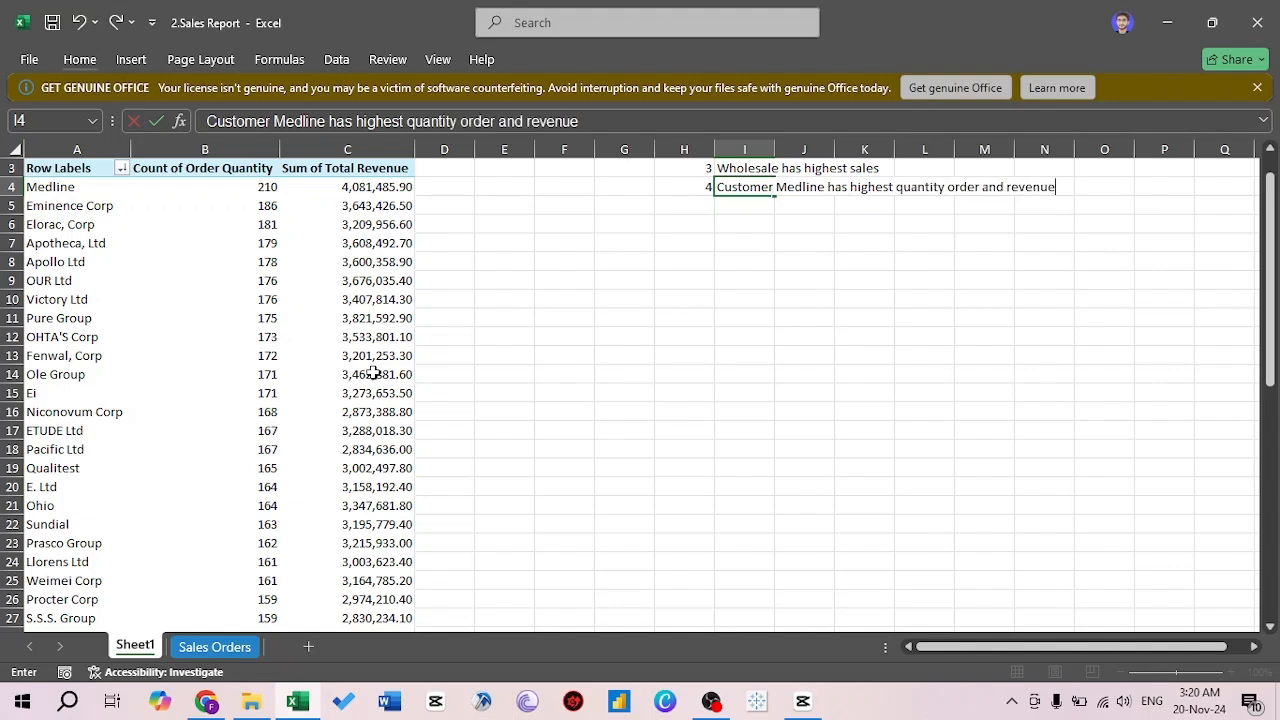
key(ctrl+Up)
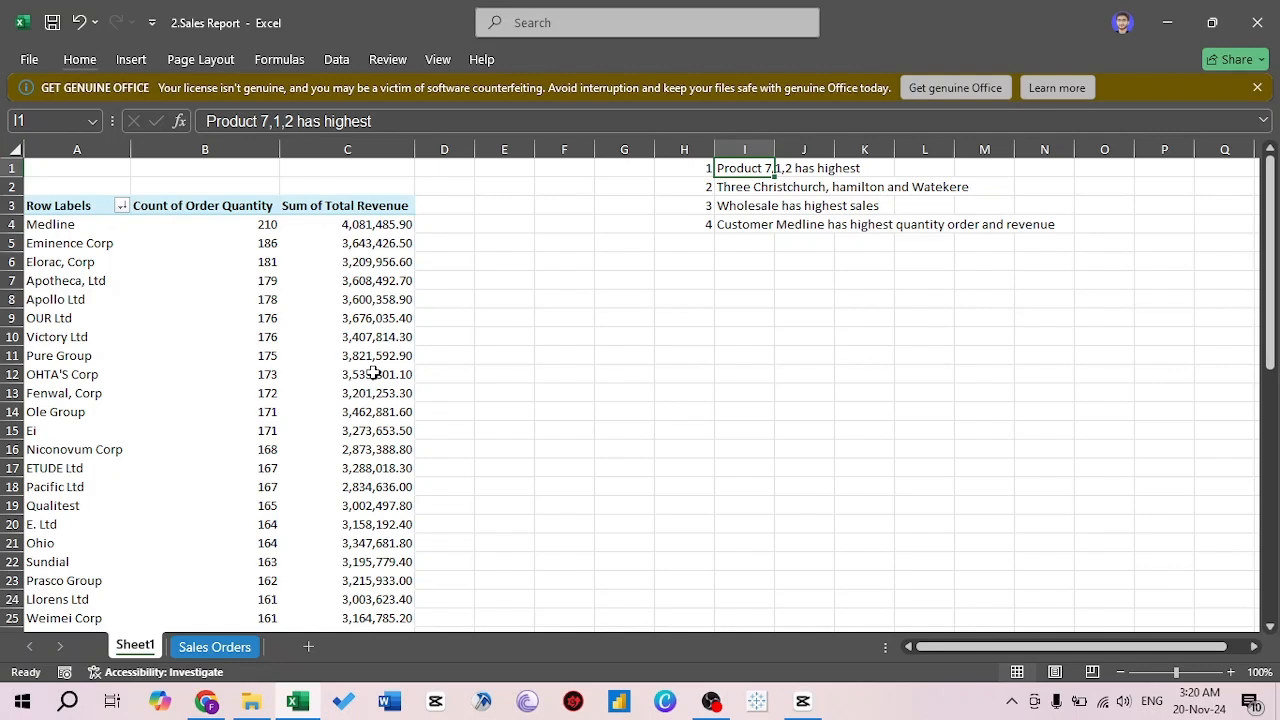
Insert a Line PivotChart based on the customer PivotTable
key(ctrl+Home)
click(109, 357)
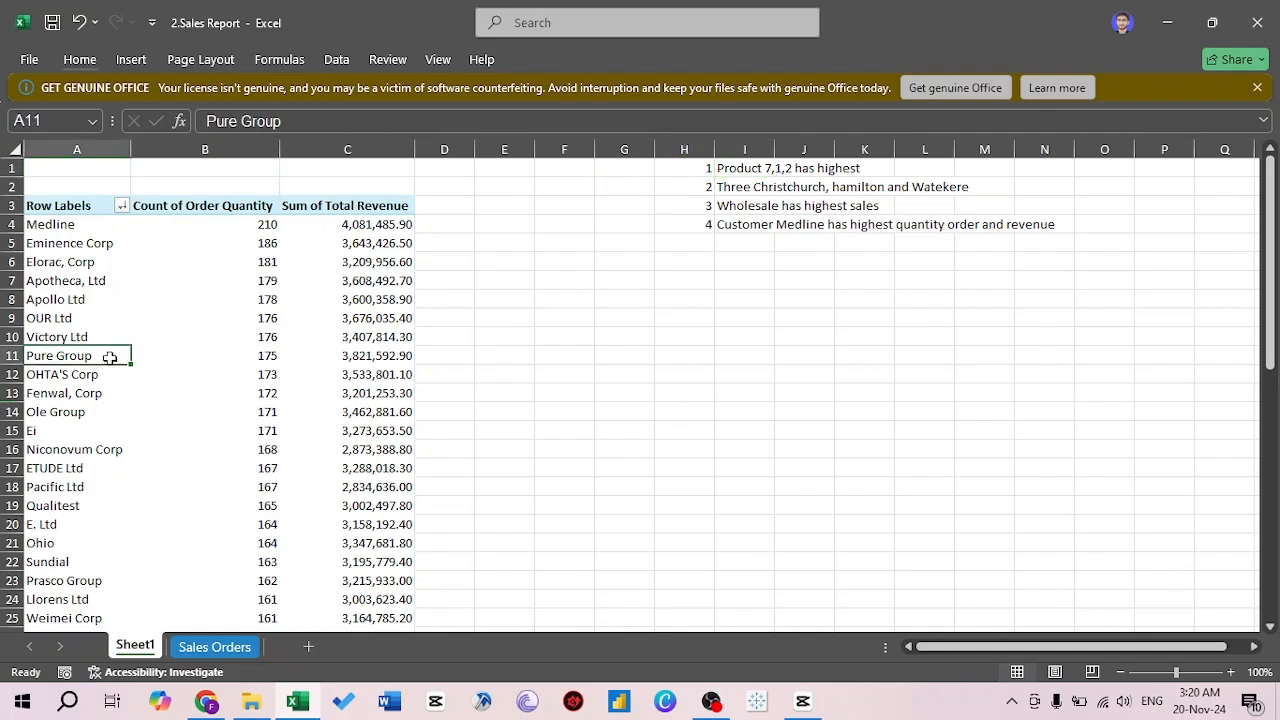
click(593, 53)
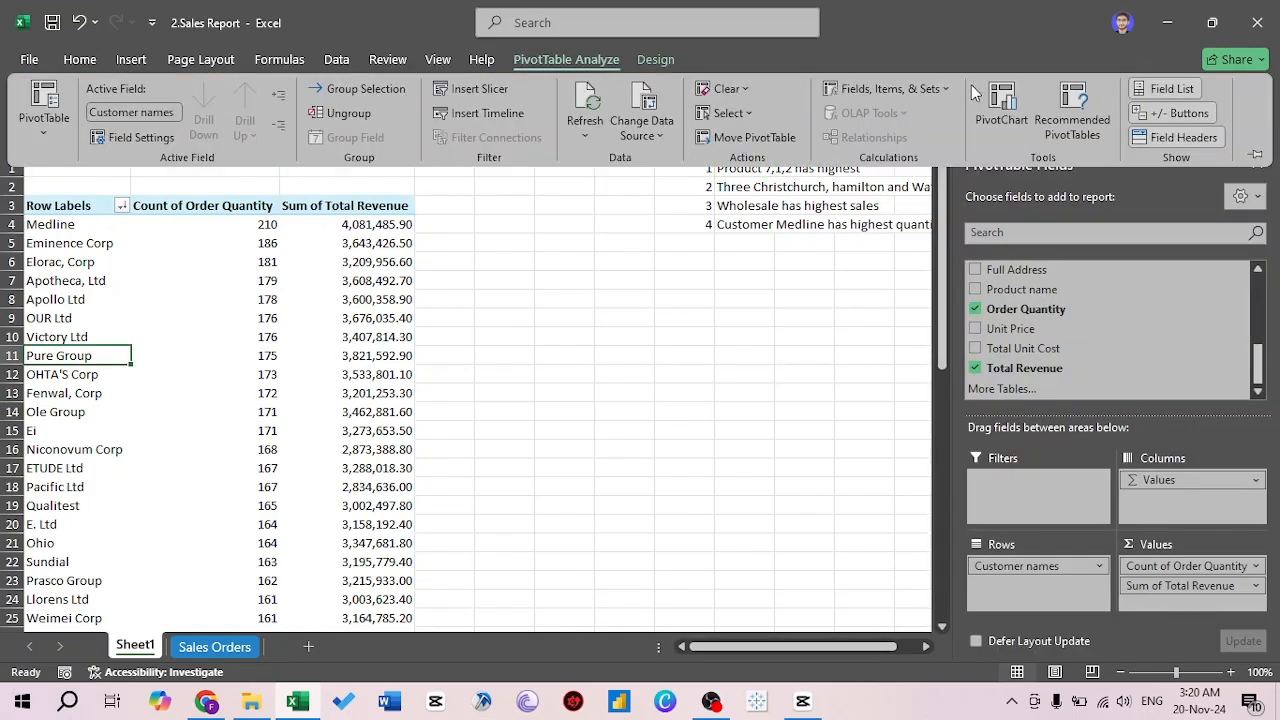
click(1001, 105)
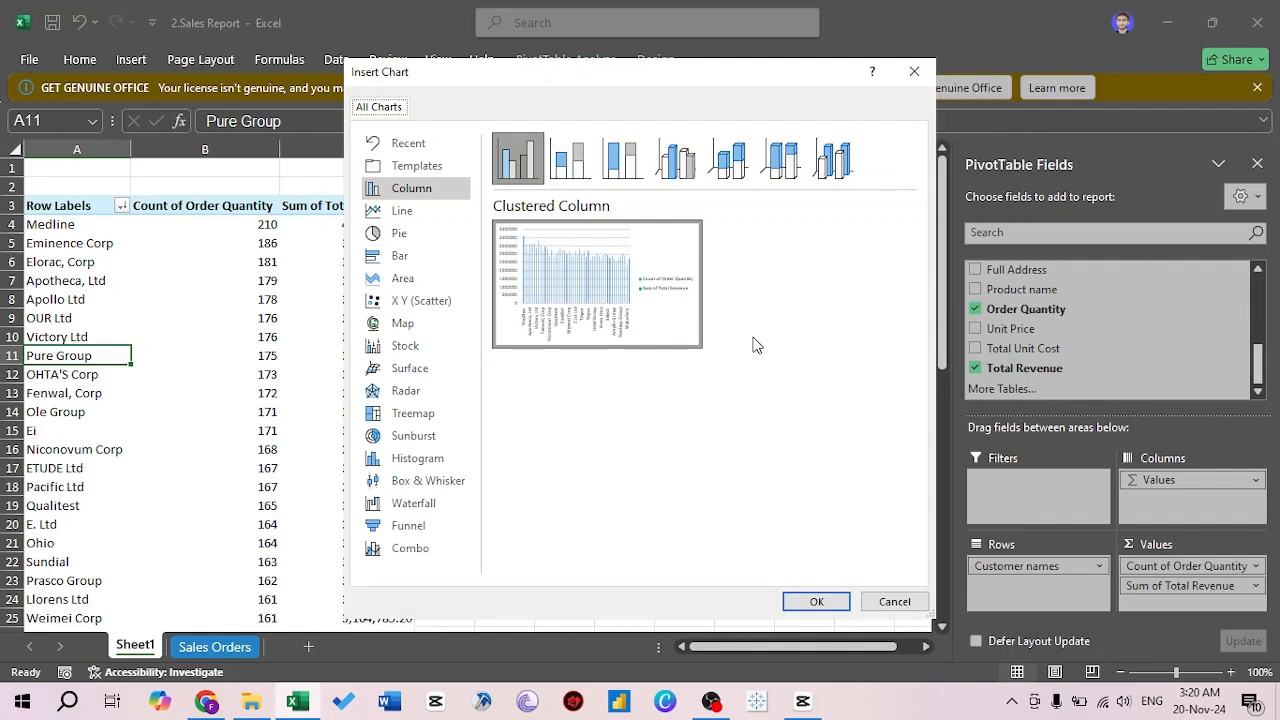
click(401, 211)
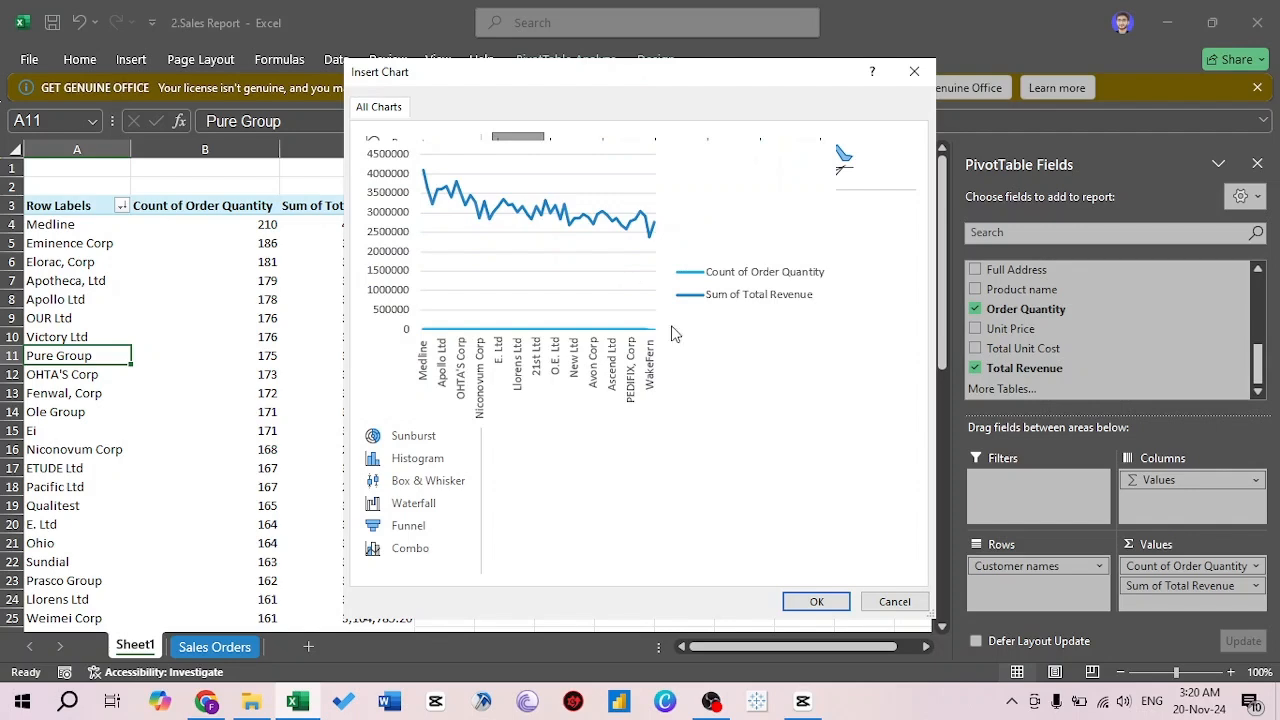
click(815, 608)
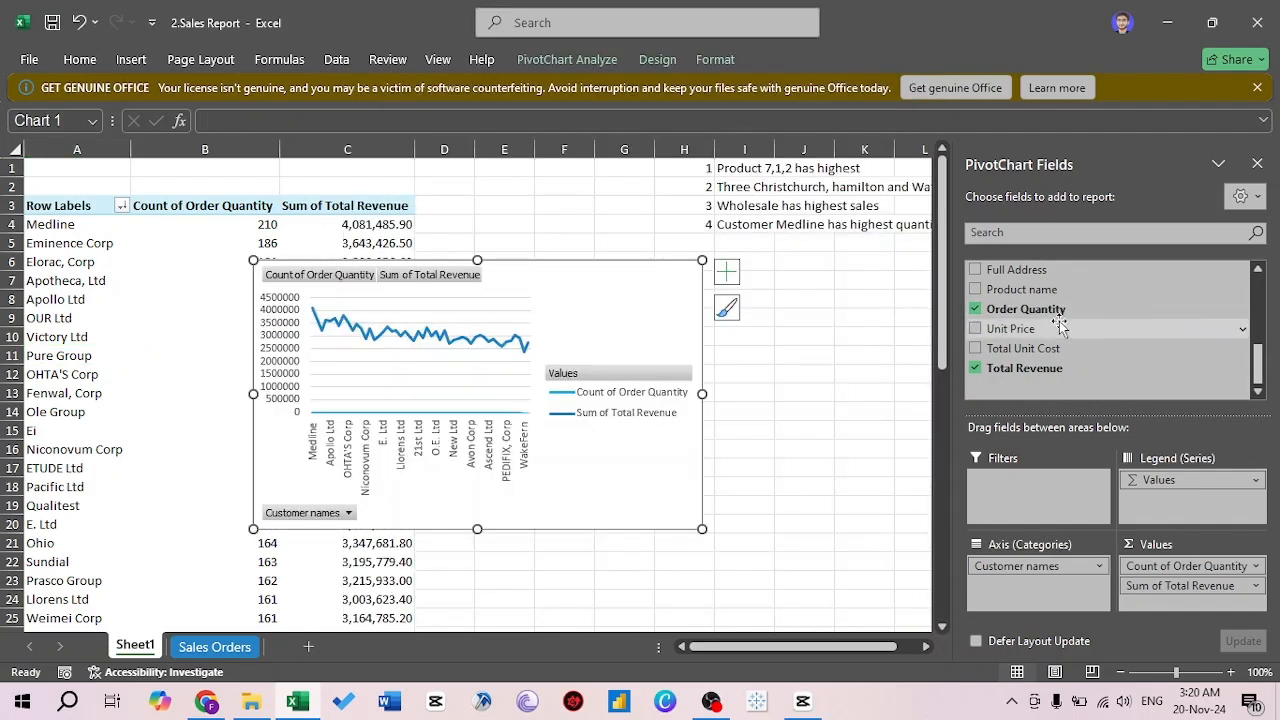
Remove Order Quantity and Customer names from the PivotChart and add Ship Date, leaving Total Revenue as the value
click(974, 310)
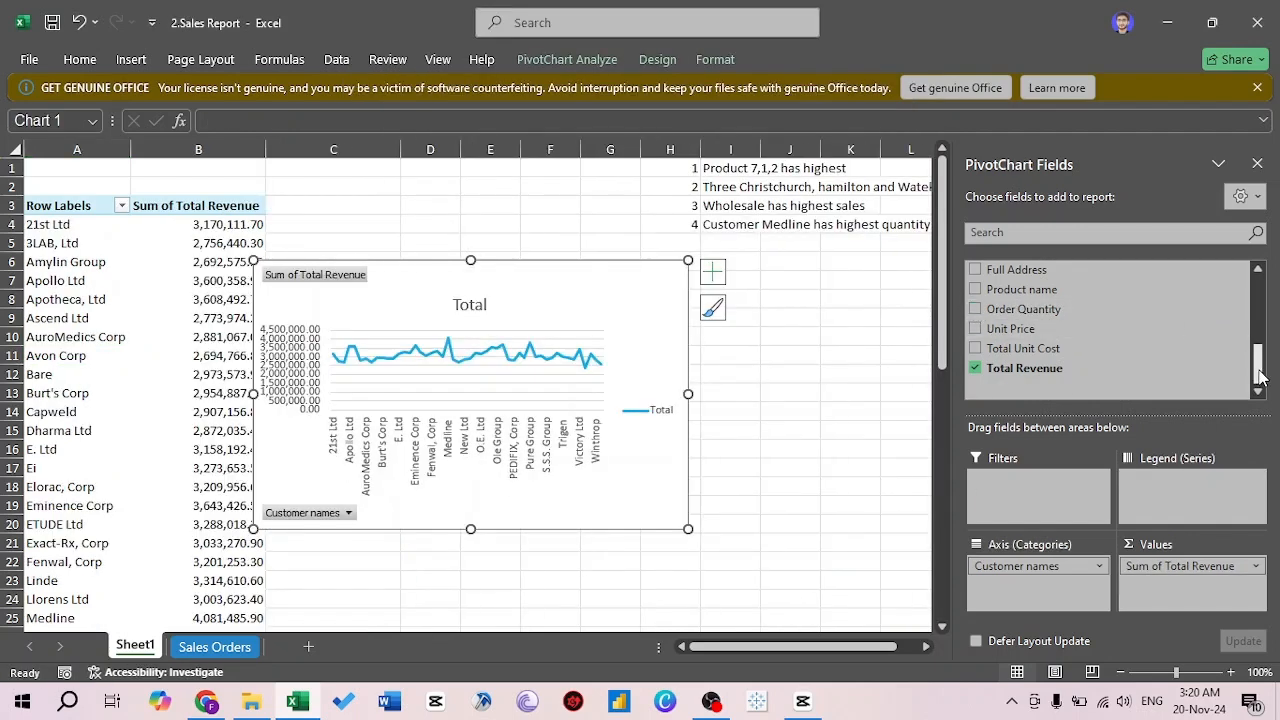
drag(1259, 368, 1259, 295)
click(975, 329)
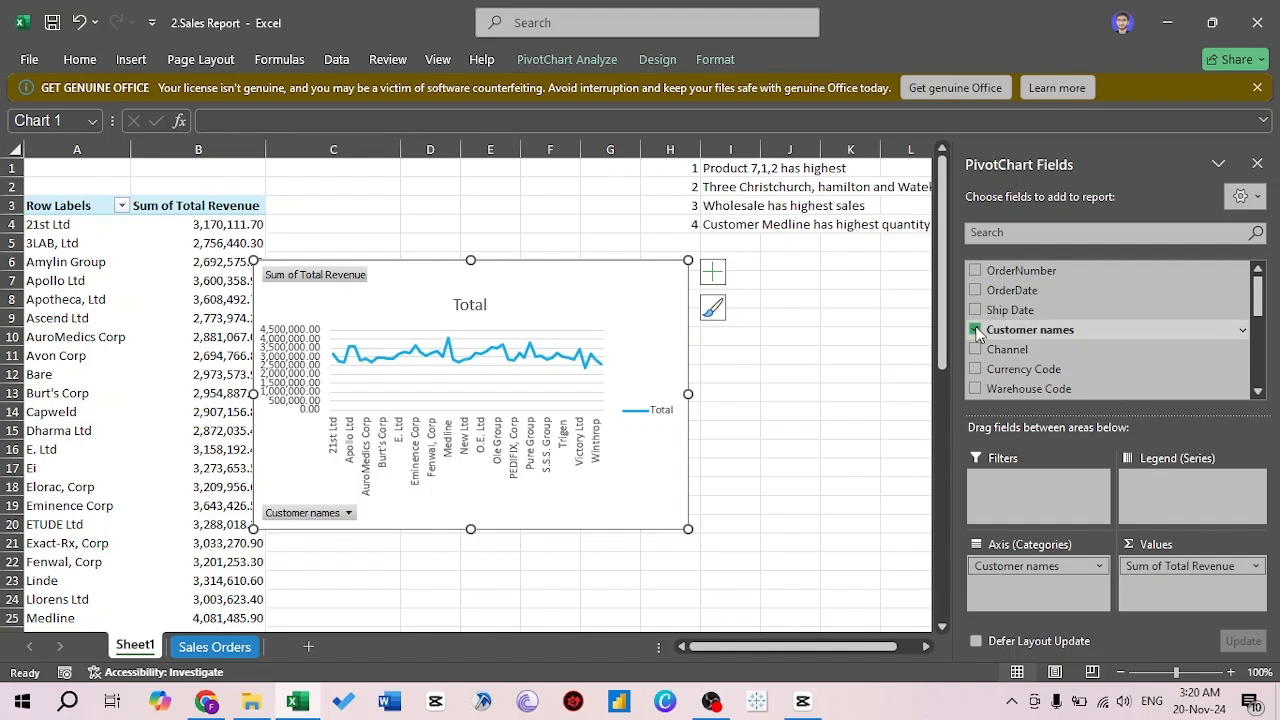
click(975, 311)
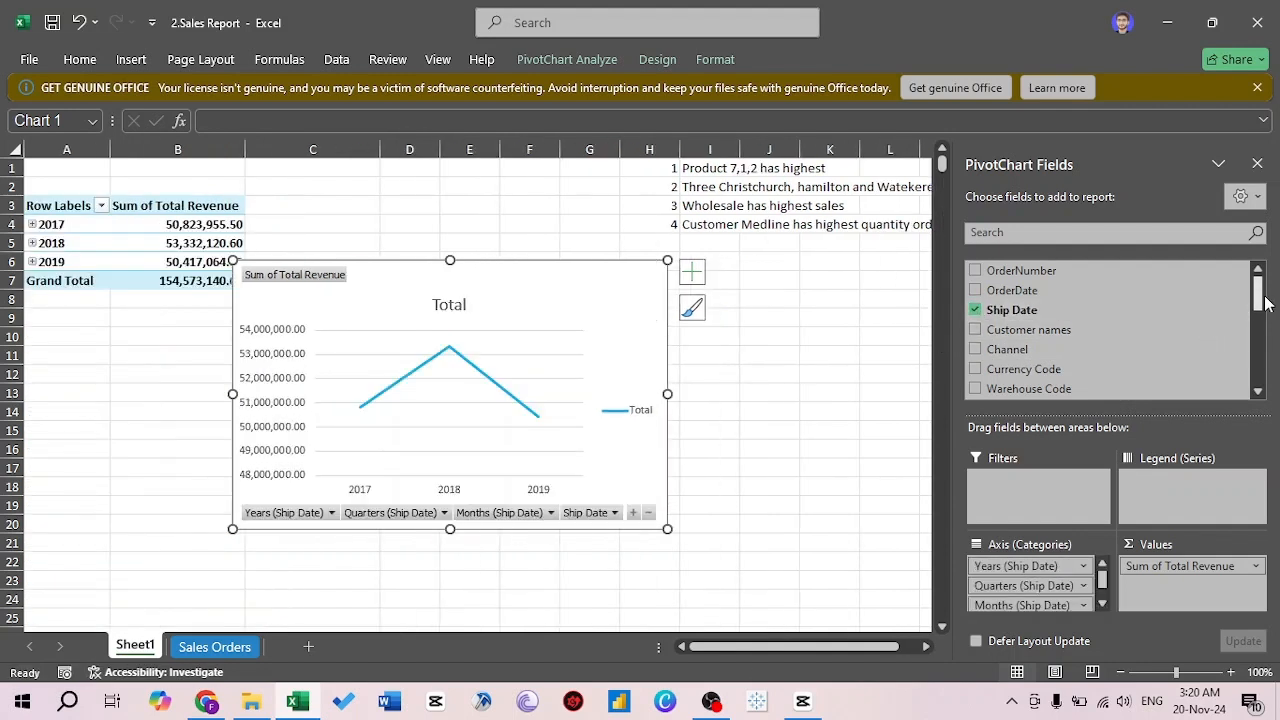
Widen the revenue line chart and delete its vertical axis labels
drag(1262, 305, 1258, 371)
drag(667, 394, 791, 396)
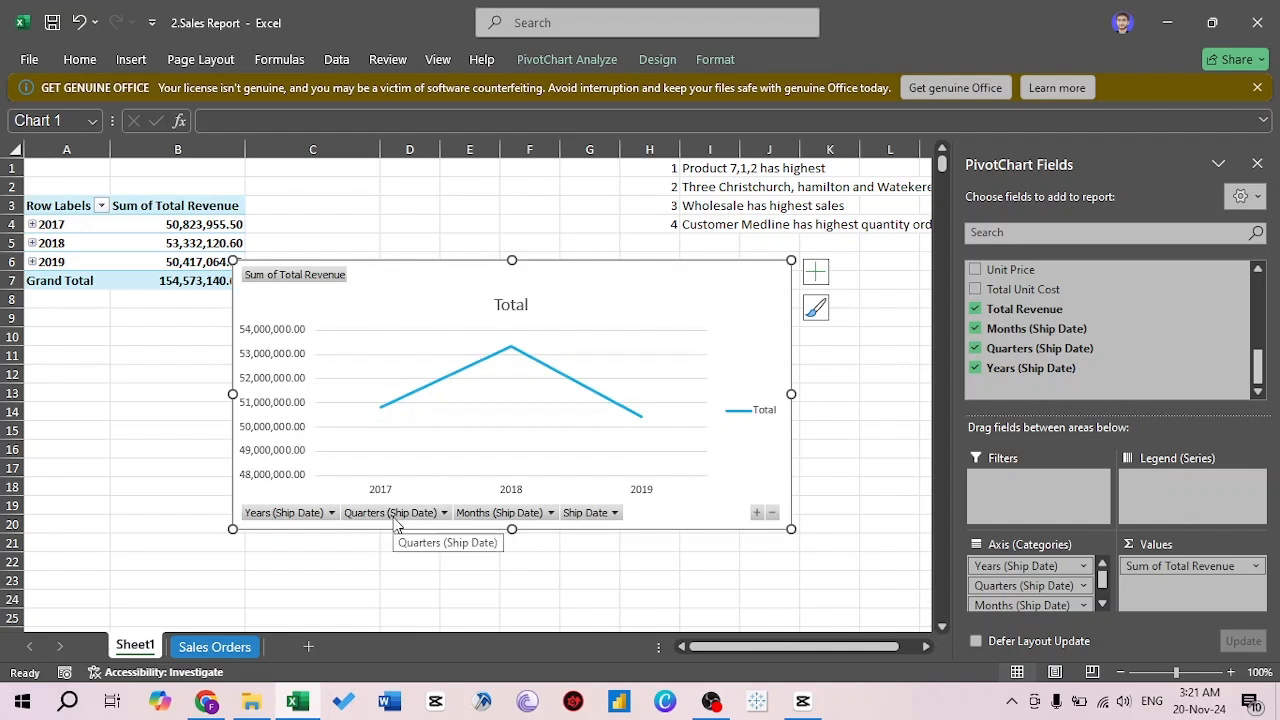
click(275, 430)
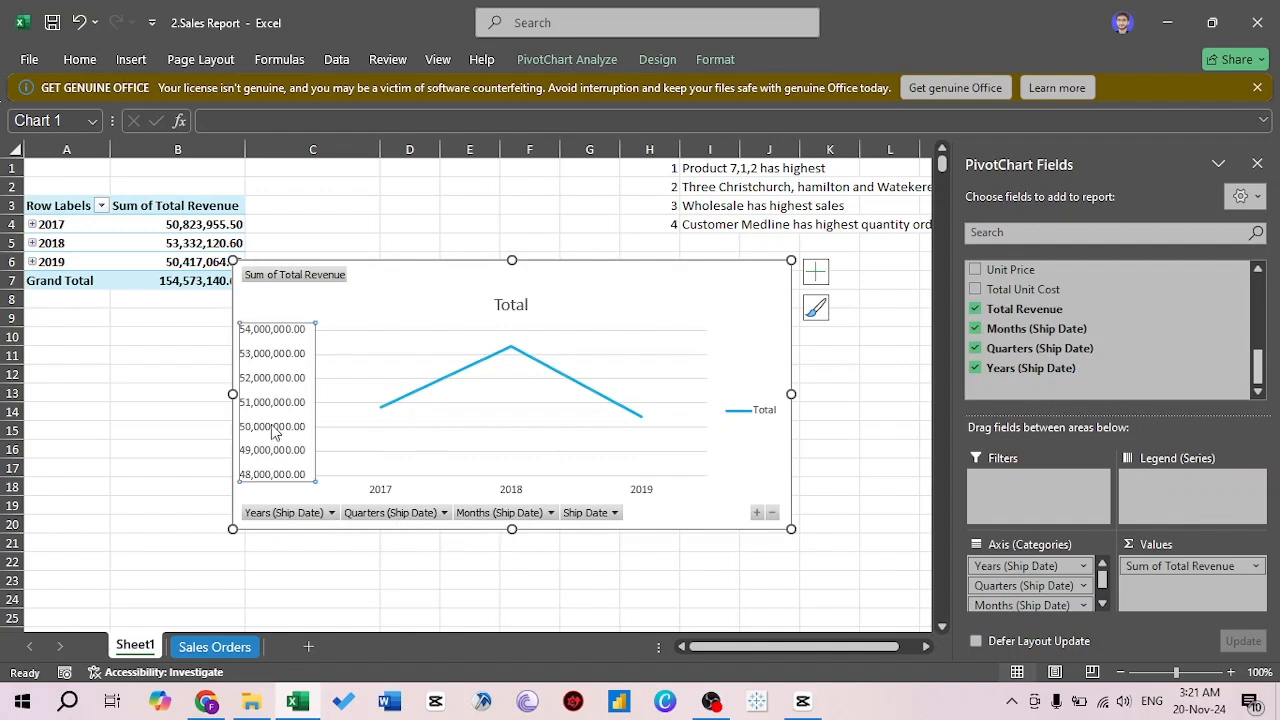
key(Delete)
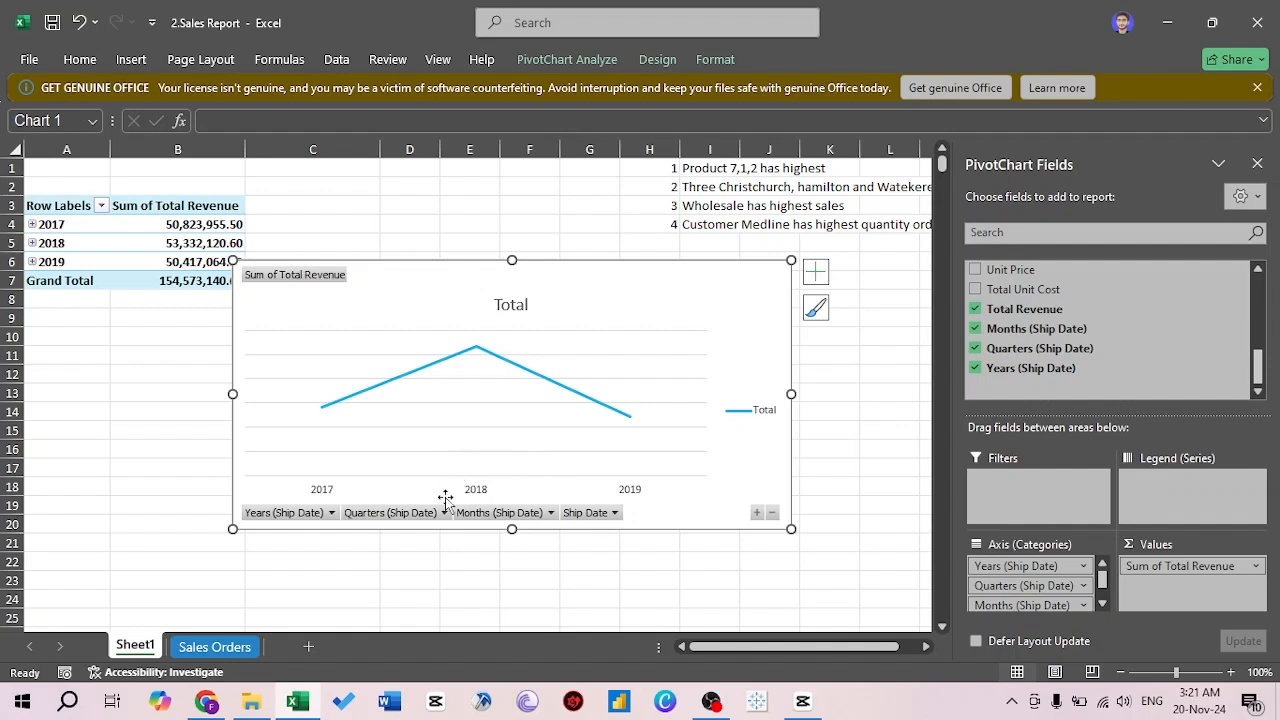
Expand the chart's date axis from years down to quarters and months, and widen the chart to about column O
mouse_move(476, 354)
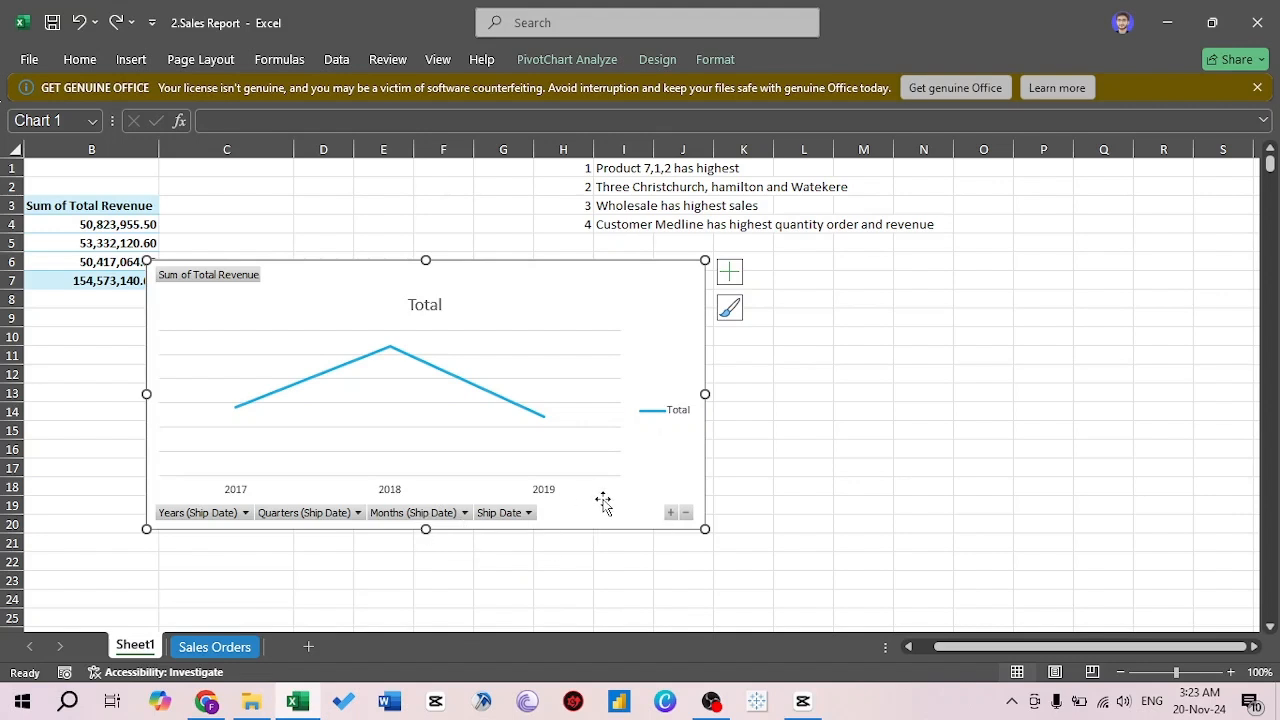
click(671, 513)
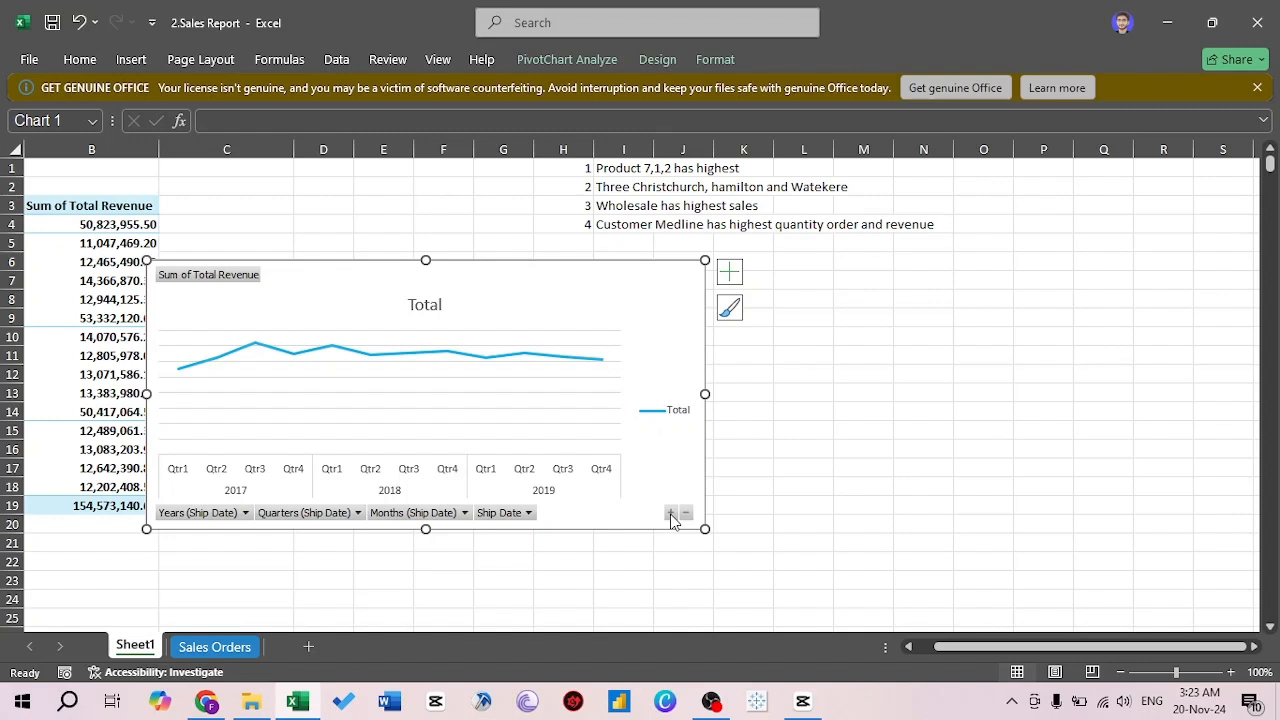
click(671, 514)
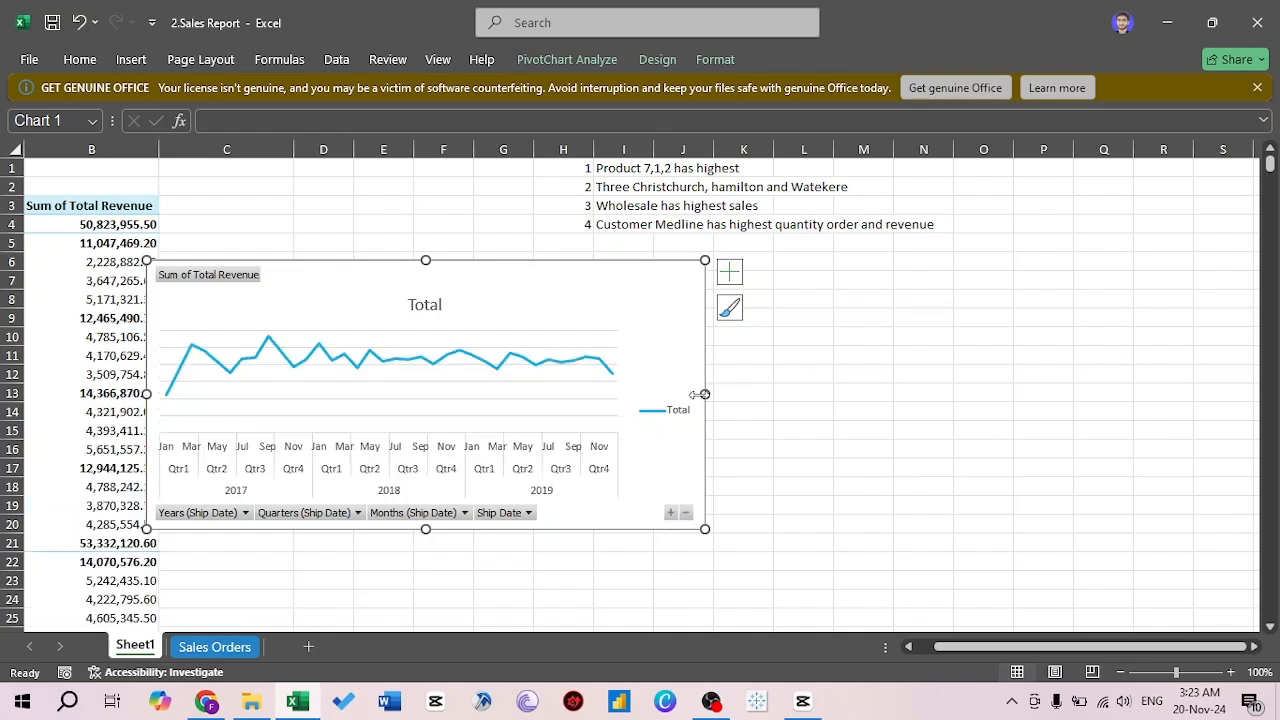
drag(703, 394, 1007, 394)
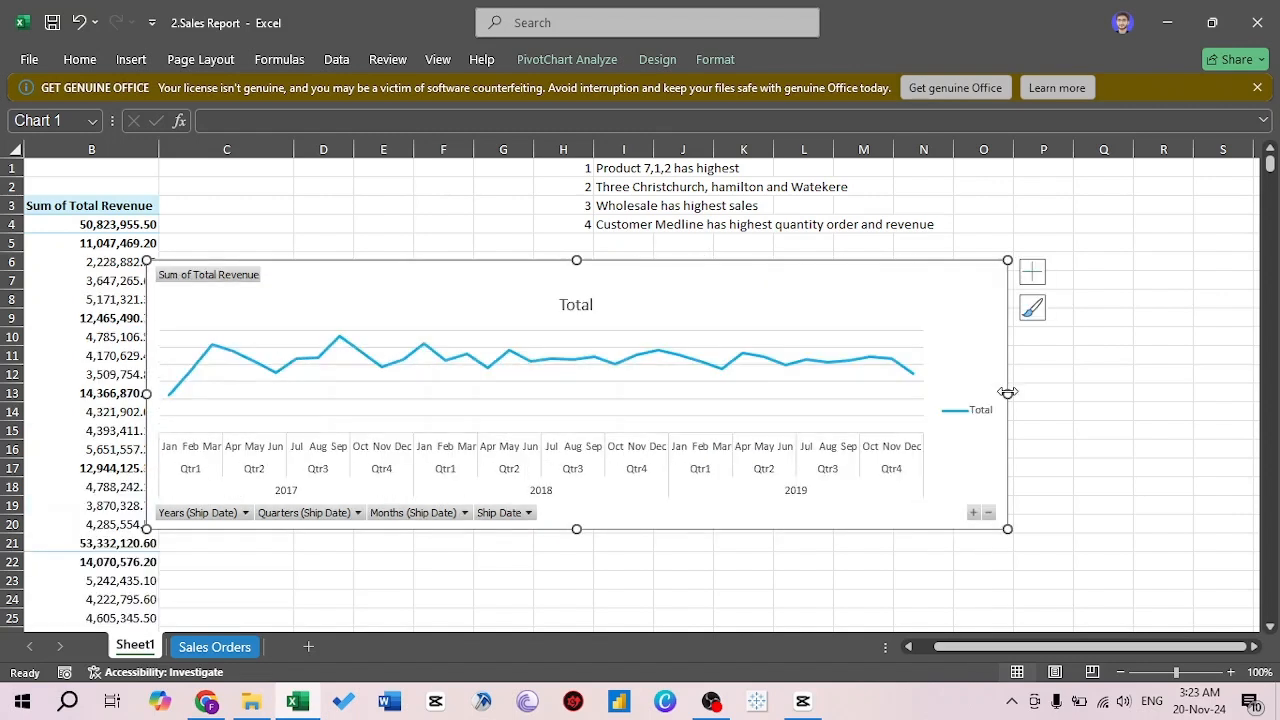
View the revenue line by individual ship date, collapse it back to months, and examine the monthly trend
click(974, 513)
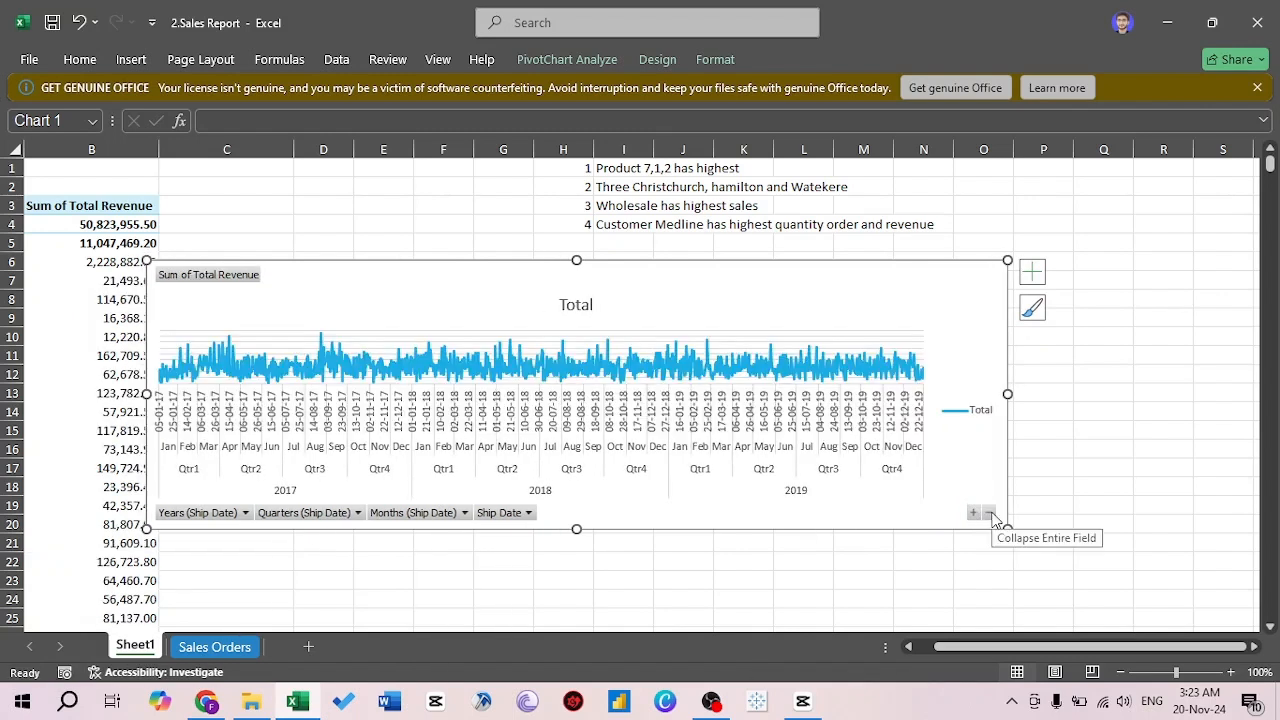
click(989, 514)
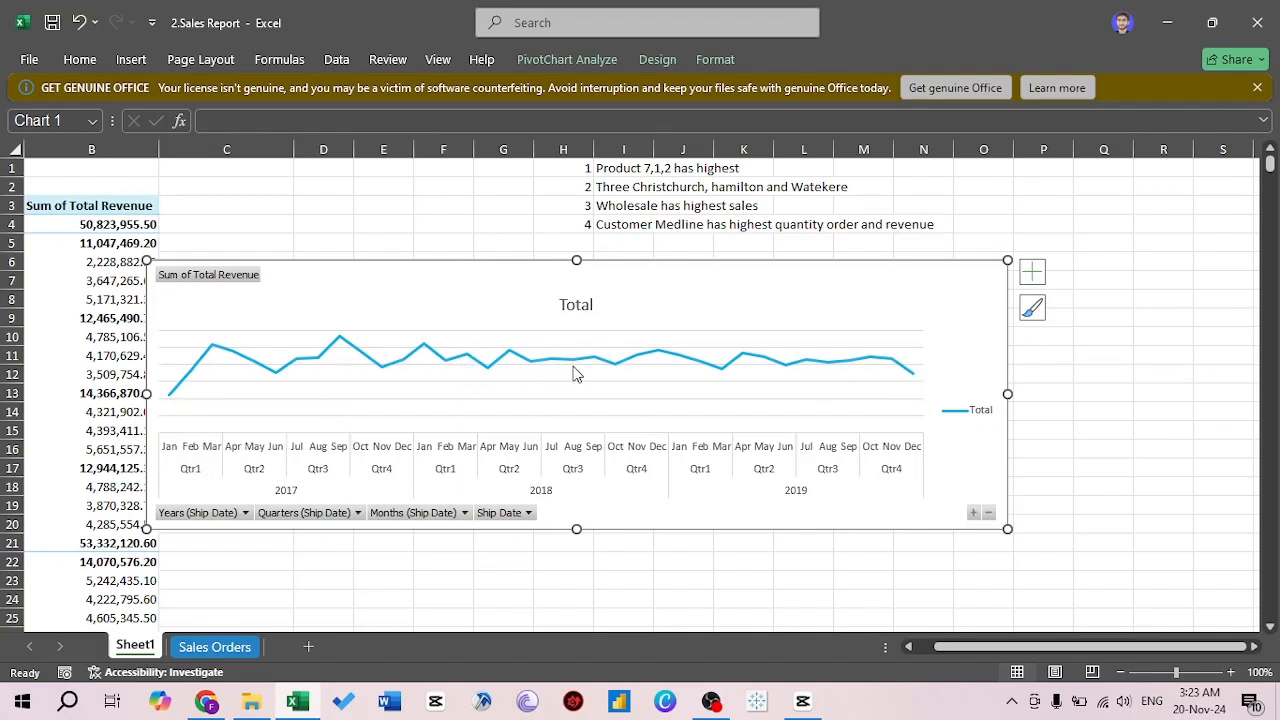
mouse_move(578, 373)
mouse_move(715, 372)
mouse_move(278, 378)
mouse_move(918, 384)
Change the PivotChart type from Line to Pie and narrow the chart to about column J
click(563, 60)
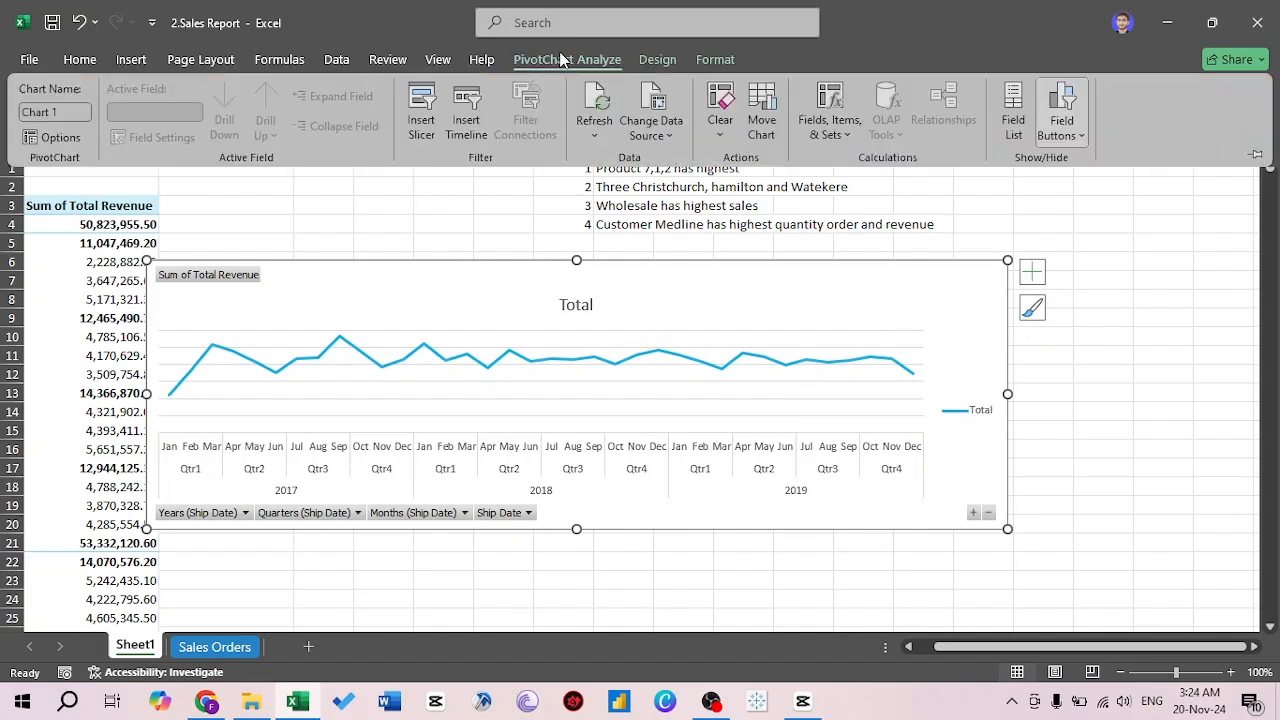
click(657, 60)
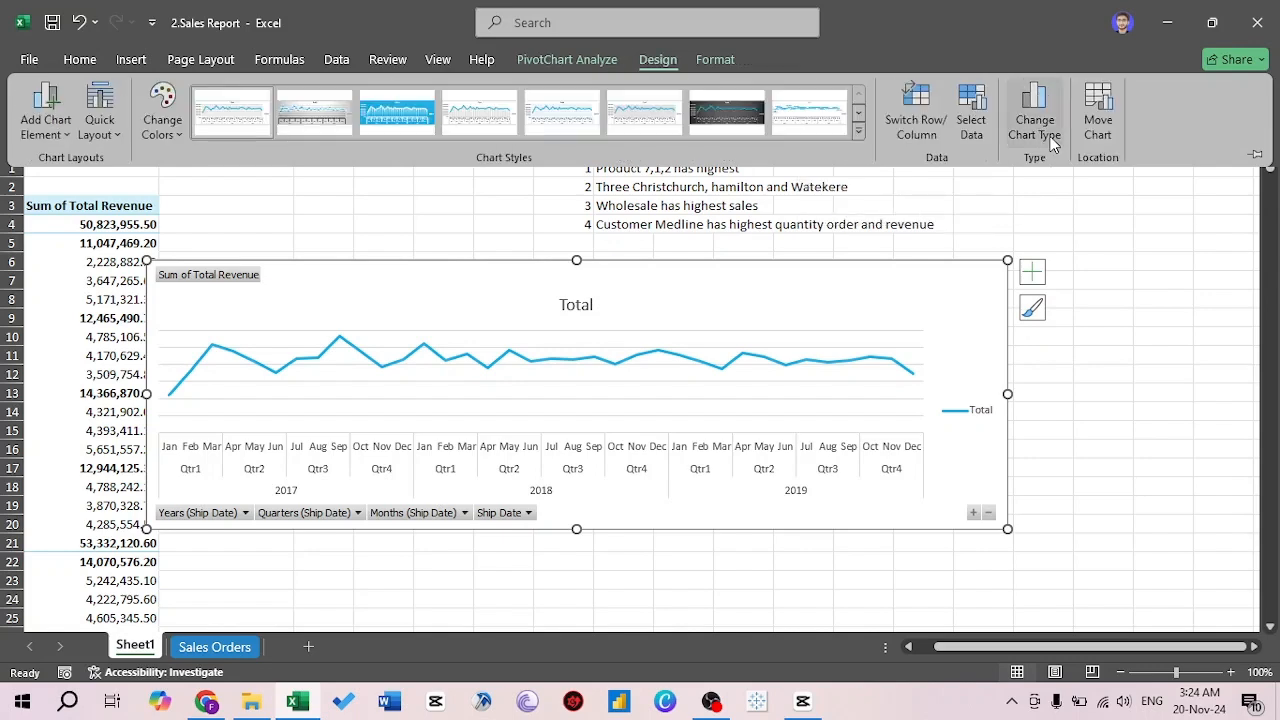
click(1033, 118)
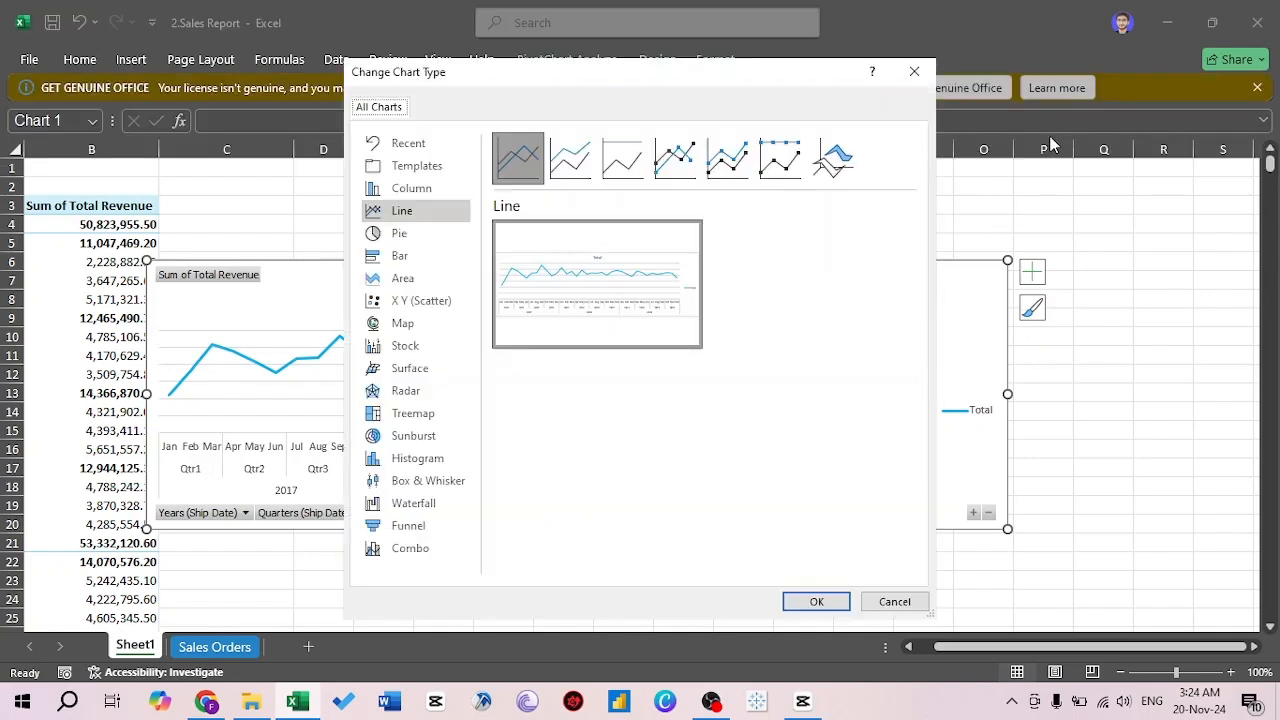
click(404, 235)
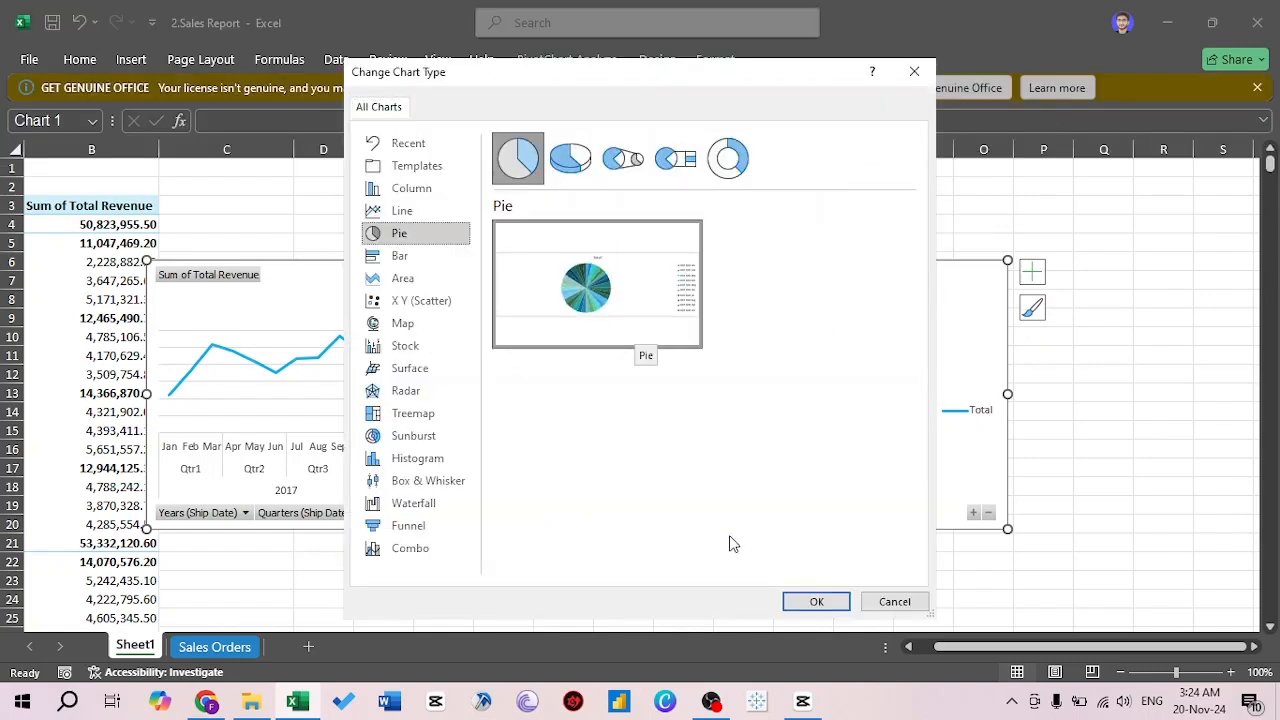
click(816, 605)
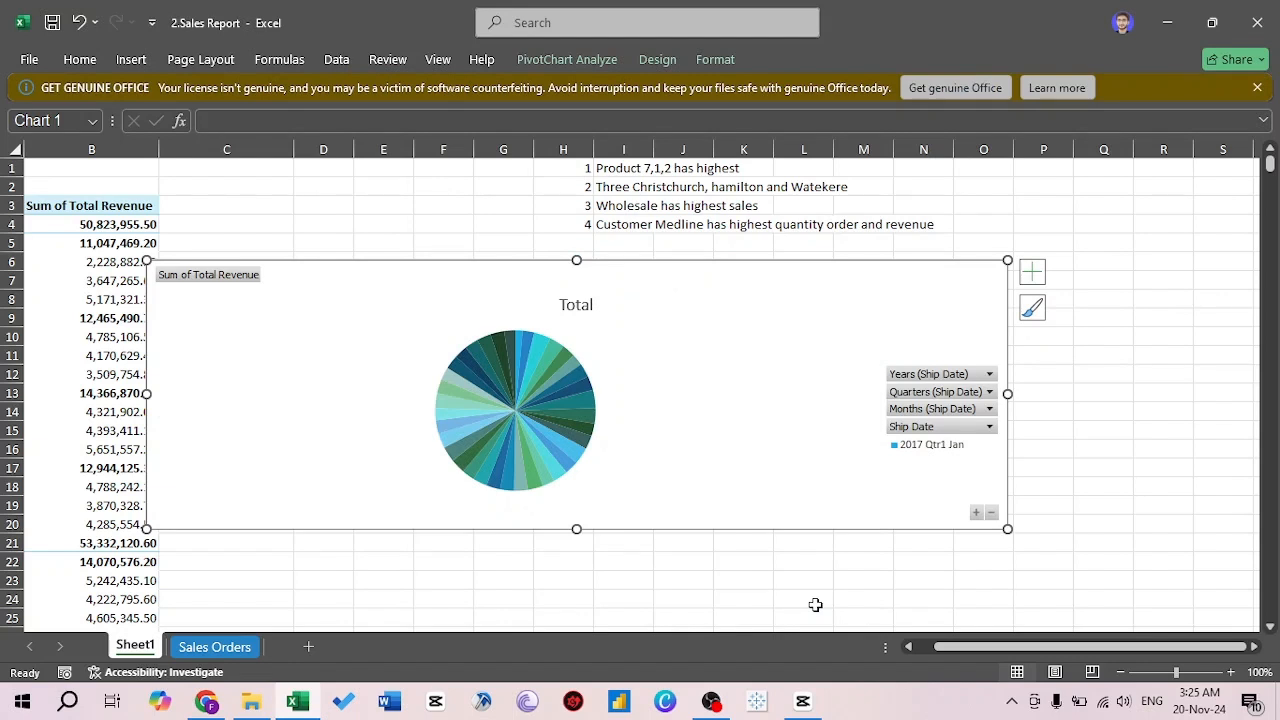
drag(1007, 393, 714, 413)
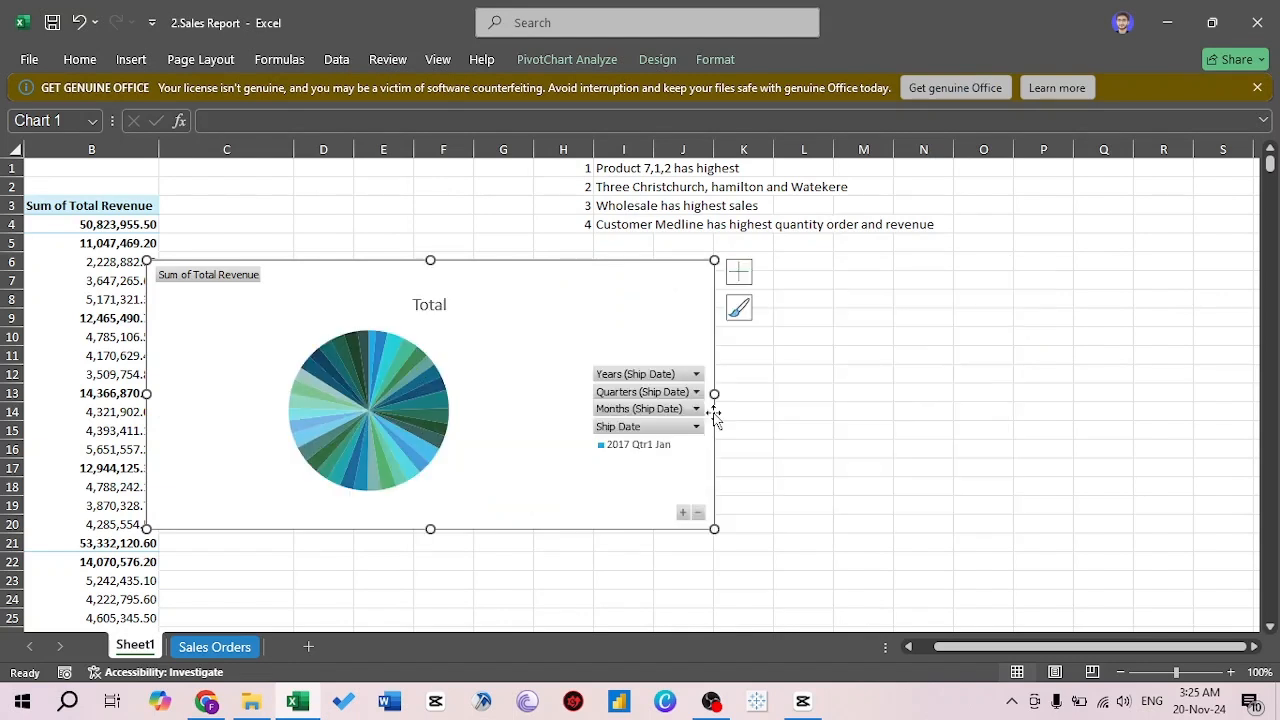
Show the chart's field list and remove Months, Quarters and Years (Ship Date) from the pie chart
right_click(537, 360)
scroll(656, 603, down, 1)
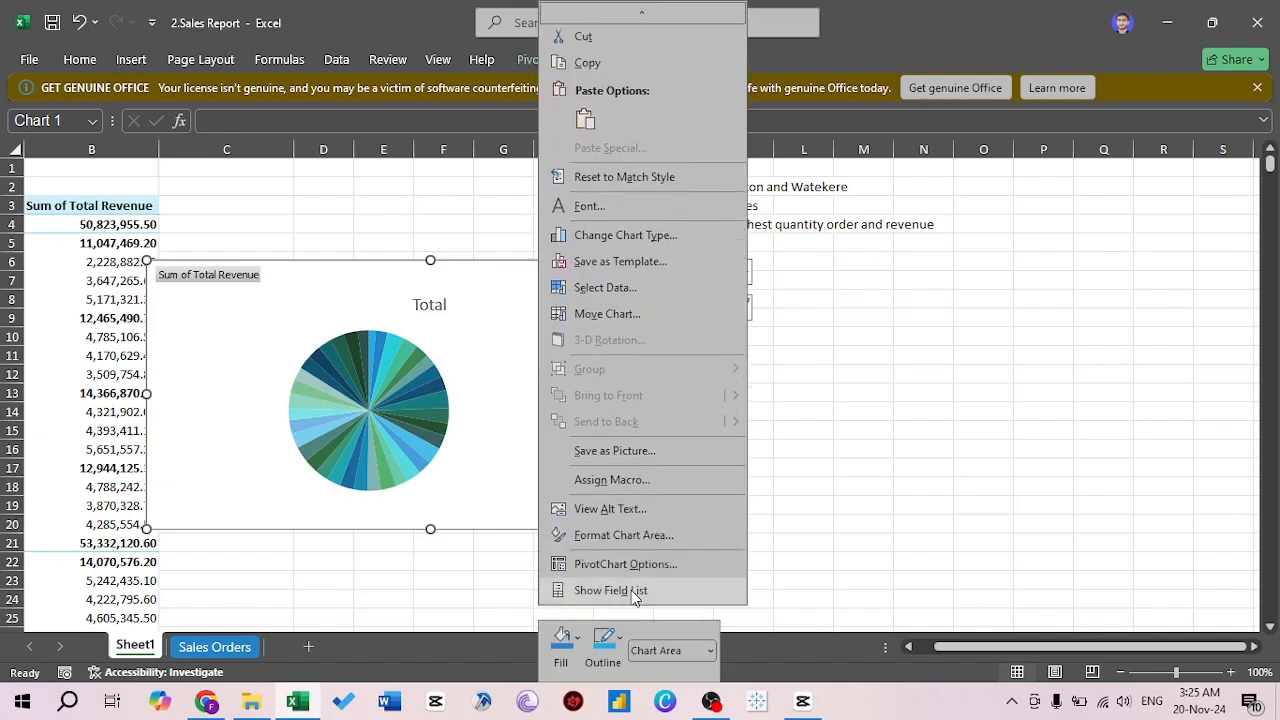
click(631, 590)
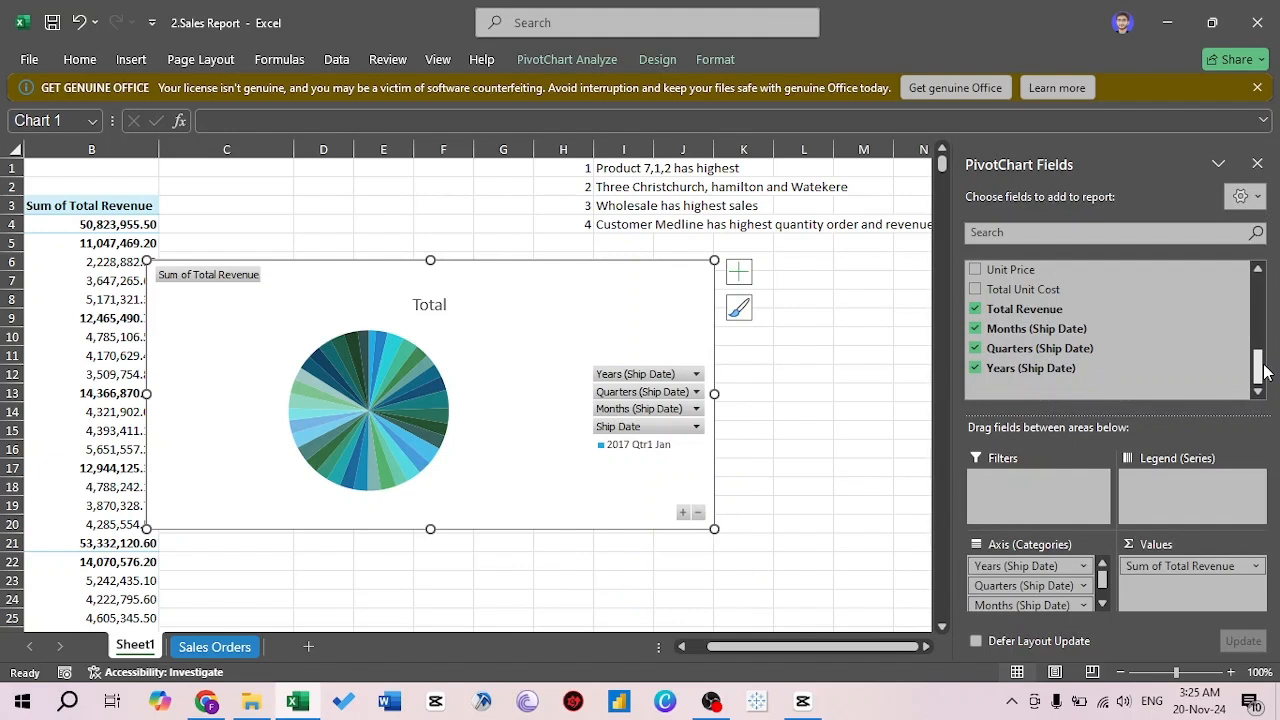
click(975, 328)
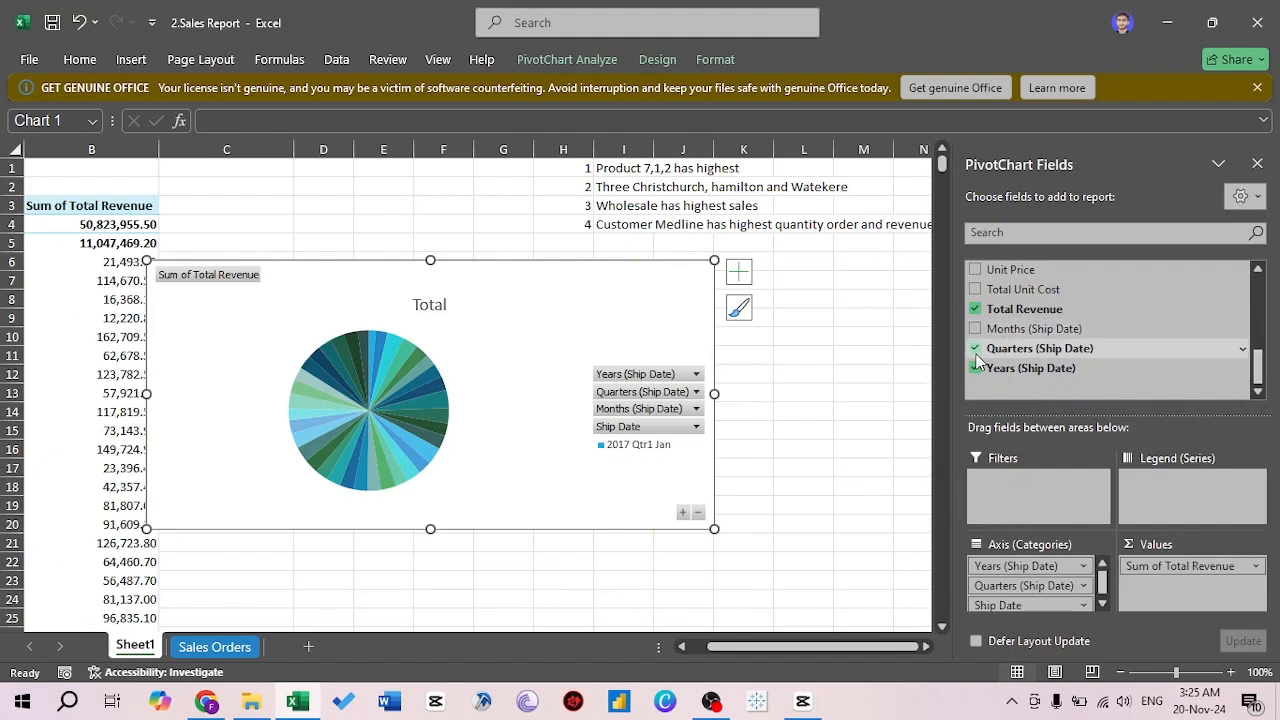
click(975, 348)
click(975, 368)
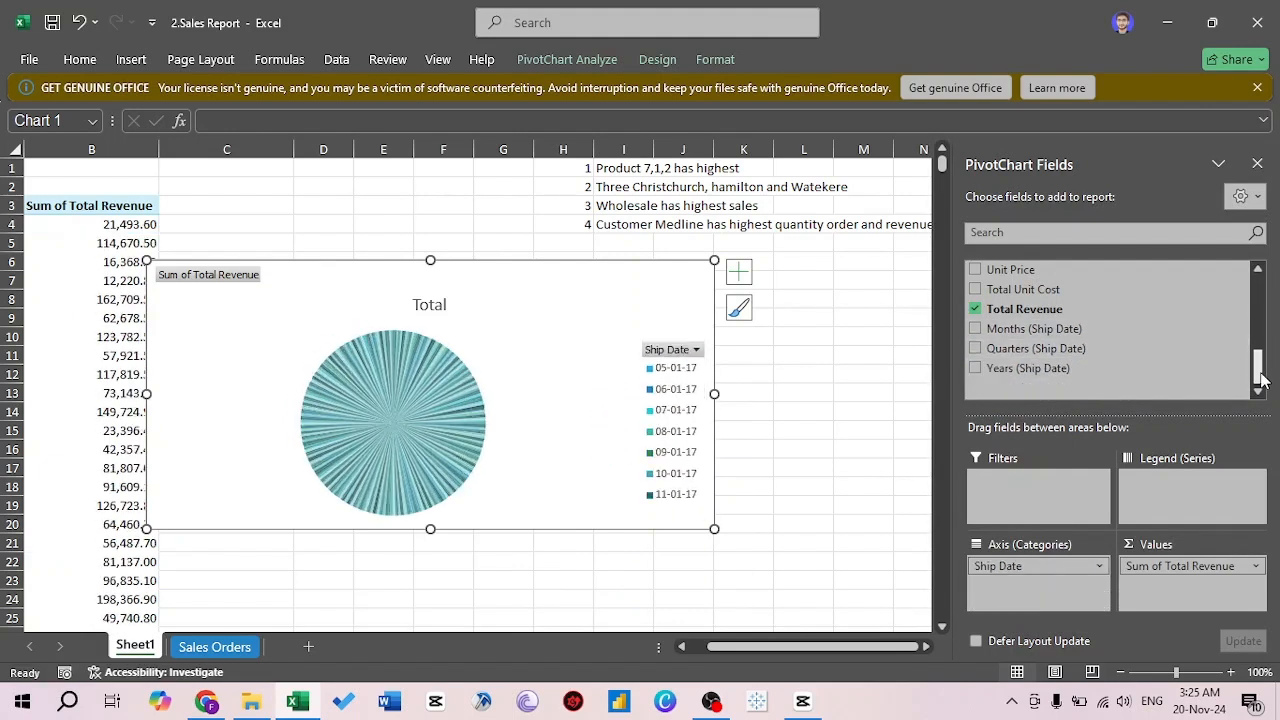
Replace Ship Date with Warehouse Code as the pie chart's category field
drag(1257, 366, 1262, 335)
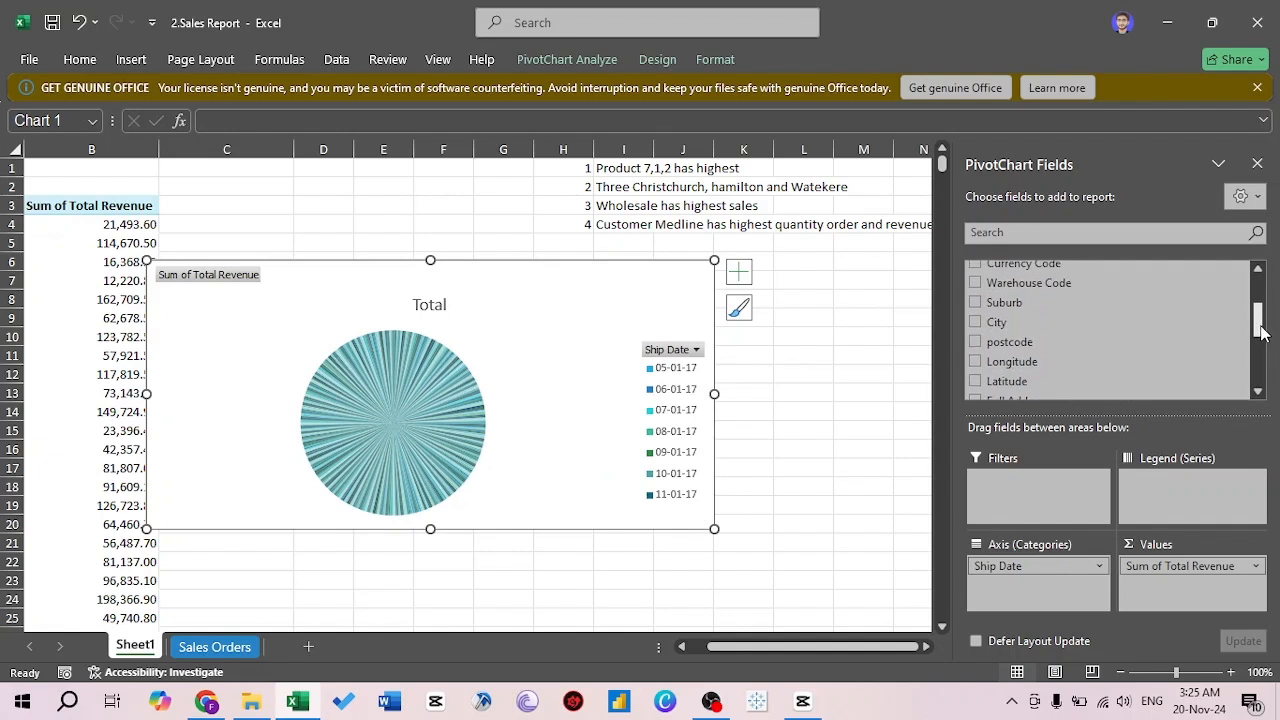
click(975, 283)
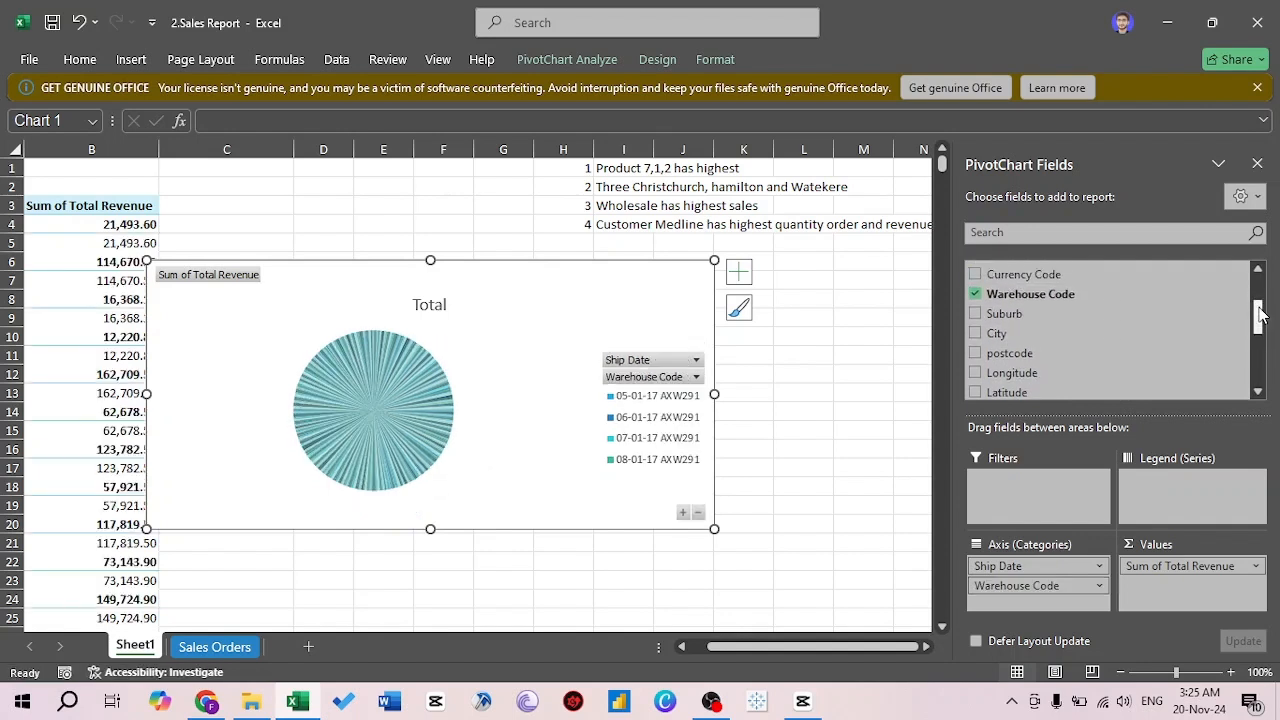
drag(1258, 313, 1258, 290)
click(975, 310)
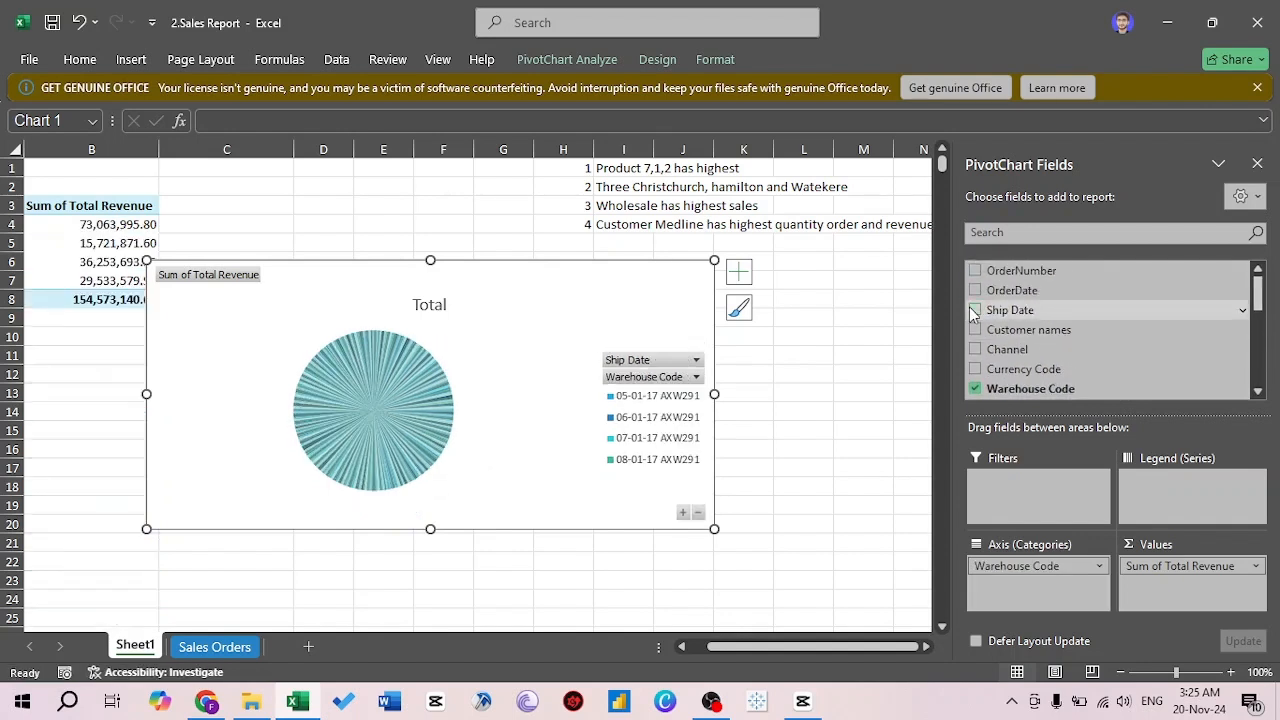
Add data labels to the pie chart and examine the revenue slices by warehouse
click(739, 271)
click(786, 315)
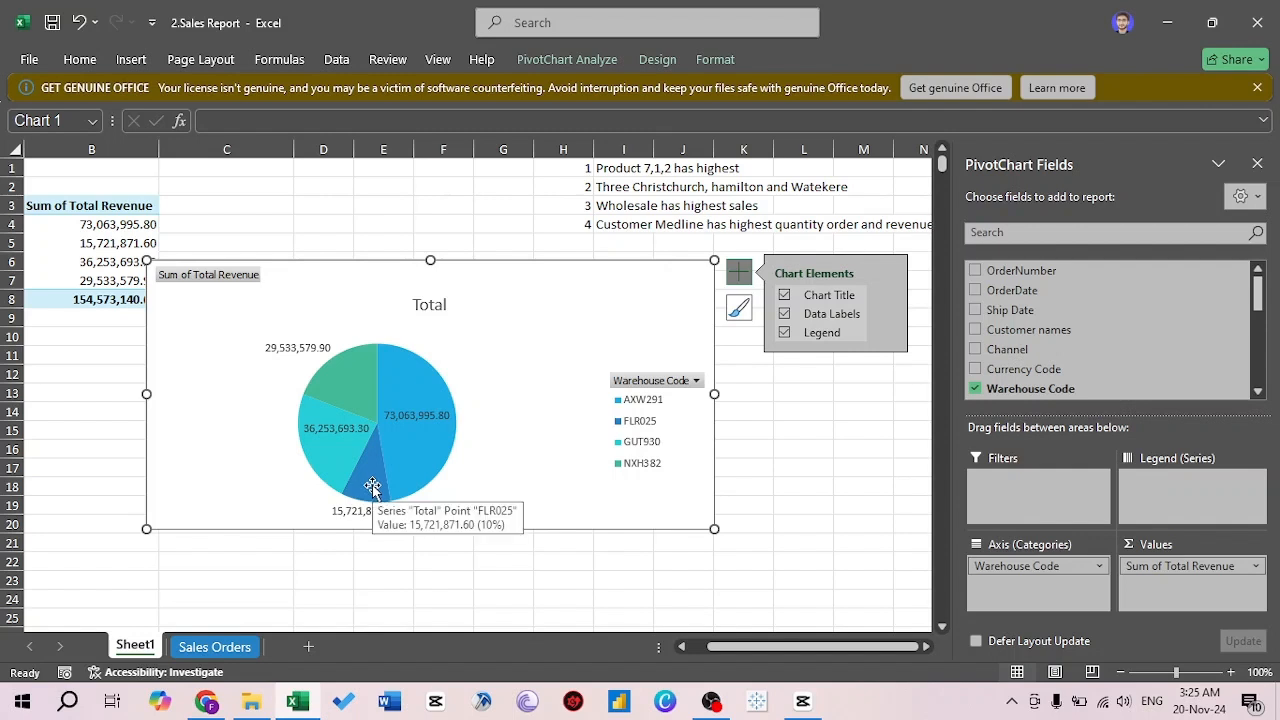
mouse_move(360, 492)
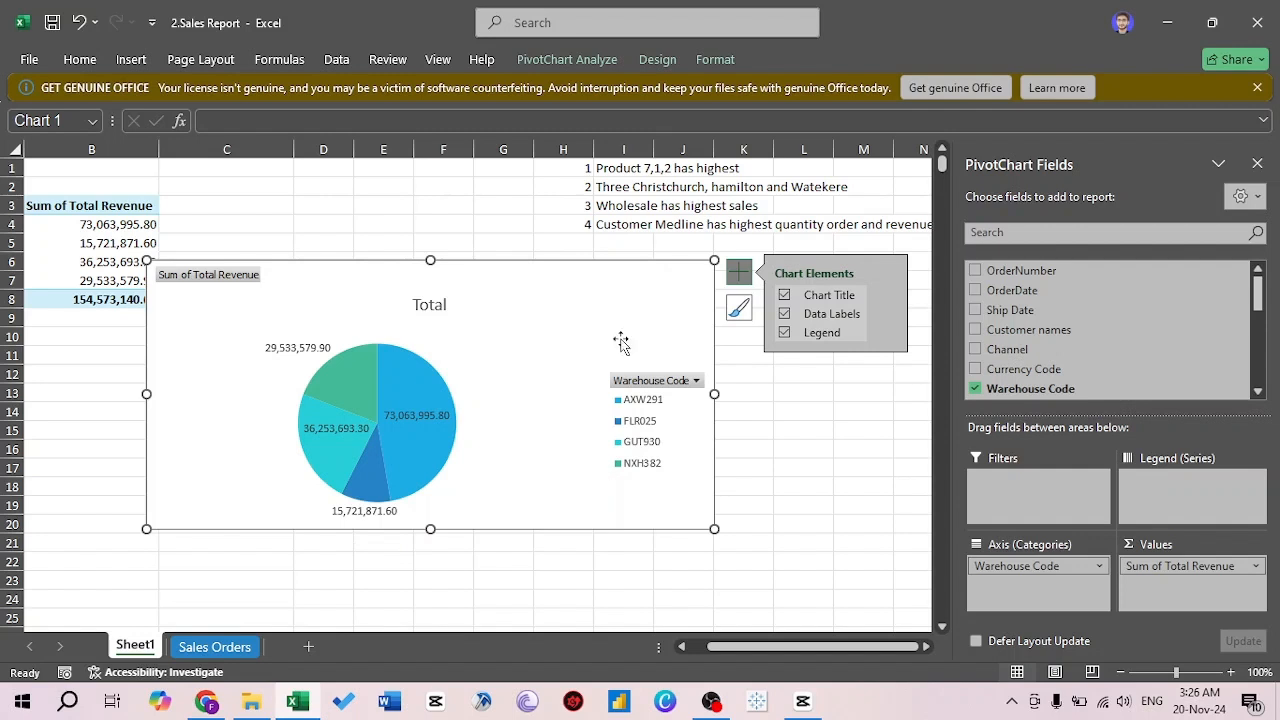
Change the warehouse revenue PivotChart from Pie to the standard Area type
click(718, 60)
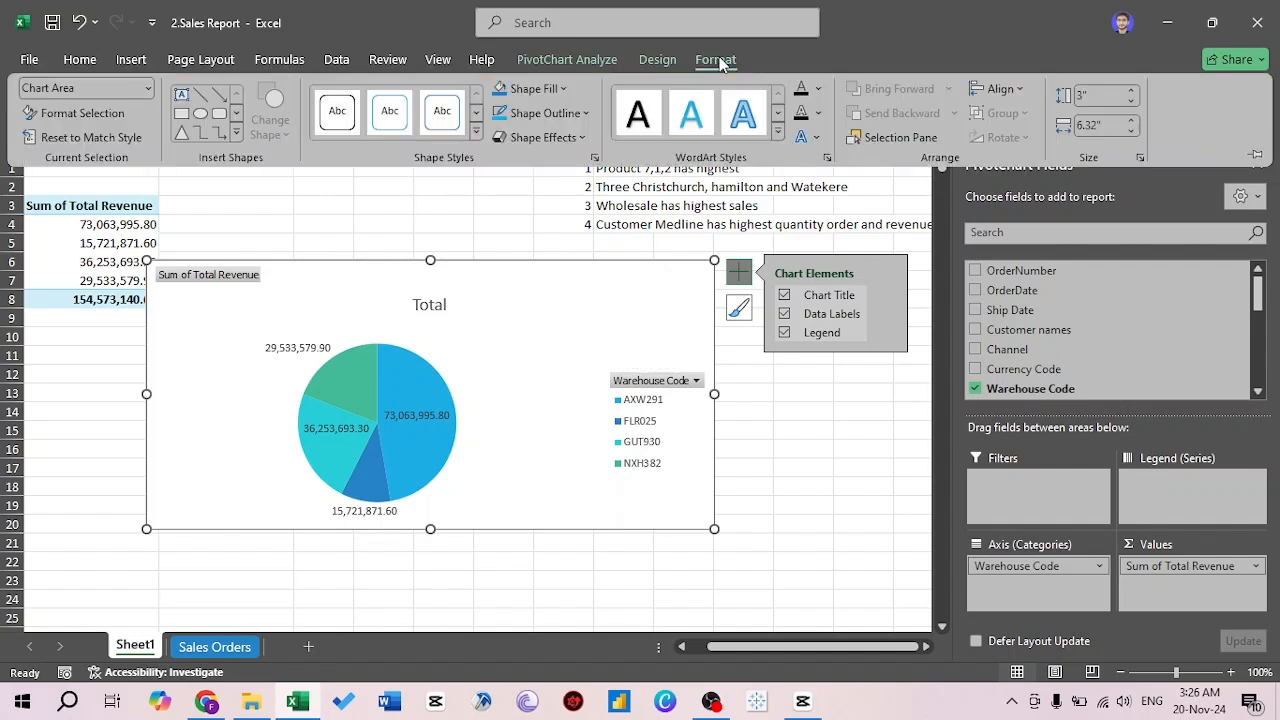
click(655, 59)
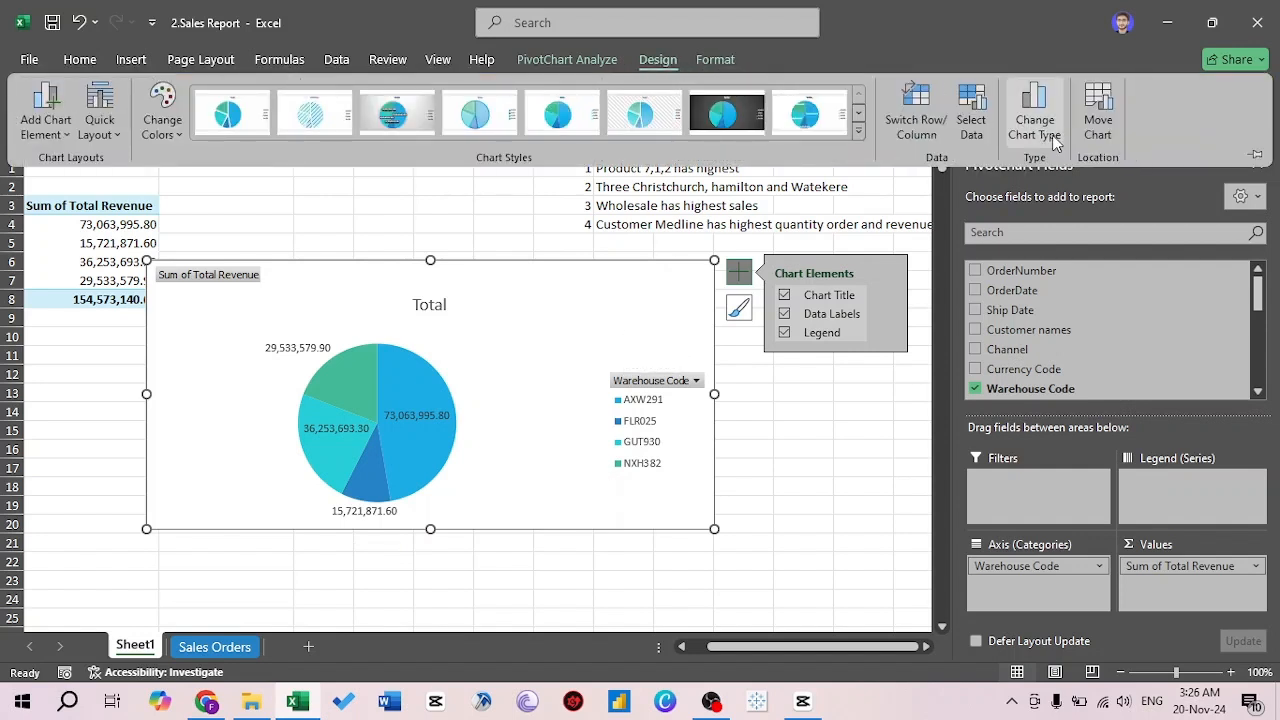
click(1030, 120)
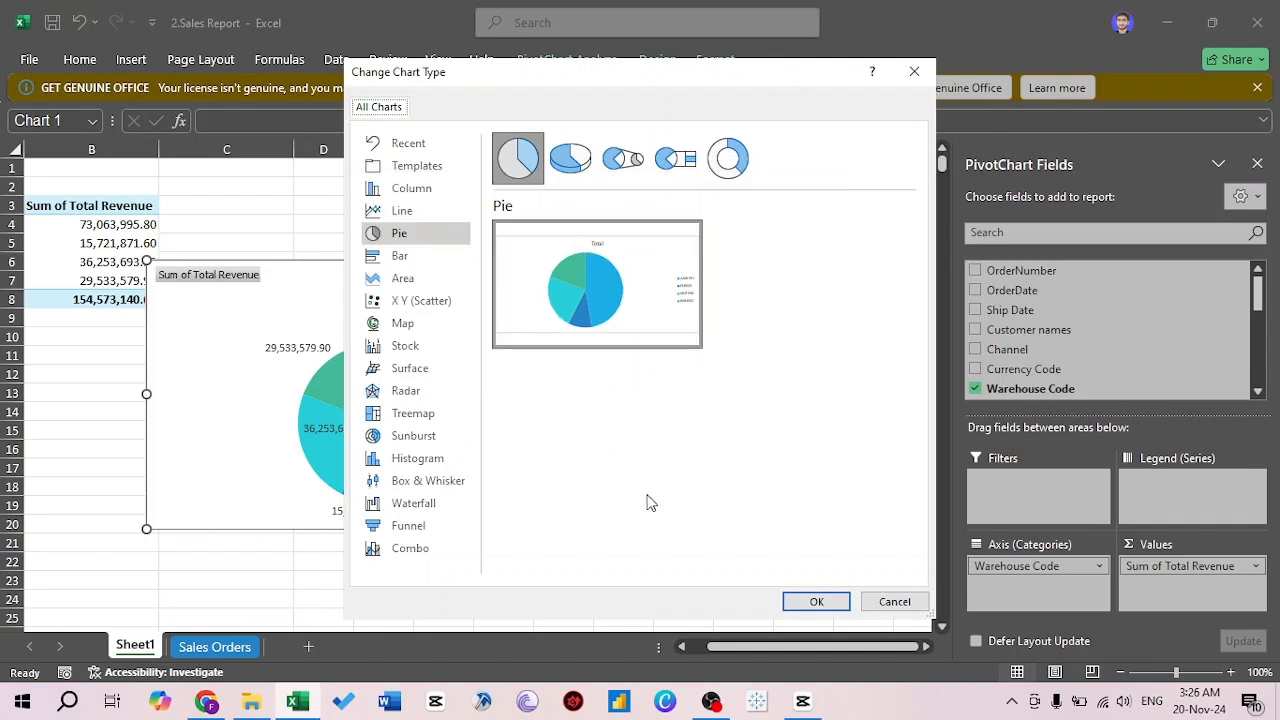
click(405, 300)
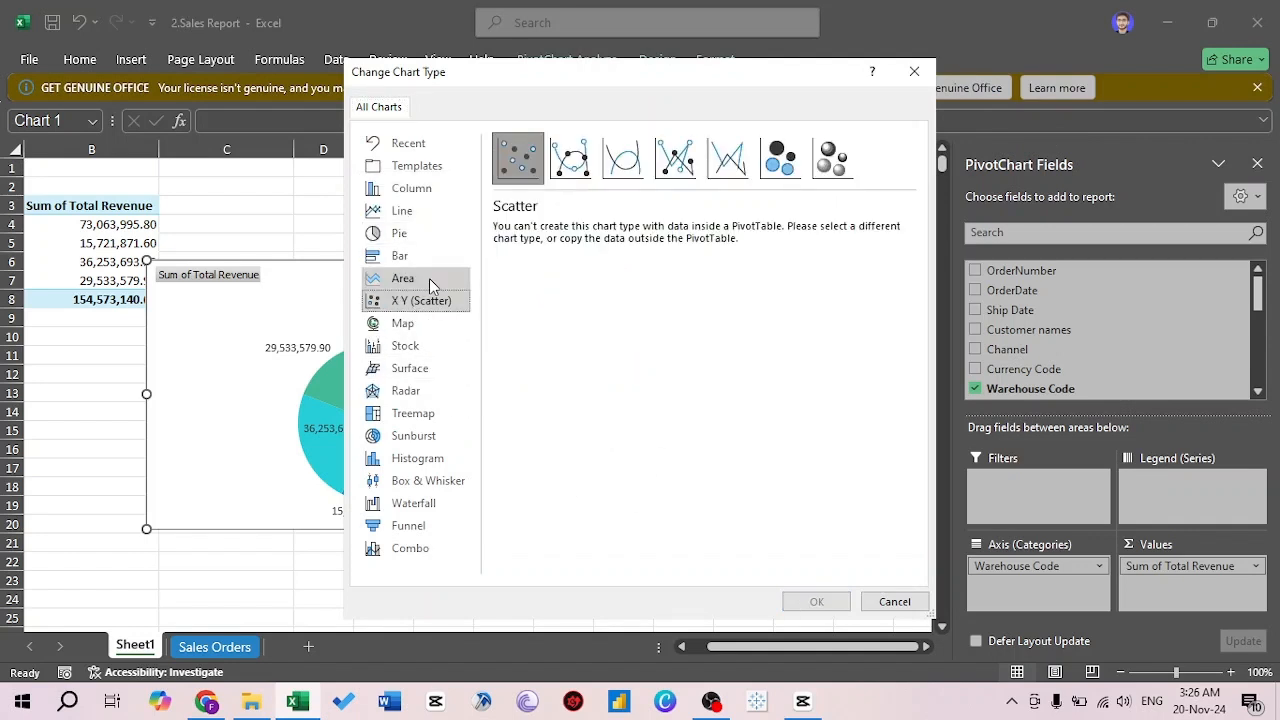
click(429, 278)
mouse_move(645, 290)
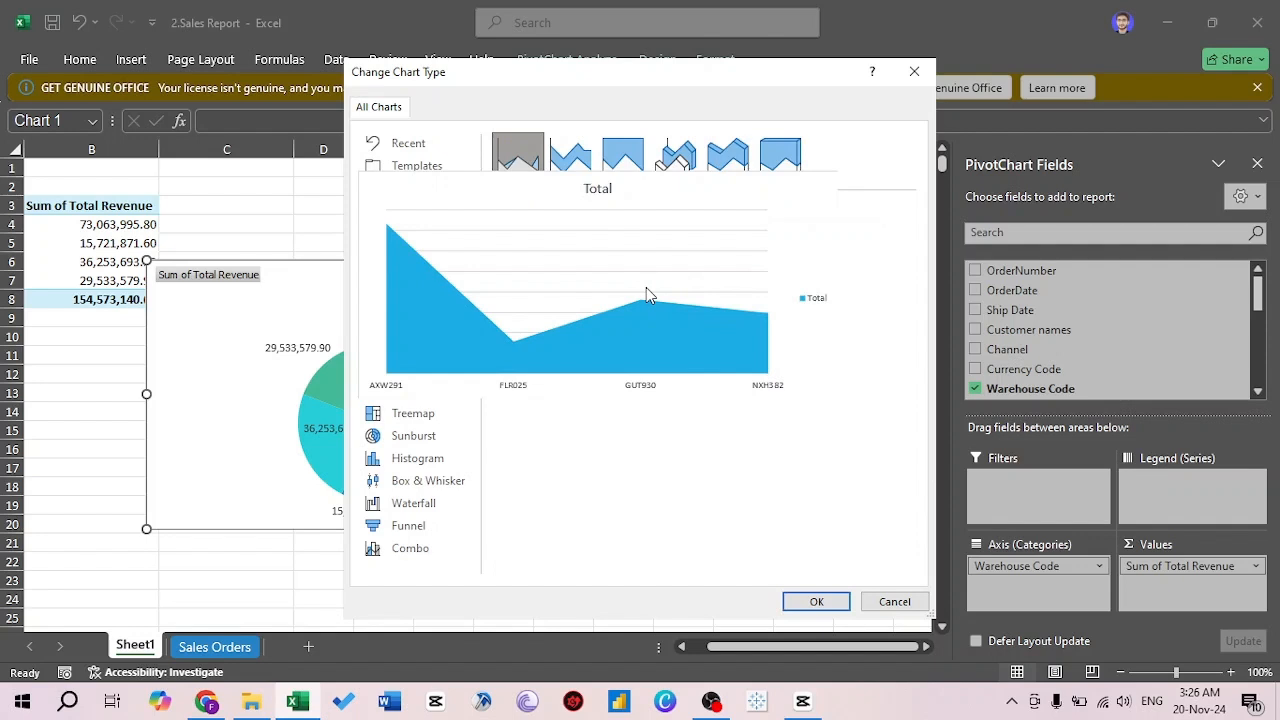
double_click(634, 341)
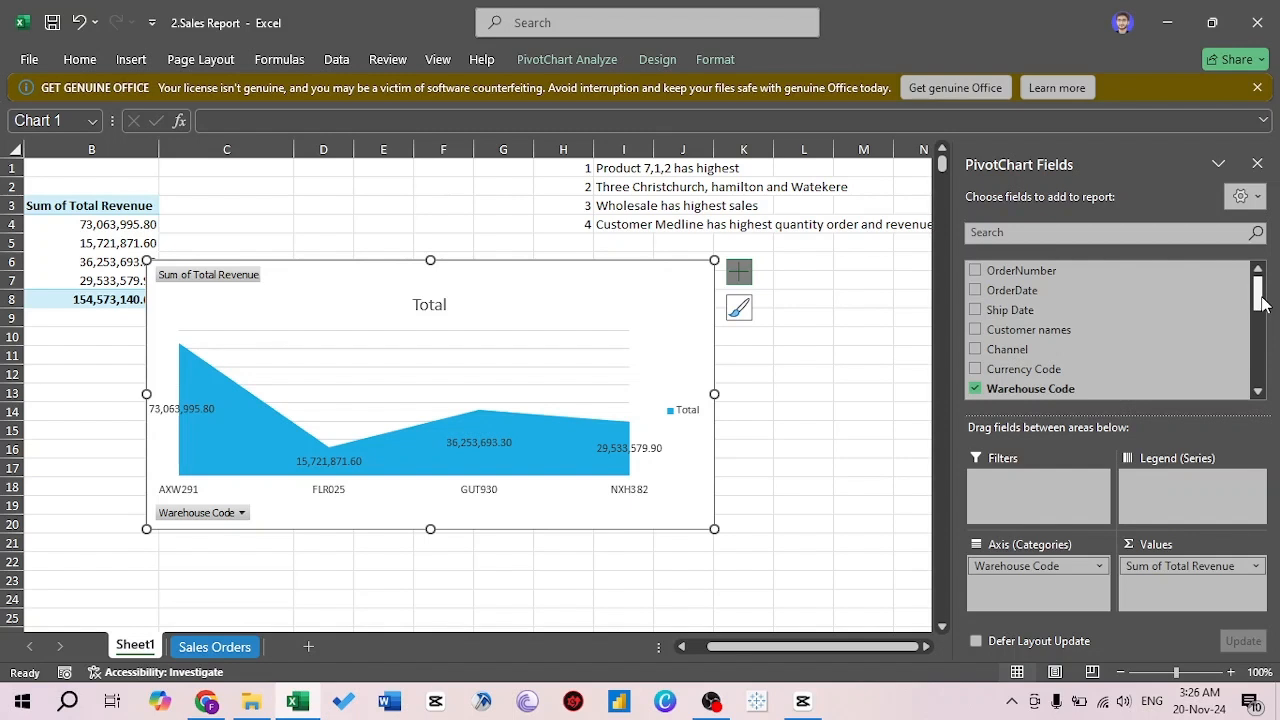
Replace Warehouse Code with Currency Code as the area chart's category field
mouse_move(1262, 304)
mouse_down()
mouse_move(1259, 365)
mouse_move(1259, 308)
mouse_up()
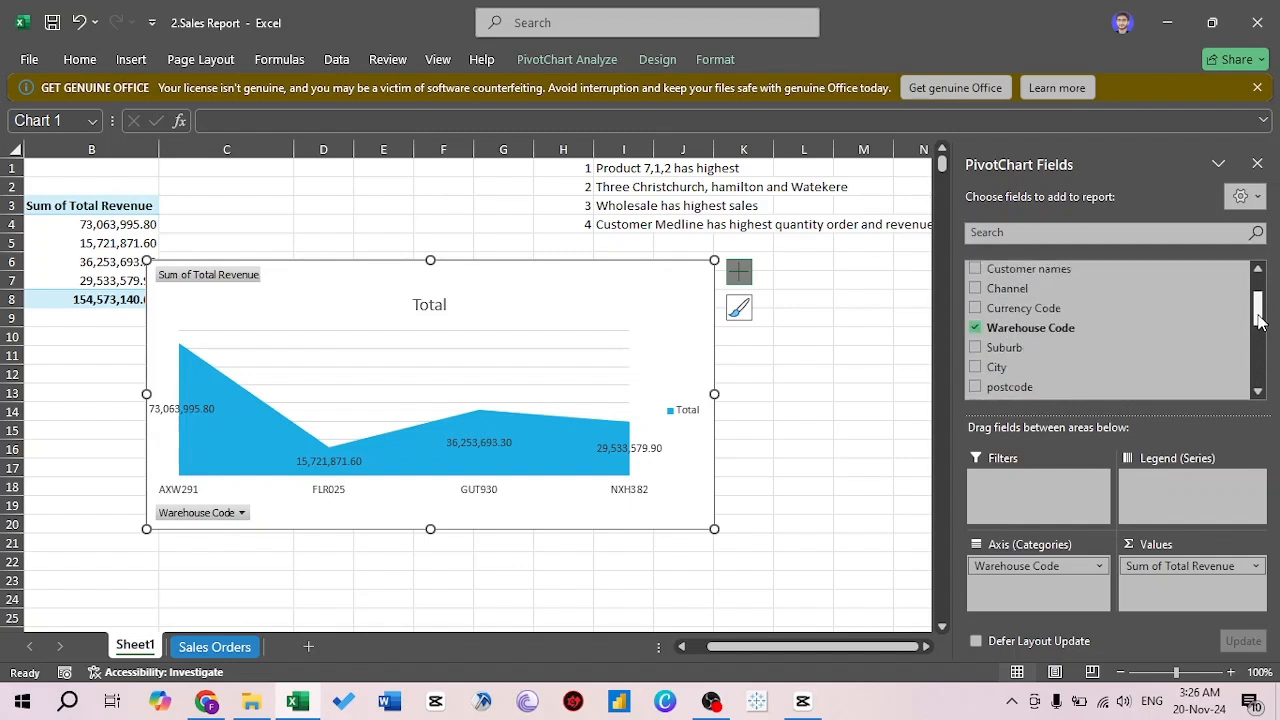
click(976, 331)
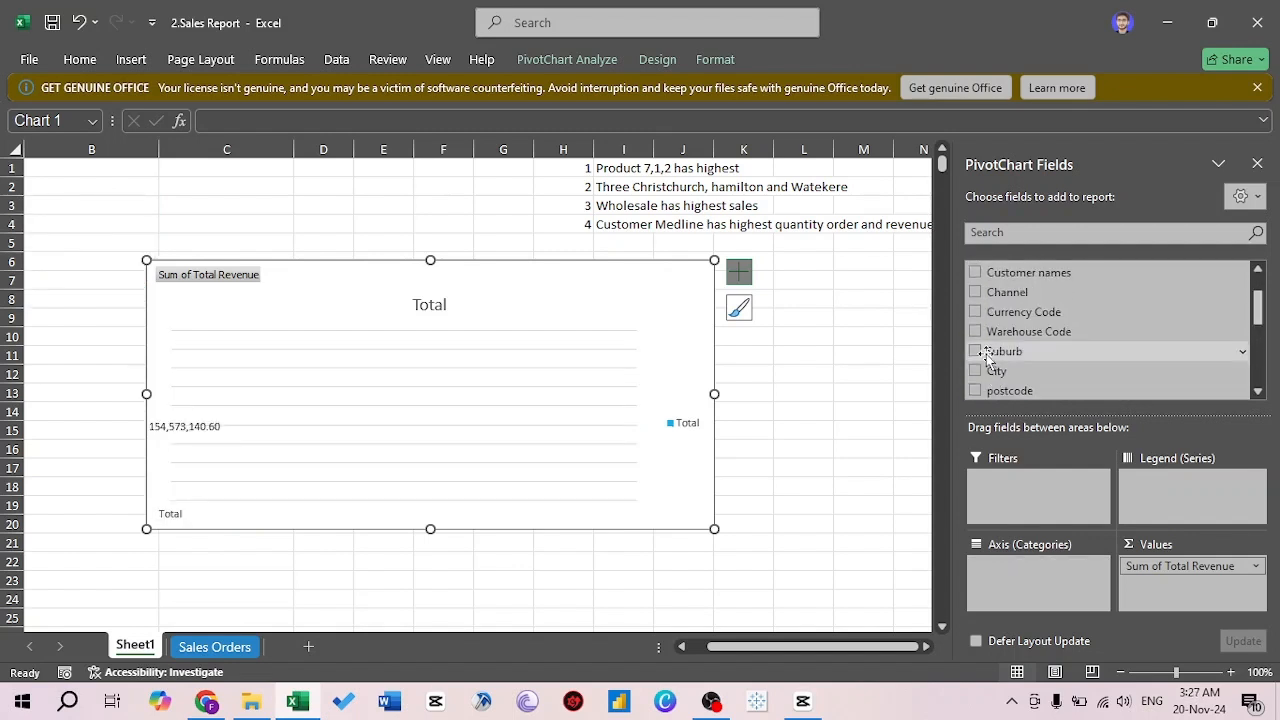
click(977, 313)
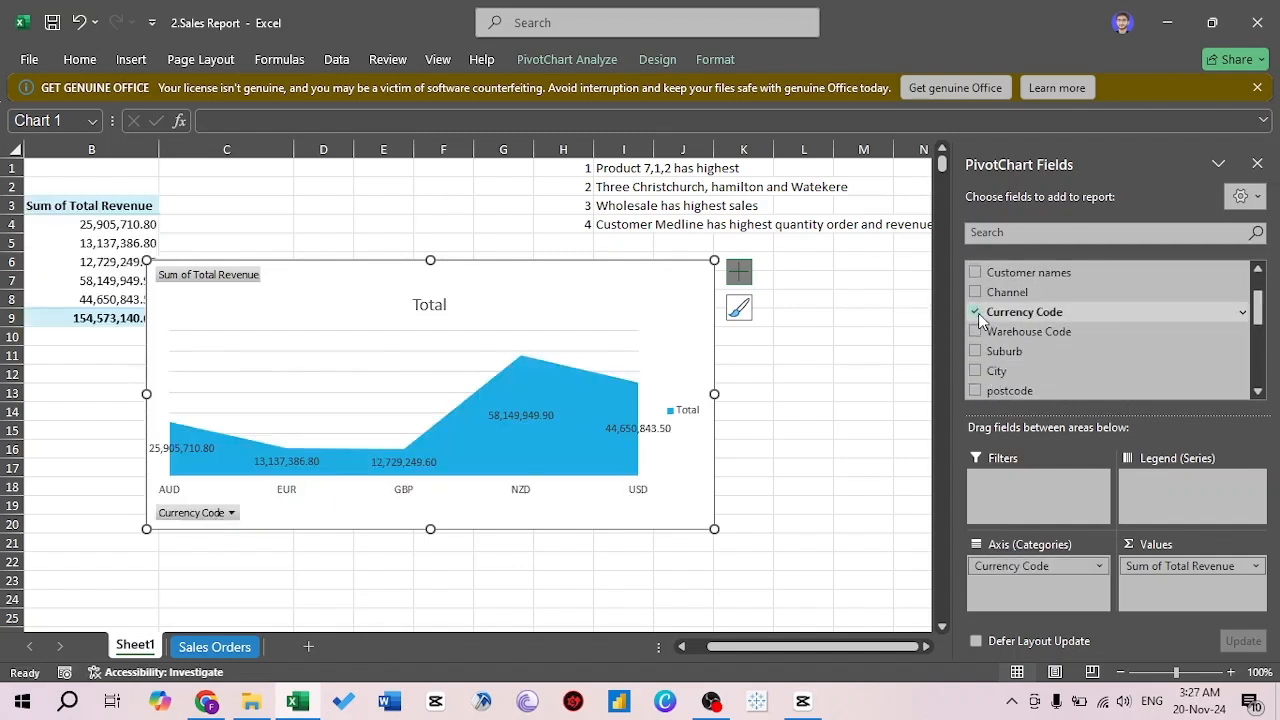
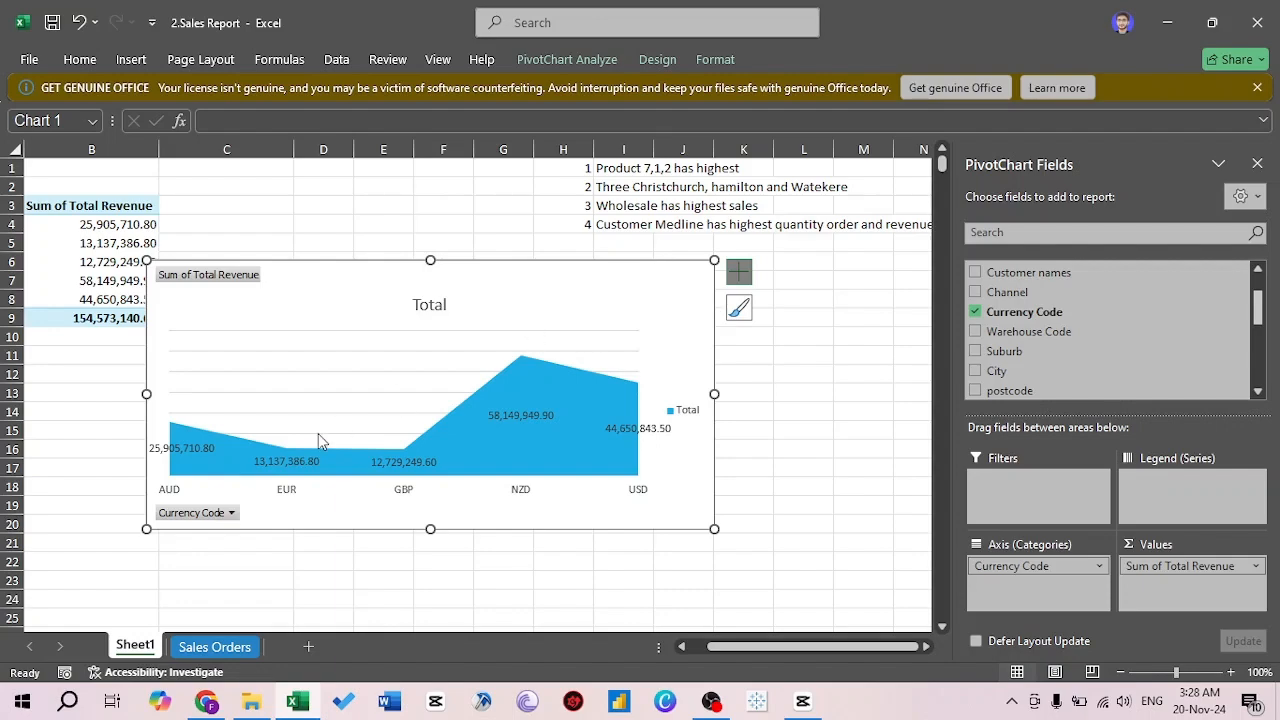
On the Sales Orders sheet, apply a Top 10 Items conditional formatting rule with default settings to the Total Revenue column
click(224, 650)
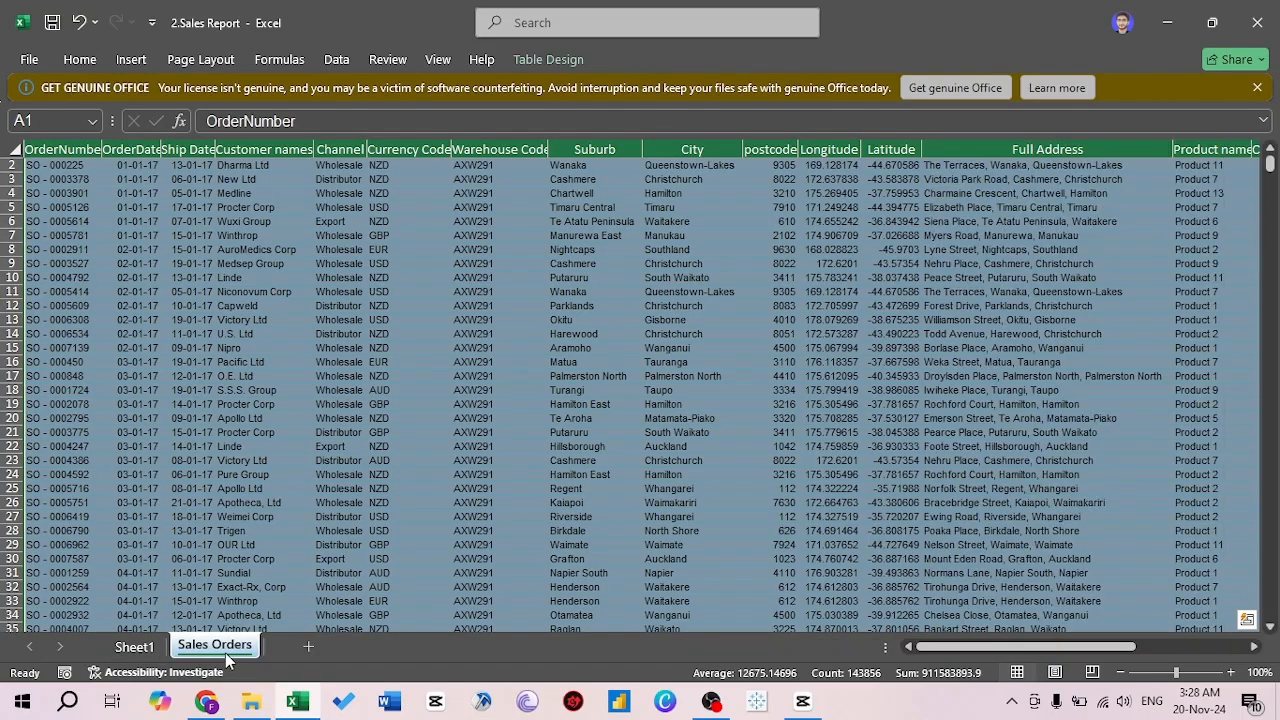
click(693, 365)
key(Right)
key(Right)
key(Right)
key(Right)
key(Right)
key(Right)
key(Right)
key(Right)
key(Right)
key(Right)
key(Right)
key(Right)
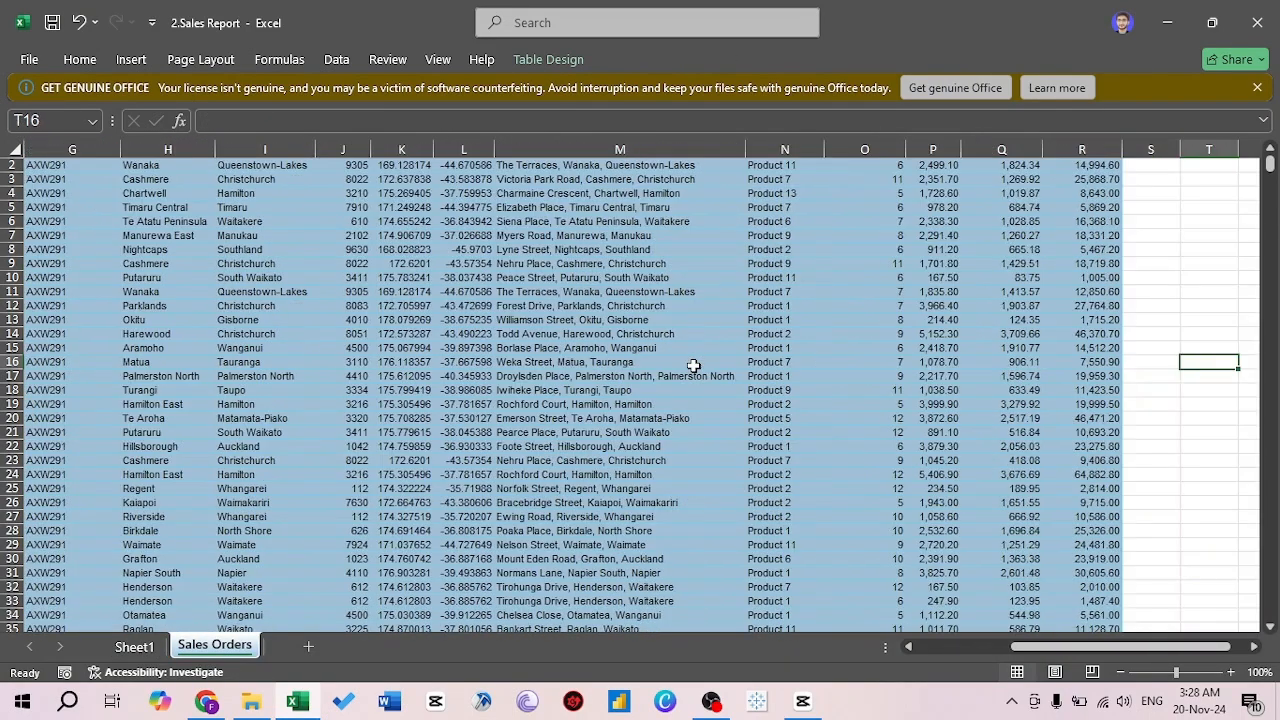
key(Left)
key(Left)
key(Left)
key(ctrl+Up)
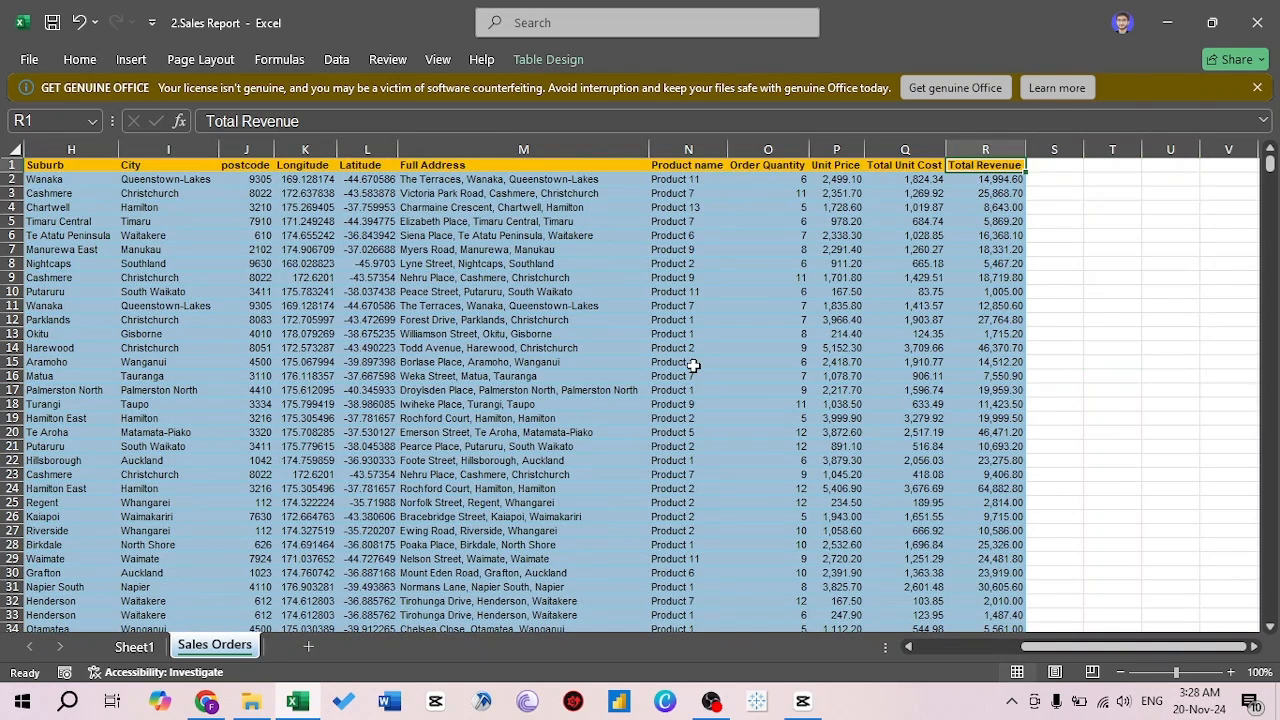
click(80, 60)
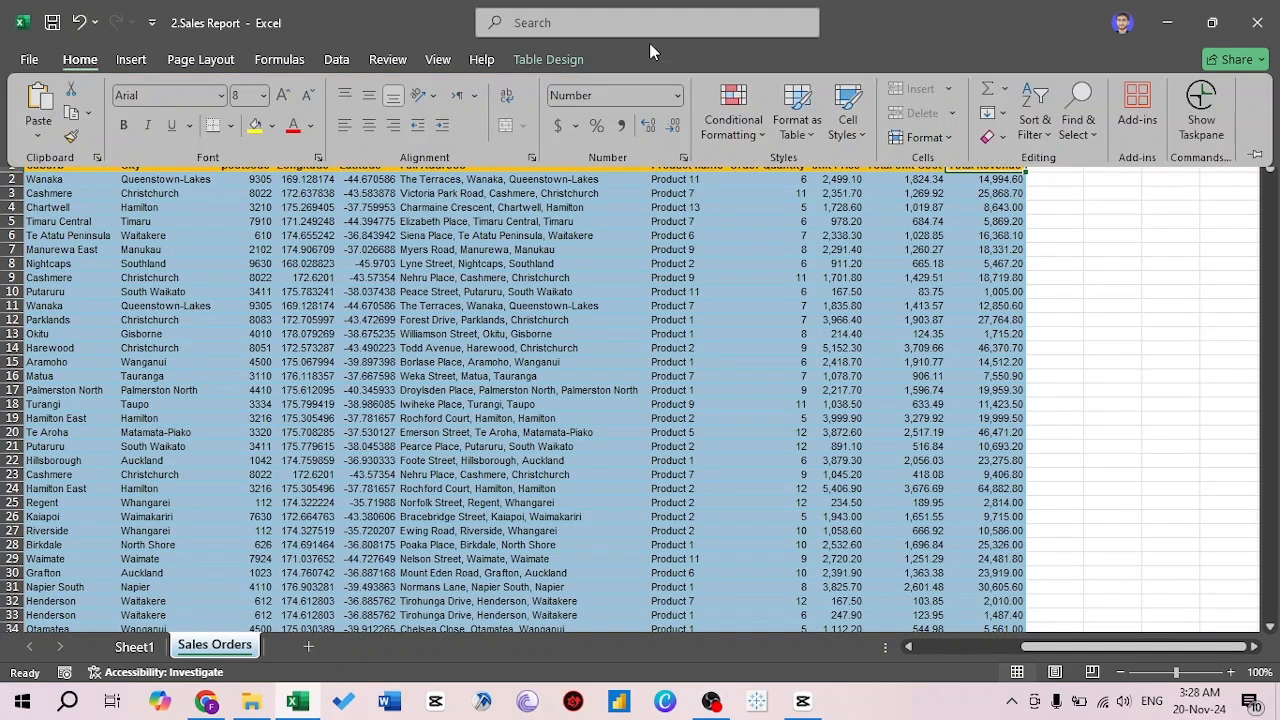
click(730, 130)
mouse_move(830, 214)
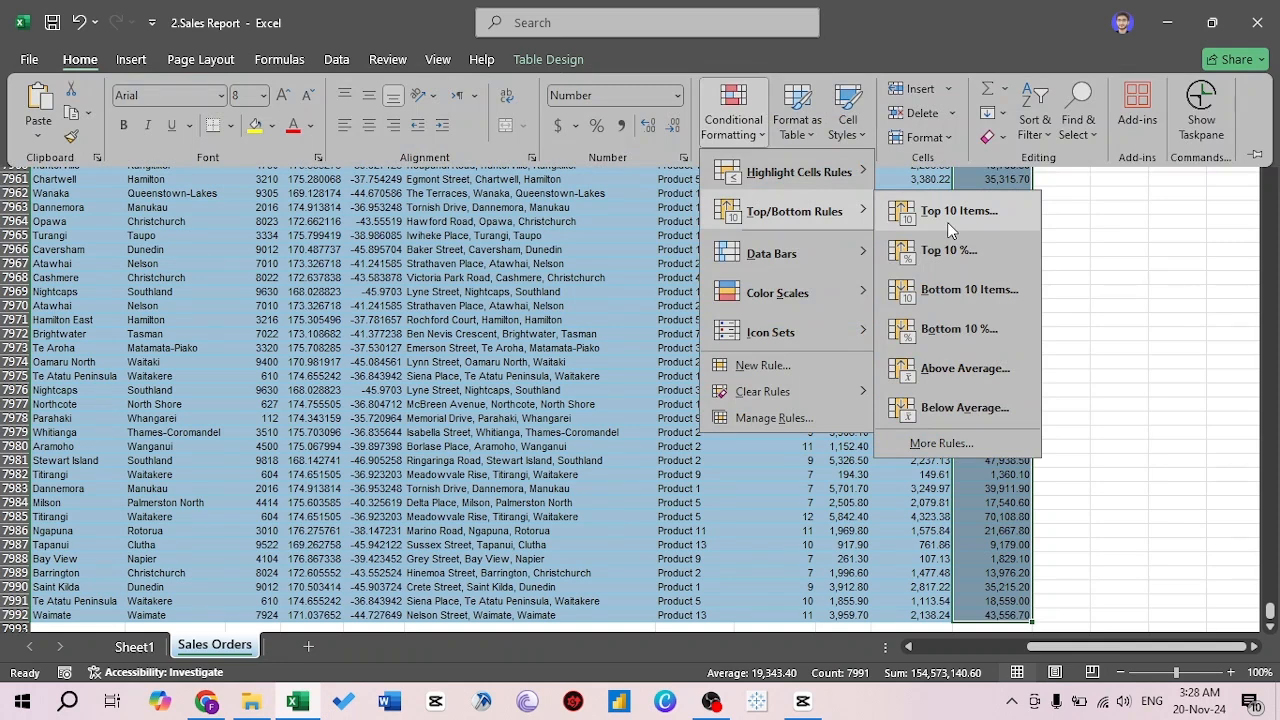
click(947, 222)
key(Return)
click(983, 305)
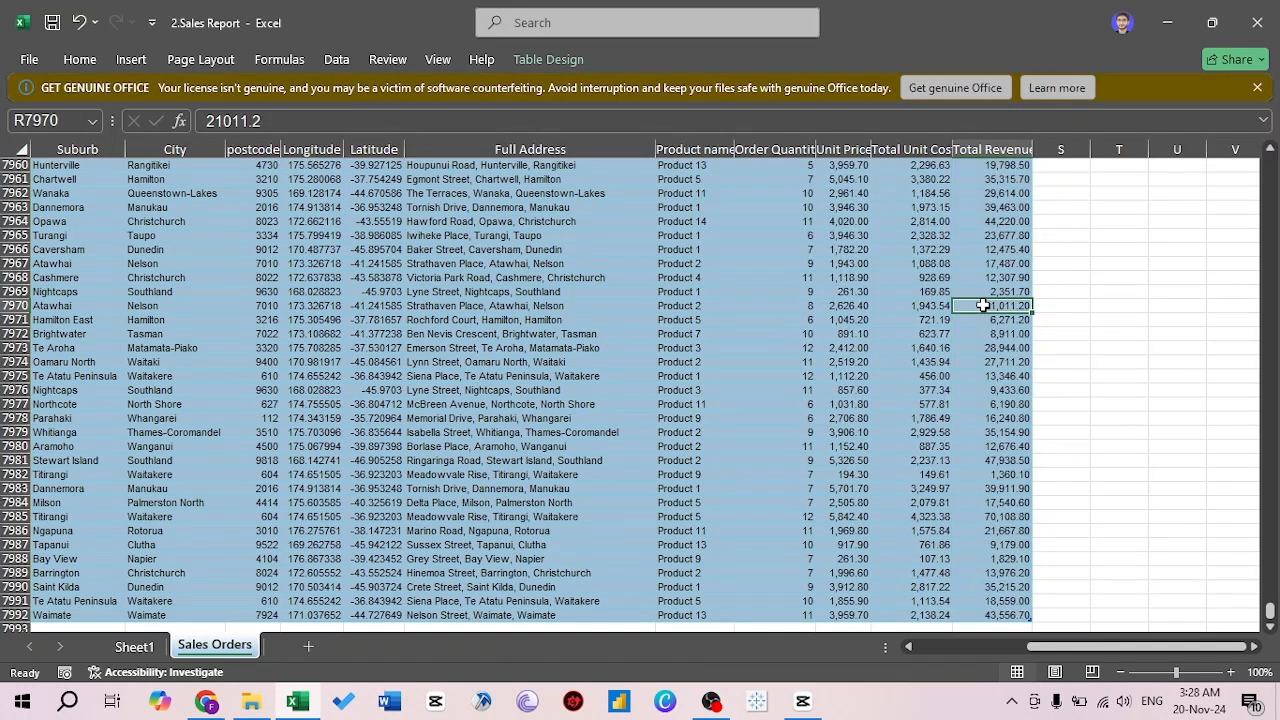
Scan the Total Revenue column from its first row for cells highlighted by the Top 10 rule
key(Up)
key(ctrl+Up)
key(Down)
key(Down)
key(Down)
key(Down)
key(Down)
key(Down)
key(Down)
key(Down)
key(Down)
key(Down)
key(Down)
key(Down)
key(Down)
key(Down)
key(Down)
key(Down)
key(Down)
key(Down)
key(Down)
key(Down)
key(Down)
key(Down)
key(Down)
key(Down)
key(Down)
key(Down)
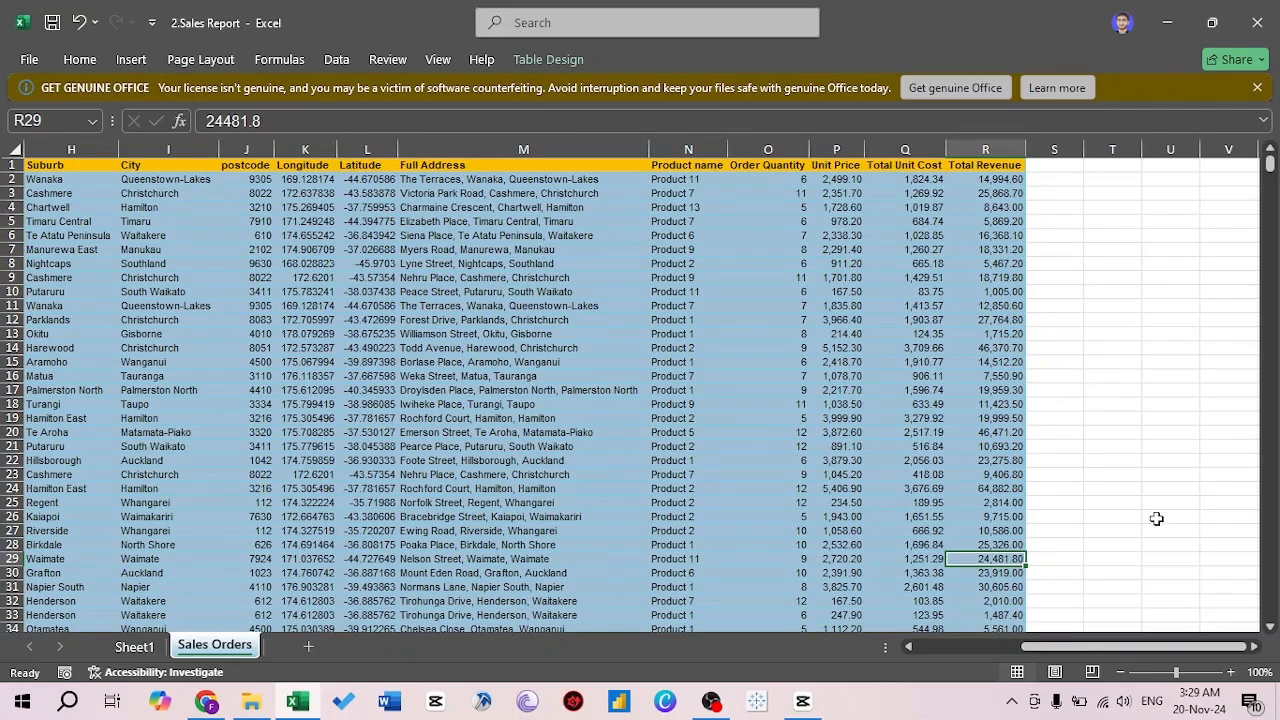
click(1120, 672)
click(1120, 672)
click(1120, 672)
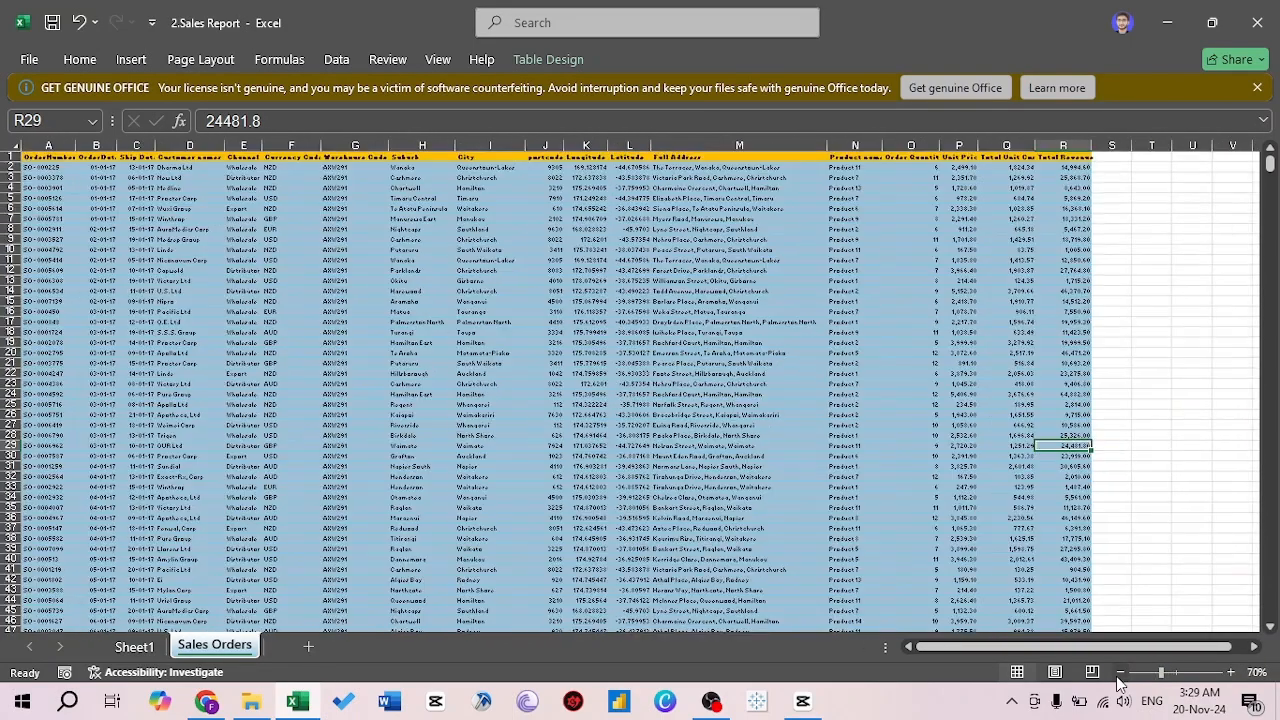
click(1120, 672)
key(Down)
key(Down)
key(Down)
key(Down)
key(Down)
key(Down)
key(Down)
key(Down)
key(Down)
key(Down)
key(Down)
key(Down)
key(Down)
key(Down)
key(Down)
key(Down)
key(Down)
key(Down)
key(Down)
key(Down)
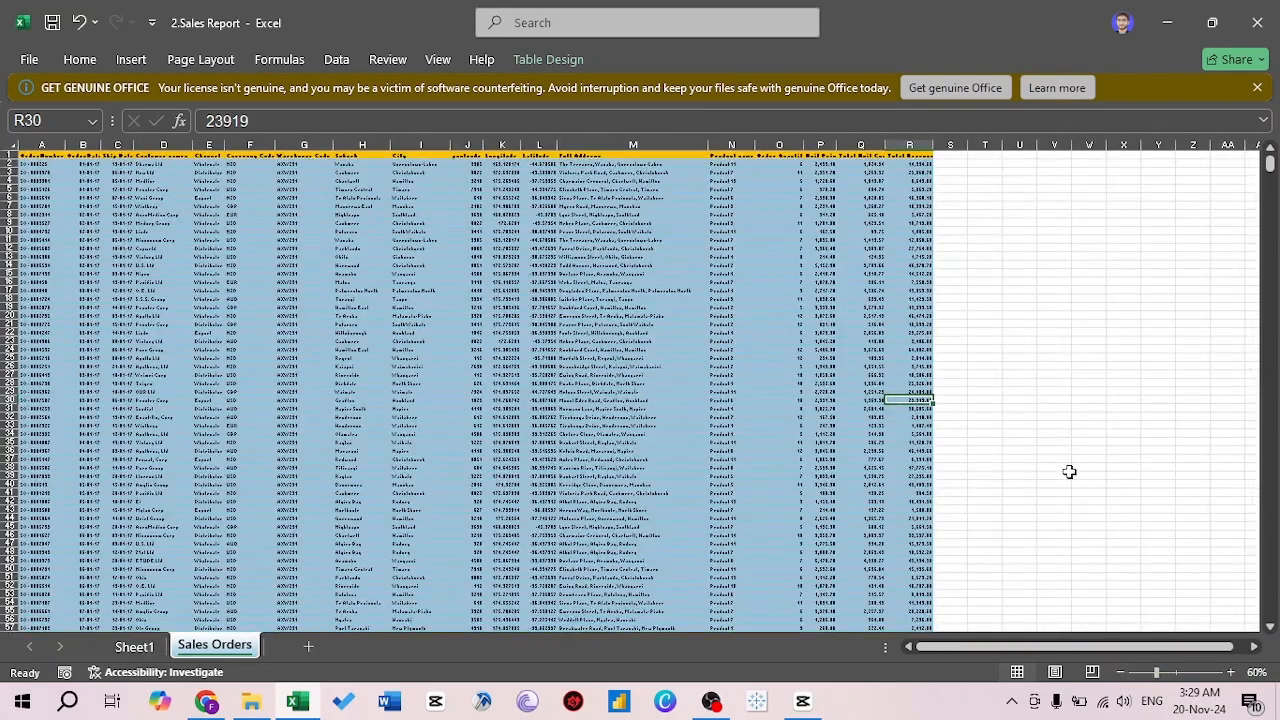
key(Page_Down)
key(Page_Down)
key(Page_Down)
key(Page_Down)
key(Page_Down)
key(Page_Down)
key(Page_Down)
key(Page_Down)
key(Page_Down)
key(Page_Down)
key(Page_Down)
key(Page_Down)
key(Page_Down)
key(Page_Down)
key(Page_Down)
key(Page_Down)
key(Page_Down)
key(Page_Down)
key(Page_Down)
key(Page_Down)
key(Page_Down)
key(Page_Down)
key(Page_Down)
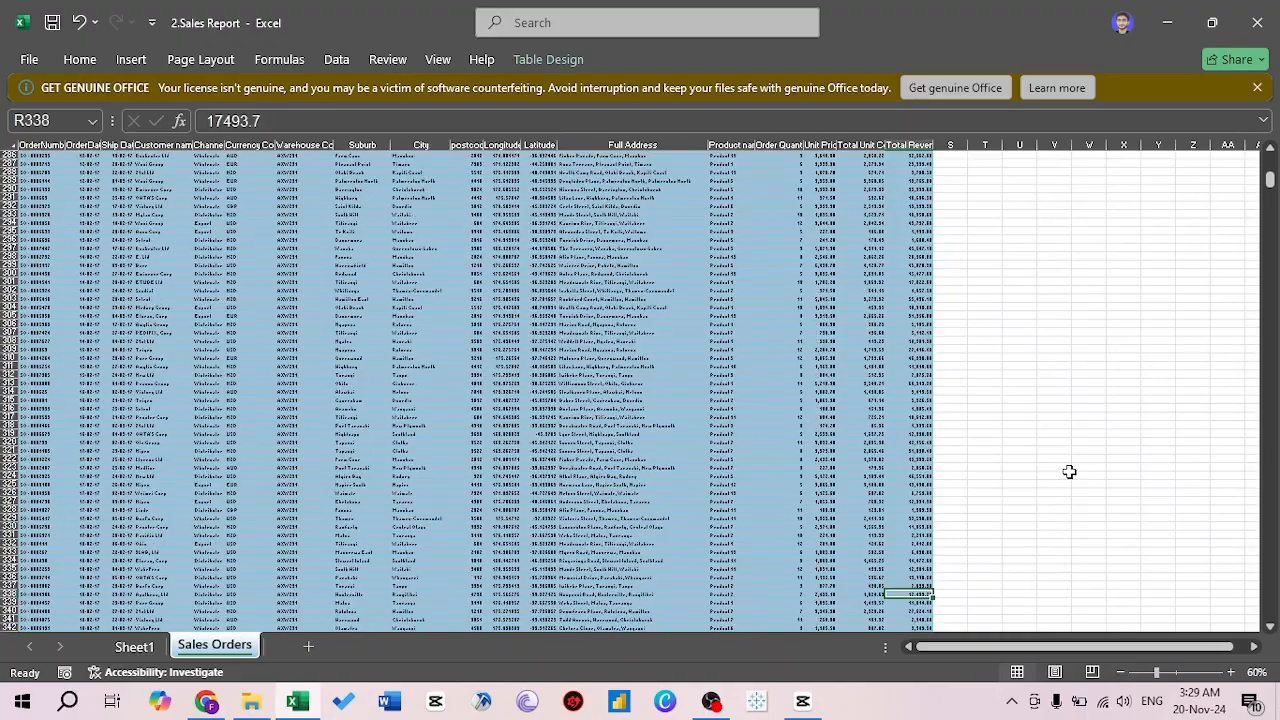
key(Page_Up)
key(Page_Up)
key(Page_Up)
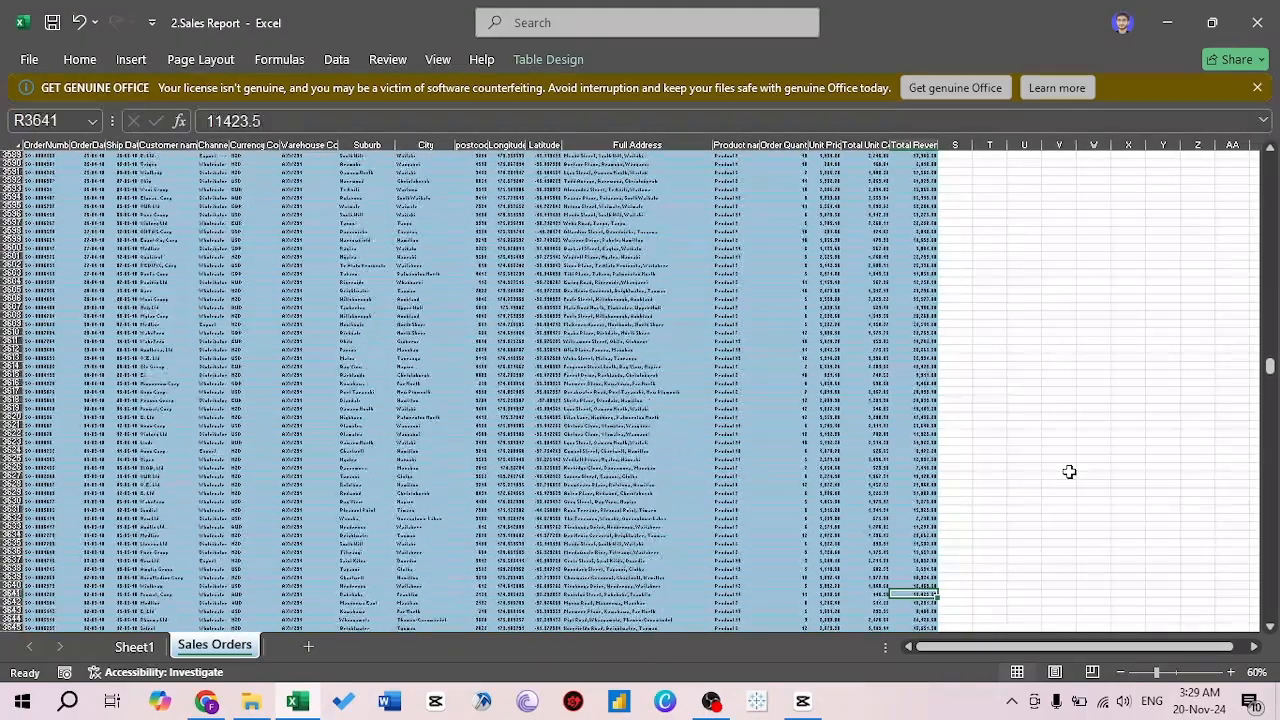
key(Page_Up)
key(Page_Up)
key(Page_Up)
key(Page_Up)
key(Page_Up)
key(Page_Up)
key(Page_Up)
key(Page_Up)
key(Page_Up)
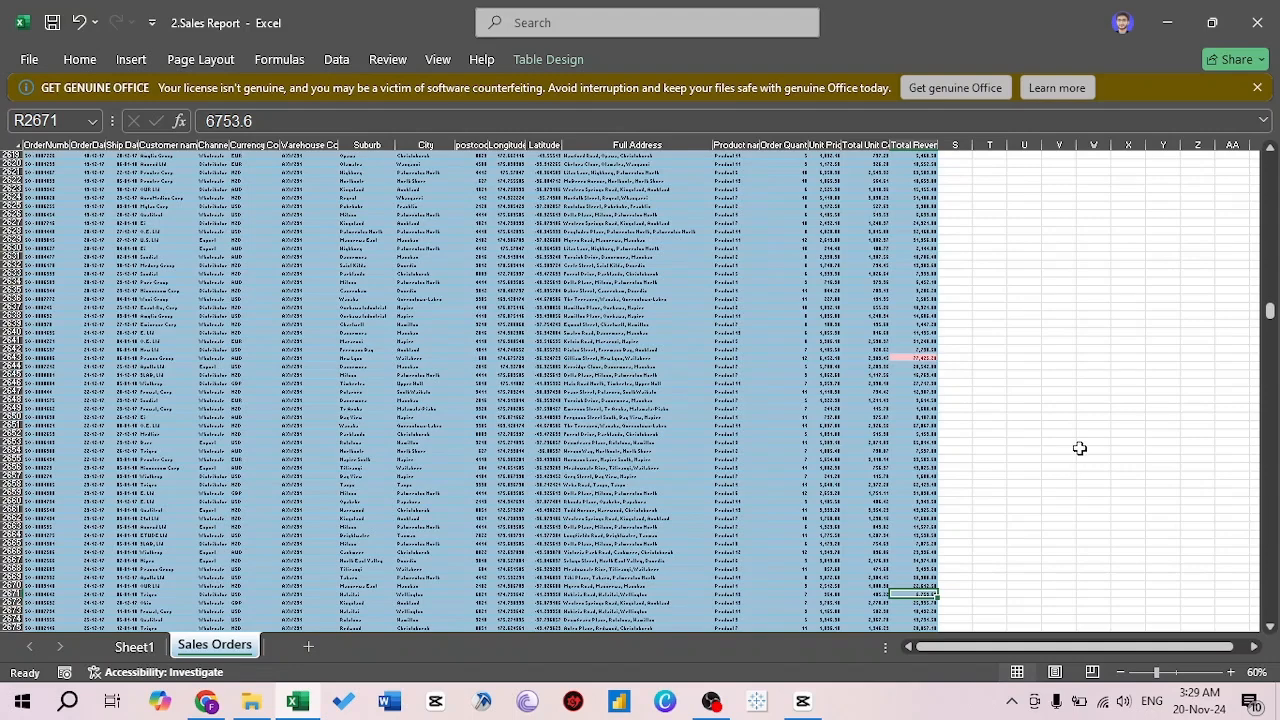
Select the highlighted order in row 2643 and examine its fields from Total Revenue back to Customer names and forward again
click(912, 358)
key(shift+space)
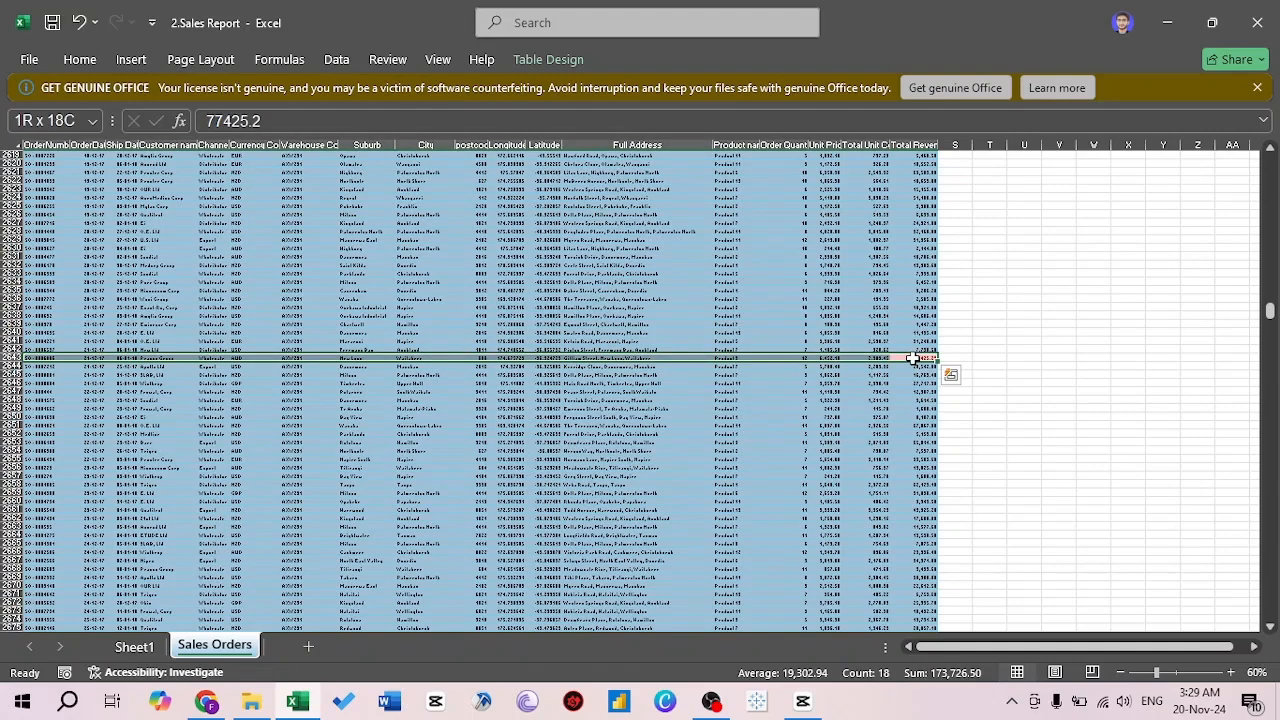
click(1233, 673)
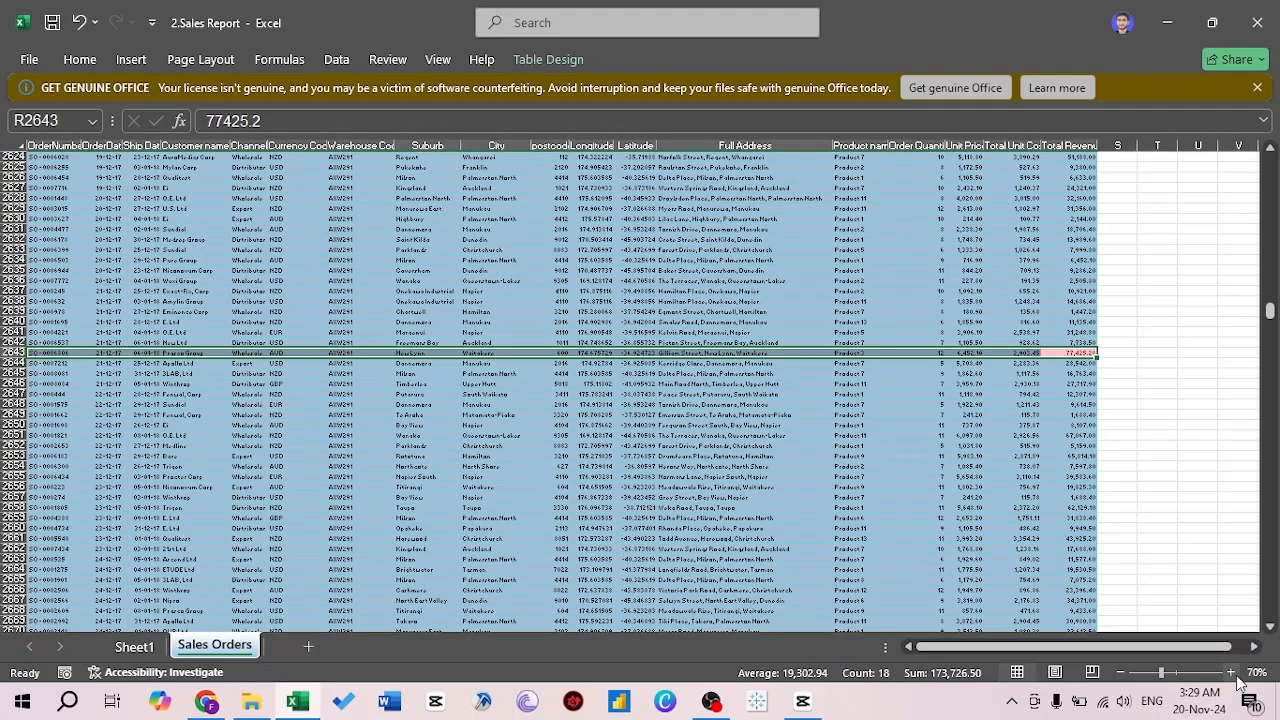
click(1233, 673)
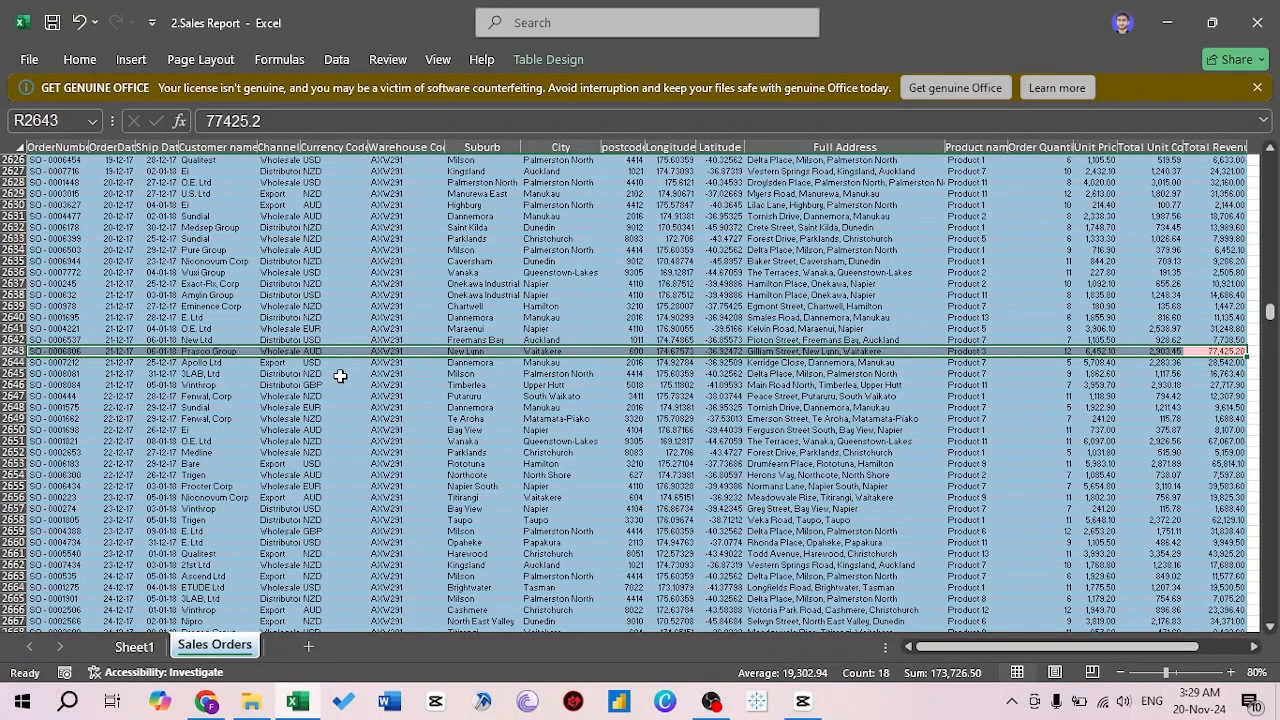
key(shift+Tab)
key(shift+Tab)
key(shift+Tab)
key(shift+Tab)
key(shift+Tab)
key(shift+Tab)
key(shift+Tab)
key(shift+Tab)
key(shift+Tab)
key(shift+Tab)
key(shift+Tab)
key(shift+Tab)
key(shift+Tab)
key(shift+Tab)
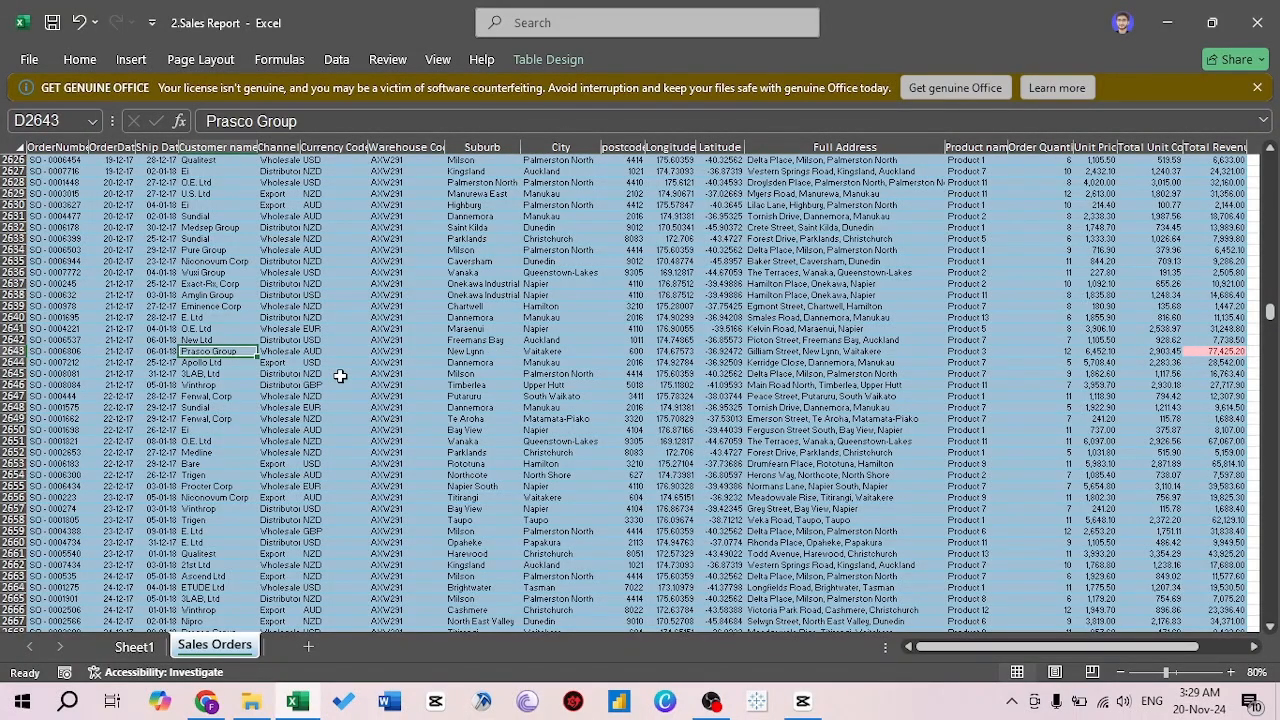
key(Tab)
key(Tab)
key(Tab)
key(Tab)
key(Tab)
key(Tab)
key(Tab)
key(Tab)
key(Tab)
key(Tab)
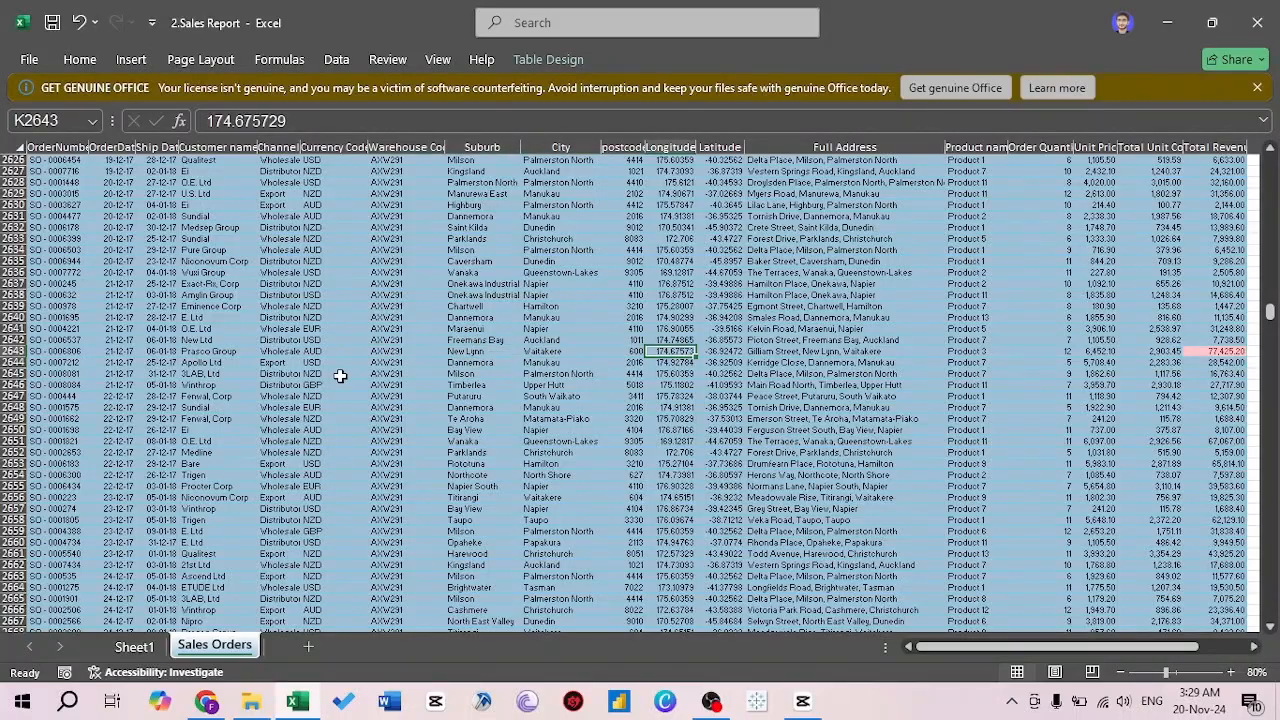
key(Tab)
key(Tab)
key(Tab)
key(Tab)
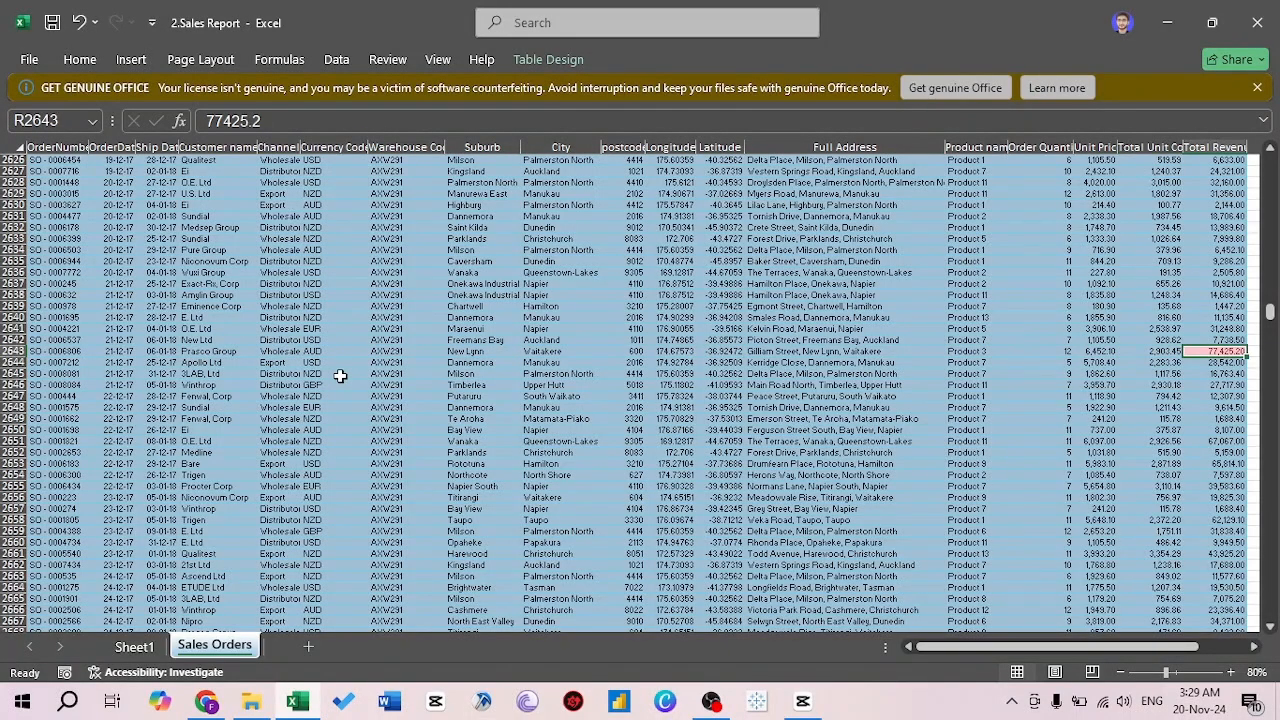
Select the whole Sales Orders table from its header row and turn on its column filters
key(shift+Tab)
key(Tab)
key(ctrl+Up)
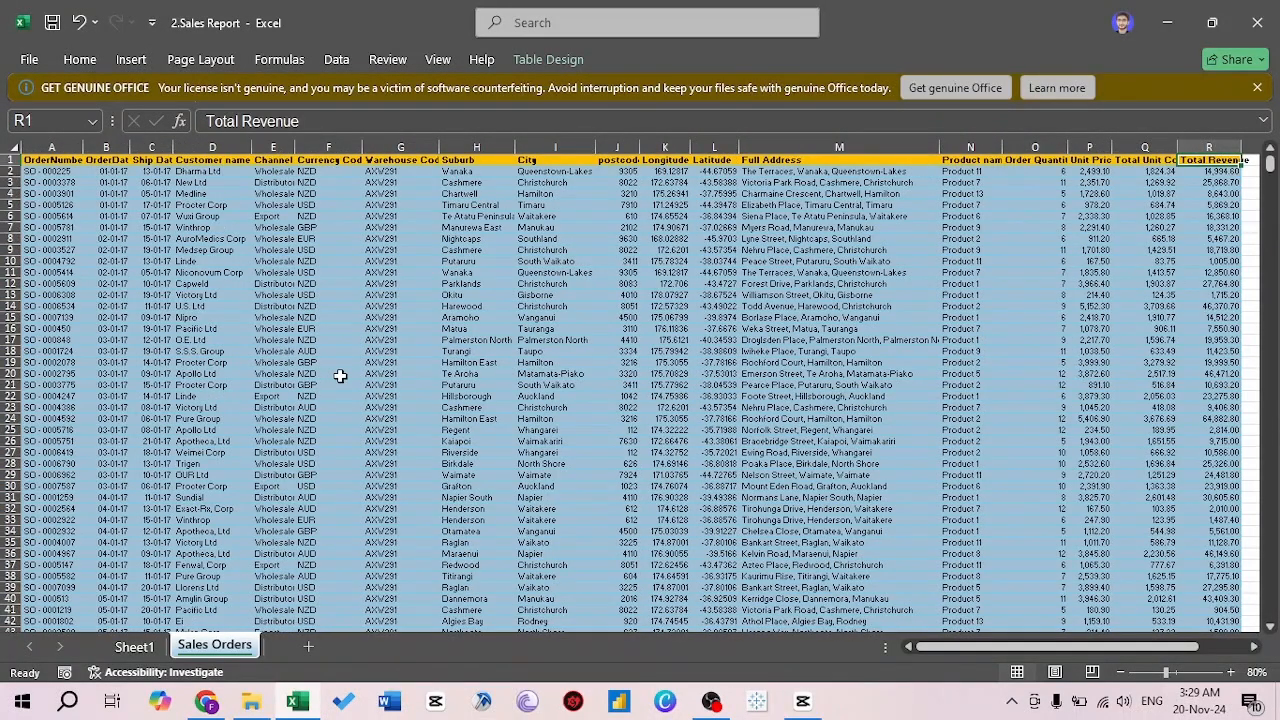
key(ctrl+Left)
key(ctrl+shift+Right)
key(ctrl+shift+Down)
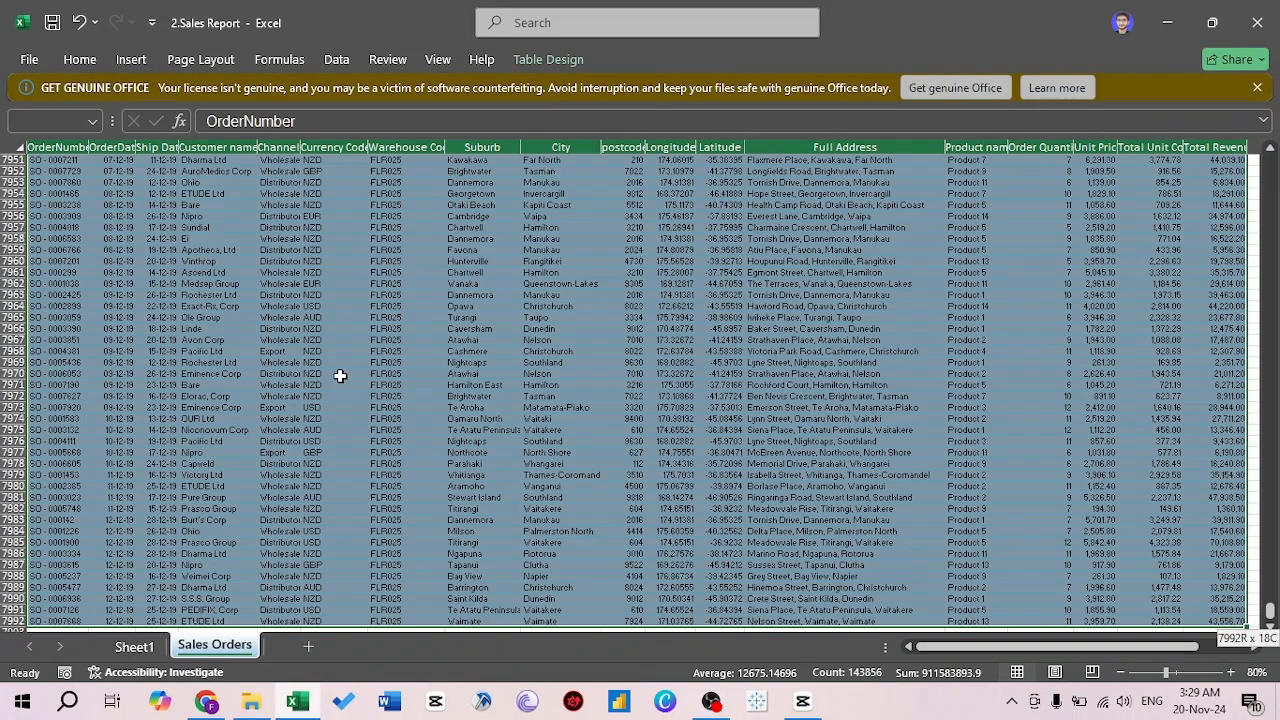
key(alt+a)
key(Escape)
key(Escape)
key(Right)
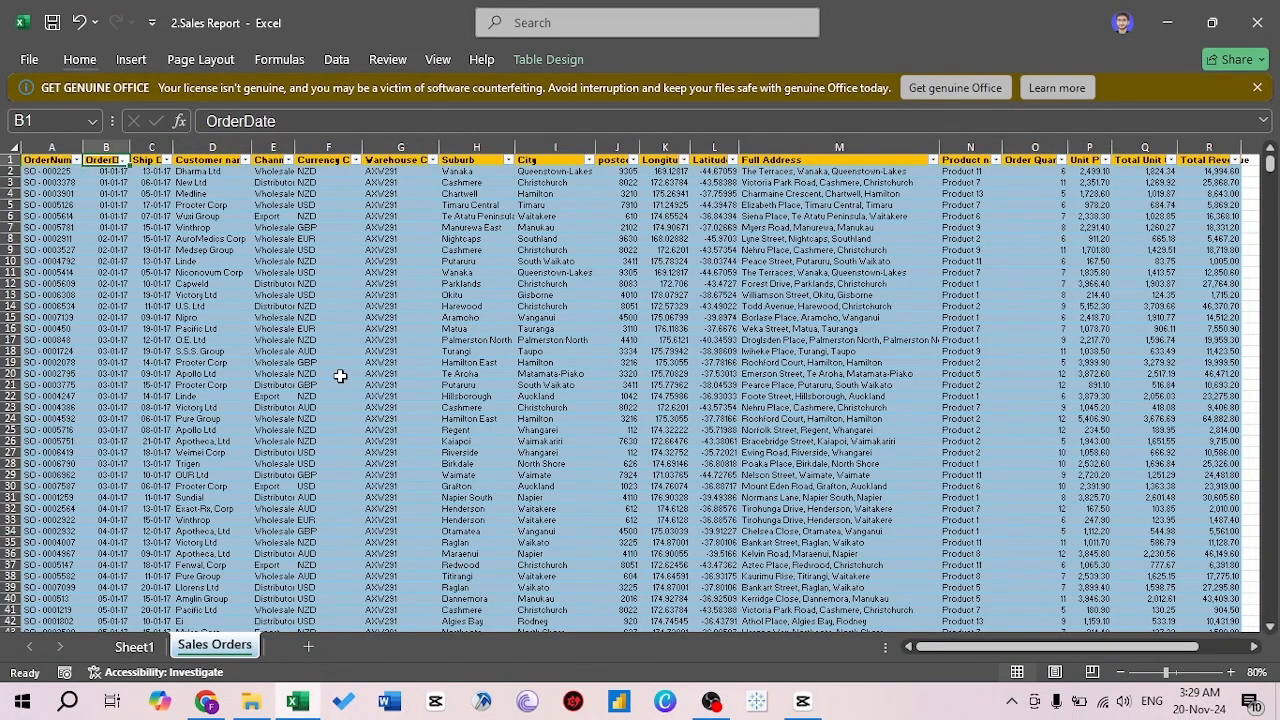
Filter the Total Revenue column by the pink cell colour of the Top 10 highlight
key(Right)
key(Right)
key(ctrl+Right)
key(alt+Down)
key(Down)
key(Down)
key(Down)
key(Down)
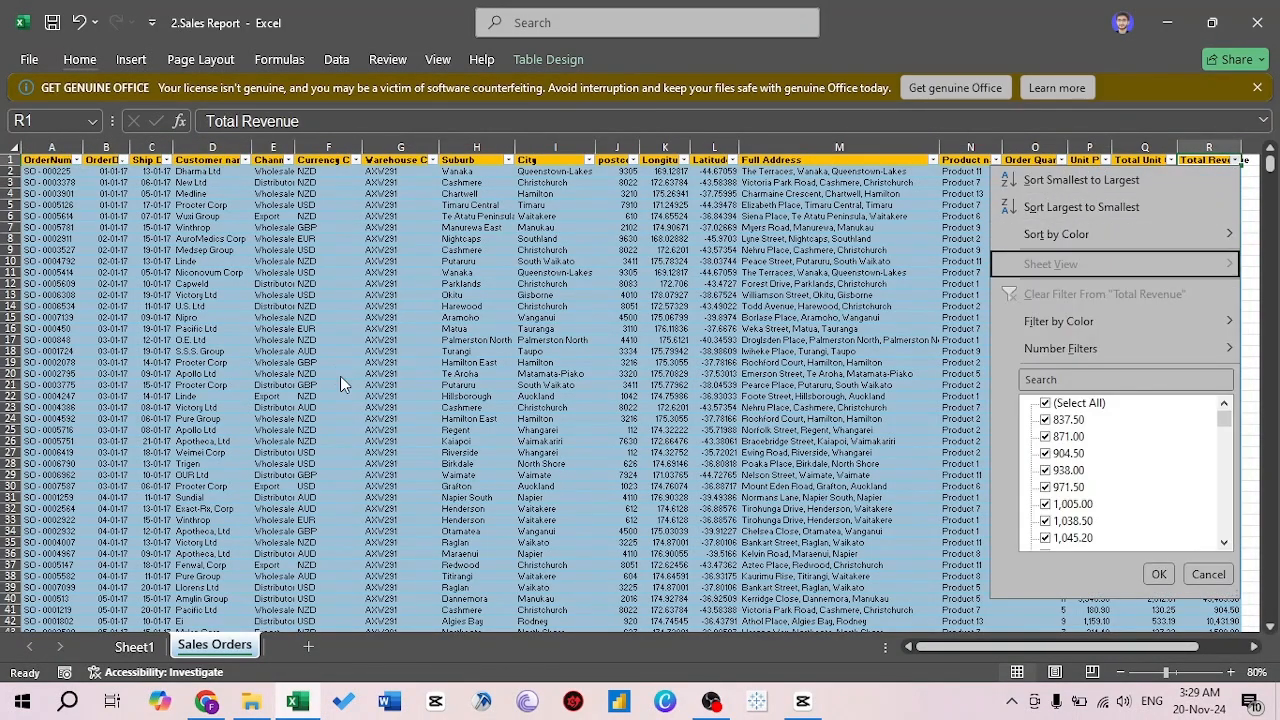
key(Right)
key(Down)
key(Return)
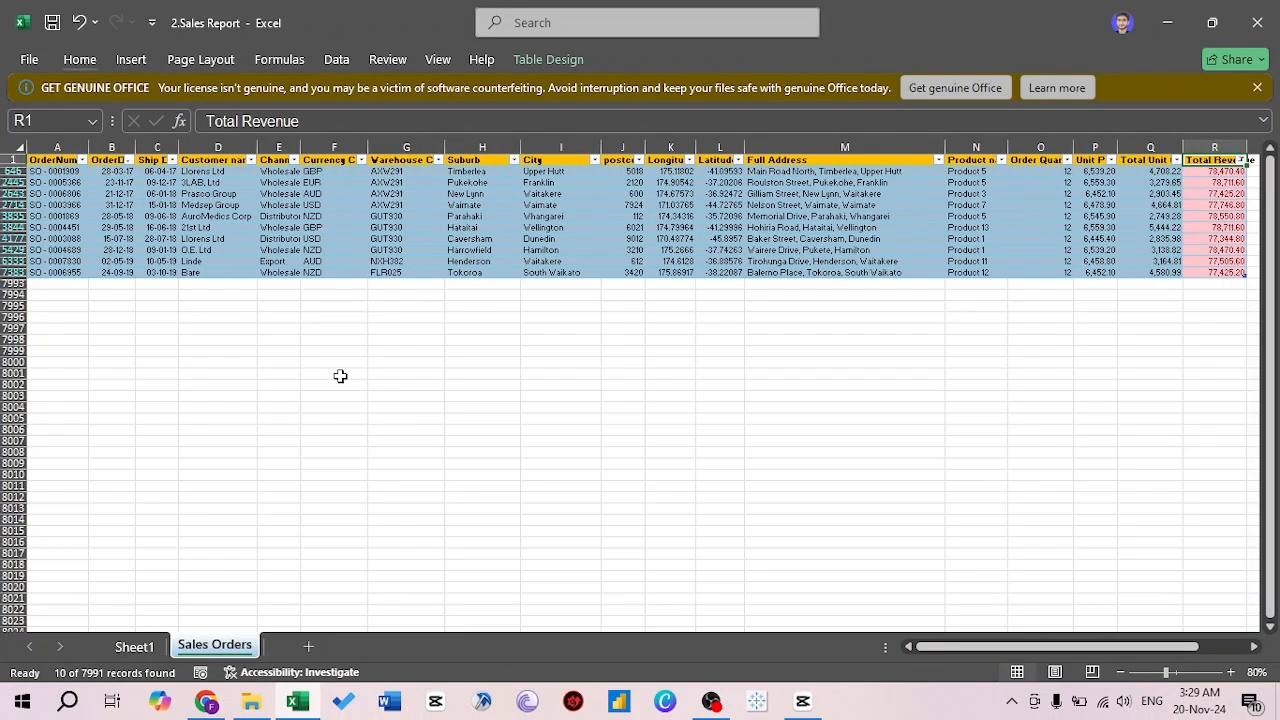
Examine the filtered top orders from OrderNumber across to Unit Price, Total Unit Cost and Total Revenue
key(Left)
key(ctrl+Left)
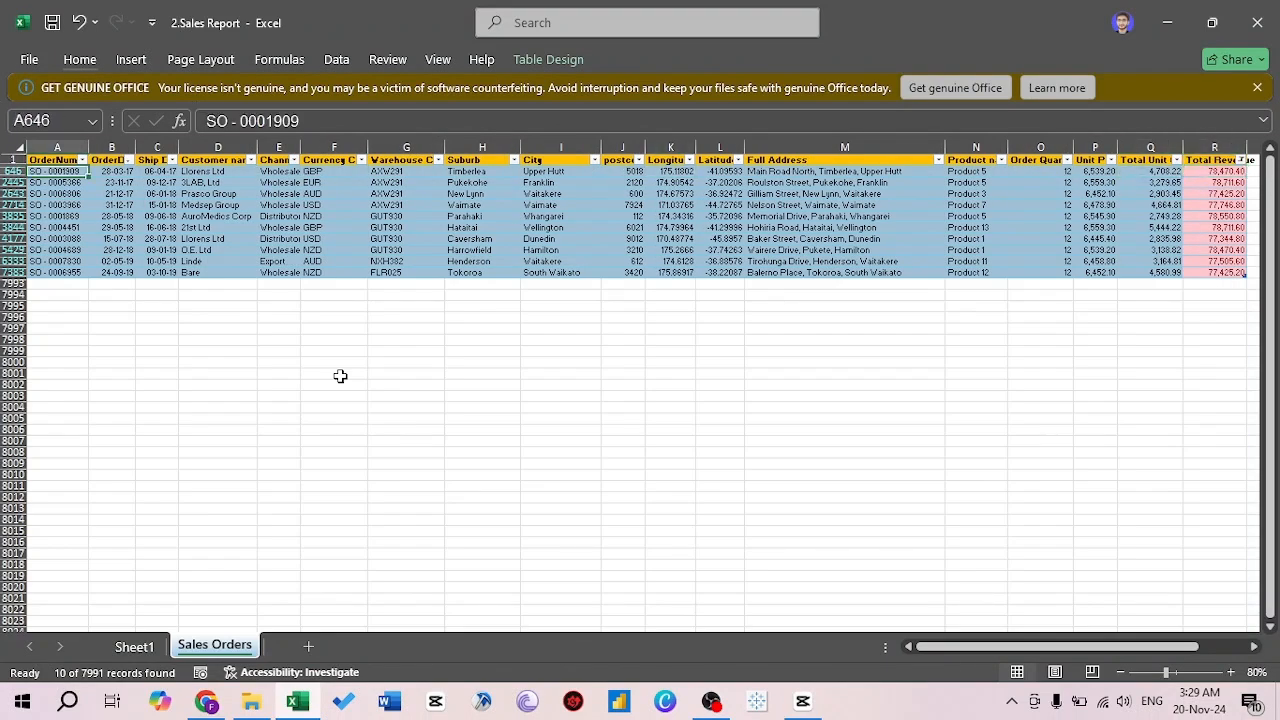
key(Right)
key(Right)
key(Right)
key(Right)
key(Right)
key(Right)
key(Right)
key(Right)
key(Right)
key(Right)
key(Right)
key(Right)
key(Right)
key(Right)
key(Right)
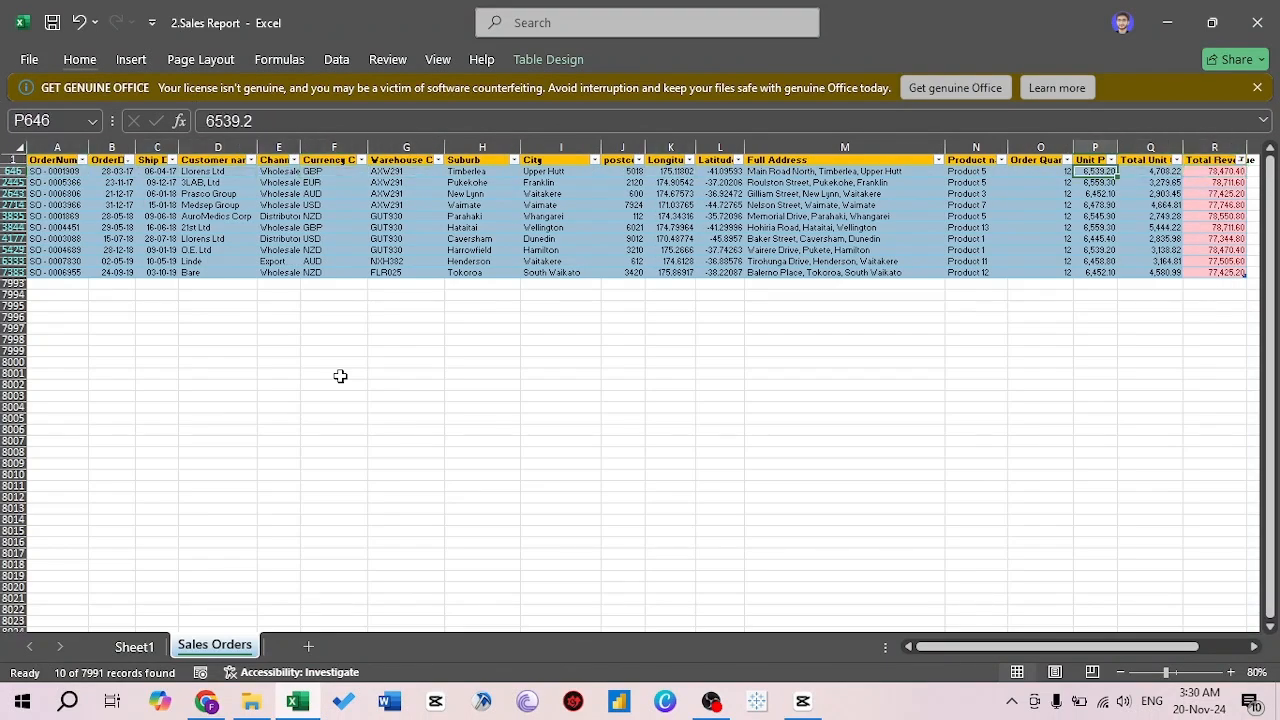
key(Right)
key(Right)
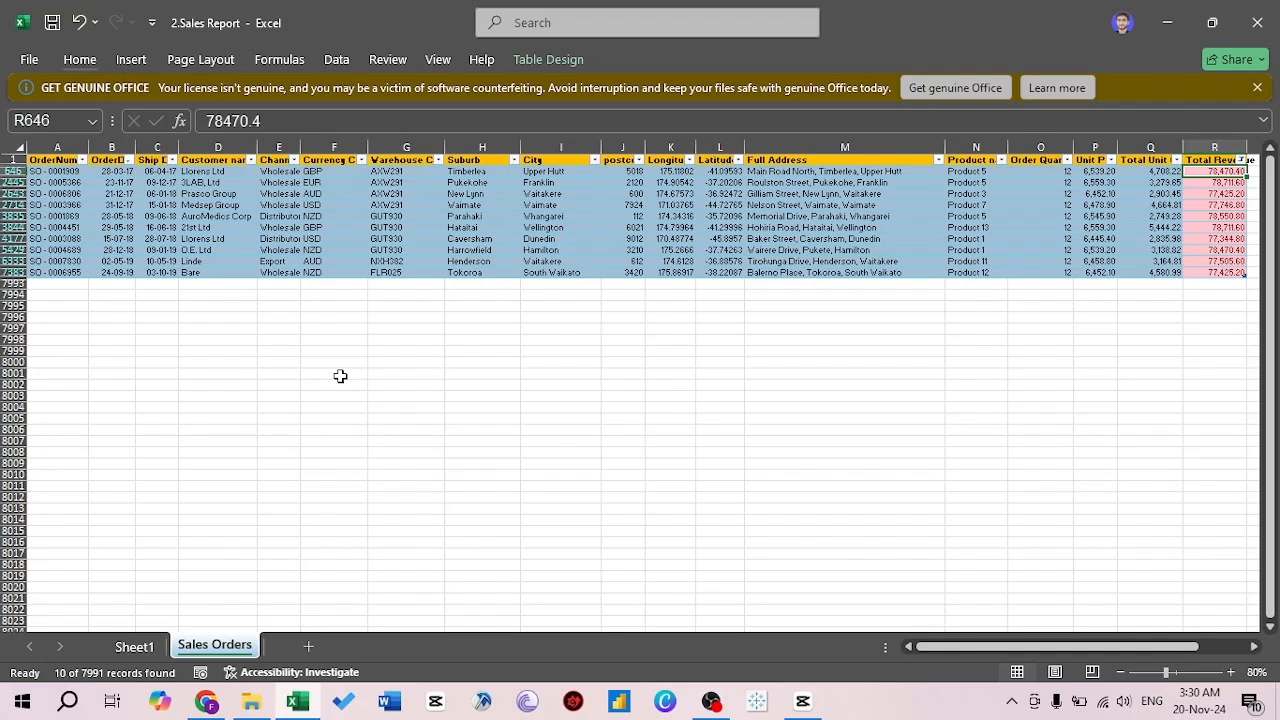
key(Left)
key(Left)
key(Left)
key(Left)
key(ctrl+Right)
key(Down)
key(Down)
key(Up)
key(Up)
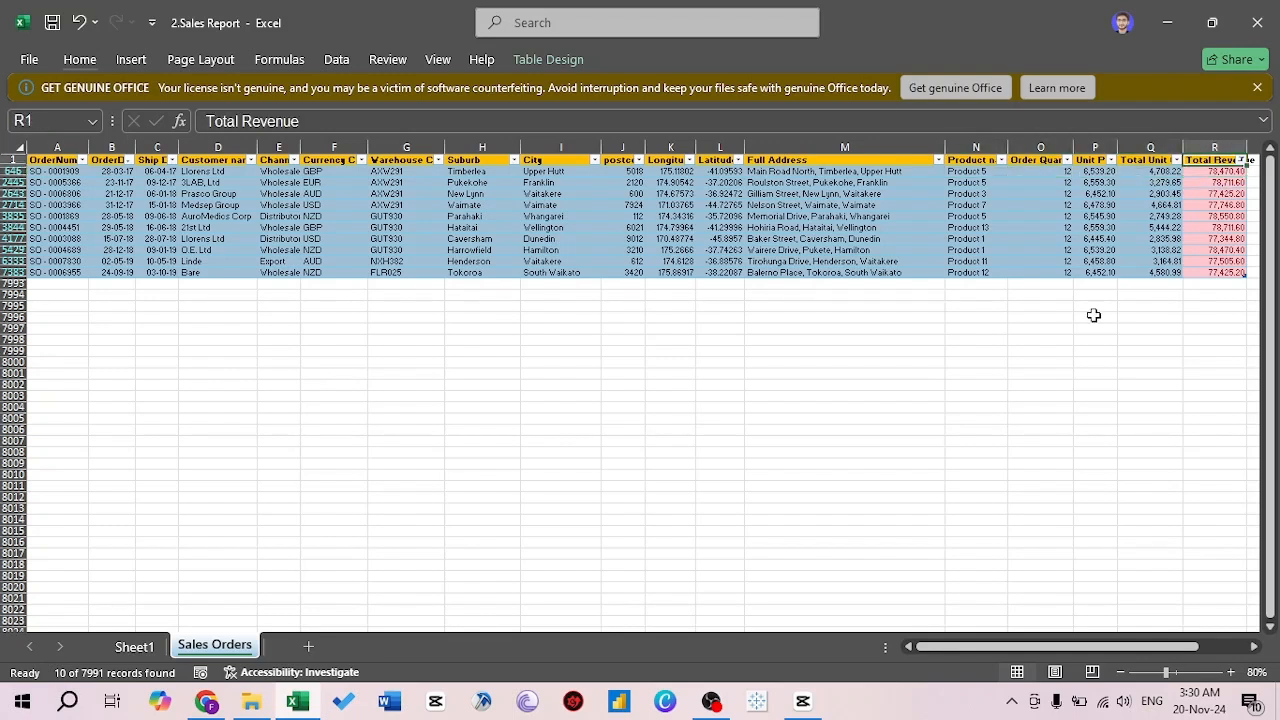
Clear the Total Revenue filter and remove the conditional formatting rules from the whole Total Revenue column
key(alt+Down)
key(c)
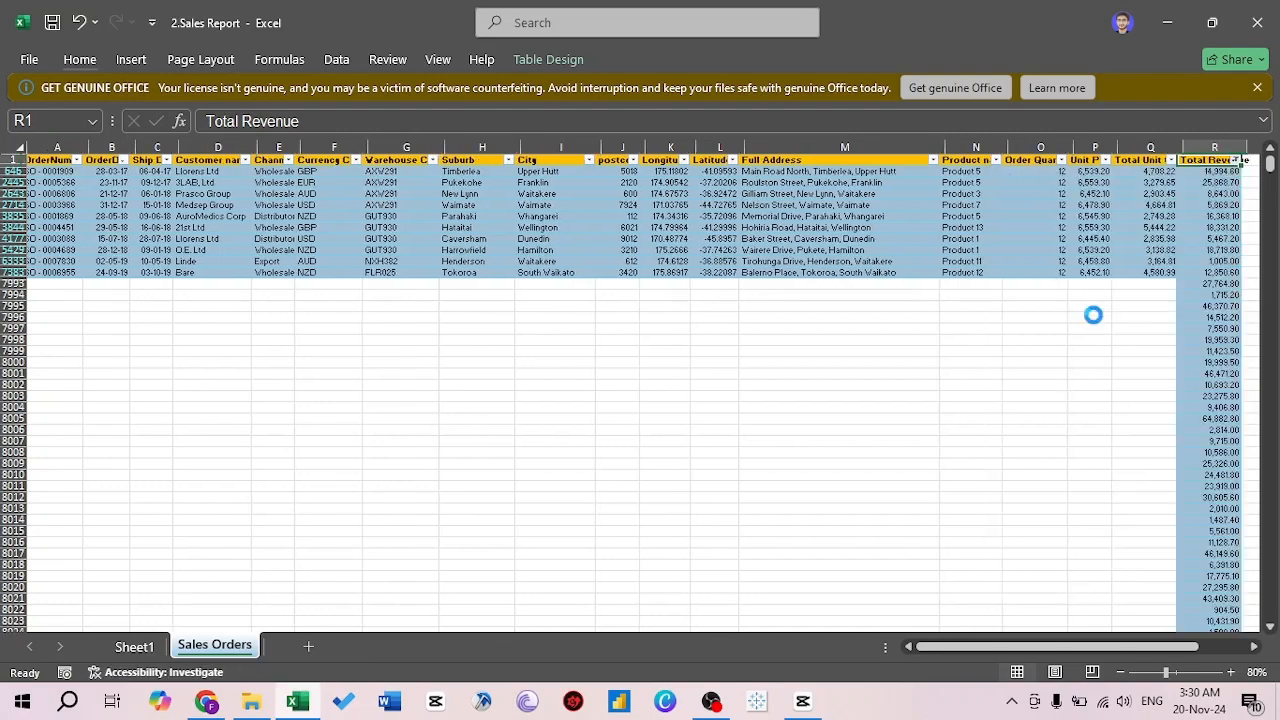
key(ctrl+shift+Down)
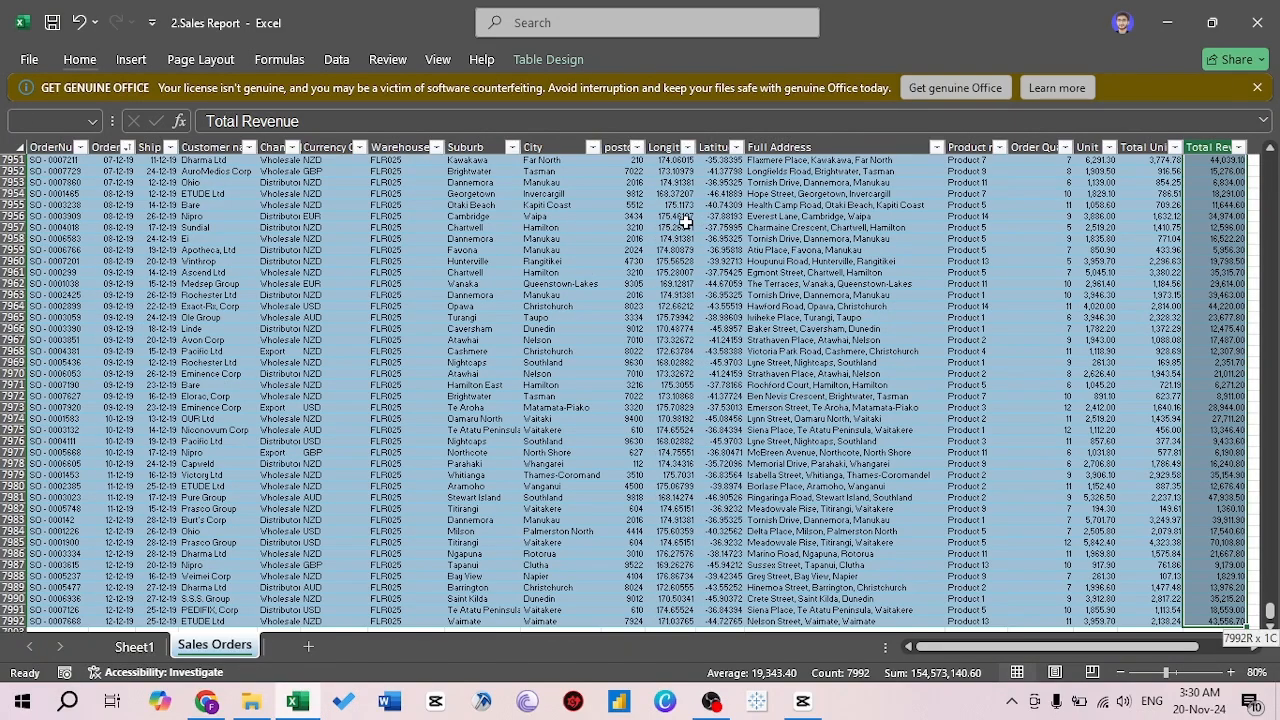
click(86, 60)
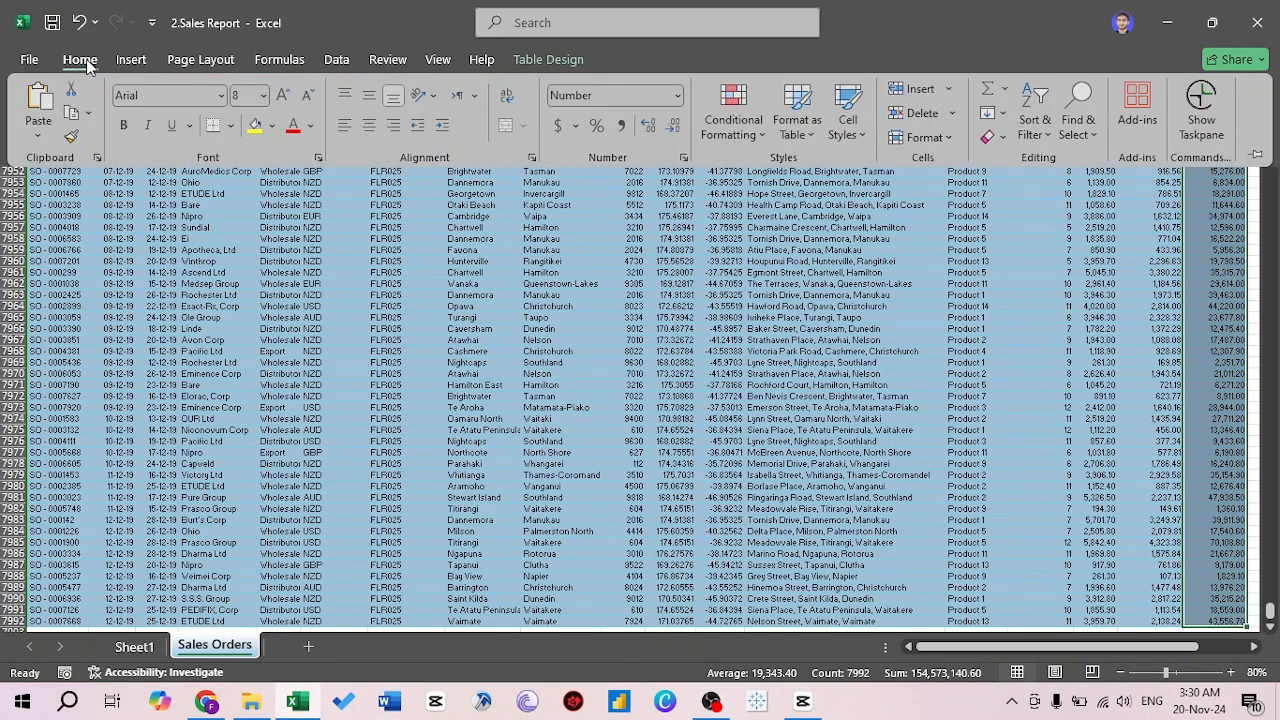
click(121, 59)
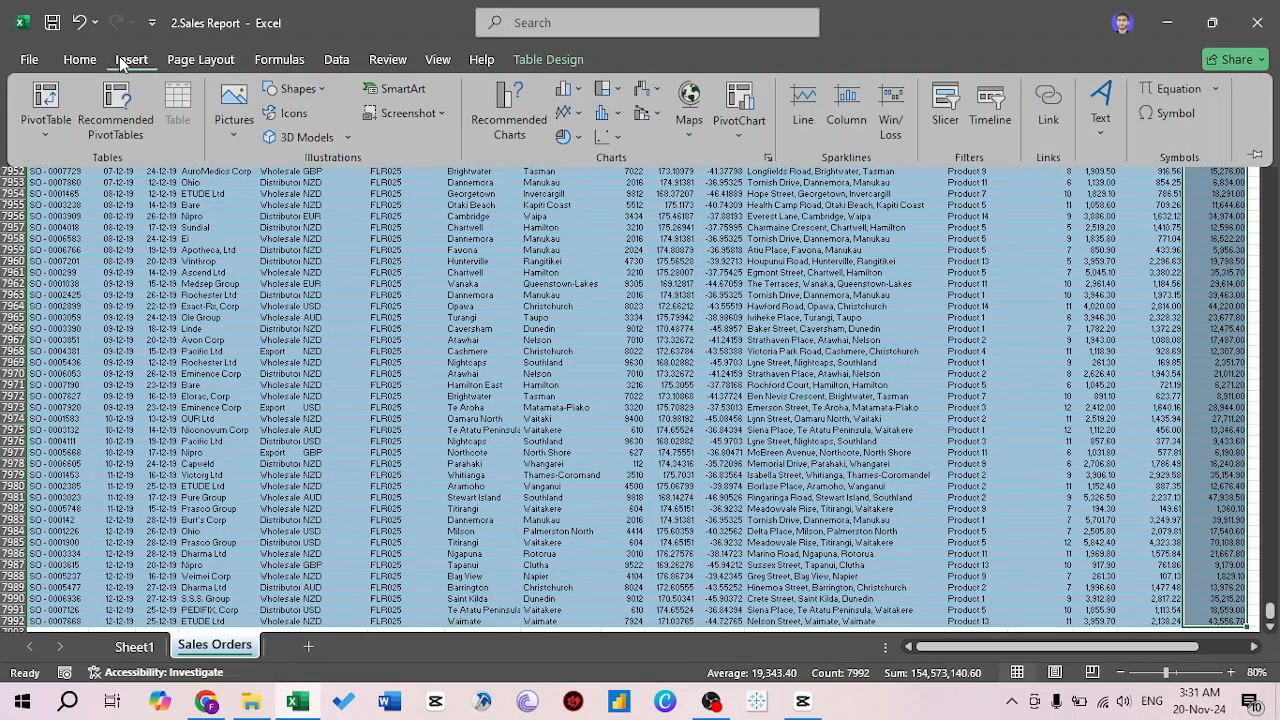
click(74, 61)
click(733, 112)
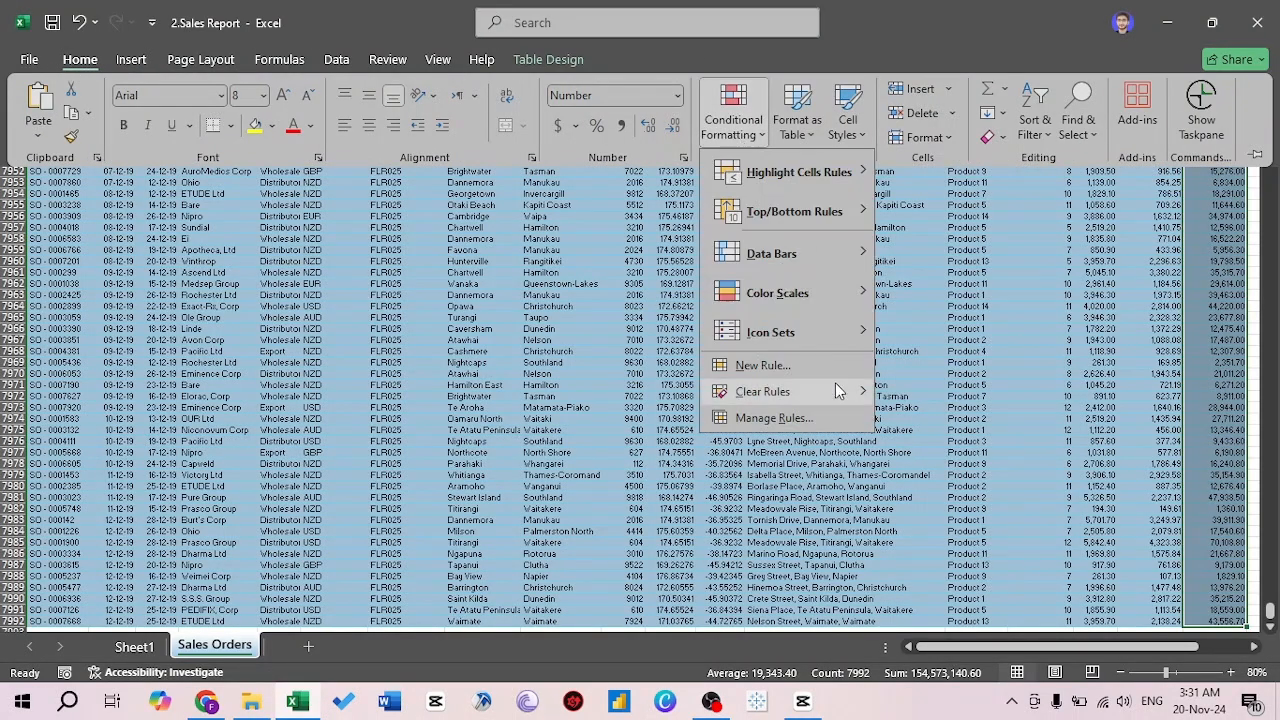
mouse_move(782, 398)
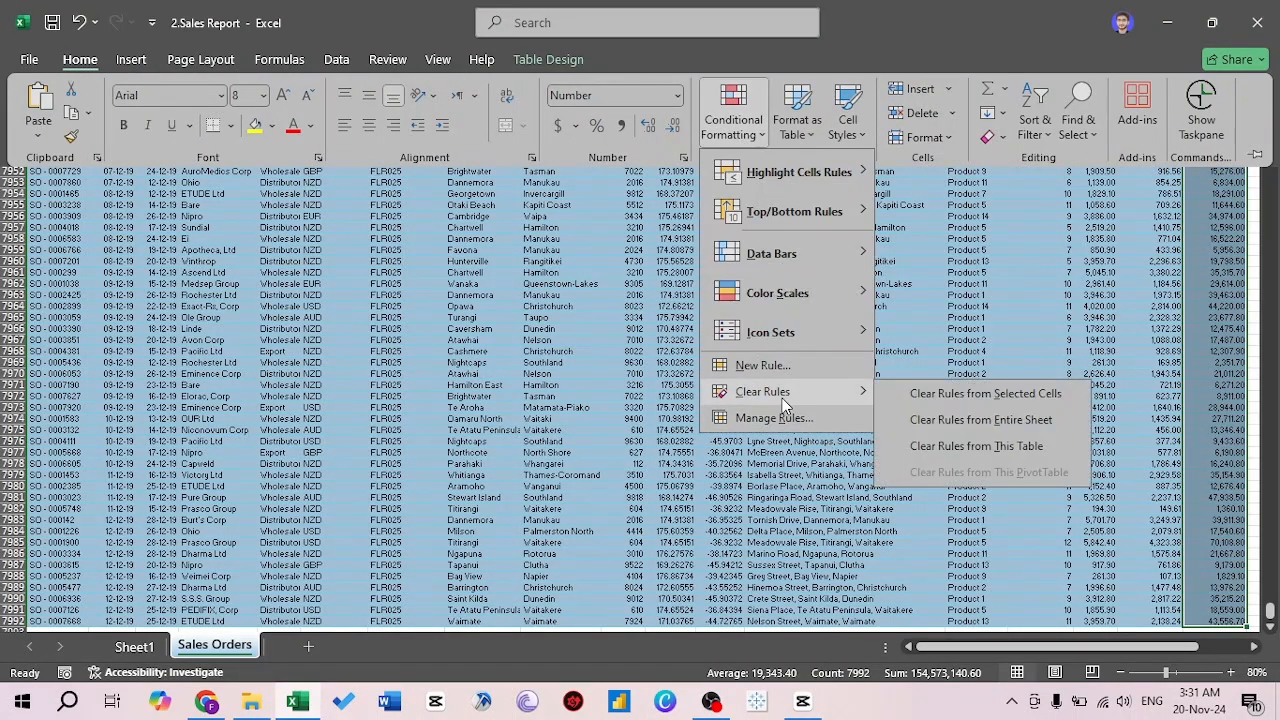
click(937, 396)
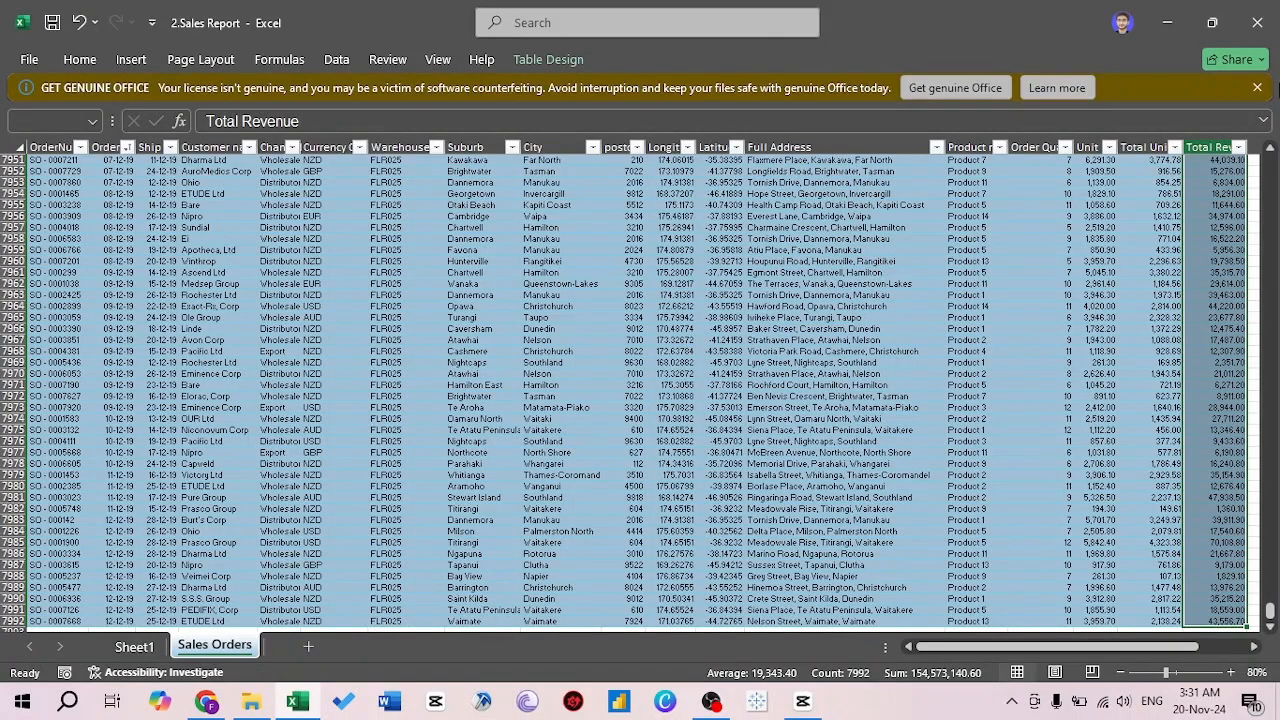
Dismiss the Office licence notice and apply an Above Average conditional formatting rule with default formatting to the Total Revenue column
click(1258, 89)
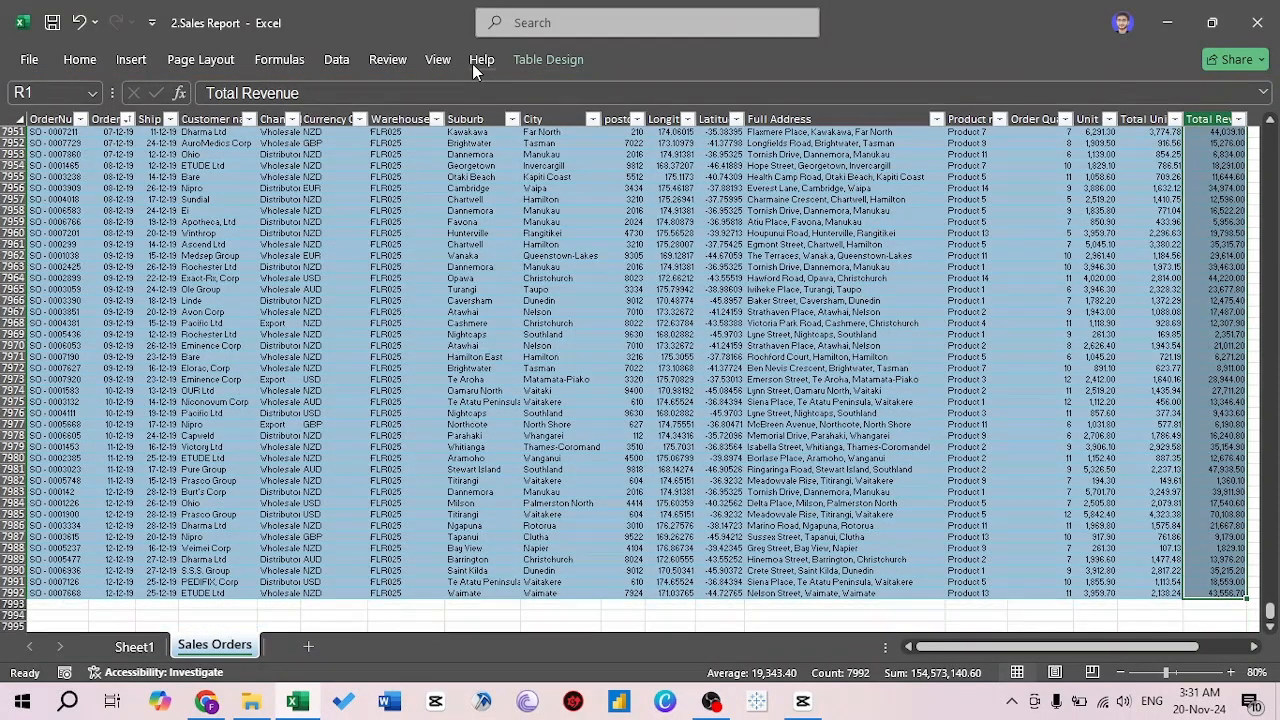
click(88, 62)
click(733, 122)
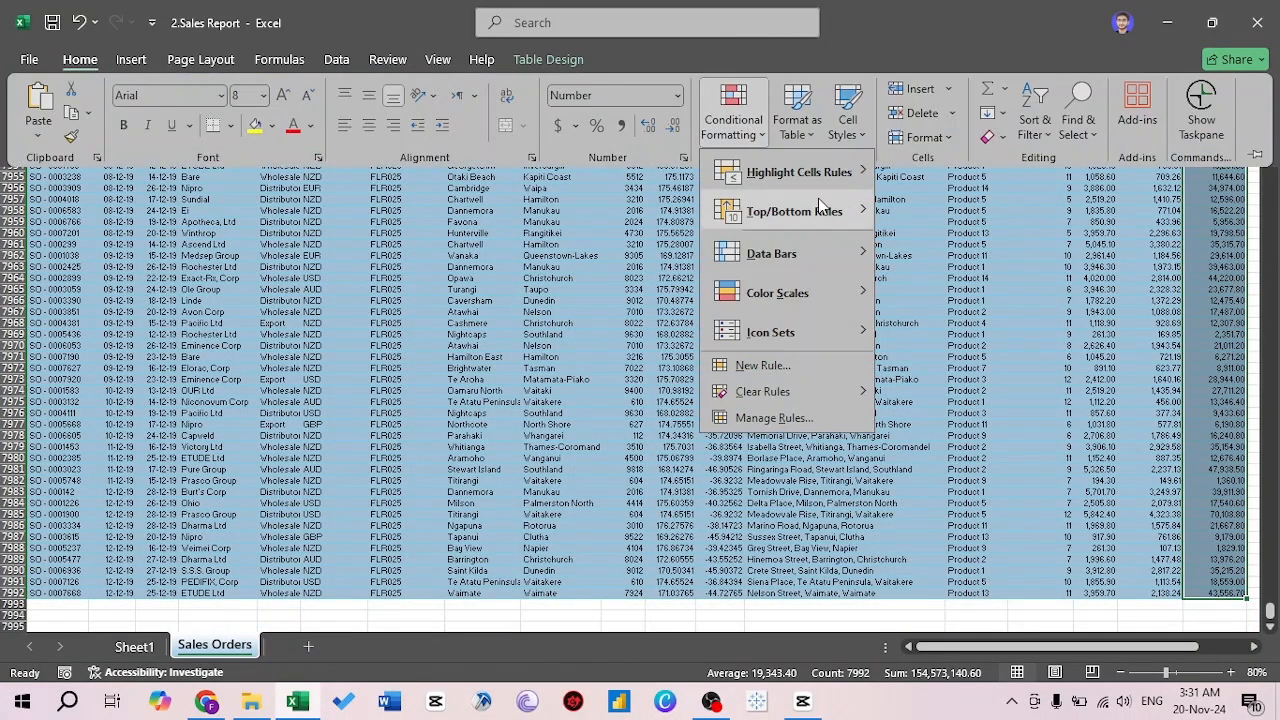
mouse_move(836, 213)
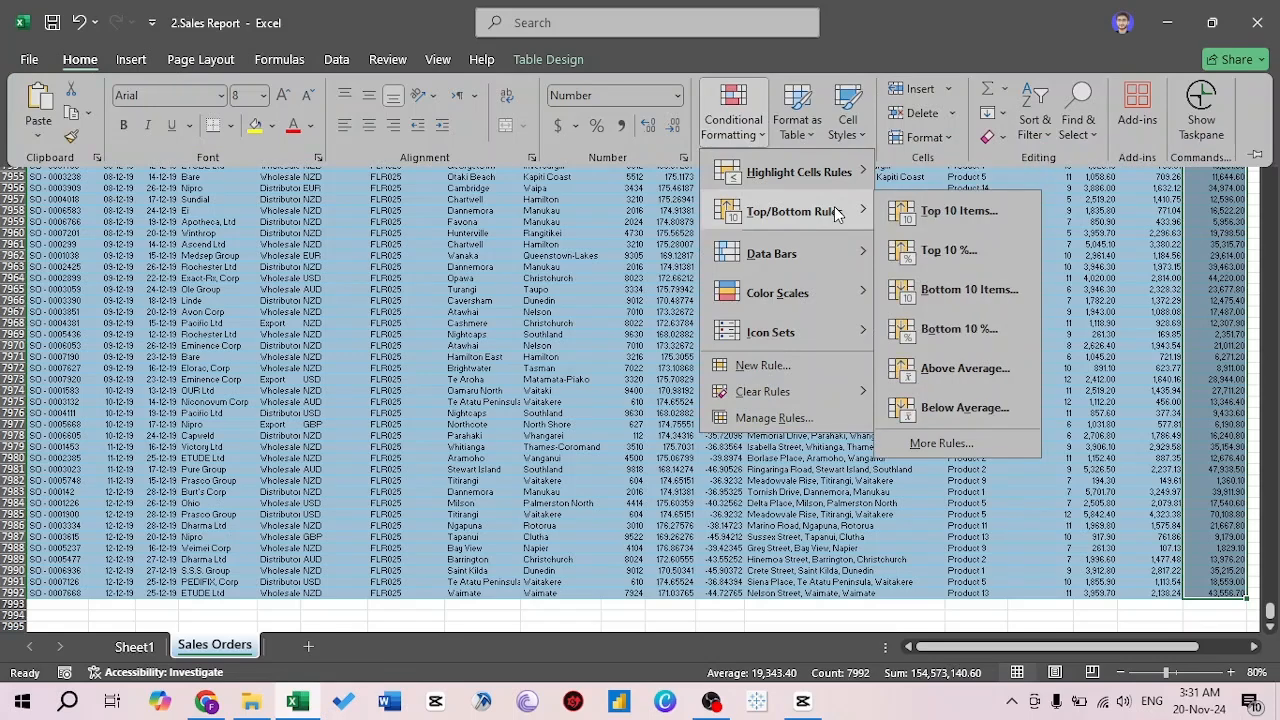
click(987, 374)
key(Return)
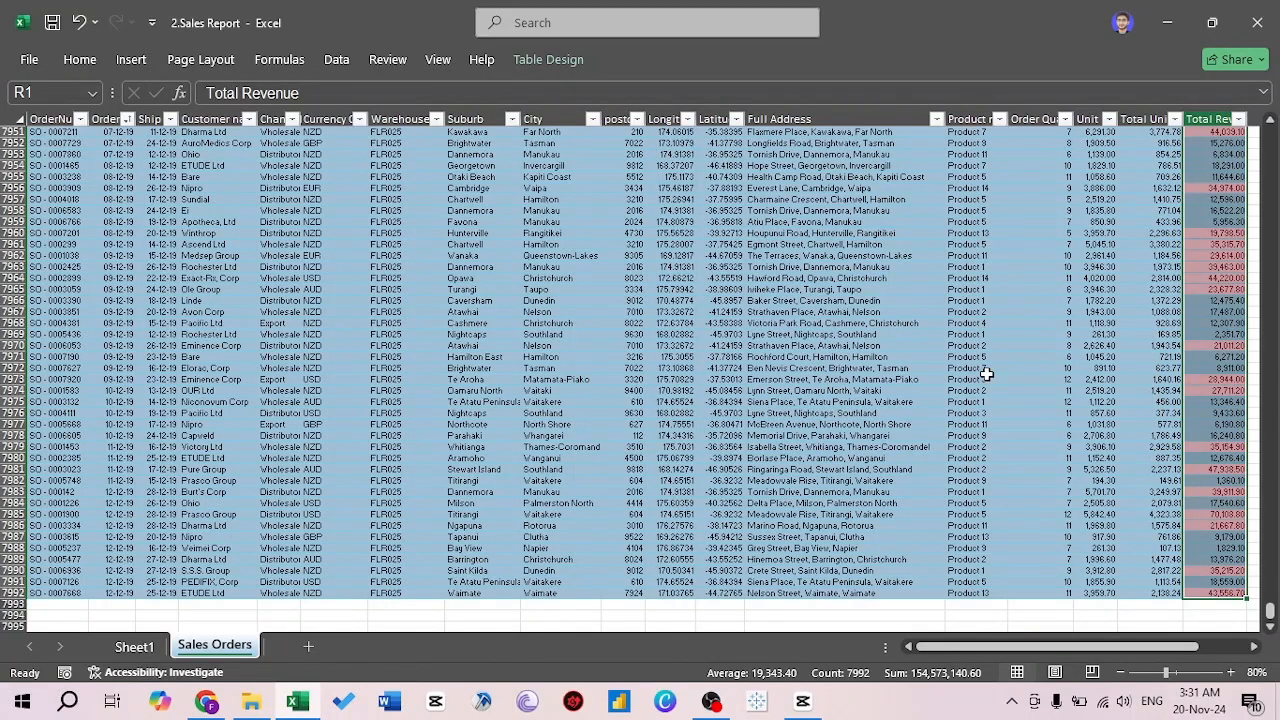
Examine the Above Average highlights among the last rows of the Total Revenue column
click(1010, 377)
key(Right)
key(Right)
key(Right)
key(Right)
key(Right)
key(Left)
key(Left)
key(Up)
key(Up)
key(Up)
key(Up)
key(Up)
key(Up)
key(Up)
key(Up)
key(Up)
key(Up)
key(Up)
key(Up)
key(Up)
key(Up)
key(Up)
key(Up)
key(Up)
key(Up)
key(Up)
key(Up)
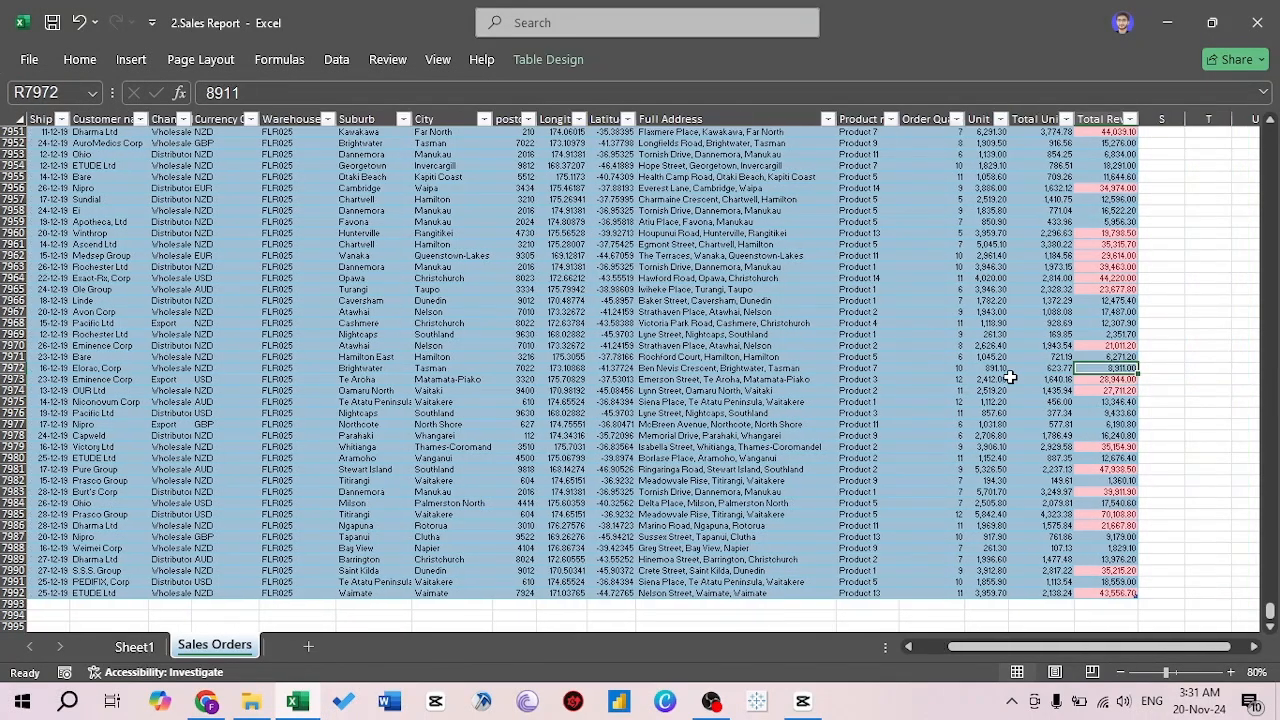
Scan the Total Revenue column downward from its header for cells highlighted by the Above Average rule
key(ctrl+Up)
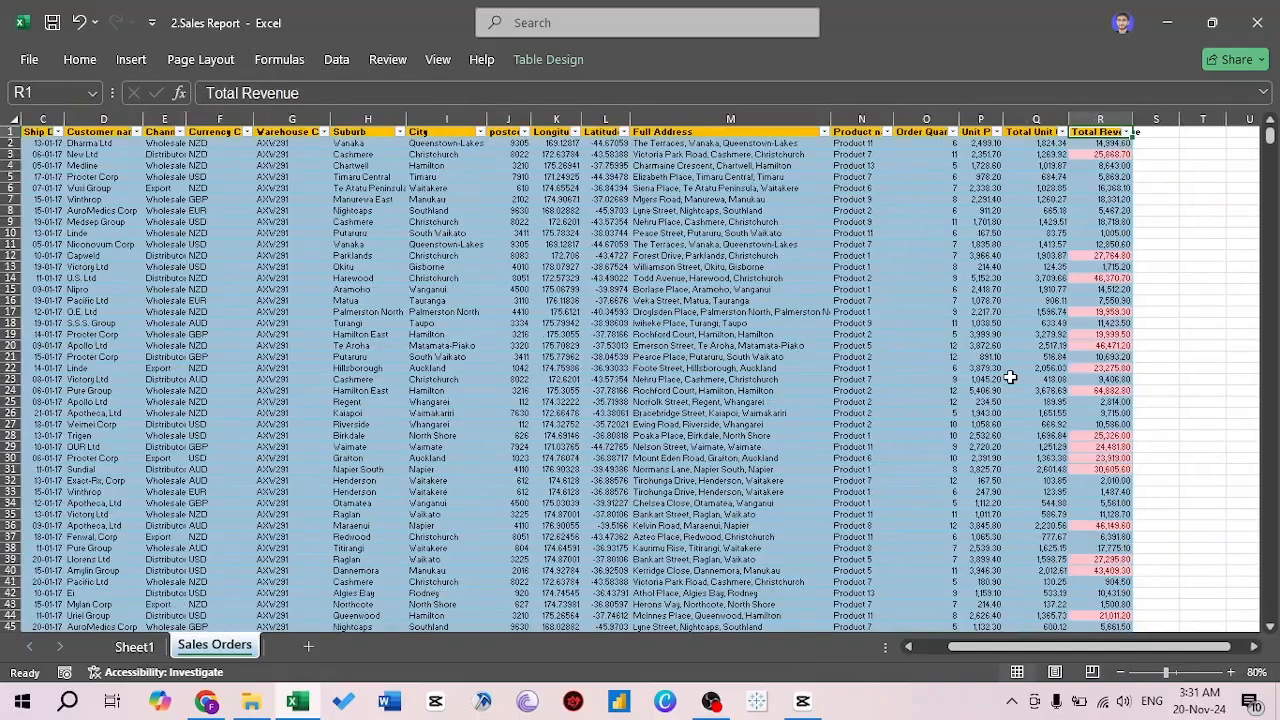
key(Down)
key(Down)
key(Down)
key(Down)
key(Down)
key(Down)
key(Down)
key(Down)
key(Down)
key(Down)
key(Down)
key(Down)
key(Down)
key(Down)
key(Down)
key(Down)
key(Down)
key(Down)
key(Down)
key(Down)
key(Down)
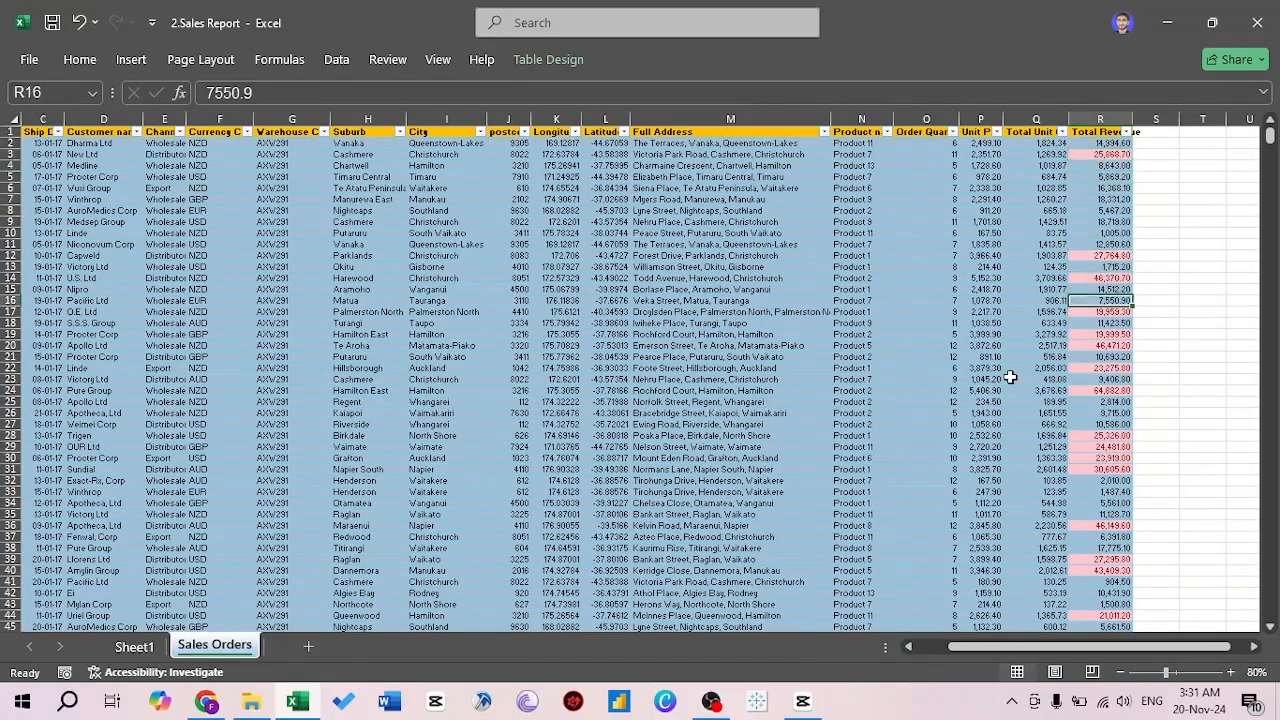
key(Down)
key(Down)
key(Down)
key(Down)
key(Down)
key(Down)
key(Down)
key(Down)
key(Down)
key(Down)
key(Down)
key(Down)
key(Down)
key(Down)
key(Down)
key(Down)
key(Down)
key(Down)
key(Down)
key(Down)
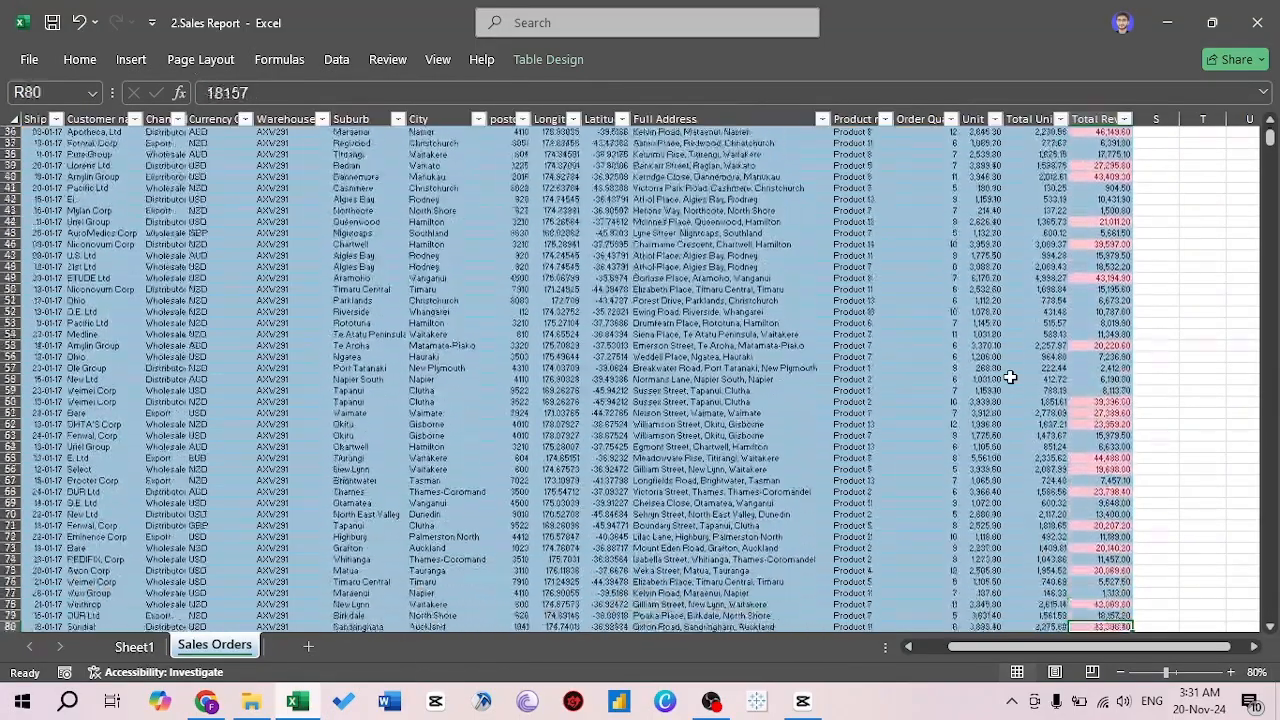
click(1120, 672)
click(1120, 672)
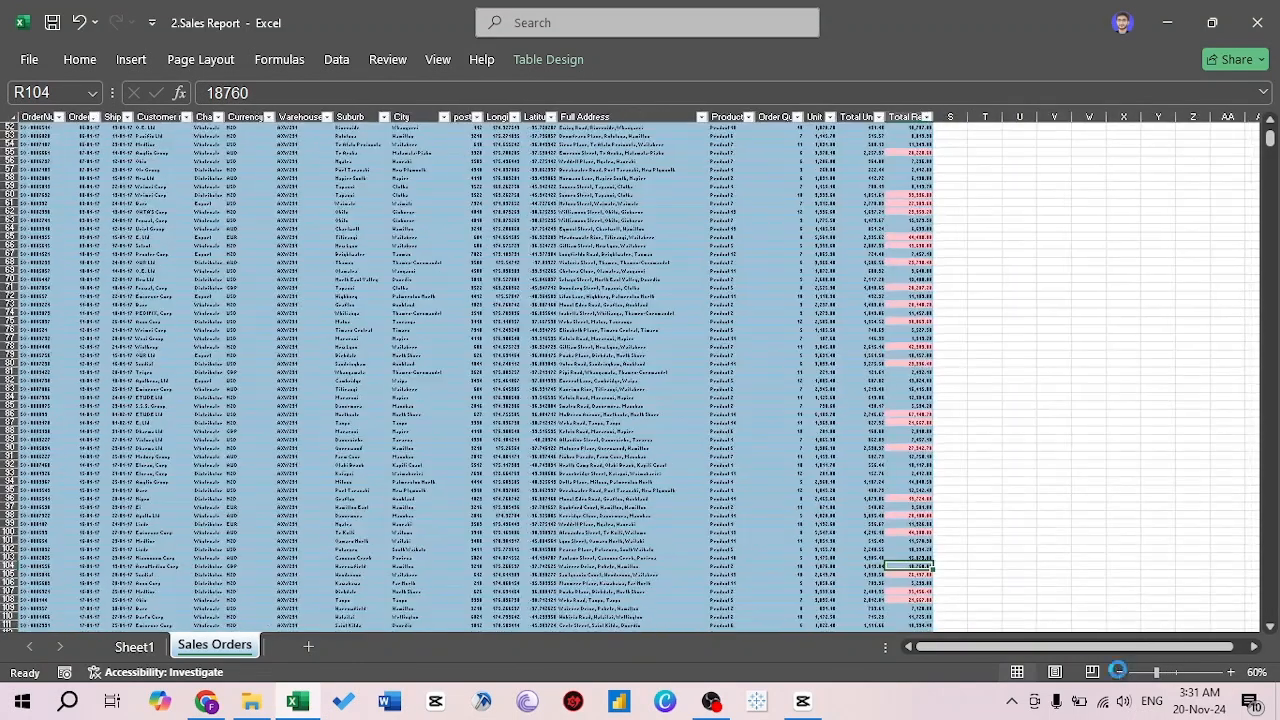
Zoom the Sales Orders sheet out to 50% and review the highlighted Total Revenue cells back up to the first rows
click(1120, 672)
click(930, 353)
key(Left)
key(Left)
key(Left)
key(Up)
key(Up)
key(Up)
key(Up)
key(Up)
key(Up)
key(Up)
key(Up)
key(Up)
key(Up)
key(Up)
key(Up)
key(Up)
key(Up)
key(Up)
key(Up)
key(Up)
key(Up)
key(Up)
key(Up)
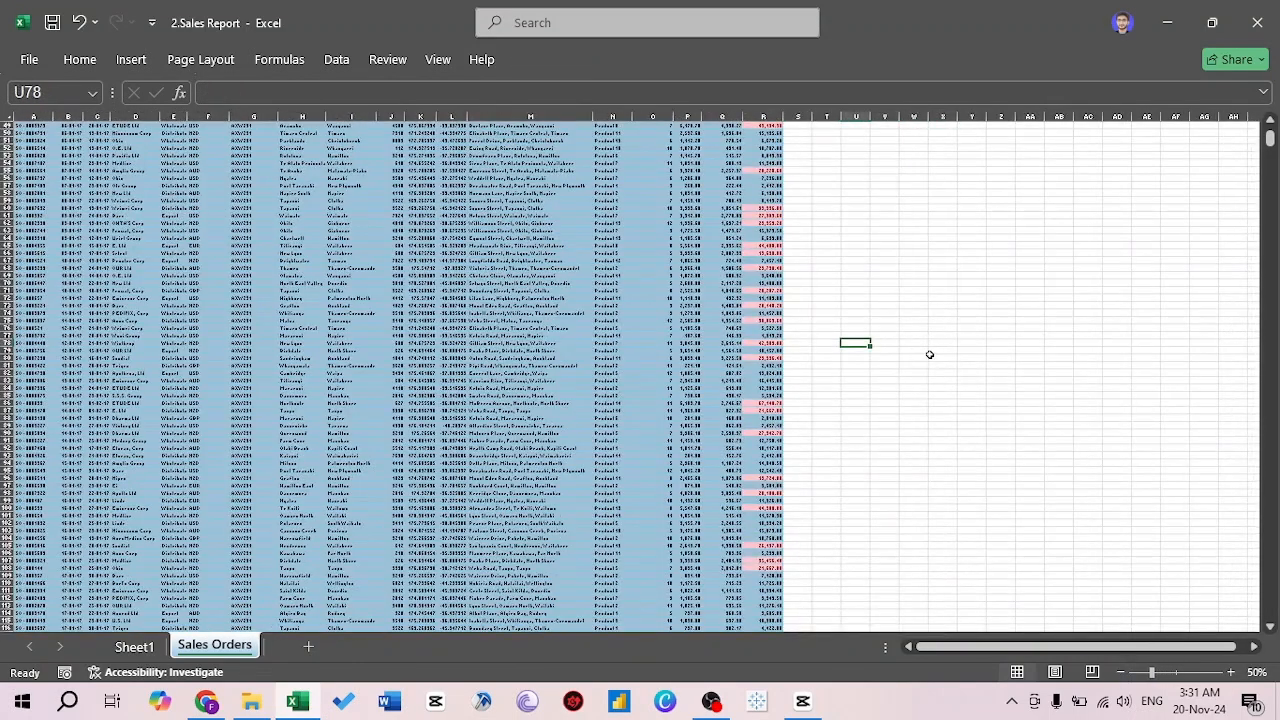
key(Up)
key(Up)
key(Up)
key(Up)
key(Up)
key(Up)
key(Up)
key(Up)
key(Up)
key(Up)
key(Up)
key(Up)
key(Up)
key(Up)
key(Up)
key(Up)
key(Up)
key(Up)
key(Up)
key(Up)
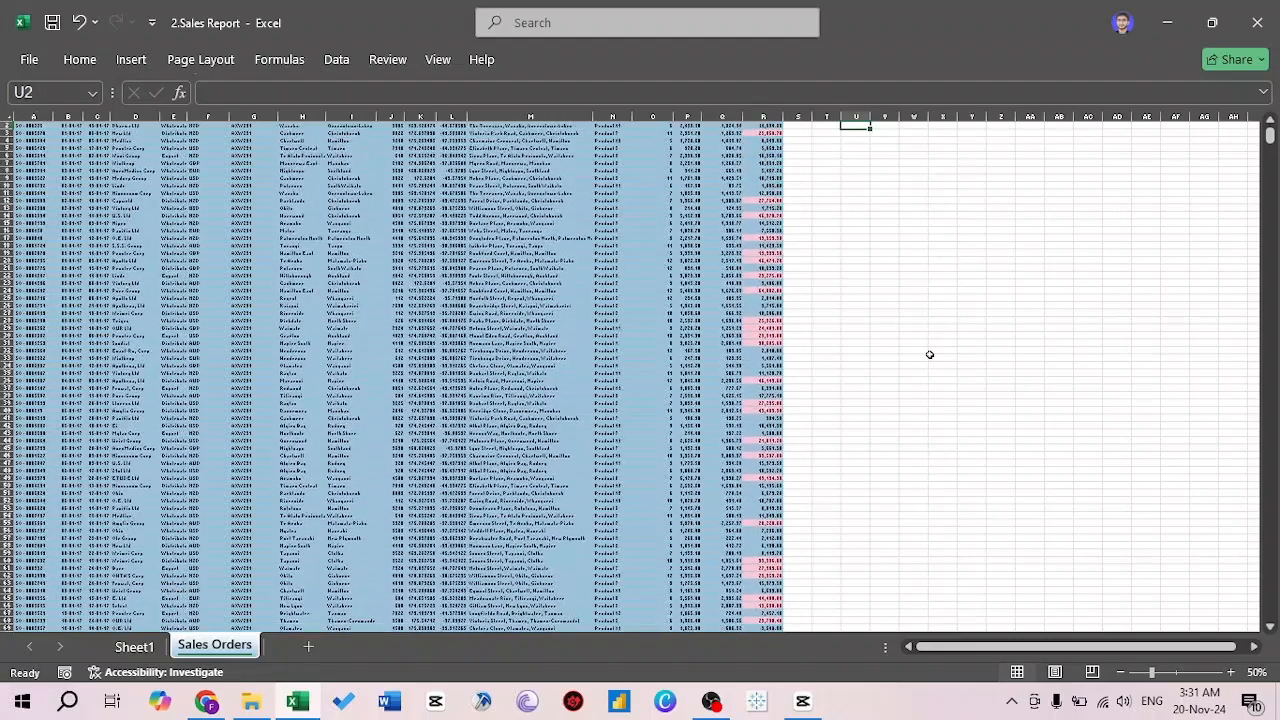
Scan the Total Revenue highlights from the top rows down to about row 328, moving along the empty column S
key(Left)
key(Left)
key(Down)
key(Down)
key(Down)
key(Down)
key(Down)
key(Down)
key(Down)
key(Down)
key(Down)
key(Down)
key(Down)
key(Down)
key(Down)
key(Down)
key(Down)
key(Down)
key(Down)
key(Down)
key(Down)
key(Down)
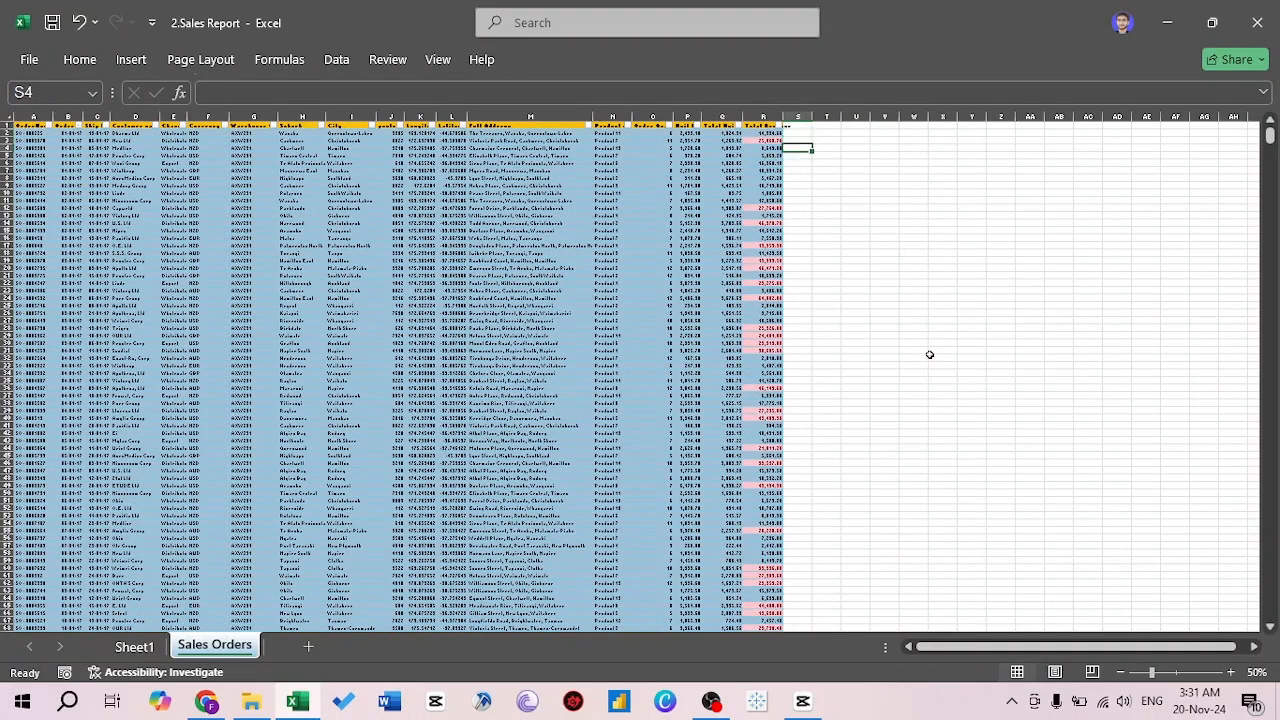
key(Down)
key(Down)
key(Down)
key(Down)
key(Down)
key(Down)
key(Down)
key(Down)
key(Down)
key(Down)
key(Down)
key(Down)
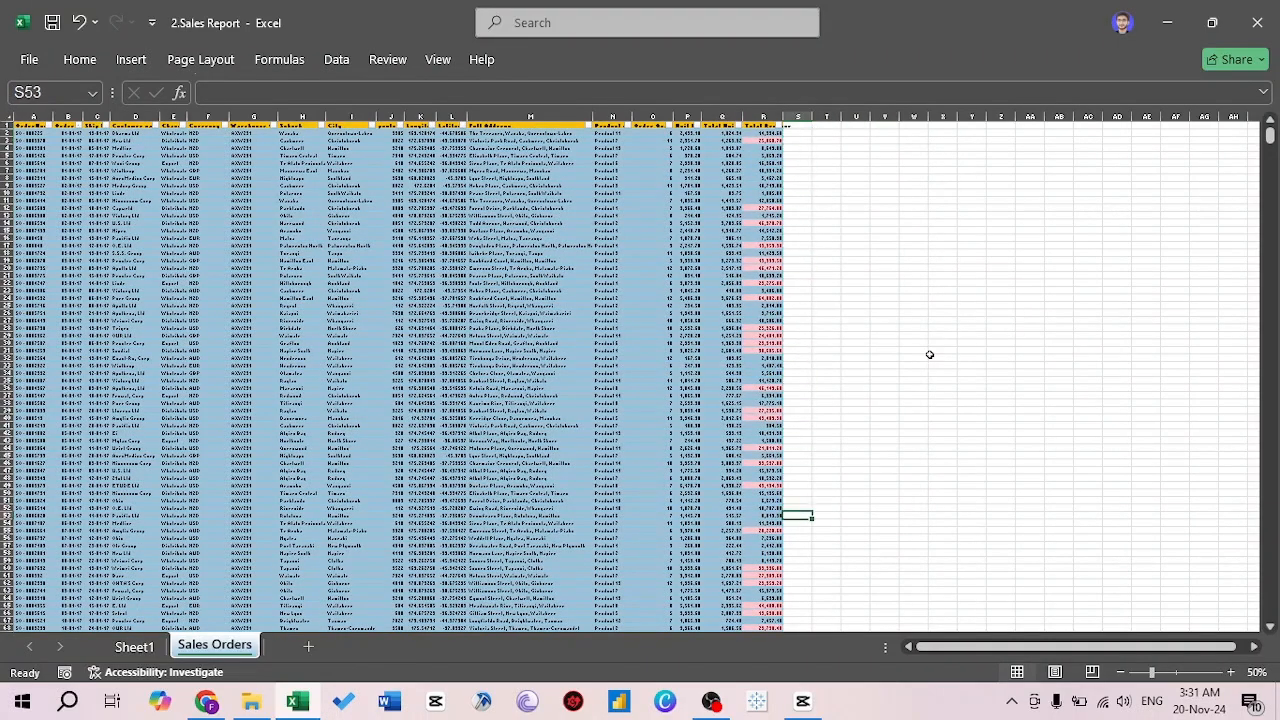
key(Down)
key(Down)
key(Down)
key(Down)
key(Down)
key(Down)
key(Down)
key(Down)
key(Down)
key(Down)
key(Down)
key(Down)
key(Down)
key(Down)
key(Down)
key(Down)
key(Down)
key(Down)
key(Down)
key(Down)
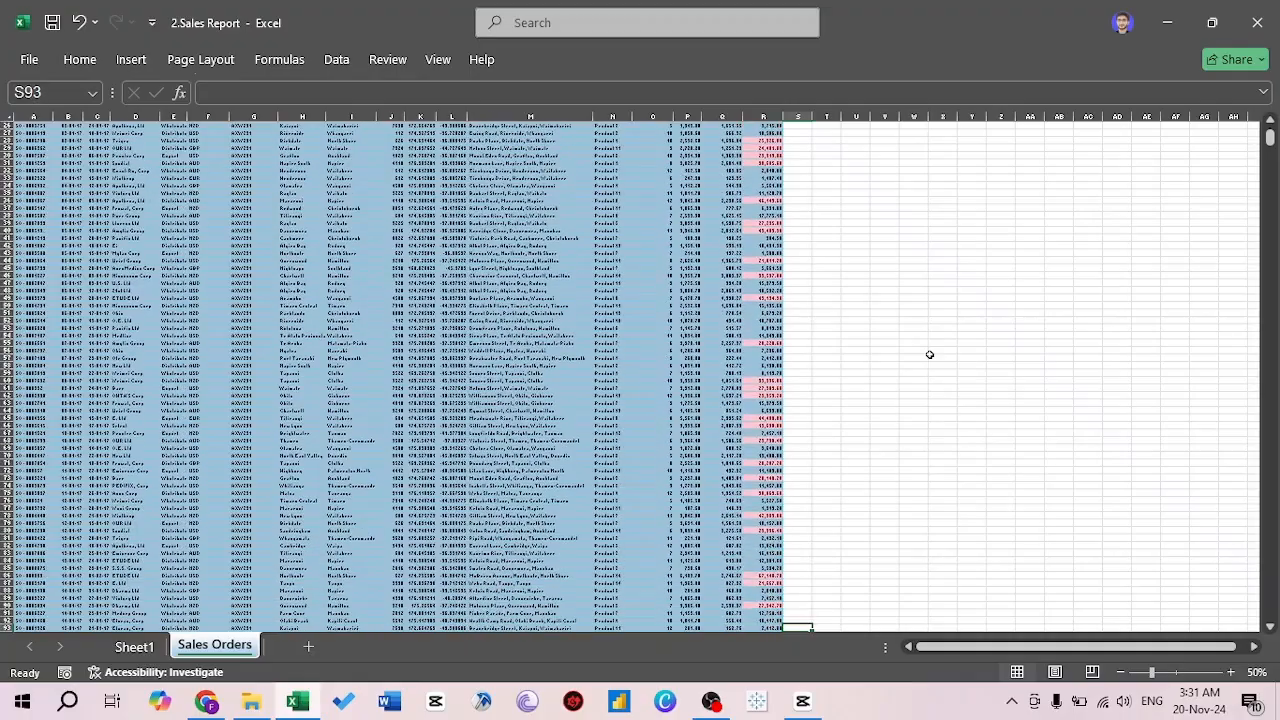
key(Down)
key(Down)
key(Down)
key(Down)
key(Down)
key(Down)
key(Down)
key(Down)
key(Down)
key(Down)
key(Page_Down)
key(Page_Down)
key(Page_Down)
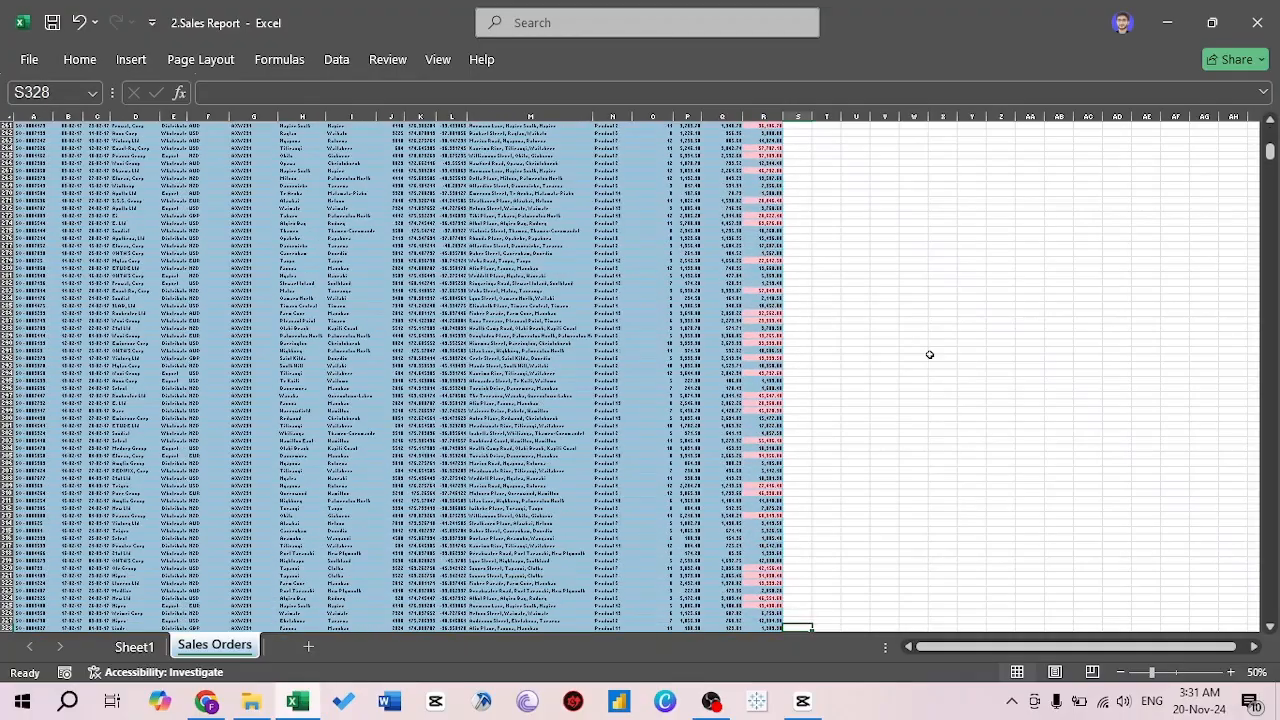
Inspect the above-average orders farther down the table, selecting the order number in row 731
drag(1265, 143, 1270, 178)
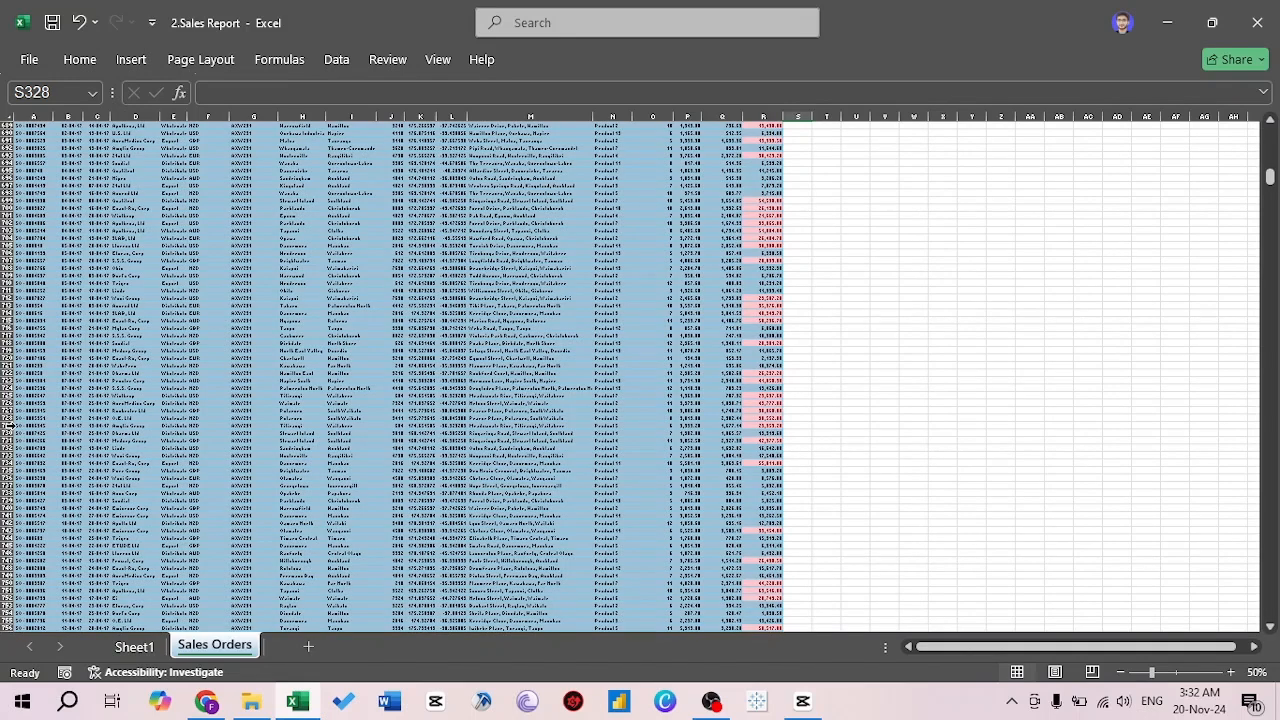
click(33, 440)
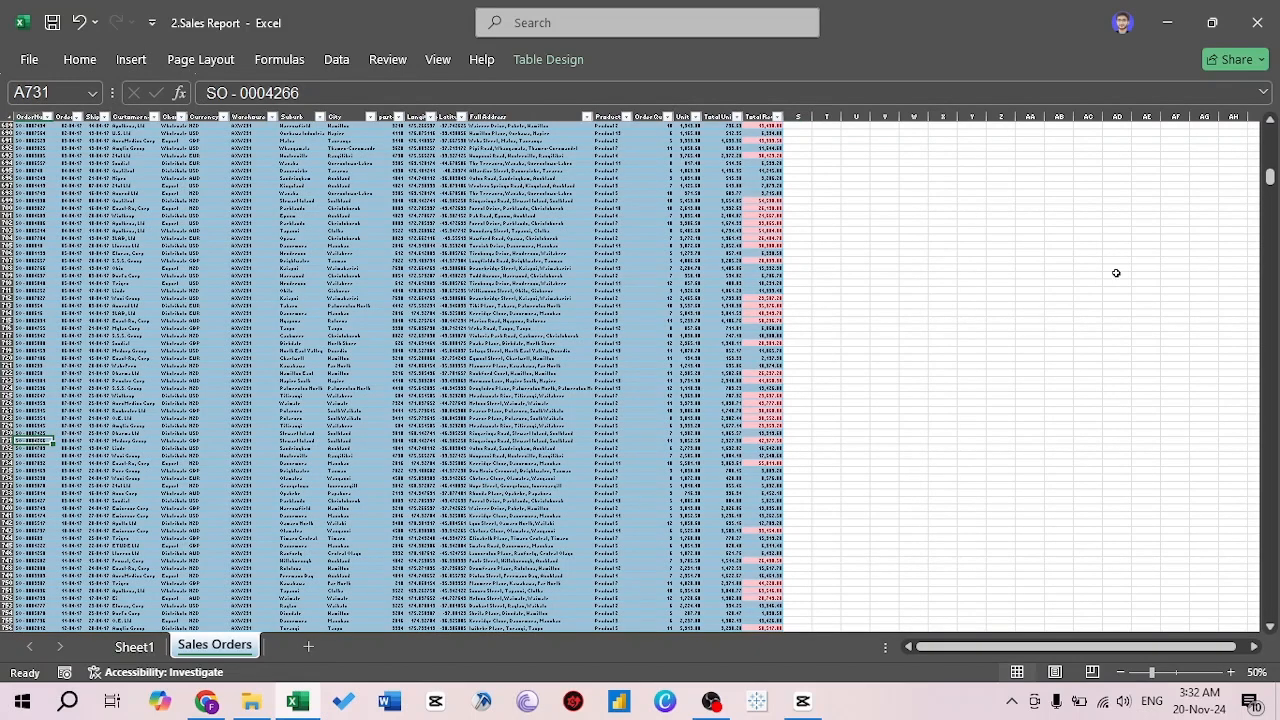
drag(1270, 180, 1271, 208)
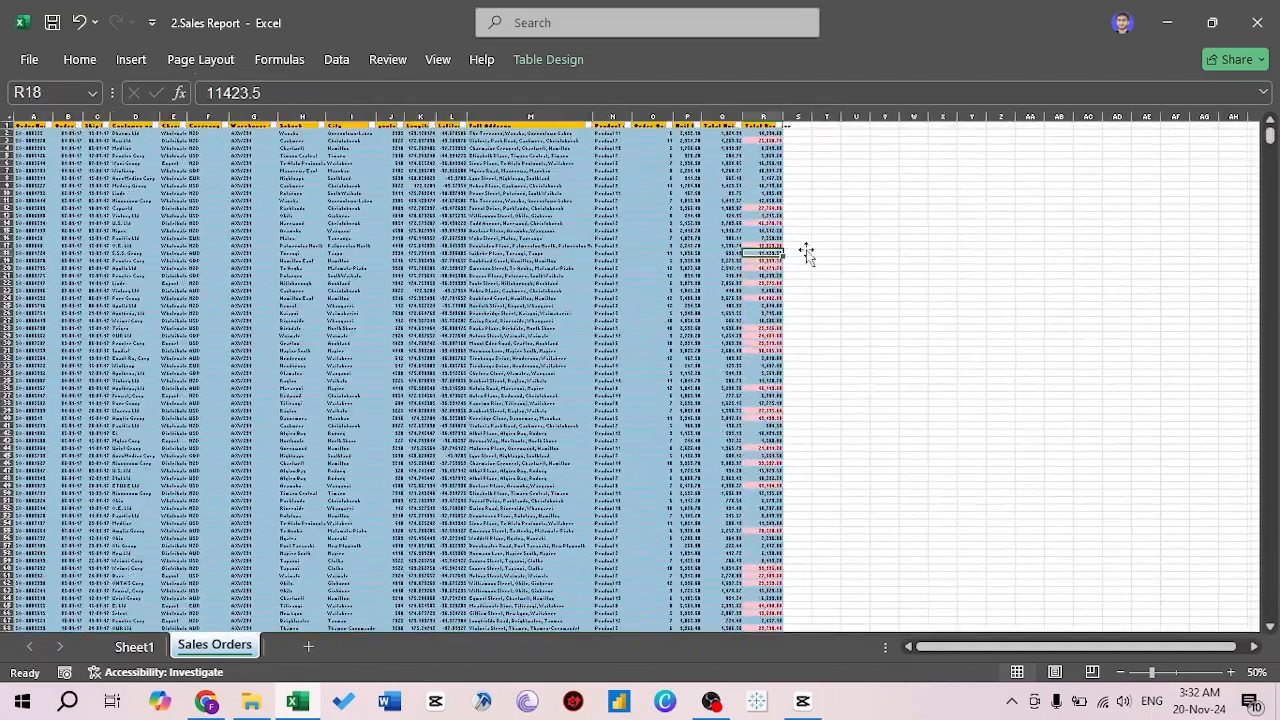
Trace the row 18 record from its Total Revenue cell back to its order number in column A
key(Left)
key(Left)
key(Left)
key(Left)
key(Left)
key(Left)
key(Left)
key(Left)
key(Left)
key(Left)
key(Left)
key(Left)
key(Left)
key(Left)
key(Left)
key(Left)
key(Left)
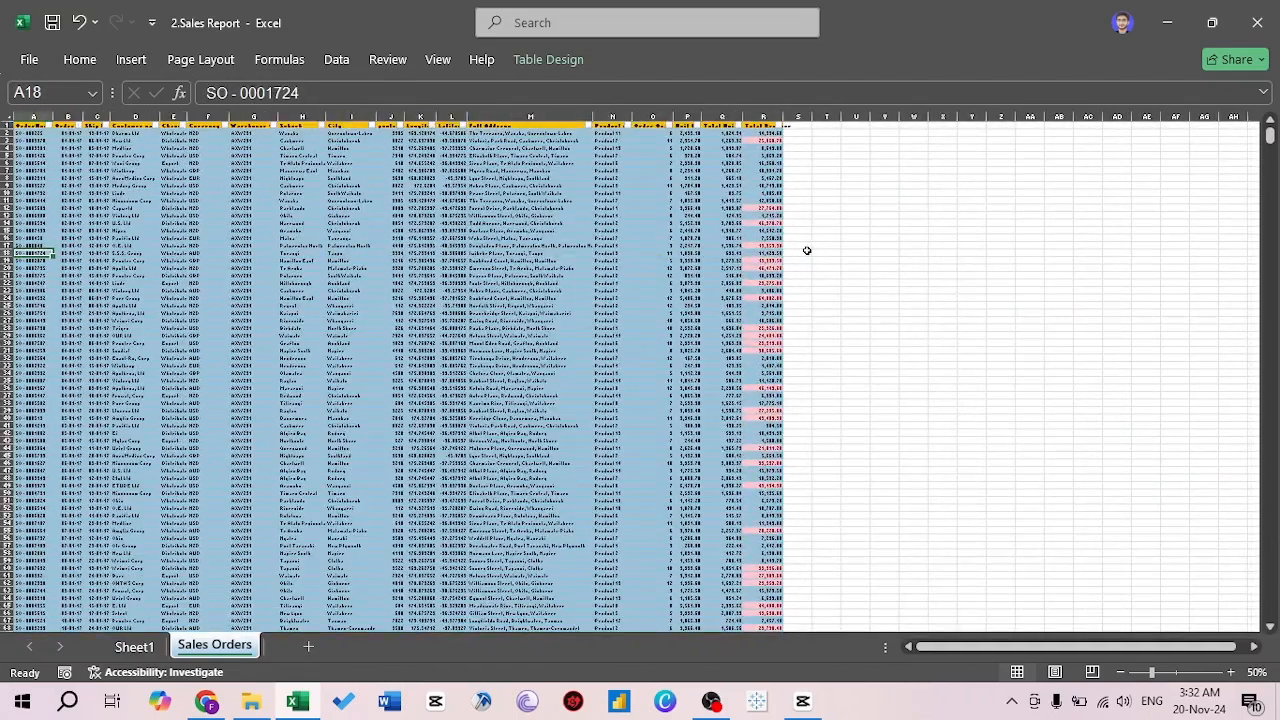